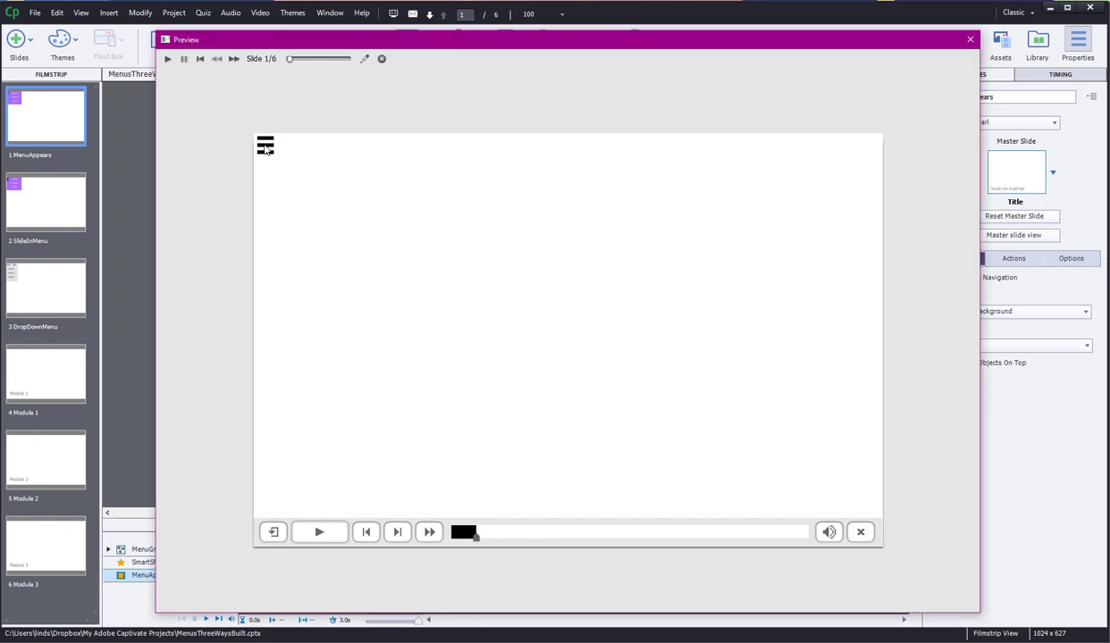
Test opening and closing the hamburger menus on slides 1 and 2 in the preview, advancing to slide 3.
{"action": "left_click", "coordinate": [265, 149]}
{"action": "left_click", "coordinate": [396, 531]}
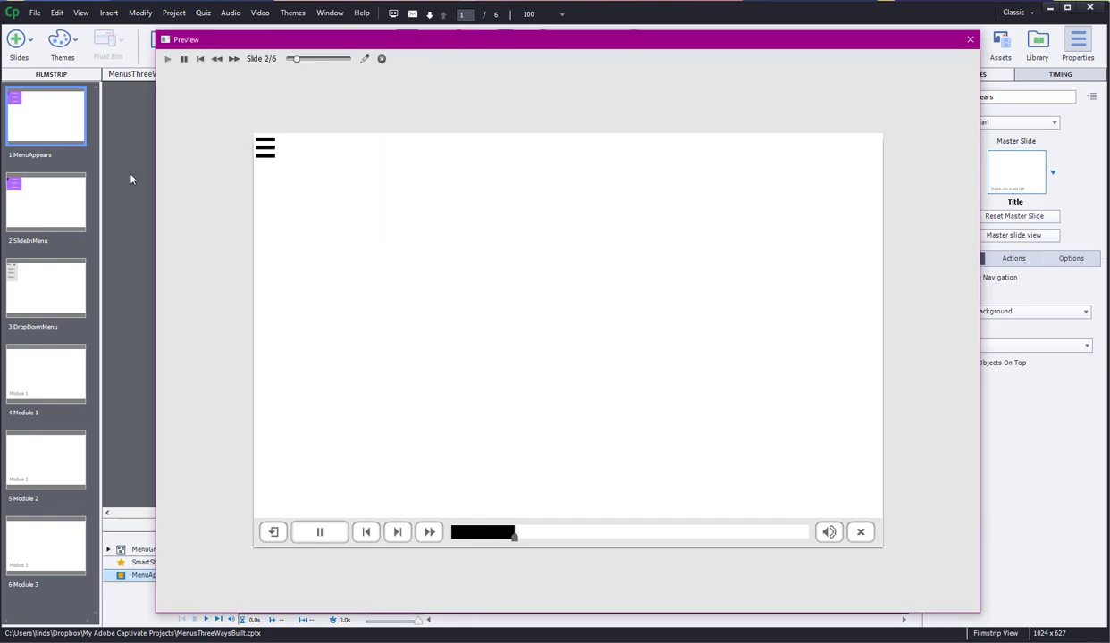
{"action": "left_click", "coordinate": [269, 151]}
{"action": "left_click", "coordinate": [267, 148]}
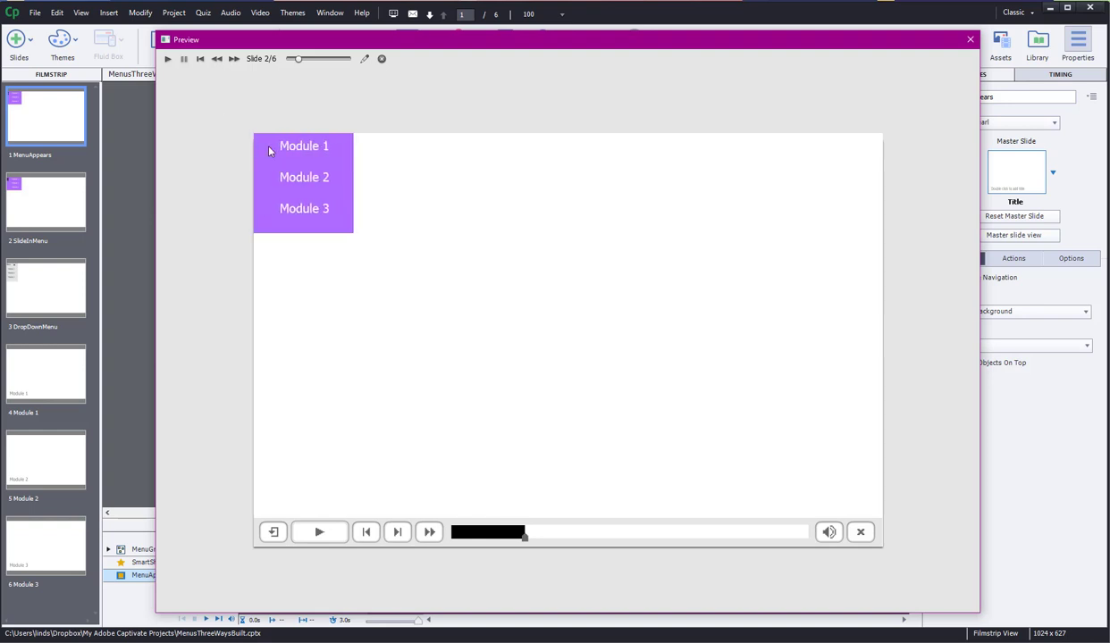
{"action": "left_click", "coordinate": [400, 533]}
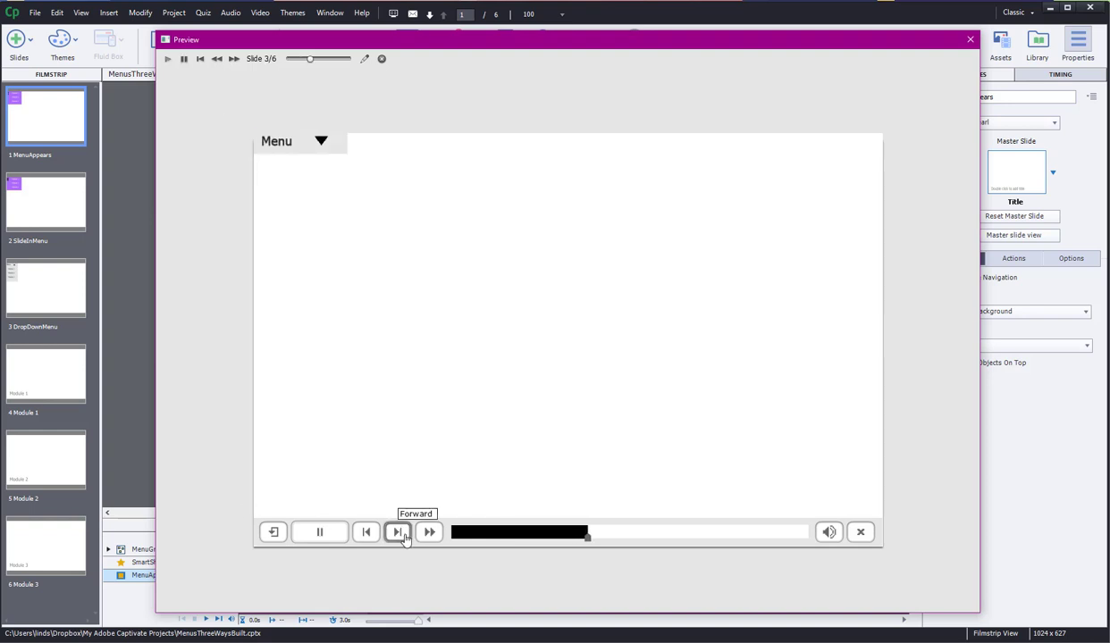
Test expanding and collapsing slide 3's drop-down menu, recheck slide 2's slide-in menu, and close the preview.
{"action": "left_click", "coordinate": [279, 144]}
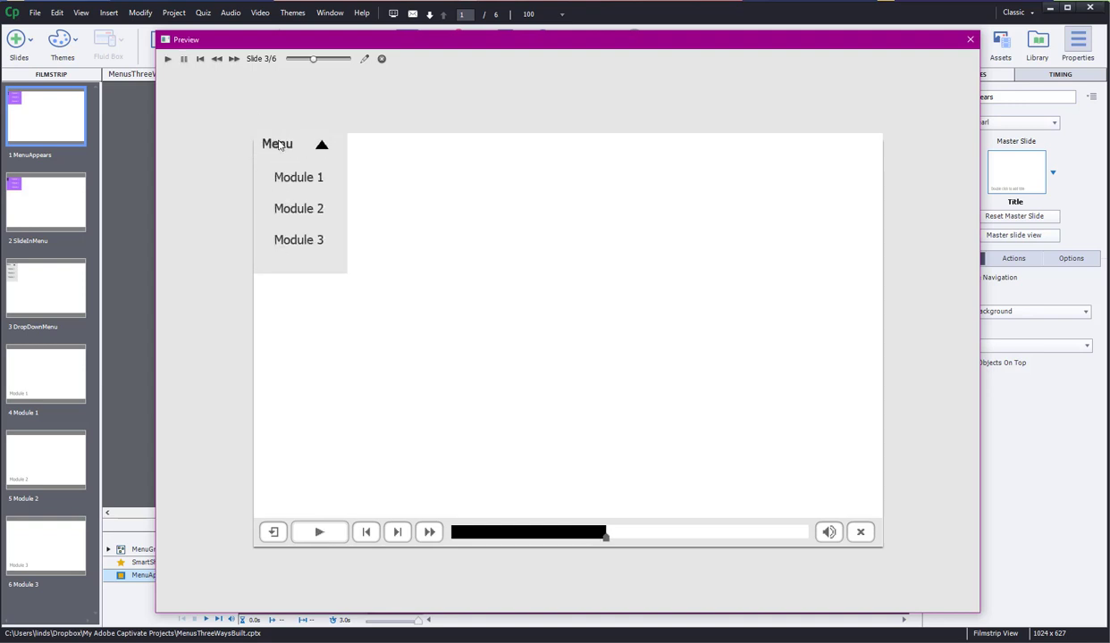
{"action": "left_click", "coordinate": [279, 145]}
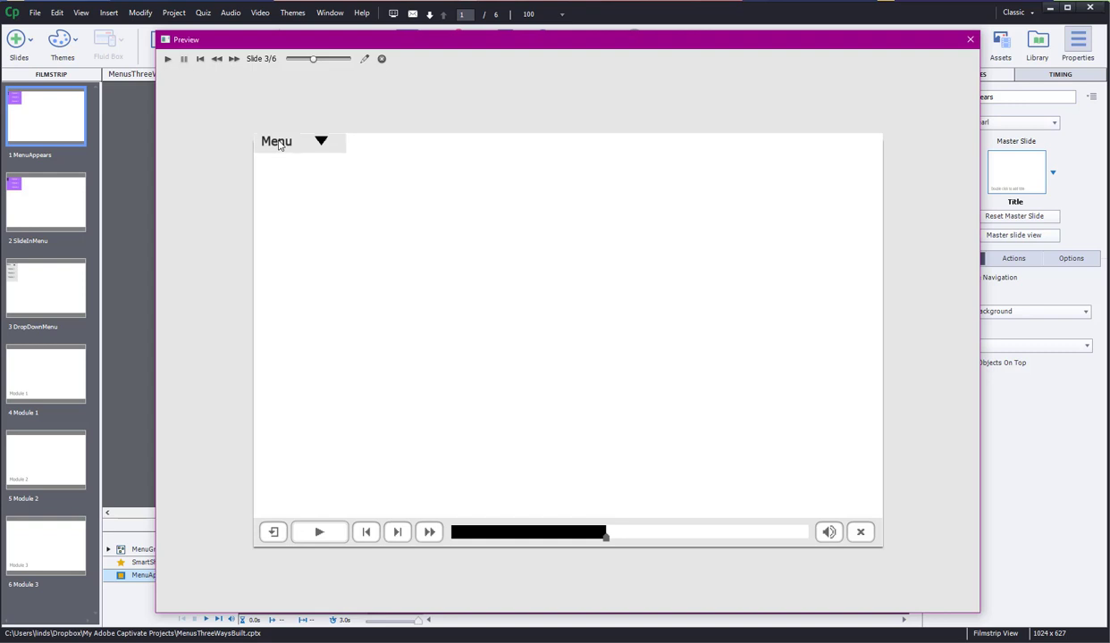
{"action": "left_click", "coordinate": [366, 533]}
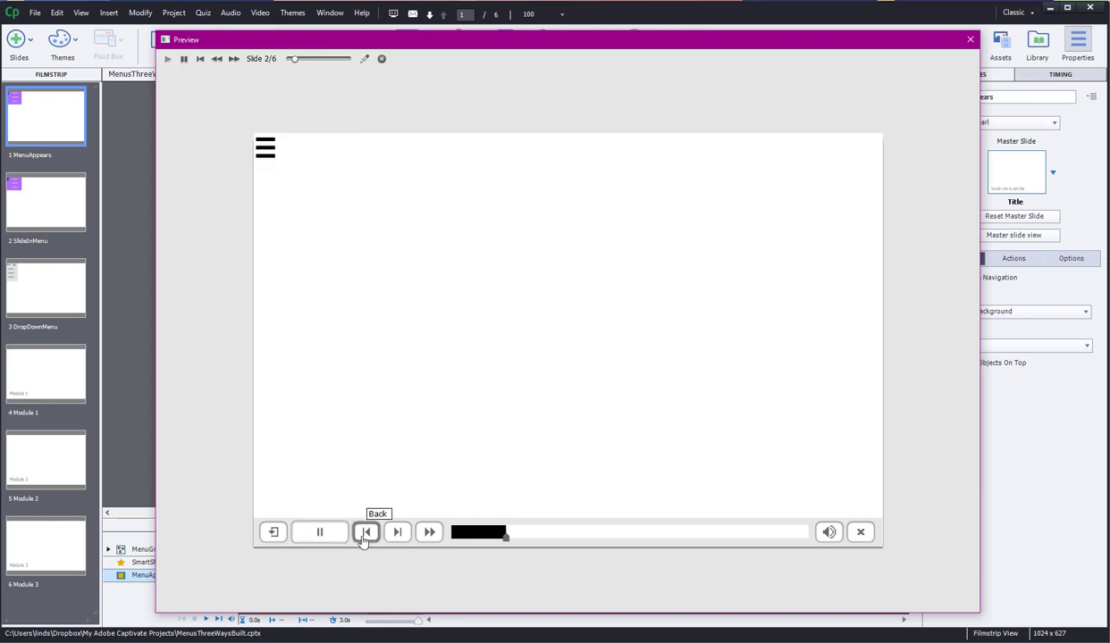
{"action": "left_click", "coordinate": [271, 152]}
{"action": "left_click", "coordinate": [269, 150]}
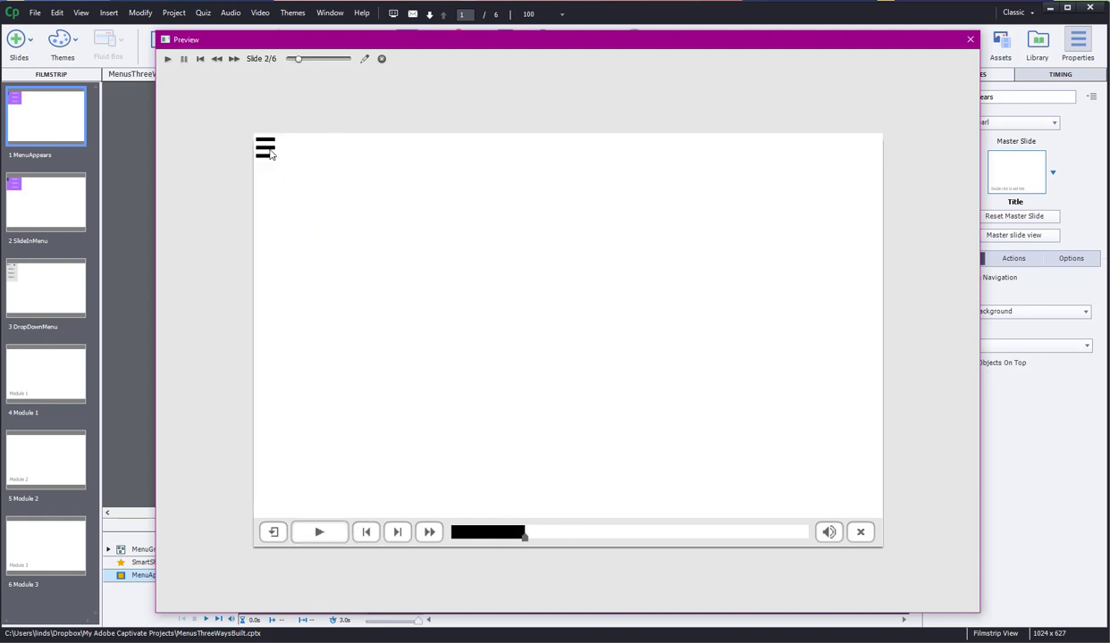
{"action": "left_click", "coordinate": [970, 39]}
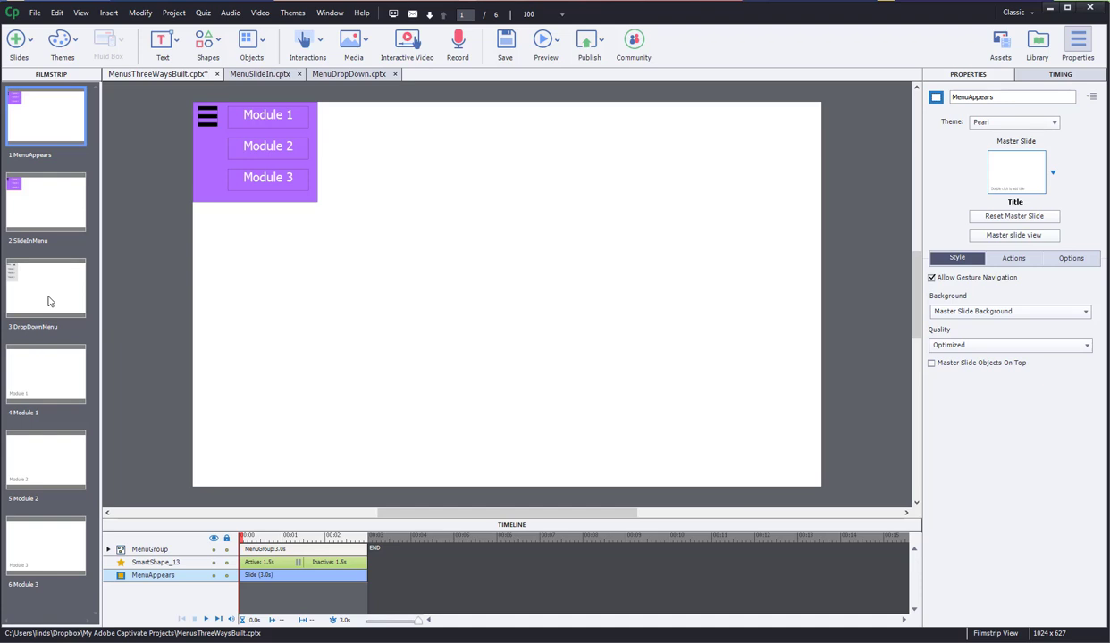
In the MenuSlideIn.cptx project, move the large purple rectangle slightly down and to the right.
{"action": "left_click", "coordinate": [269, 76]}
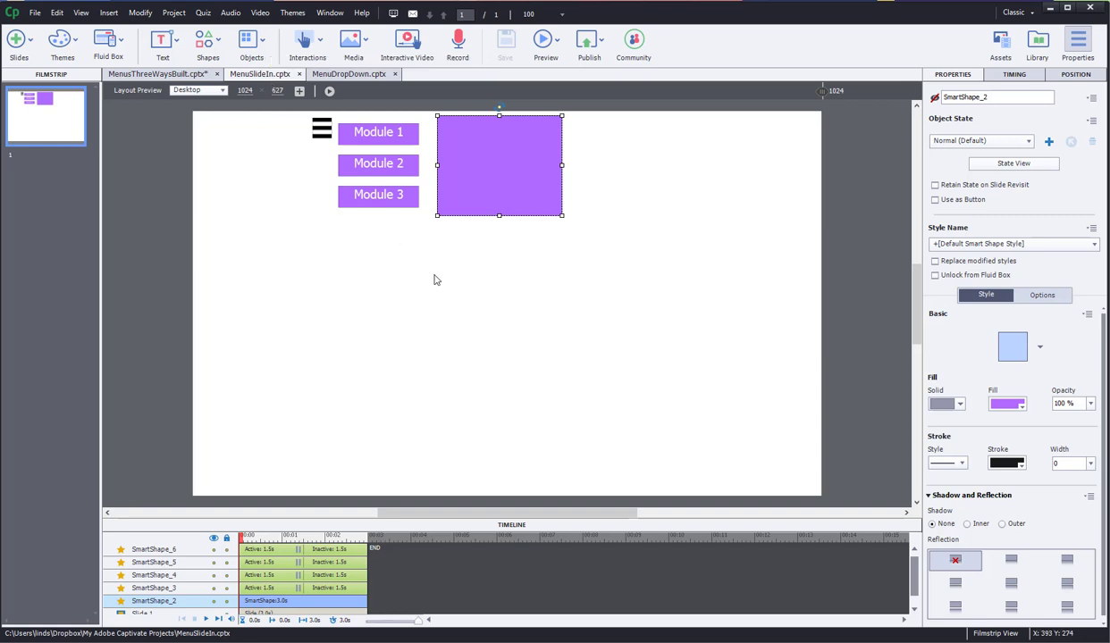
{"action": "left_click", "coordinate": [161, 40]}
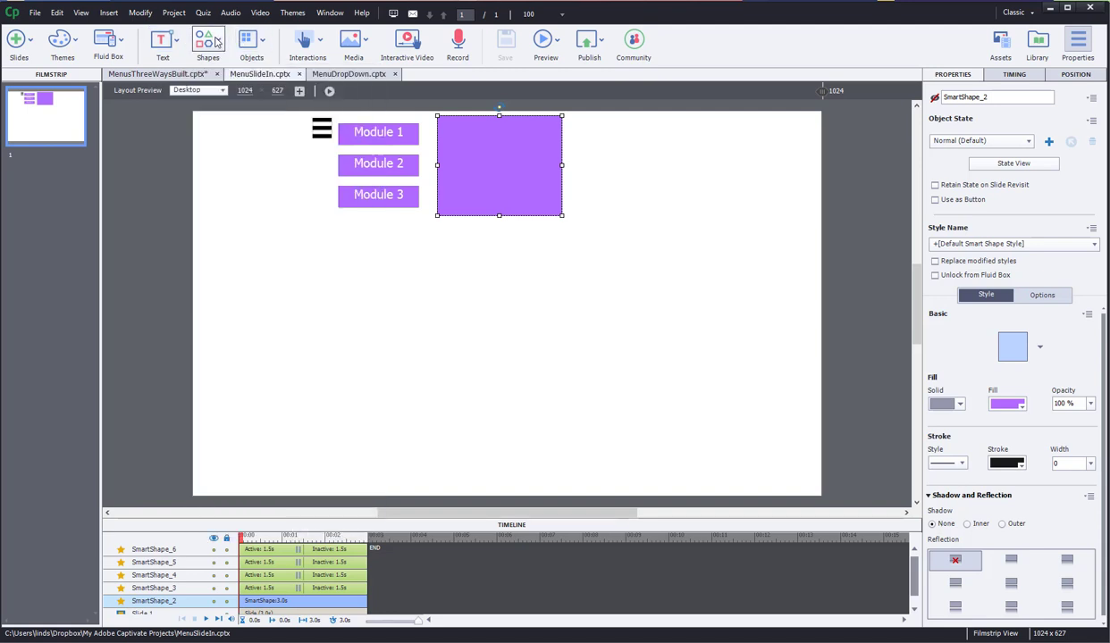
{"action": "left_click", "coordinate": [213, 41]}
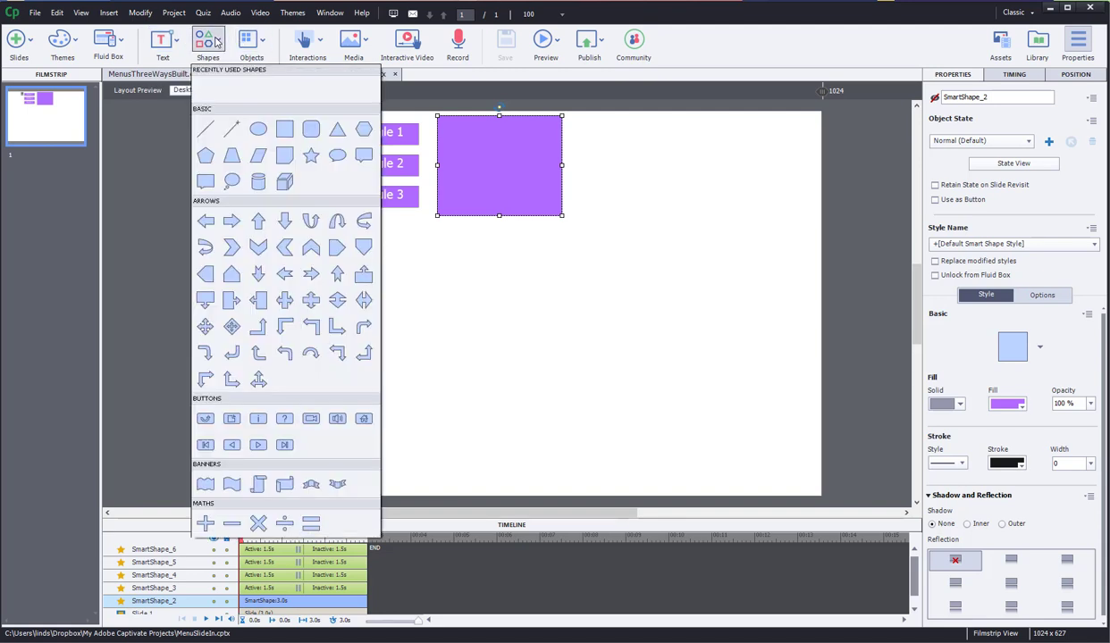
{"action": "left_click", "coordinate": [287, 132]}
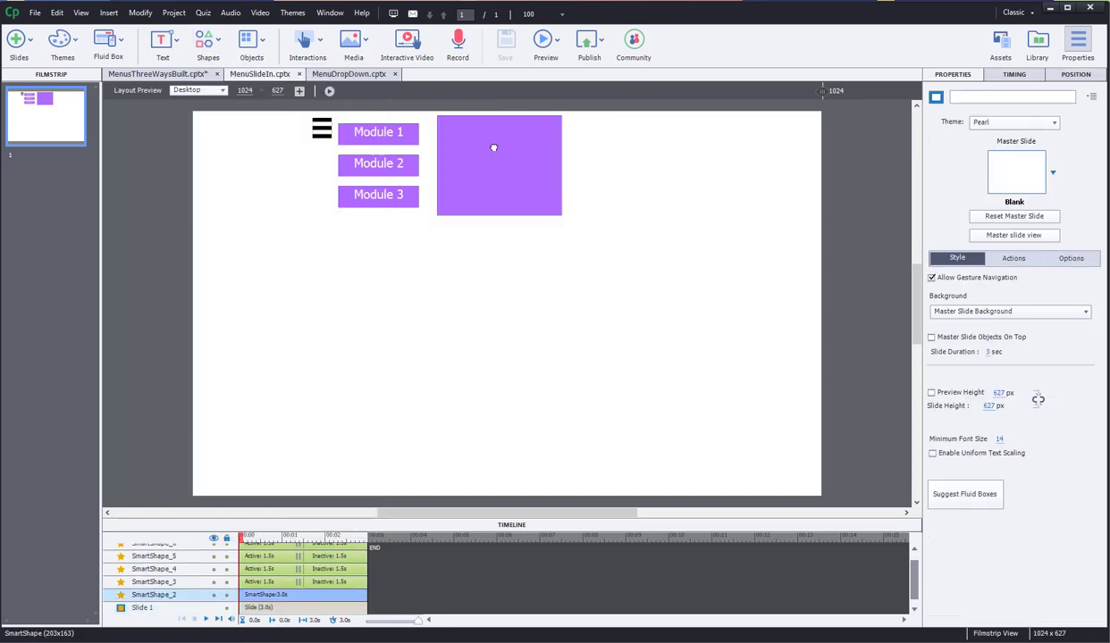
{"action": "left_click_drag", "start_coordinate": [493, 147], "coordinate": [498, 156]}
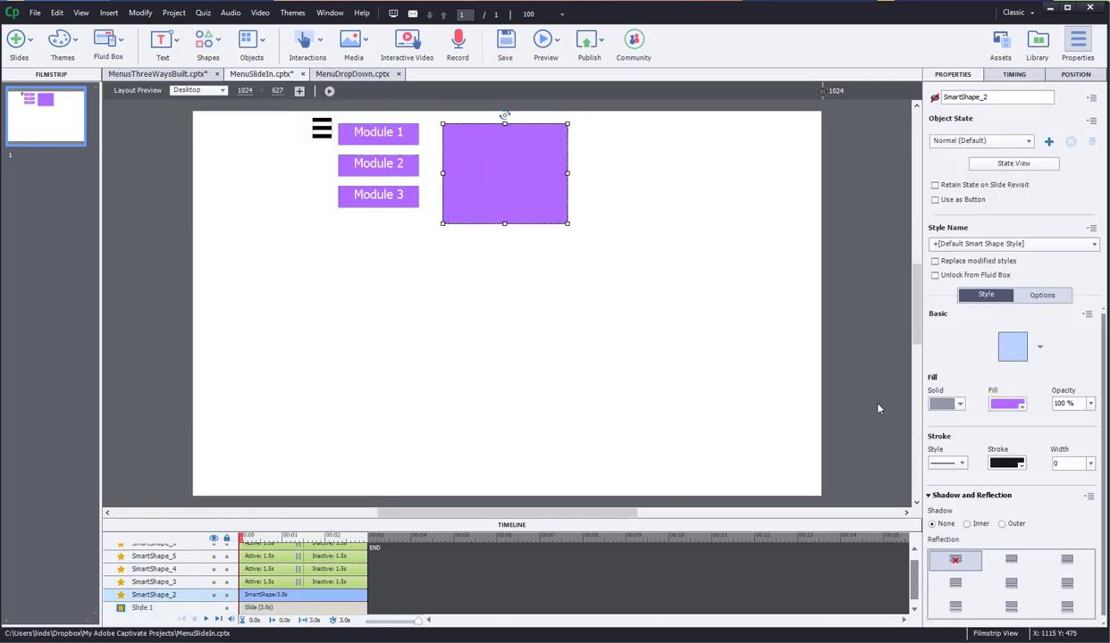
{"action": "left_click", "coordinate": [1008, 405]}
{"action": "left_click", "coordinate": [990, 386]}
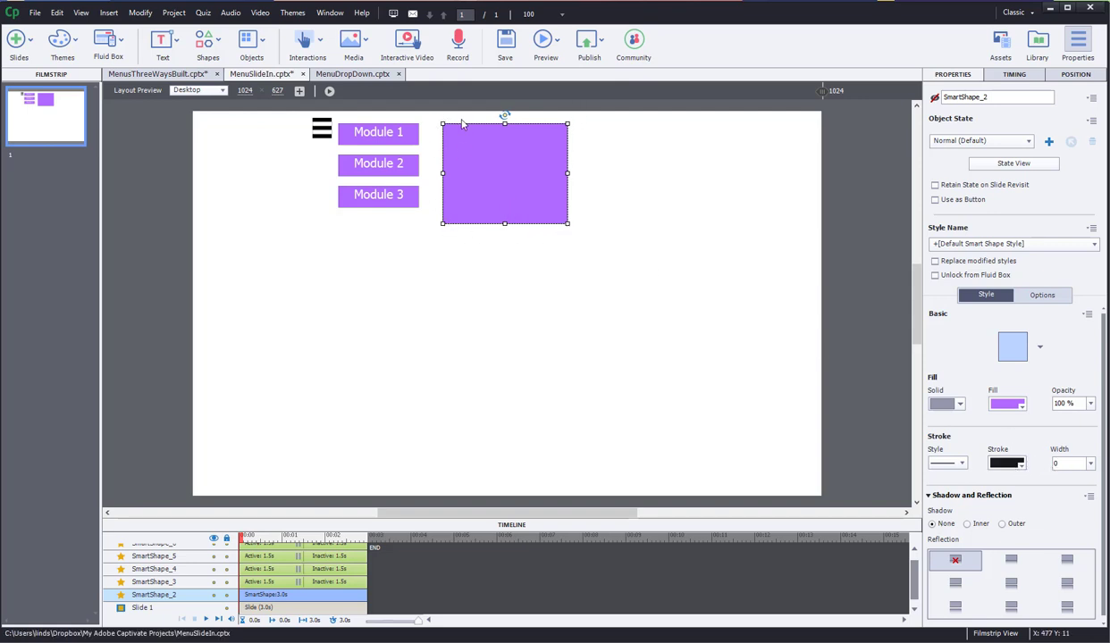
Duplicate the large purple rectangle and delete the copy, doing this twice.
{"action": "right_click", "coordinate": [505, 179]}
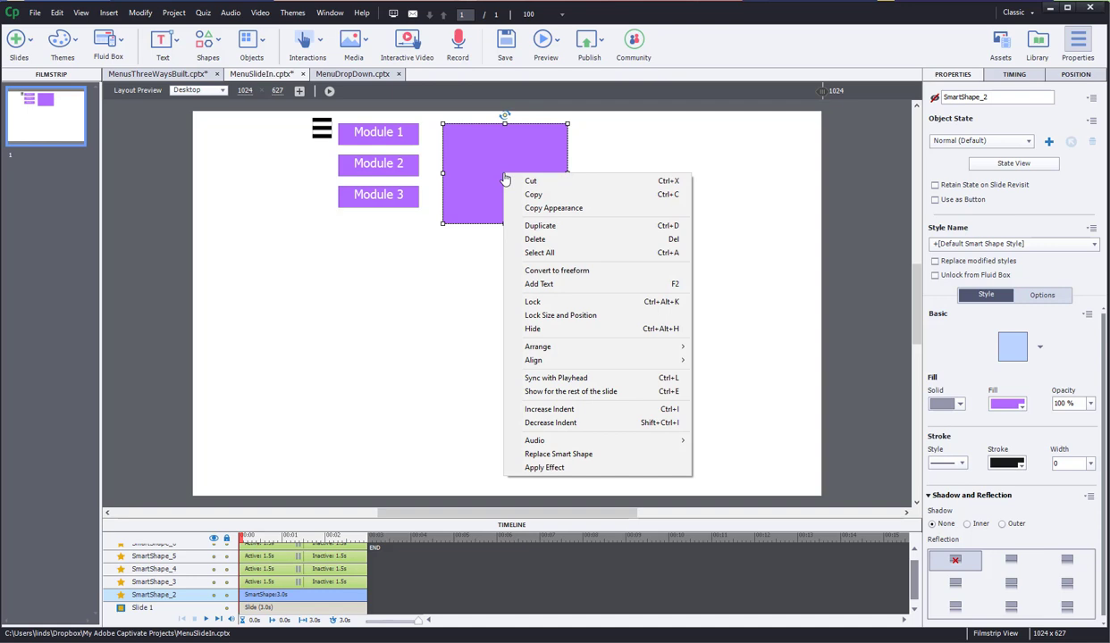
{"action": "left_click", "coordinate": [541, 225]}
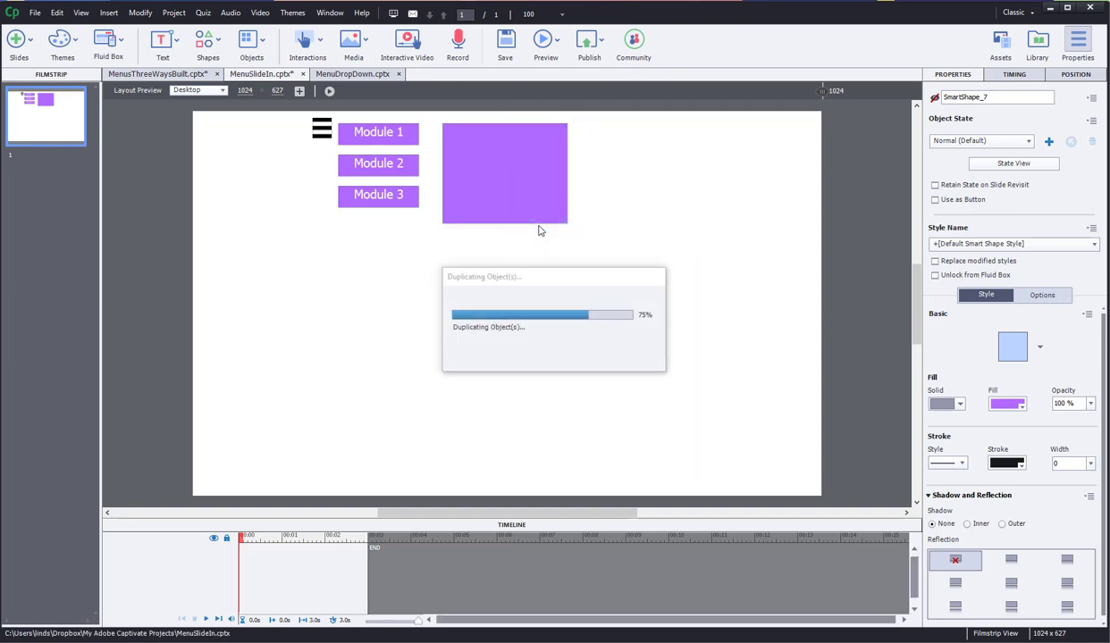
{"action": "key", "text": "Delete"}
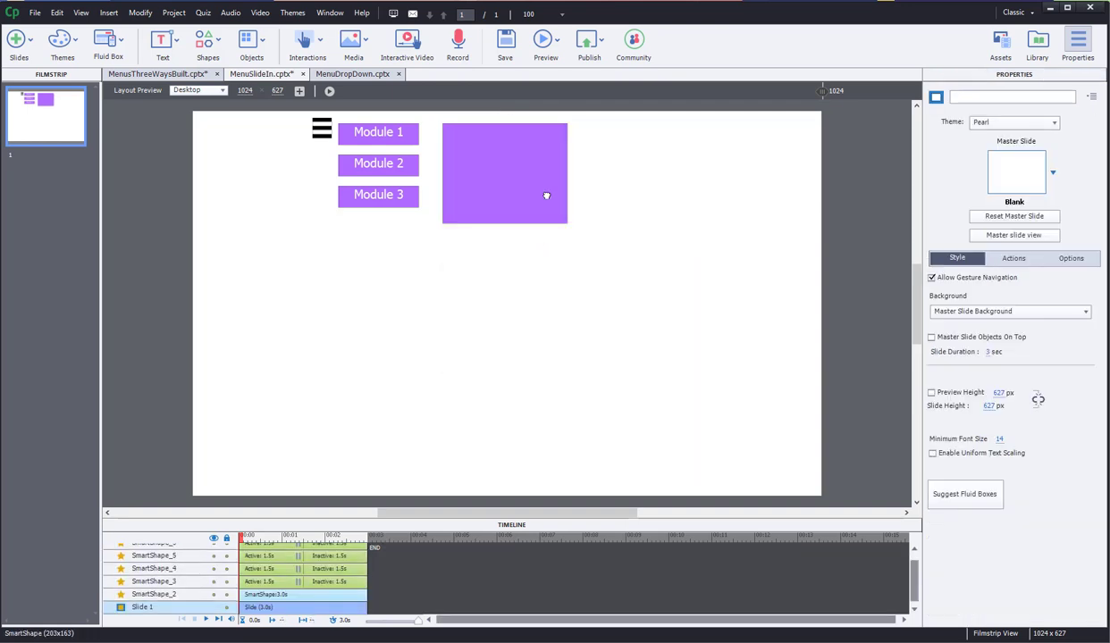
{"action": "left_click", "coordinate": [546, 196]}
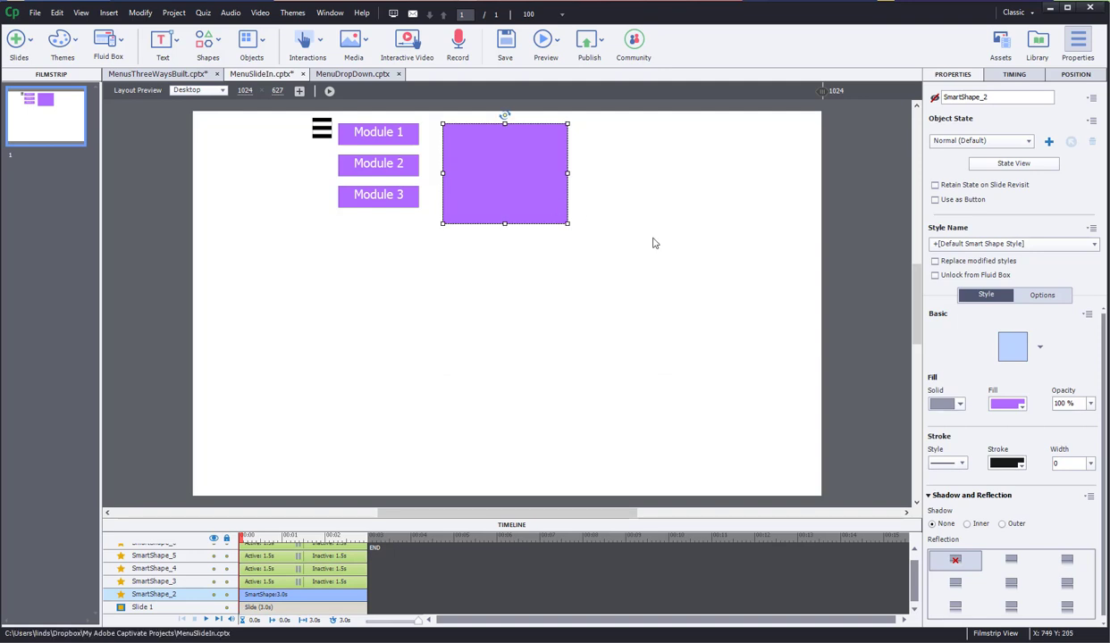
{"action": "key", "text": "ctrl+d"}
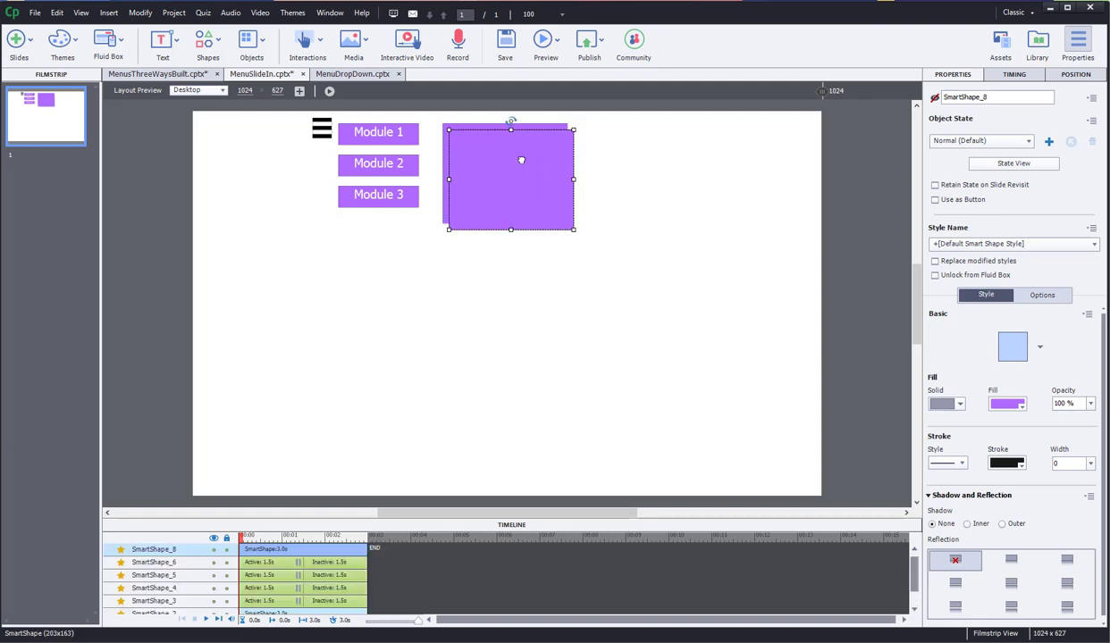
{"action": "key", "text": "Delete"}
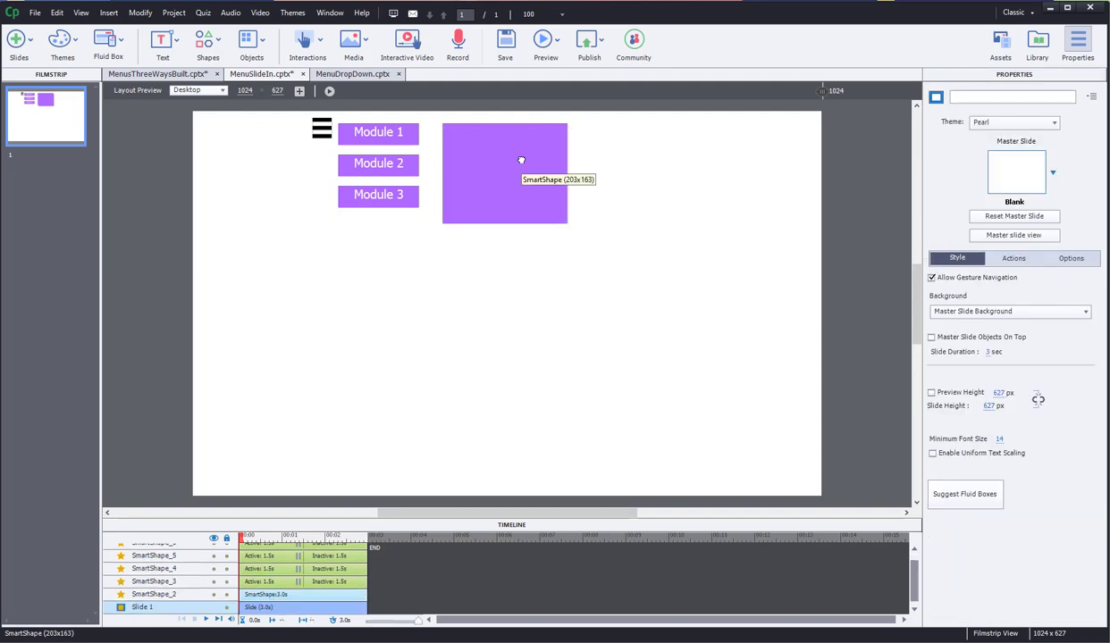
Move the Module 1, Module 2 and Module 3 buttons onto the purple rectangle, stacked in order from top to bottom.
{"action": "left_click", "coordinate": [390, 133]}
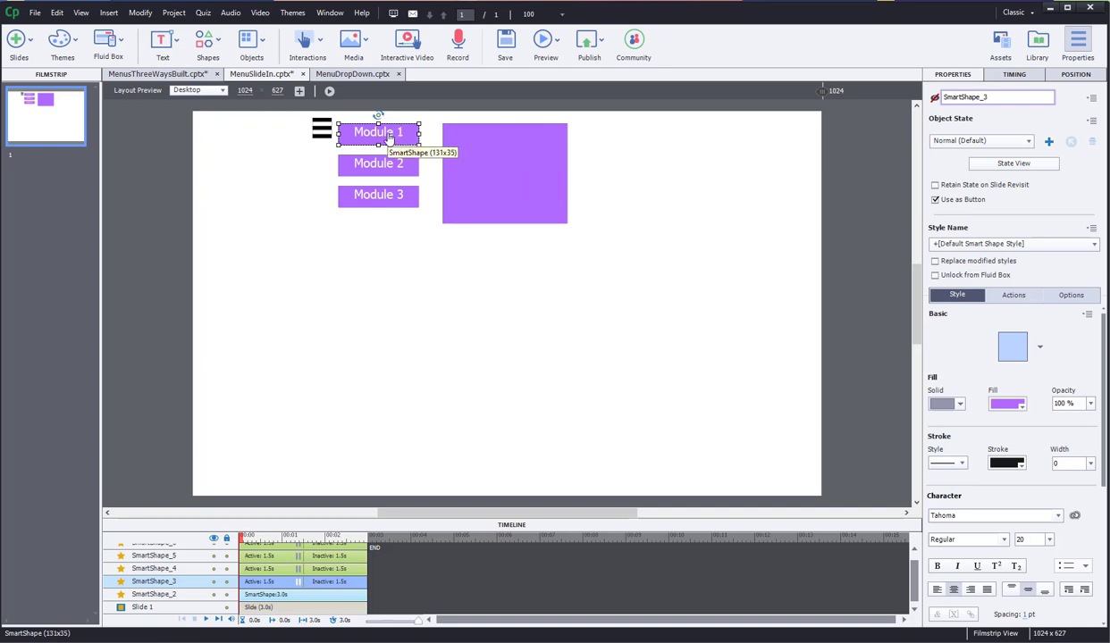
{"action": "left_click_drag", "start_coordinate": [404, 132], "coordinate": [507, 141]}
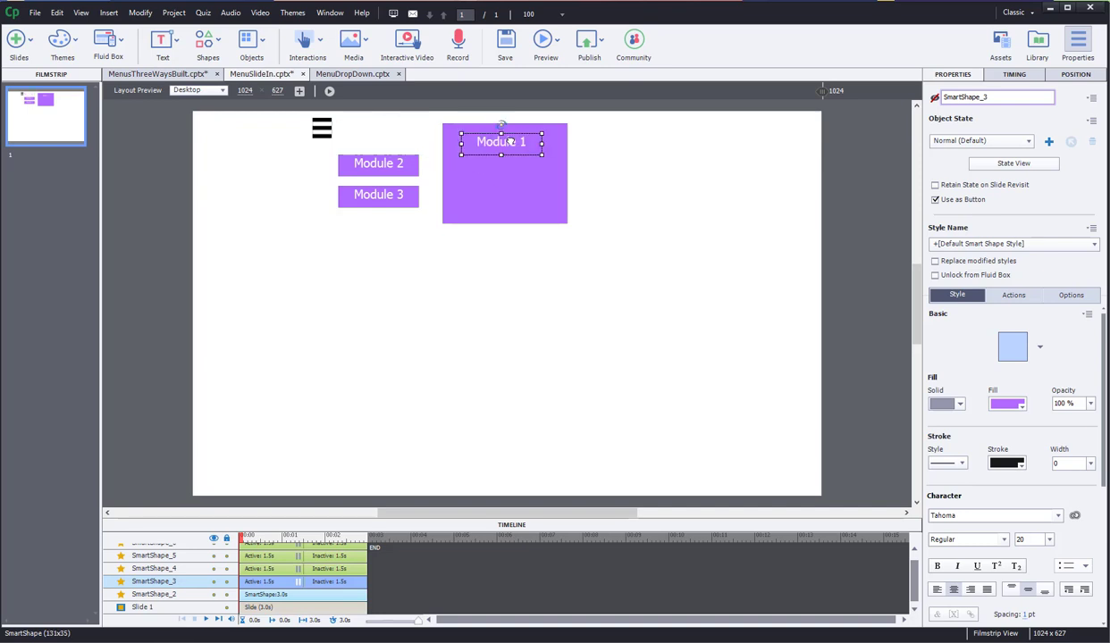
{"action": "left_click_drag", "start_coordinate": [403, 161], "coordinate": [525, 172]}
{"action": "left_click_drag", "start_coordinate": [379, 194], "coordinate": [507, 203]}
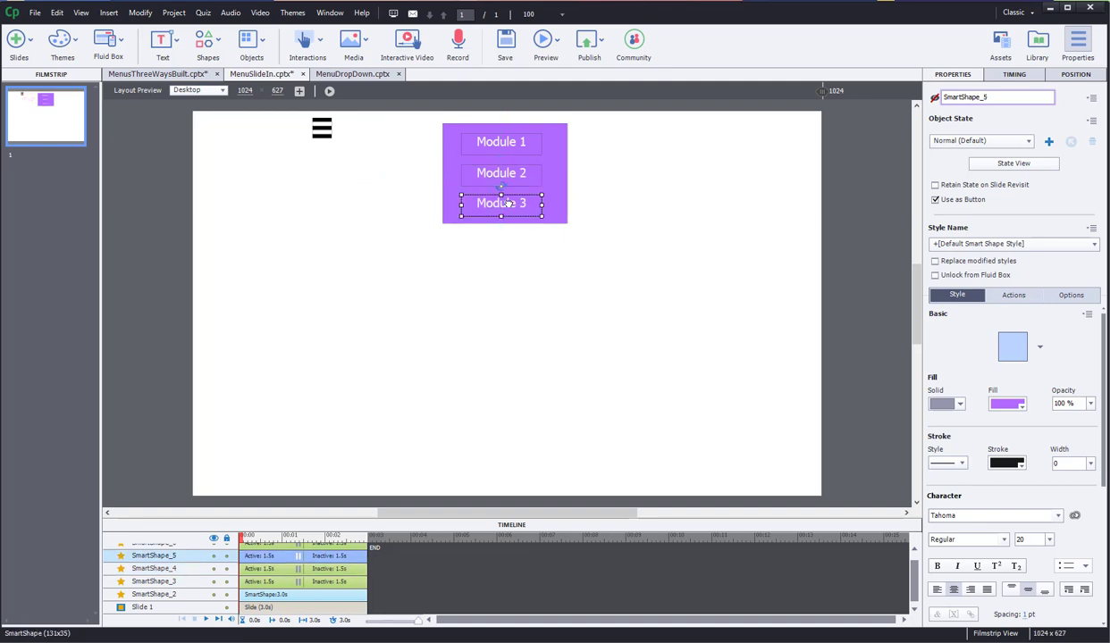
{"action": "left_click", "coordinate": [591, 163]}
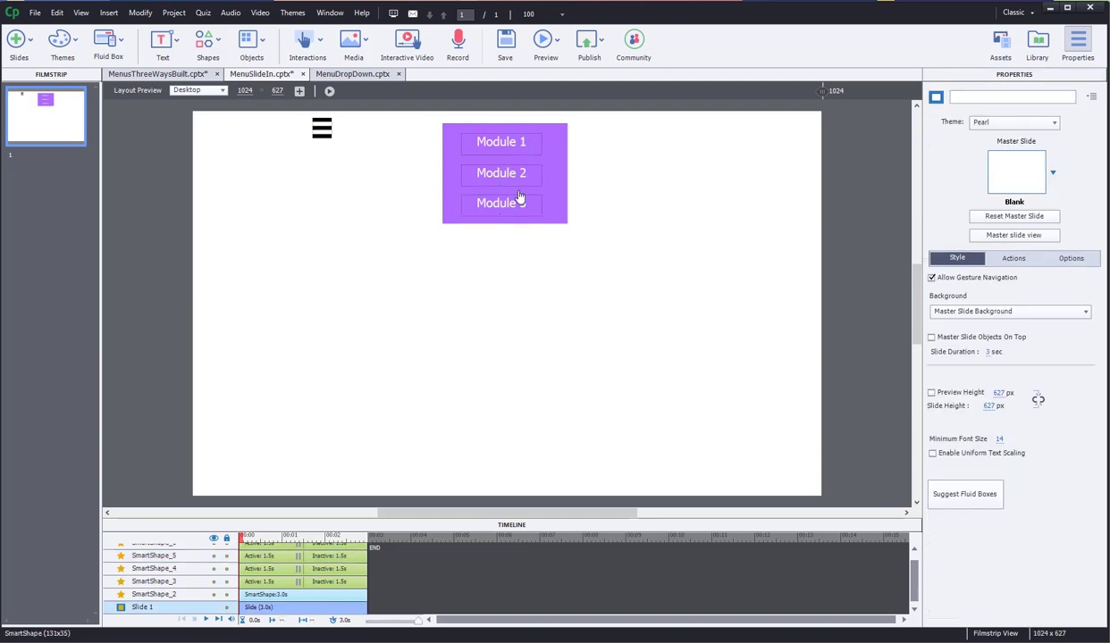
Examine the Module 1 button's action settings and its object states.
{"action": "left_click", "coordinate": [520, 141]}
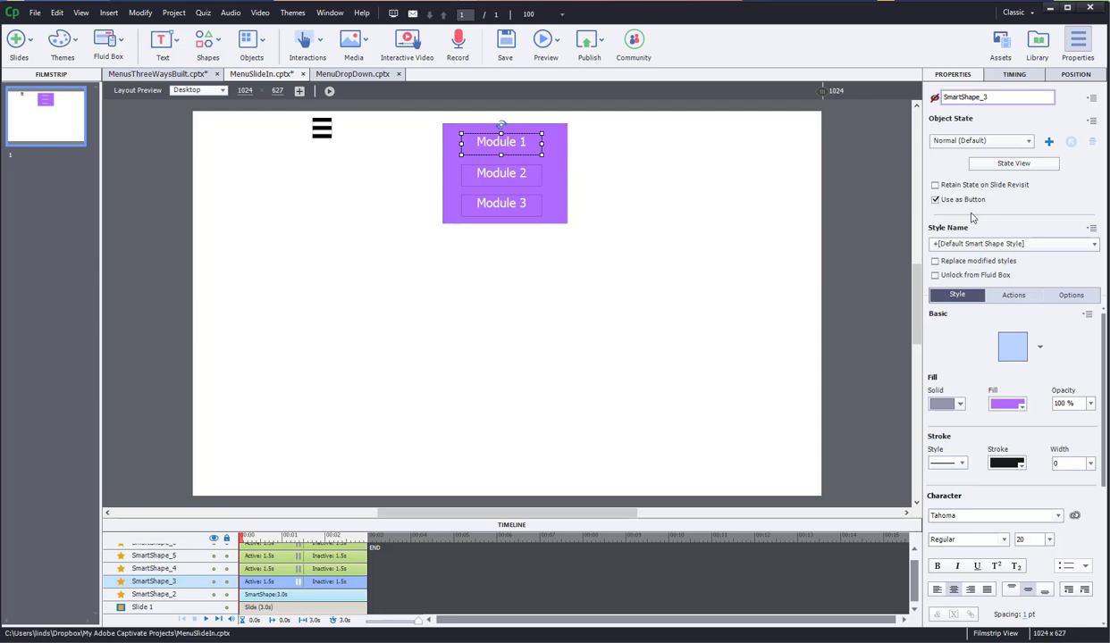
{"action": "left_click", "coordinate": [1001, 293]}
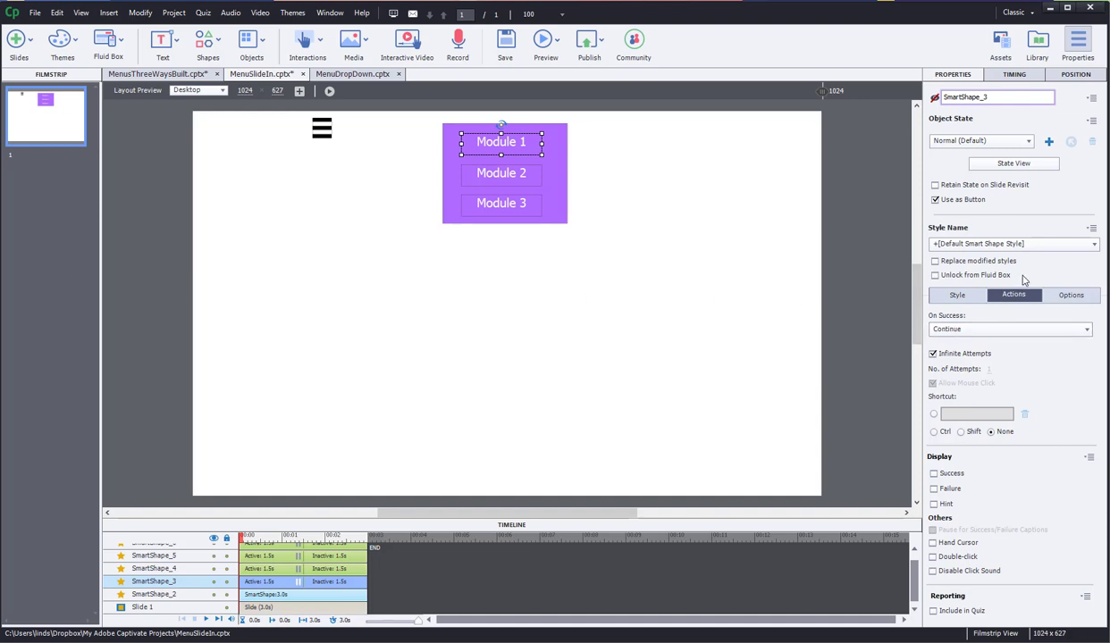
{"action": "left_click", "coordinate": [1012, 164]}
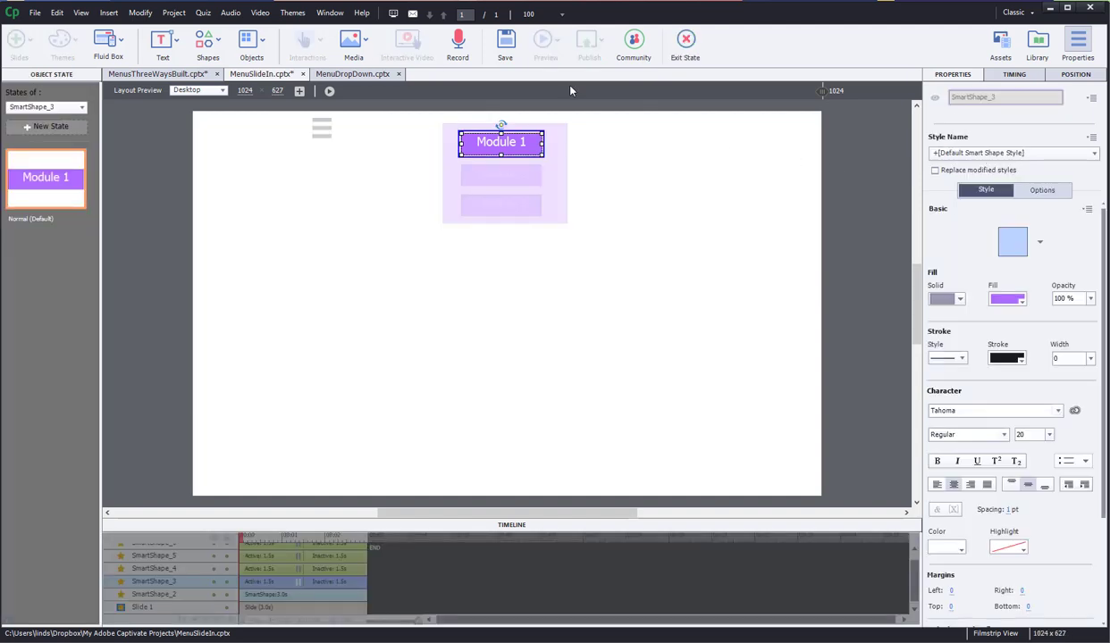
{"action": "left_click", "coordinate": [674, 44]}
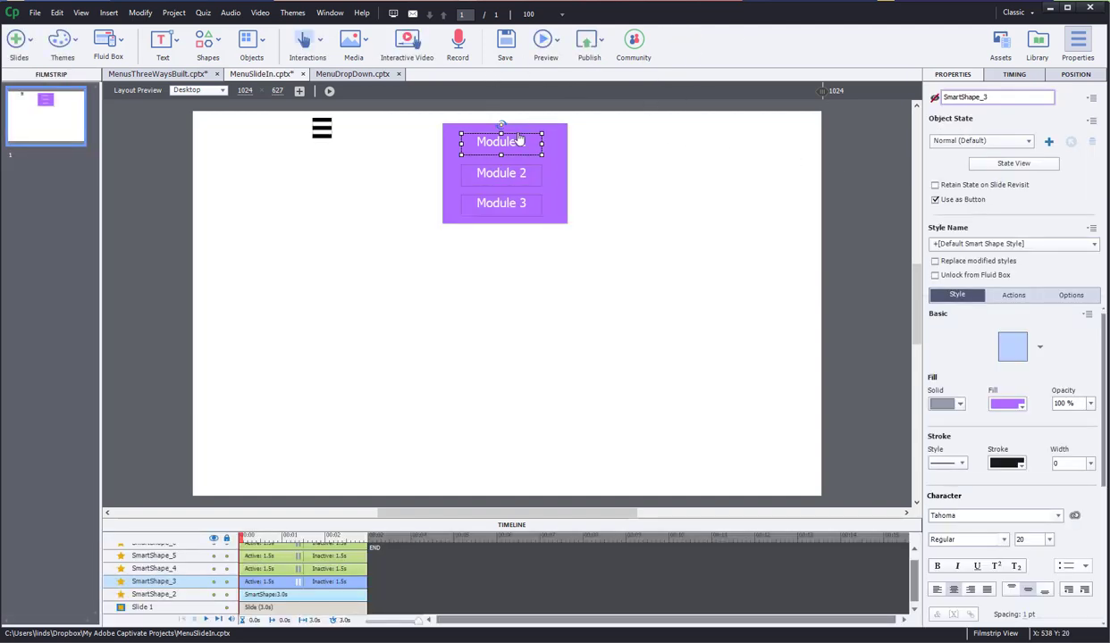
Turn off Use as Button for the Module 1 shape and deselect it.
{"action": "left_click", "coordinate": [936, 200]}
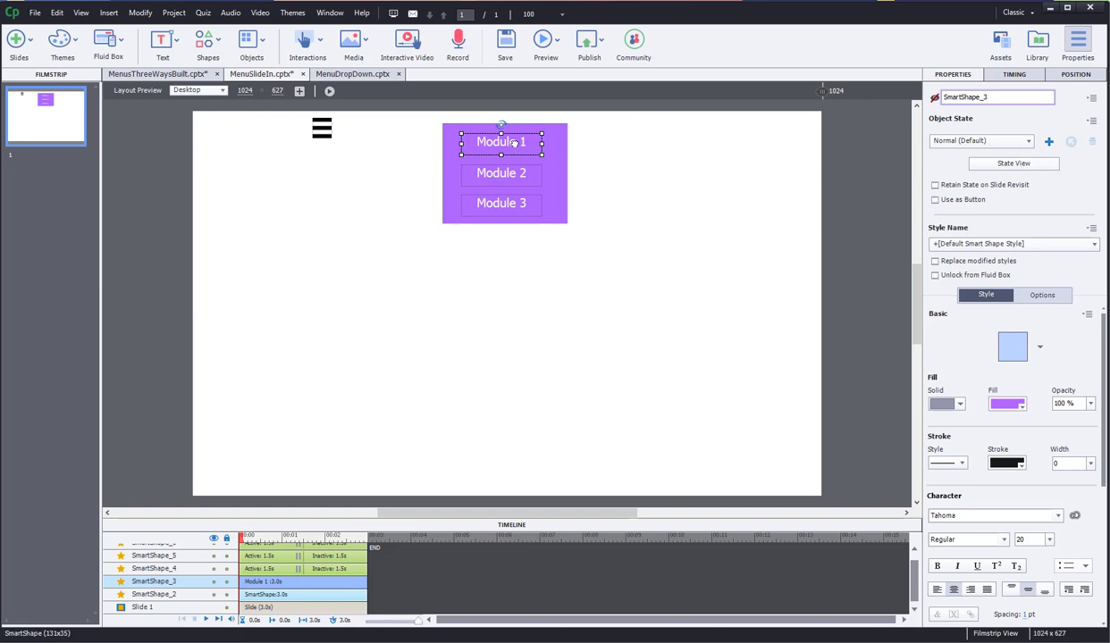
{"action": "left_click", "coordinate": [556, 163]}
{"action": "left_click", "coordinate": [626, 162]}
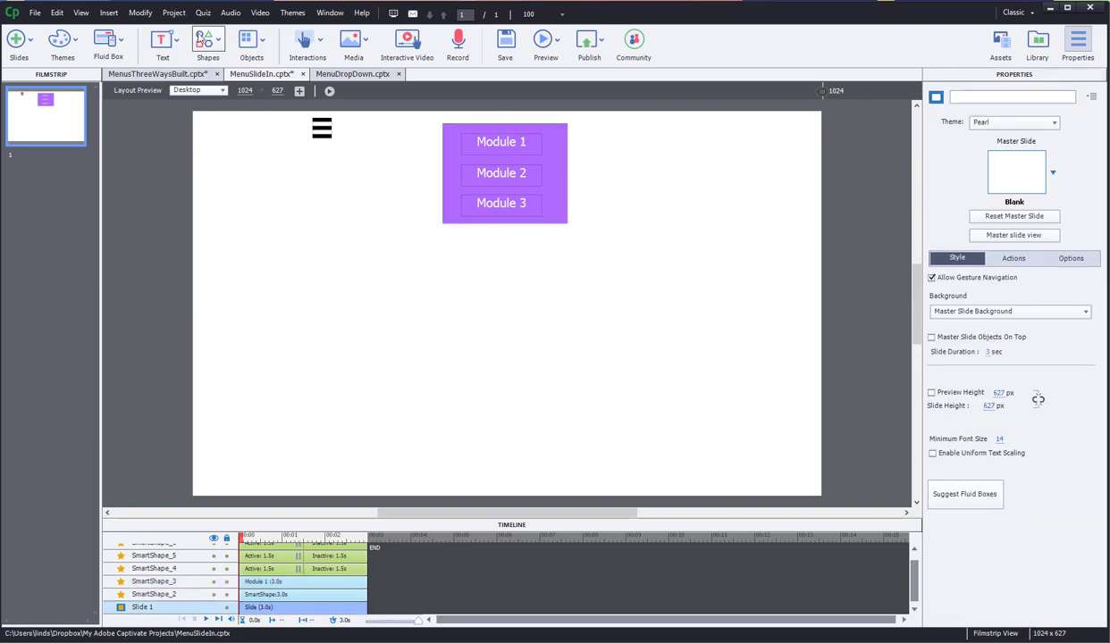
Draw a rectangle smart shape of about 125 x 67 px below the hamburger icon and enable Use as Button for it.
{"action": "left_click", "coordinate": [206, 39]}
{"action": "left_click", "coordinate": [278, 128]}
{"action": "left_click_drag", "start_coordinate": [261, 164], "coordinate": [339, 206]}
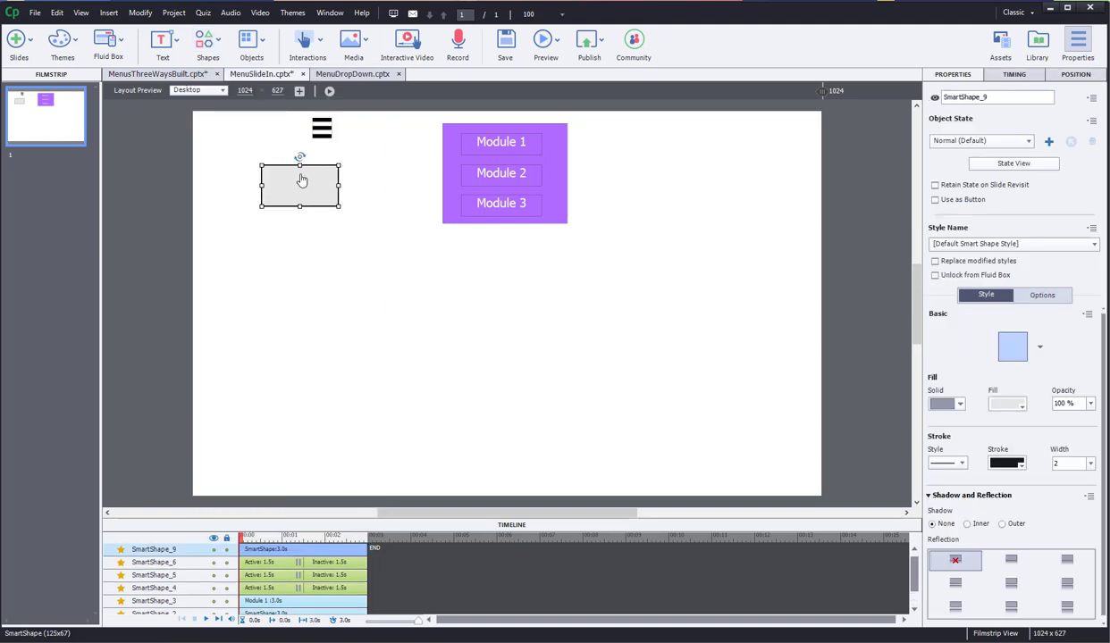
{"action": "left_click", "coordinate": [935, 200]}
Delete the RollOver and Down states of the new rectangle button, keeping only its Normal state.
{"action": "left_click", "coordinate": [1009, 166]}
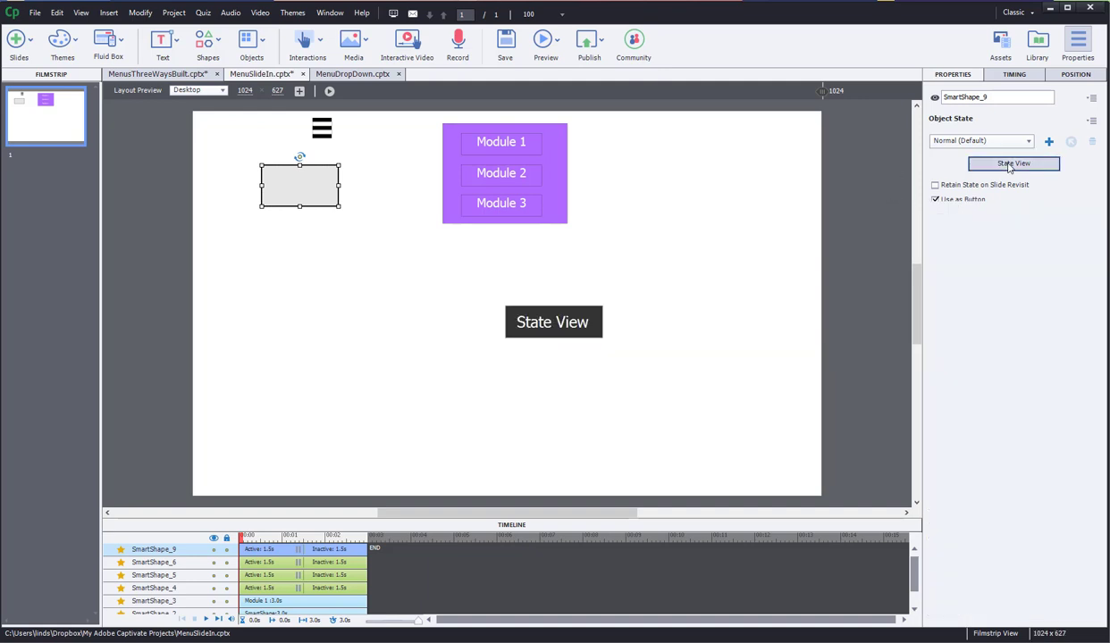
{"action": "left_click", "coordinate": [63, 270]}
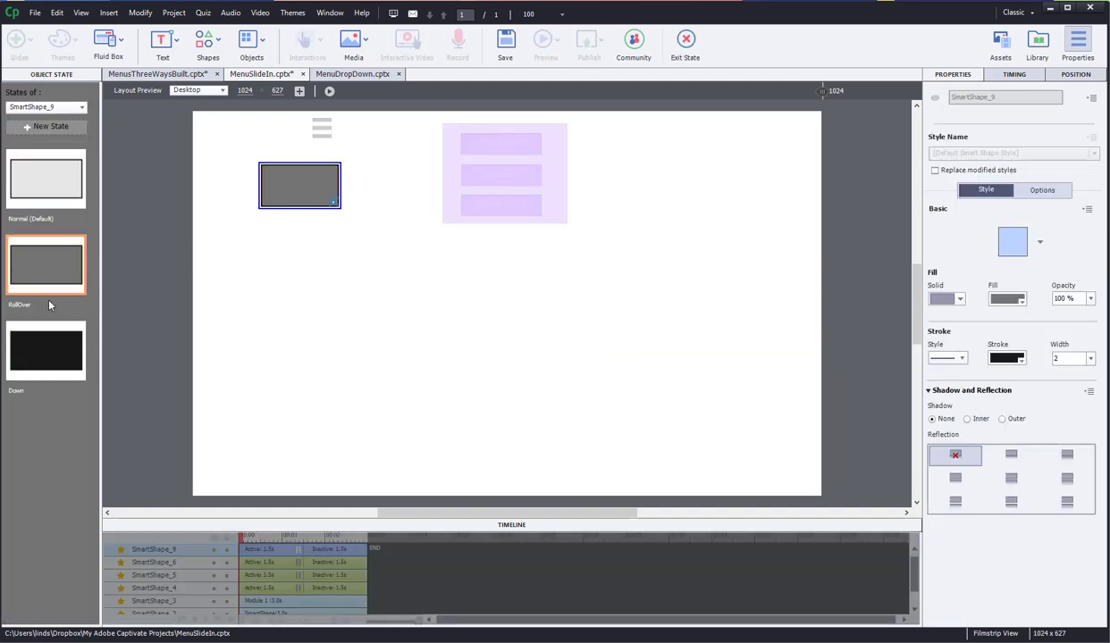
{"action": "left_click", "coordinate": [48, 350]}
{"action": "left_click", "coordinate": [44, 271]}
{"action": "right_click", "coordinate": [49, 273]}
{"action": "left_click", "coordinate": [74, 287]}
{"action": "right_click", "coordinate": [50, 251]}
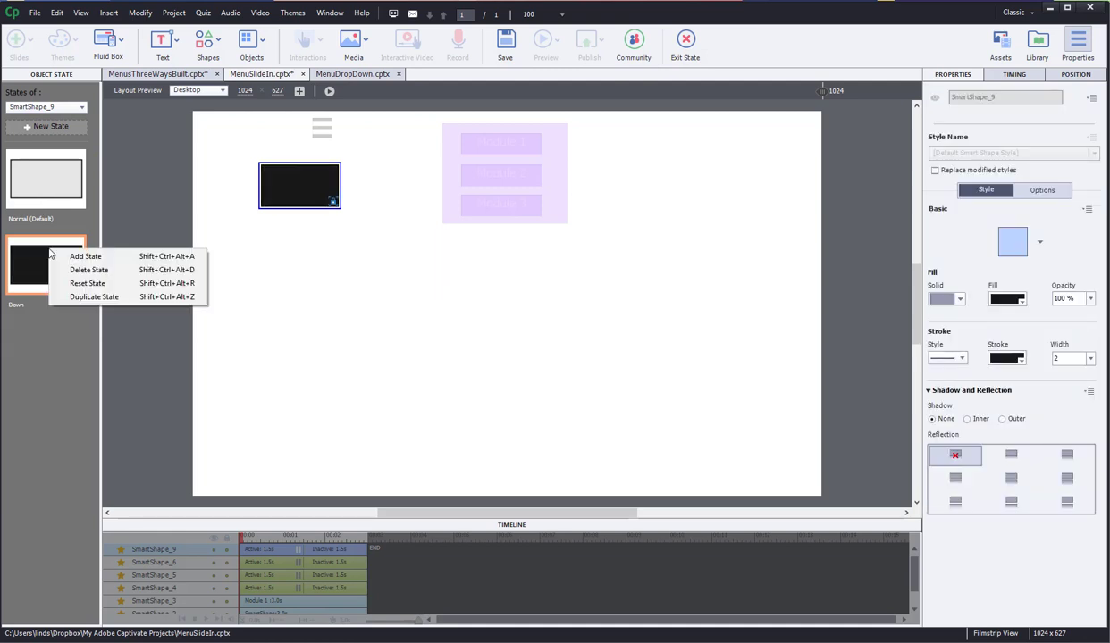
{"action": "left_click", "coordinate": [75, 276]}
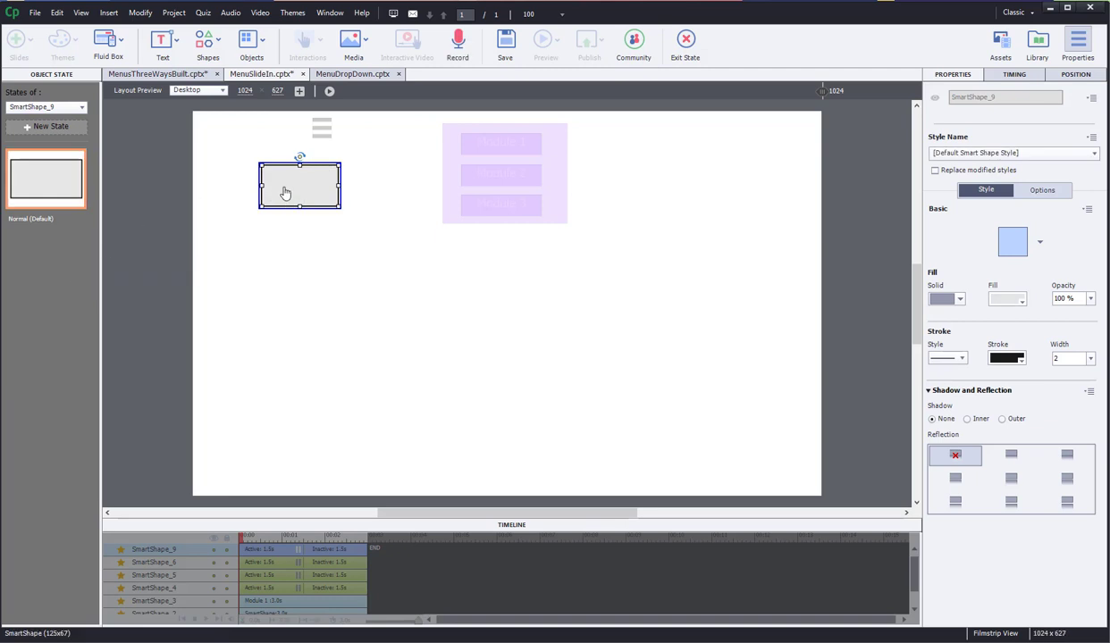
Leave the state view and label the new rectangle button "Module 1".
{"action": "left_click", "coordinate": [684, 43]}
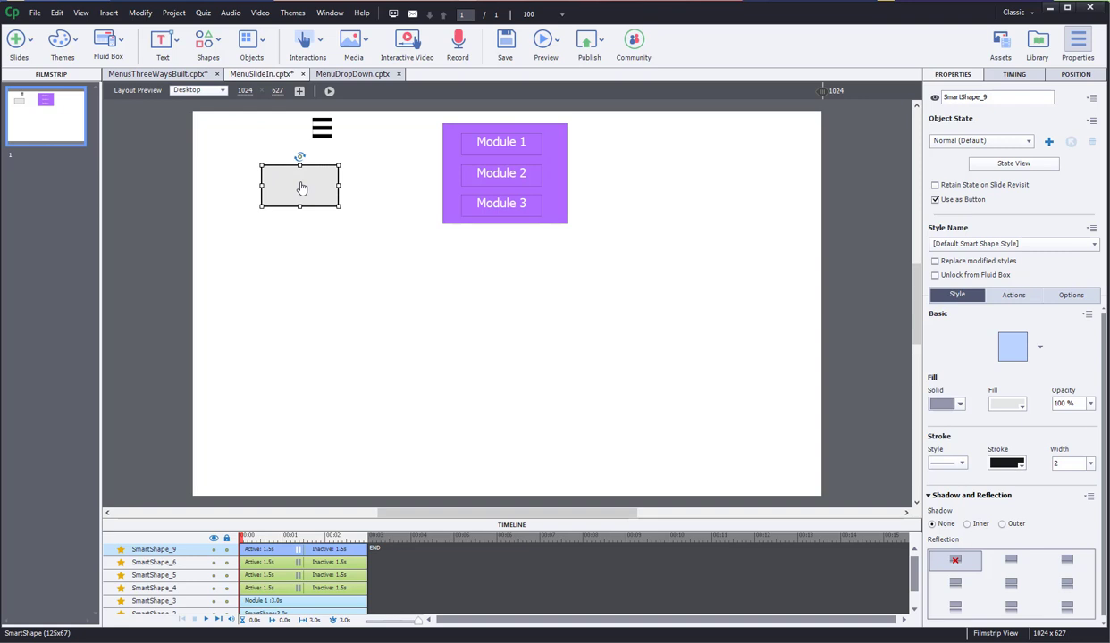
{"action": "double_click", "coordinate": [301, 188]}
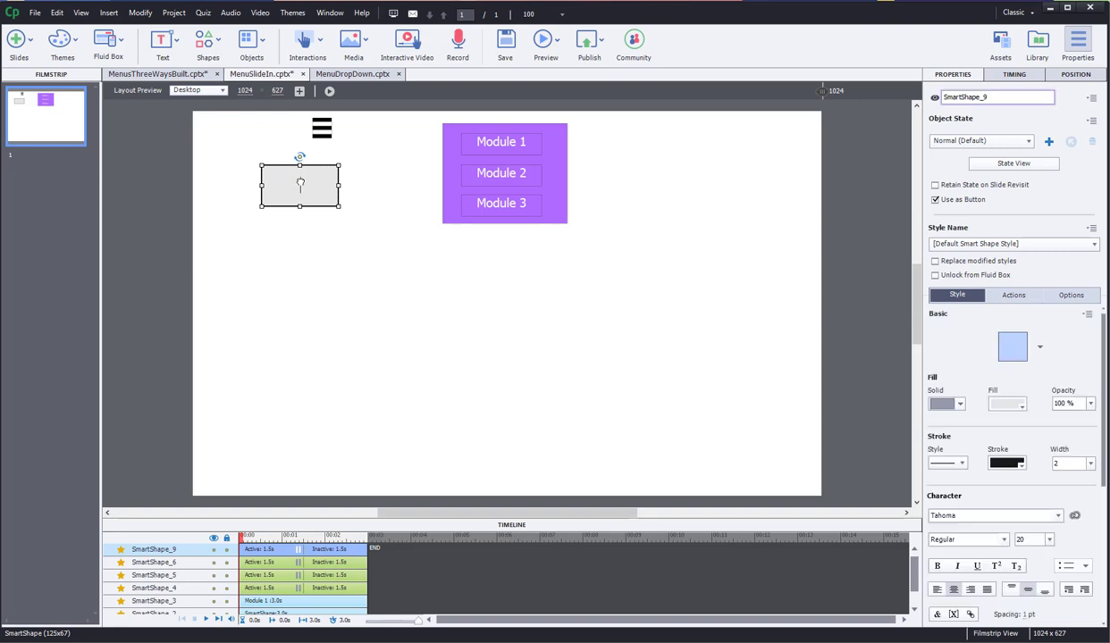
{"action": "type", "text": "Module 1"}
{"action": "left_click", "coordinate": [372, 221]}
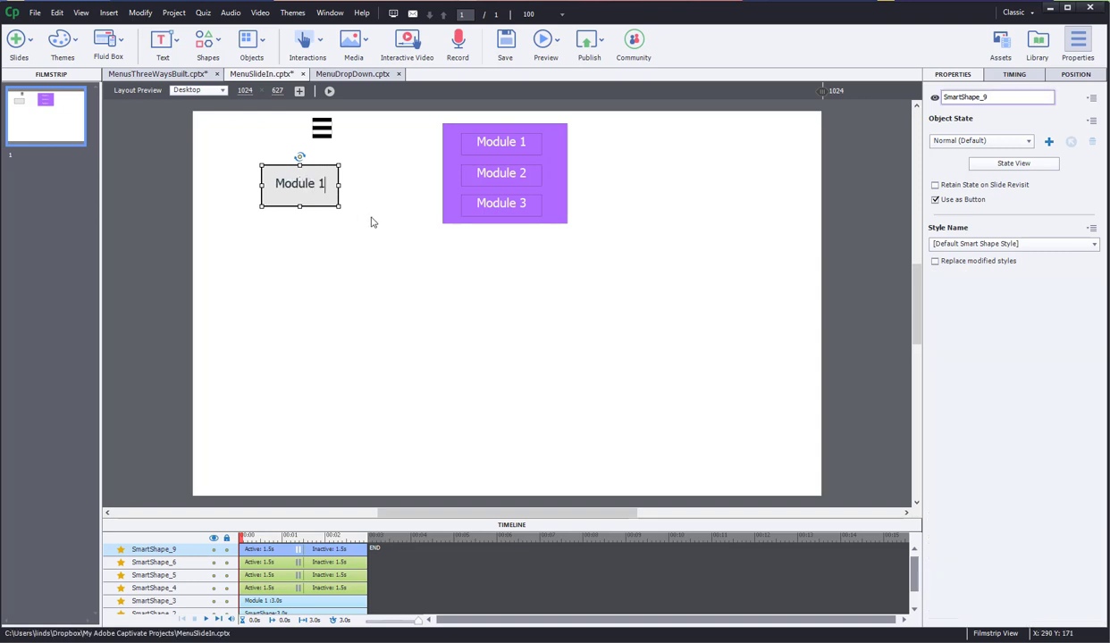
Duplicate the gray Module 1 button twice, place the last copy below the others, and check that copy's object states.
{"action": "left_click", "coordinate": [323, 188]}
{"action": "key", "text": "ctrl+d"}
{"action": "left_click_drag", "start_coordinate": [323, 187], "coordinate": [372, 273]}
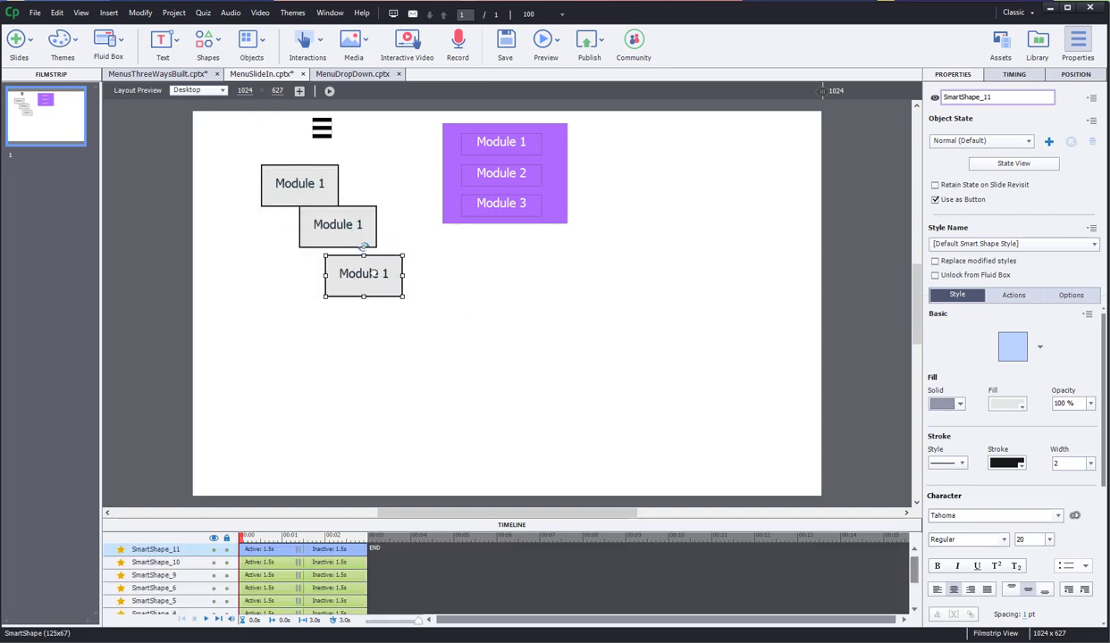
{"action": "left_click", "coordinate": [994, 167]}
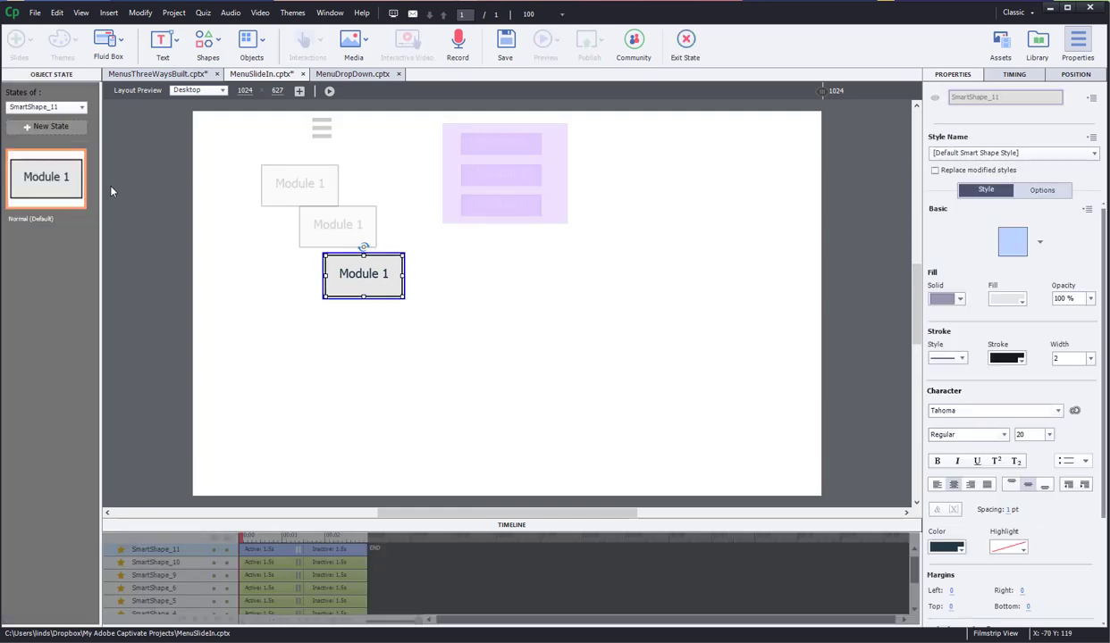
{"action": "left_click", "coordinate": [685, 45]}
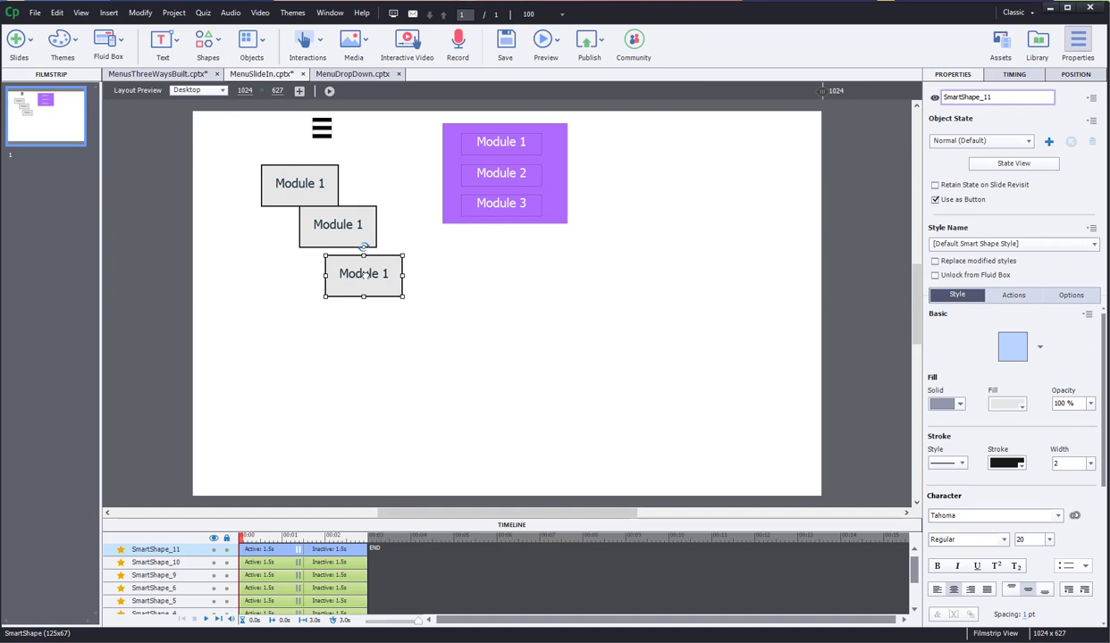
Delete both duplicates and the original gray Module 1 button, leaving the purple menu in place.
{"action": "key", "text": "Delete"}
{"action": "left_click", "coordinate": [344, 222]}
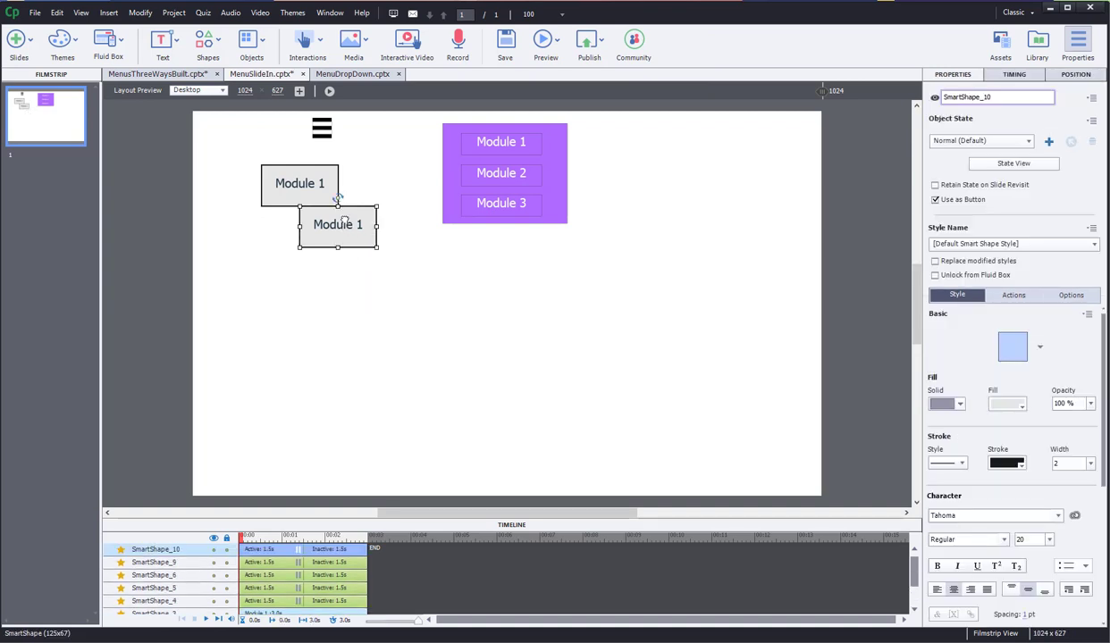
{"action": "key", "text": "Delete"}
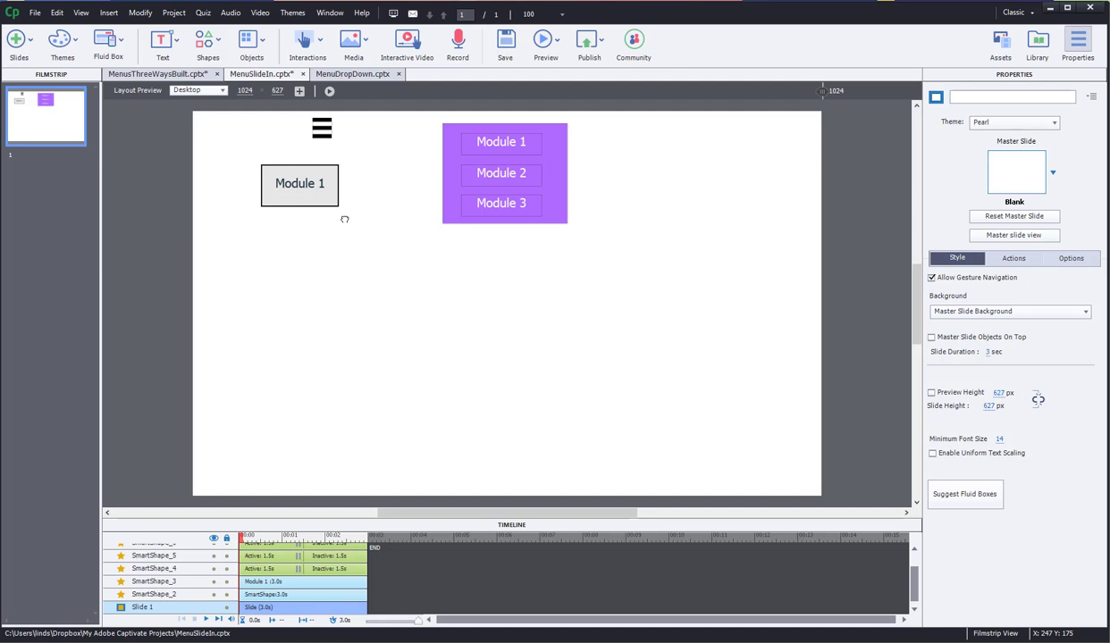
{"action": "left_click", "coordinate": [454, 142]}
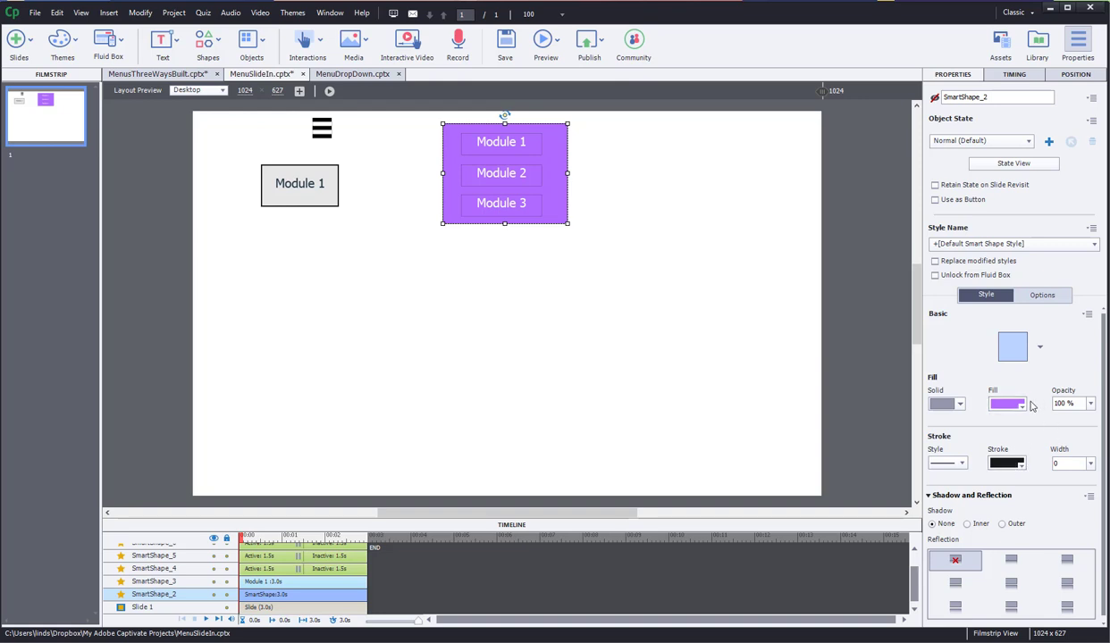
{"action": "left_click", "coordinate": [317, 179]}
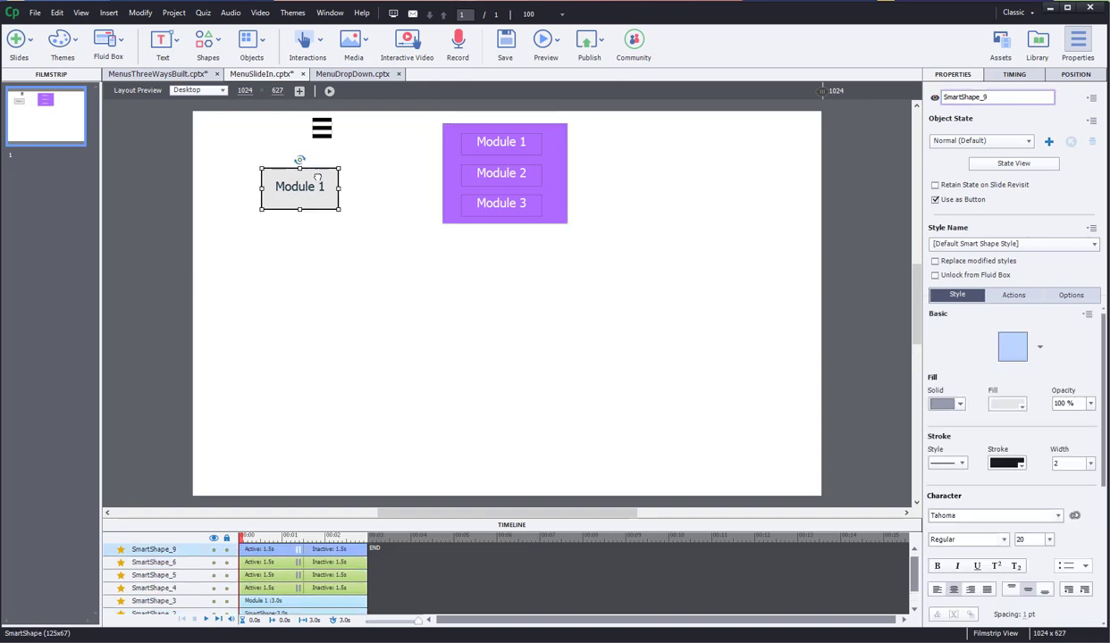
{"action": "key", "text": "Delete"}
Nudge the Module 1 and Module 2 shapes slightly out of line within the purple menu background.
{"action": "left_click", "coordinate": [484, 145]}
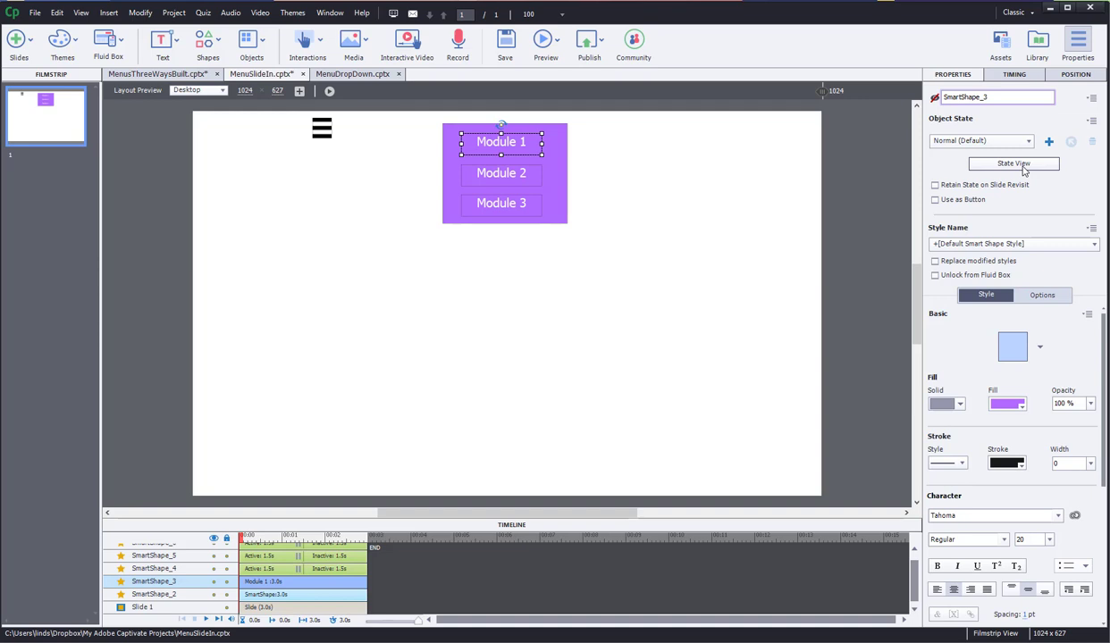
{"action": "left_click", "coordinate": [534, 184]}
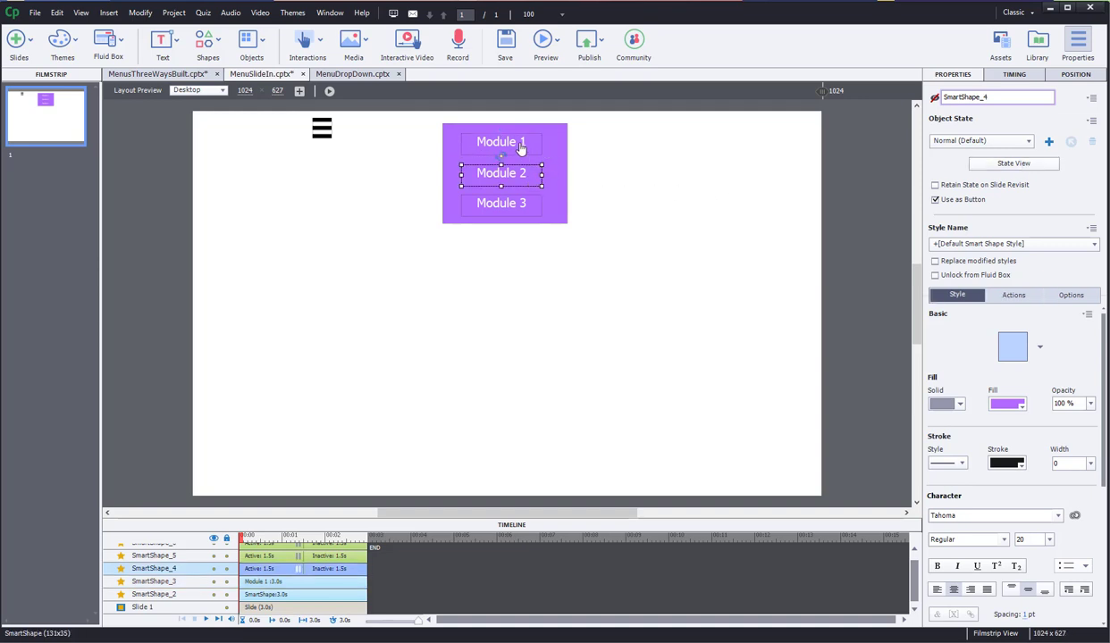
{"action": "left_click", "coordinate": [532, 143]}
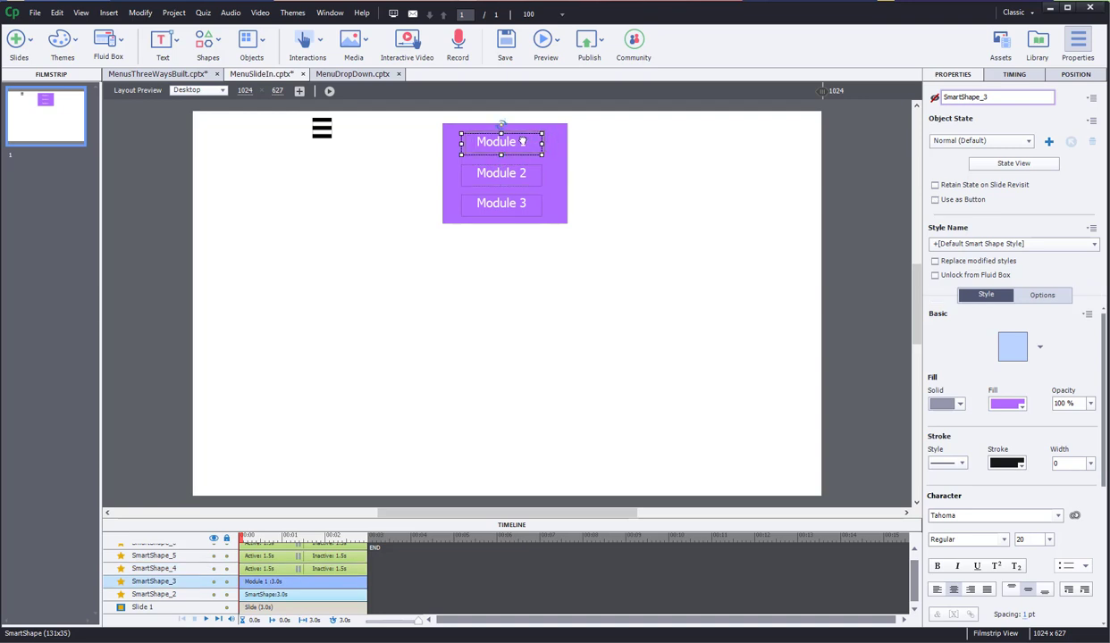
{"action": "left_click_drag", "start_coordinate": [523, 143], "coordinate": [526, 144]}
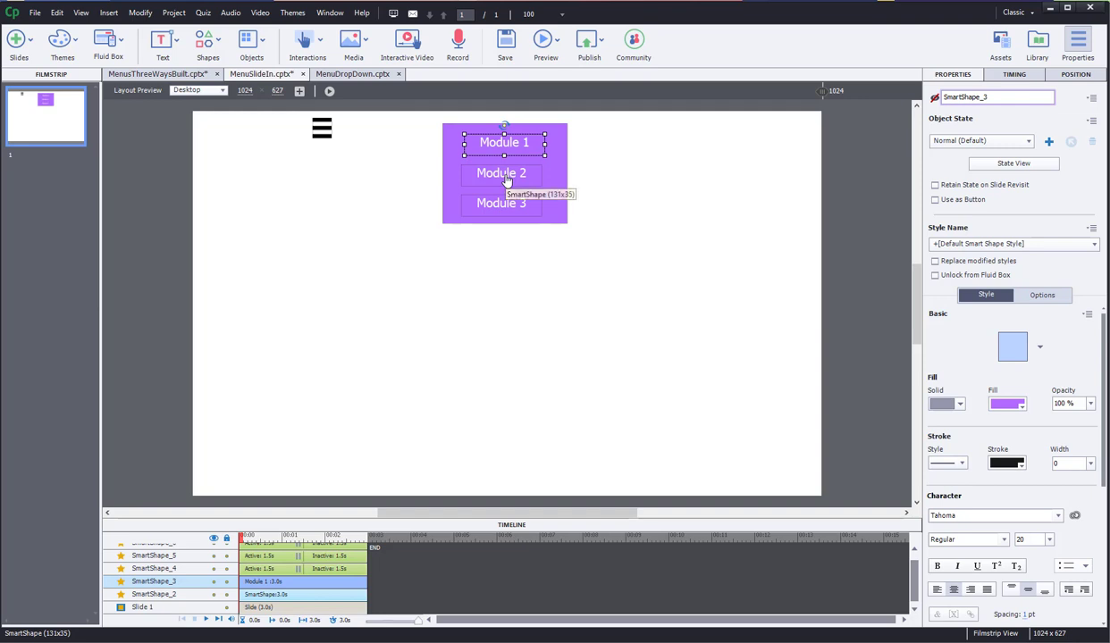
{"action": "left_click", "coordinate": [517, 173]}
{"action": "left_click_drag", "start_coordinate": [509, 172], "coordinate": [512, 170]}
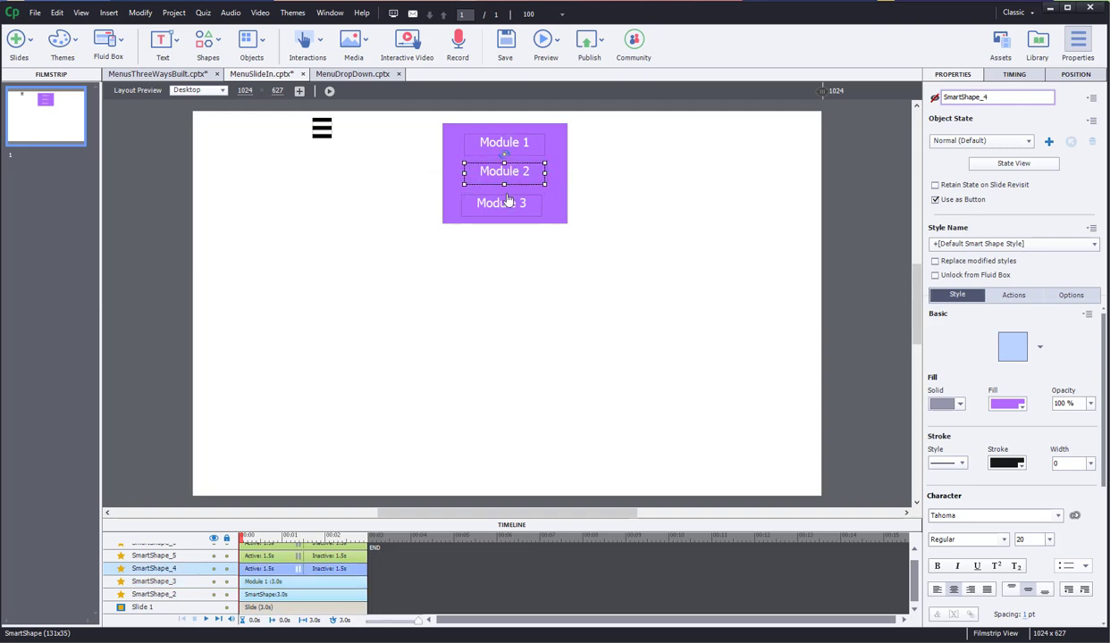
Select the Module 3, Module 2 and Module 1 shapes and align them left.
{"action": "left_click", "coordinate": [505, 204]}
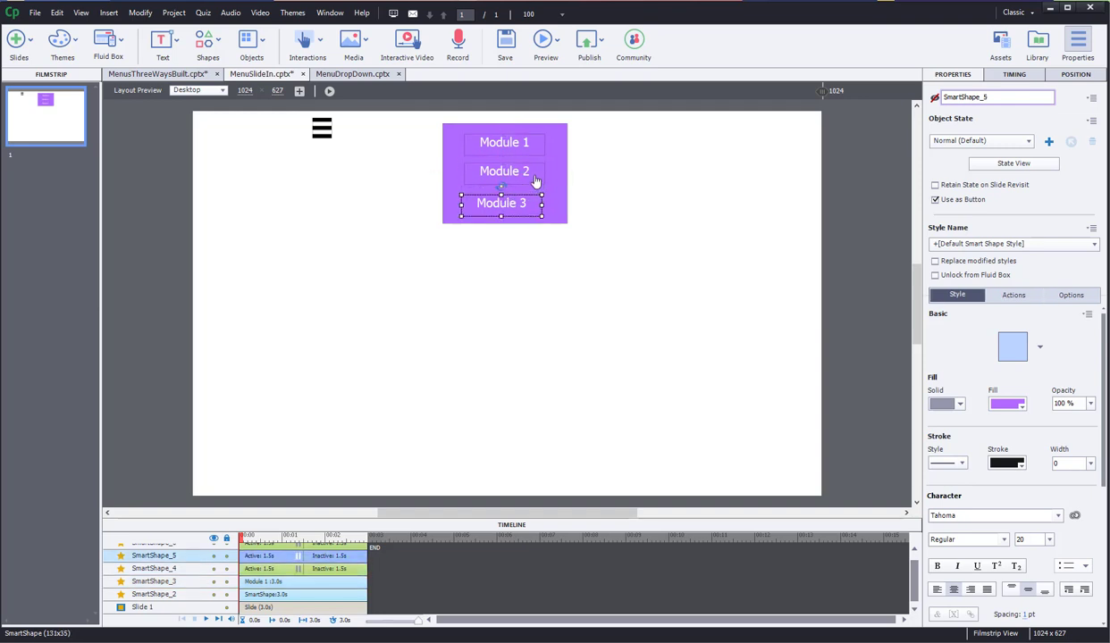
{"action": "left_click", "coordinate": [521, 167]}
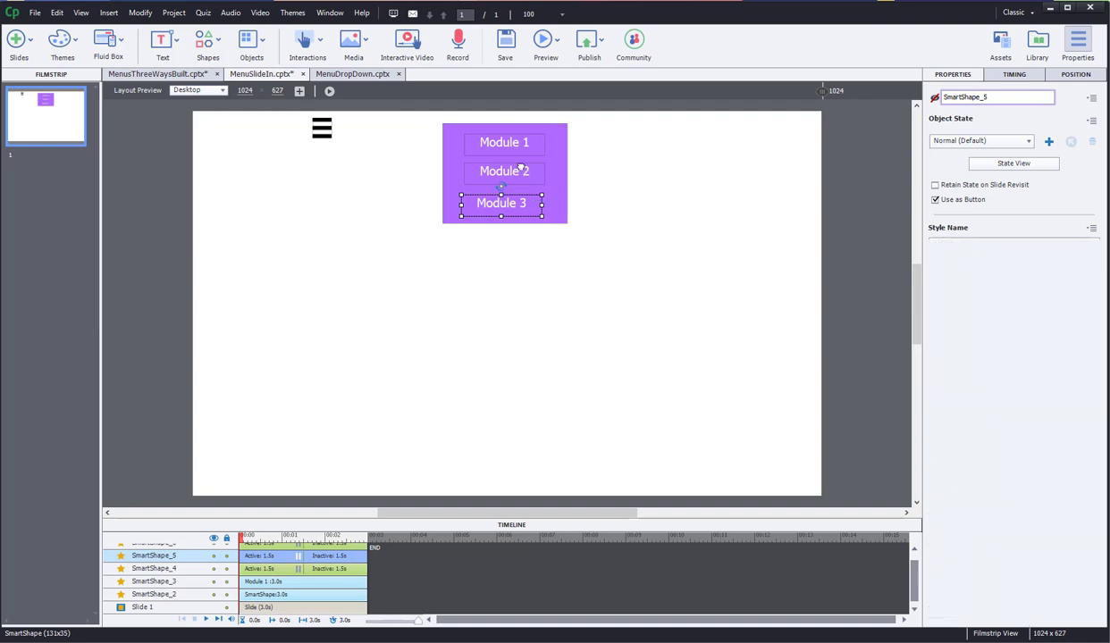
{"action": "left_click", "coordinate": [533, 137], "text": "shift"}
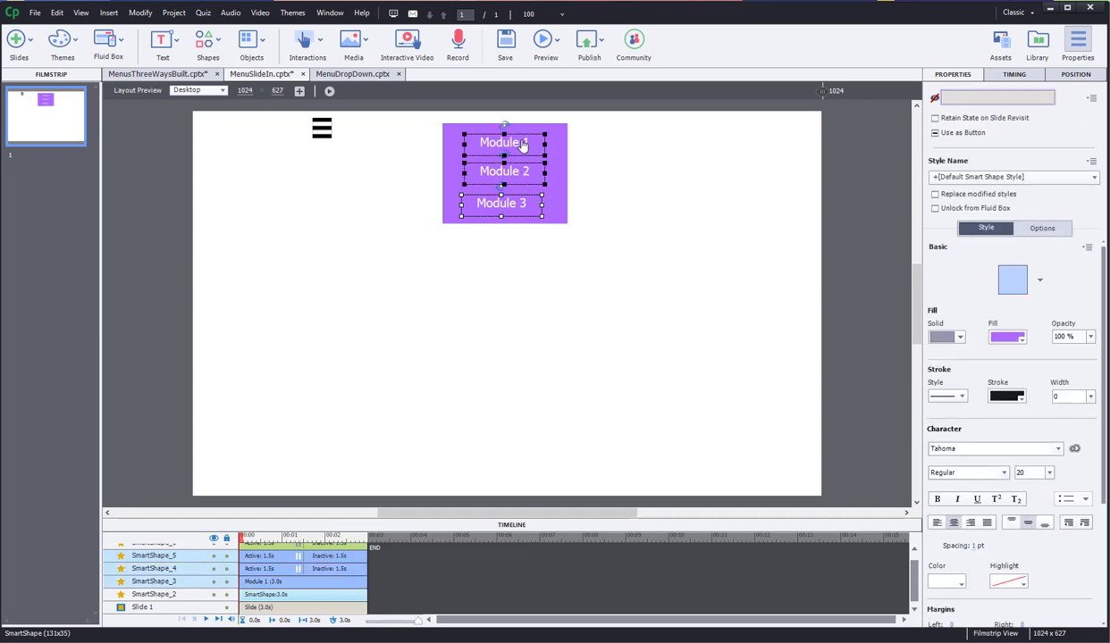
{"action": "right_click", "coordinate": [523, 145]}
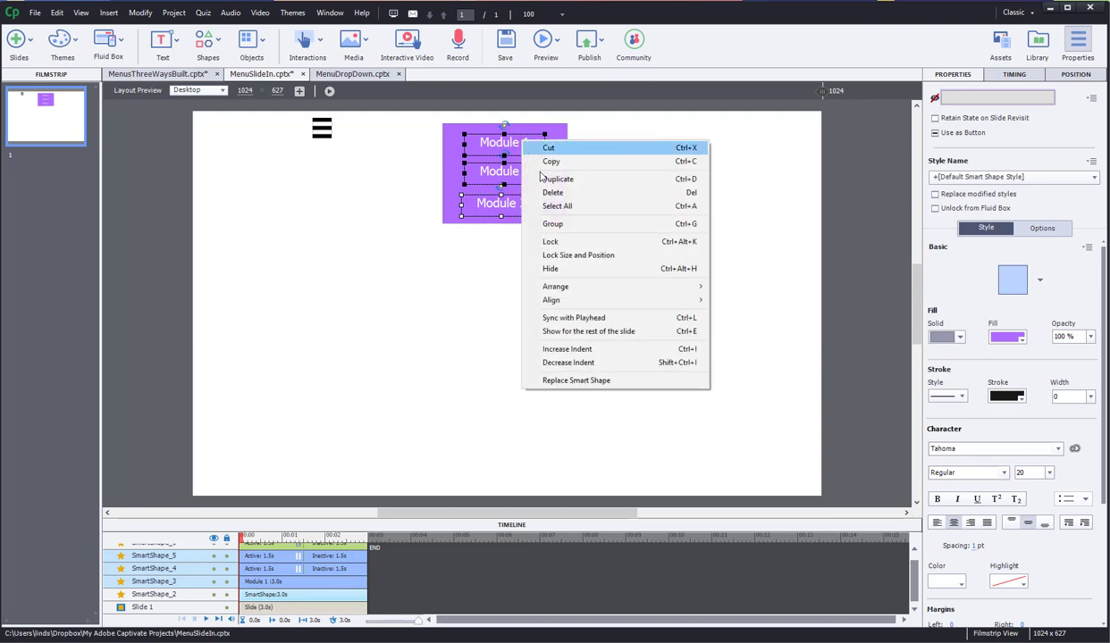
{"action": "mouse_move", "coordinate": [585, 303]}
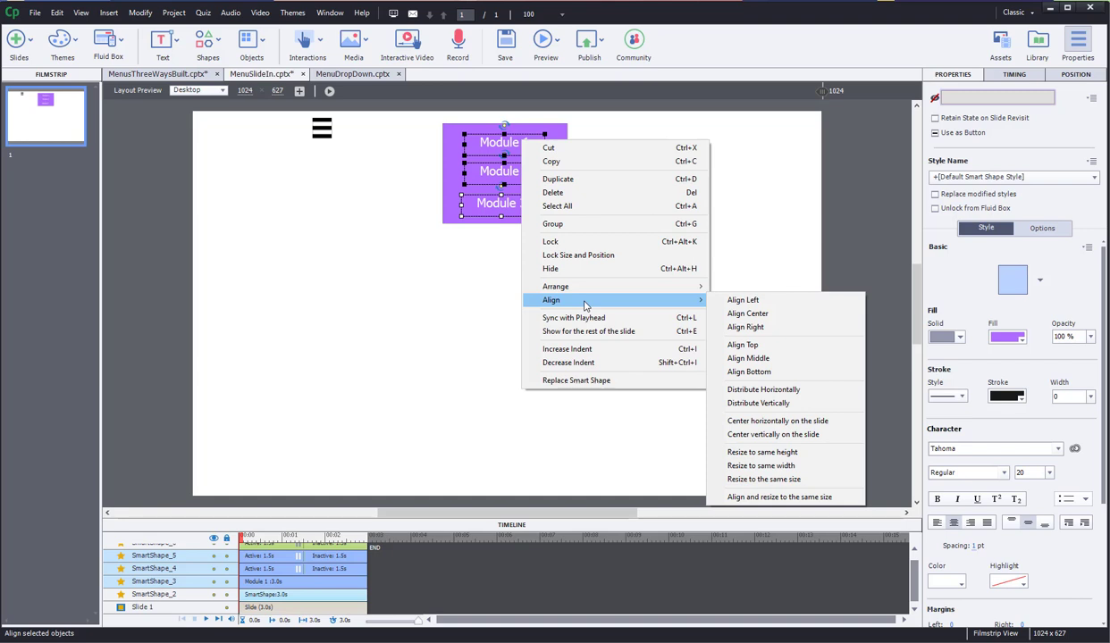
{"action": "left_click", "coordinate": [755, 301]}
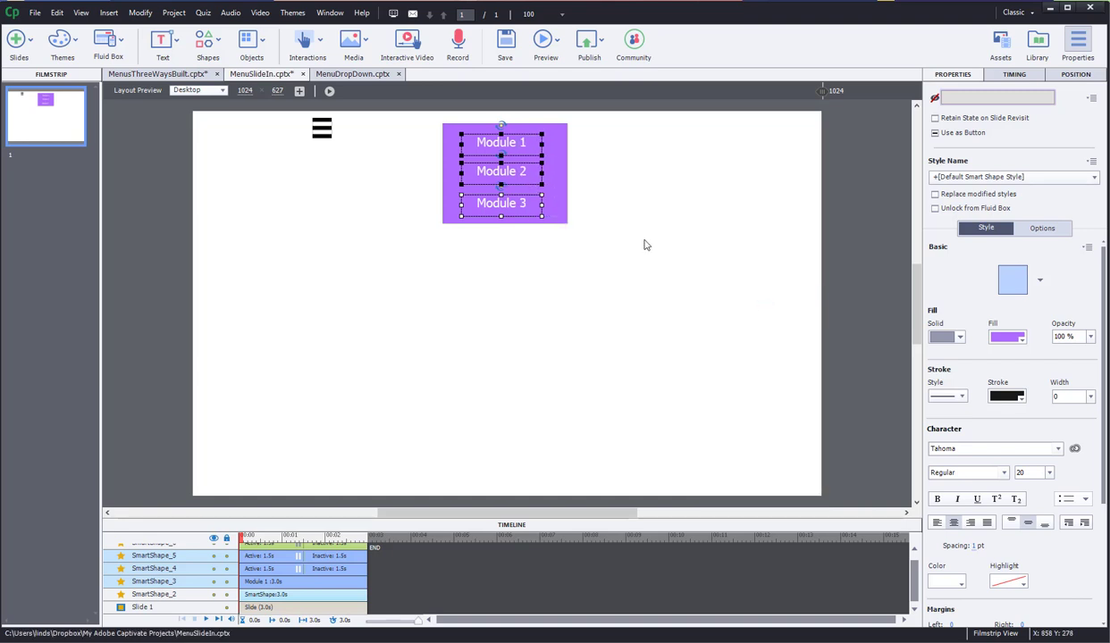
Apply Distribute Horizontally to the three module shapes and deselect them.
{"action": "right_click", "coordinate": [524, 173]}
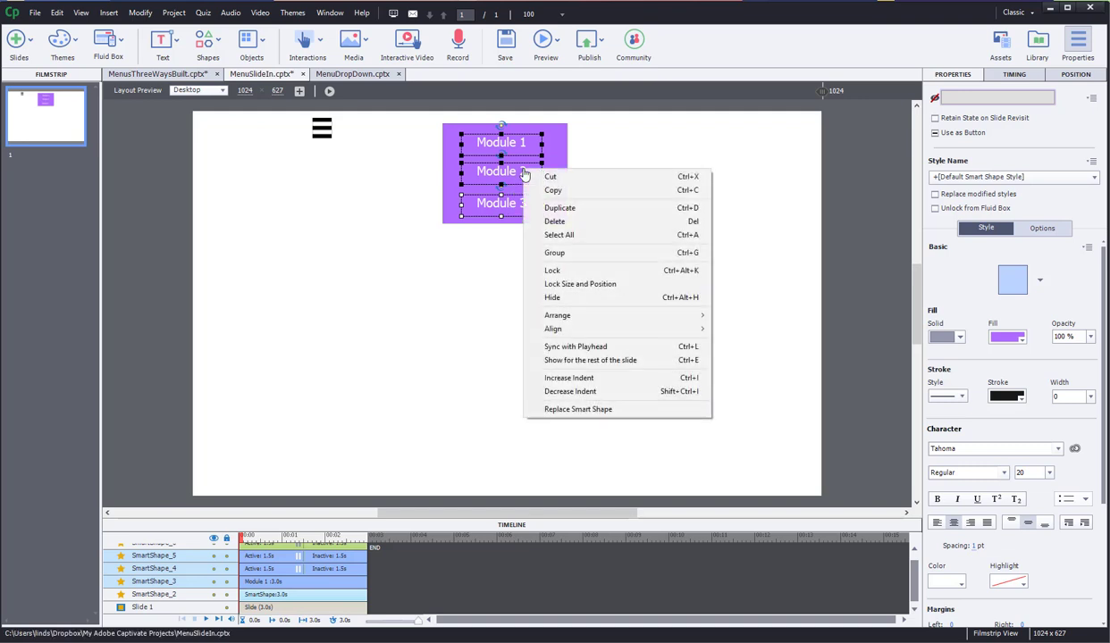
{"action": "mouse_move", "coordinate": [602, 331]}
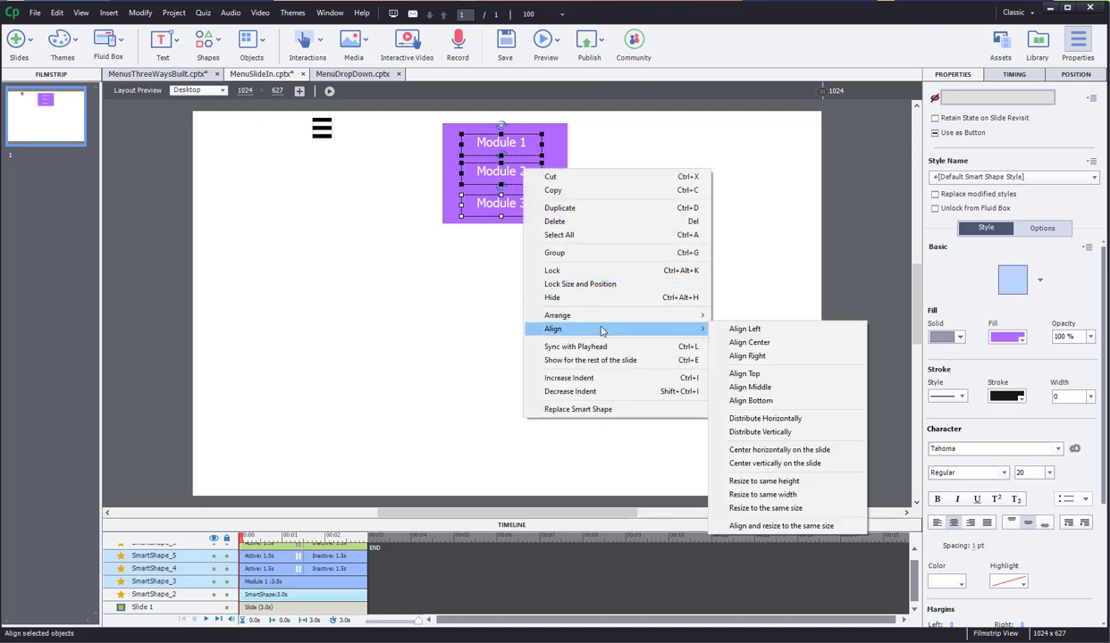
{"action": "left_click", "coordinate": [767, 418]}
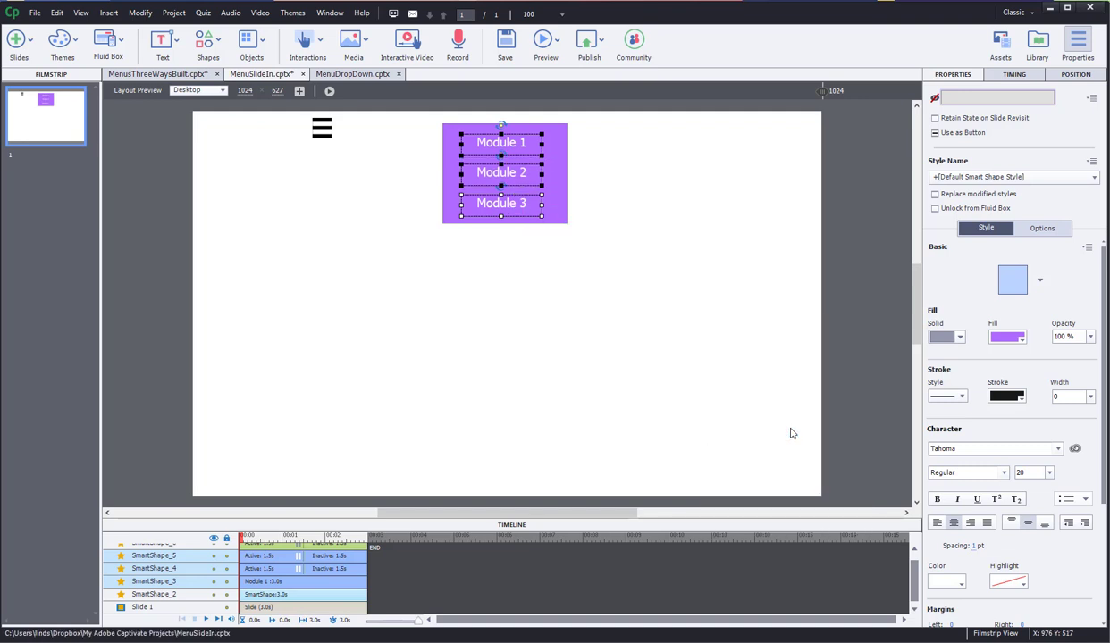
{"action": "left_click", "coordinate": [603, 183]}
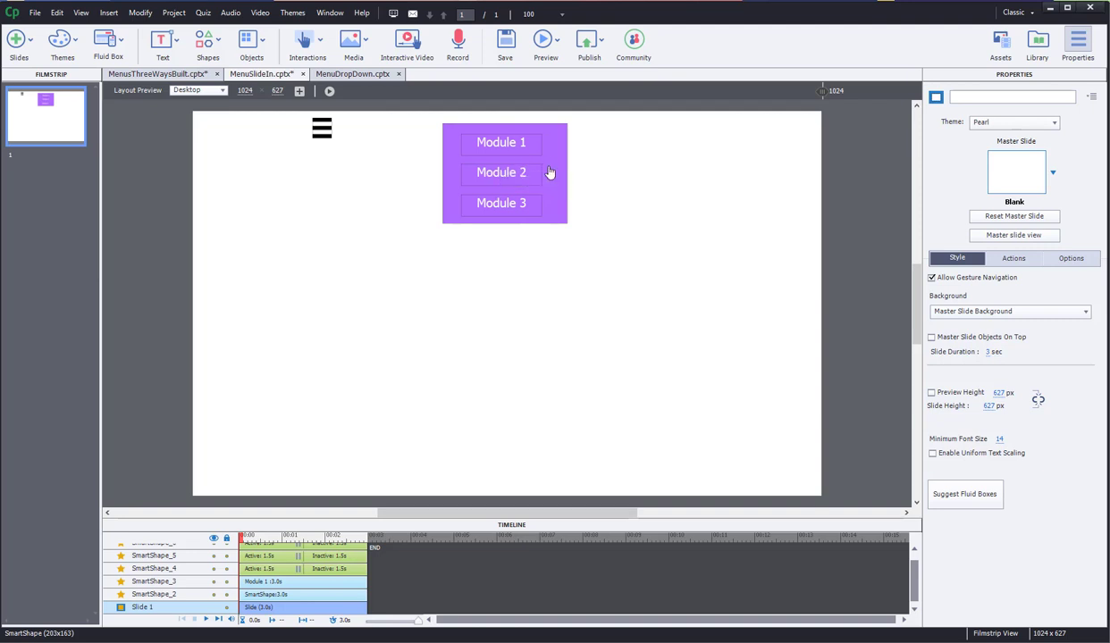
Move the three module shapes together closer to the right edge of the purple background and deselect them.
{"action": "left_click", "coordinate": [527, 142]}
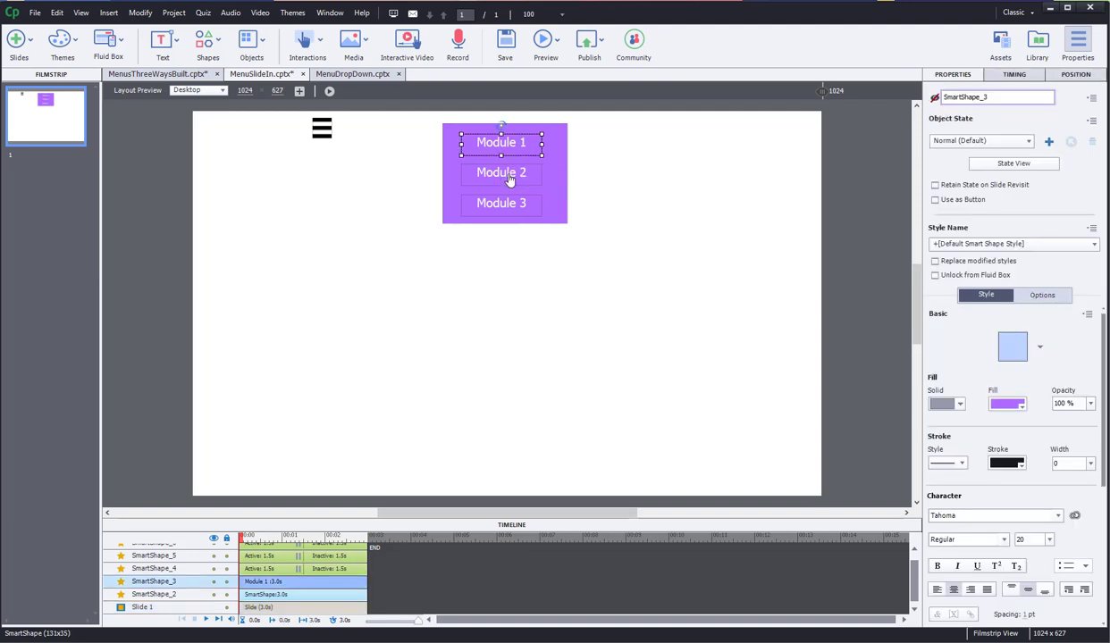
{"action": "left_click", "coordinate": [509, 174], "text": "shift"}
{"action": "left_click", "coordinate": [508, 205], "text": "shift"}
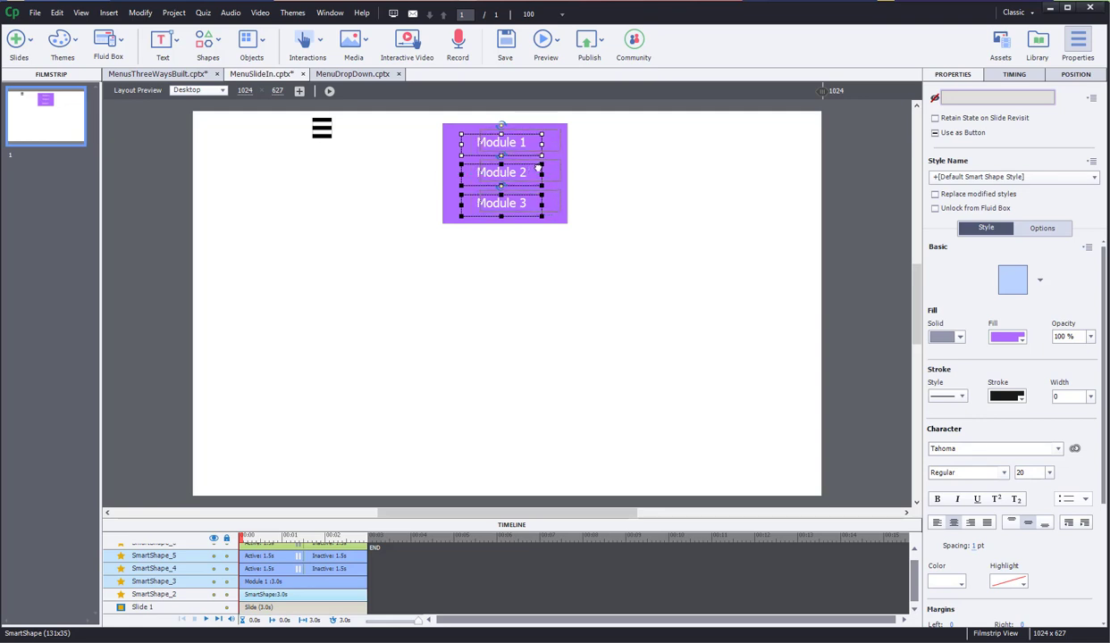
{"action": "left_click_drag", "start_coordinate": [523, 164], "coordinate": [540, 164]}
{"action": "left_click", "coordinate": [402, 171]}
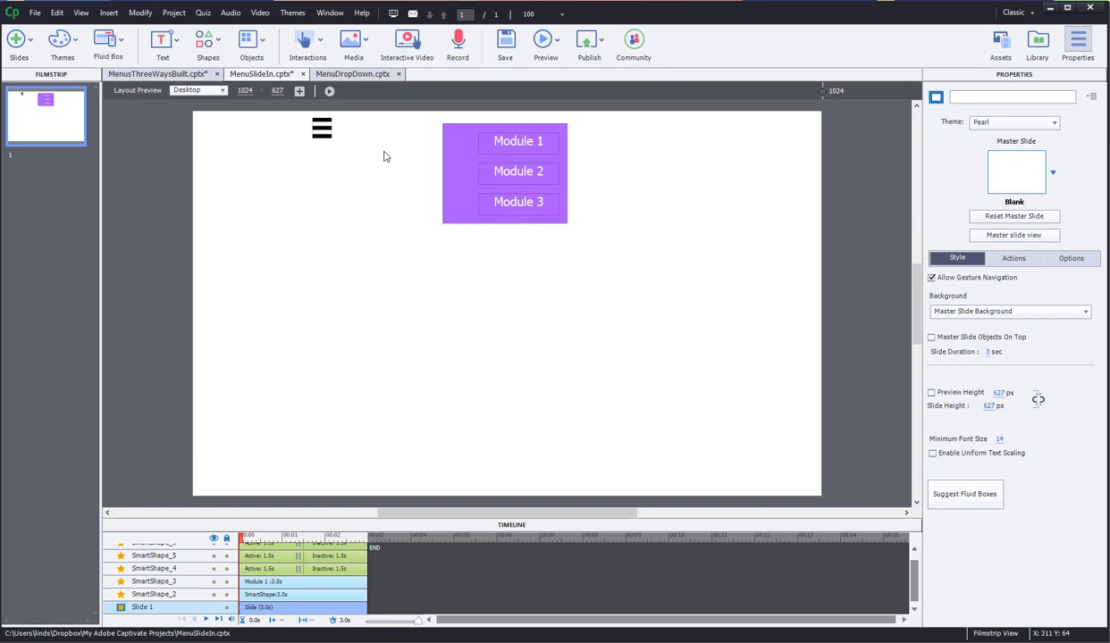
Switch to PowerPoint and ungroup the hamburger icon into its three separate bars.
{"action": "left_click", "coordinate": [313, 120]}
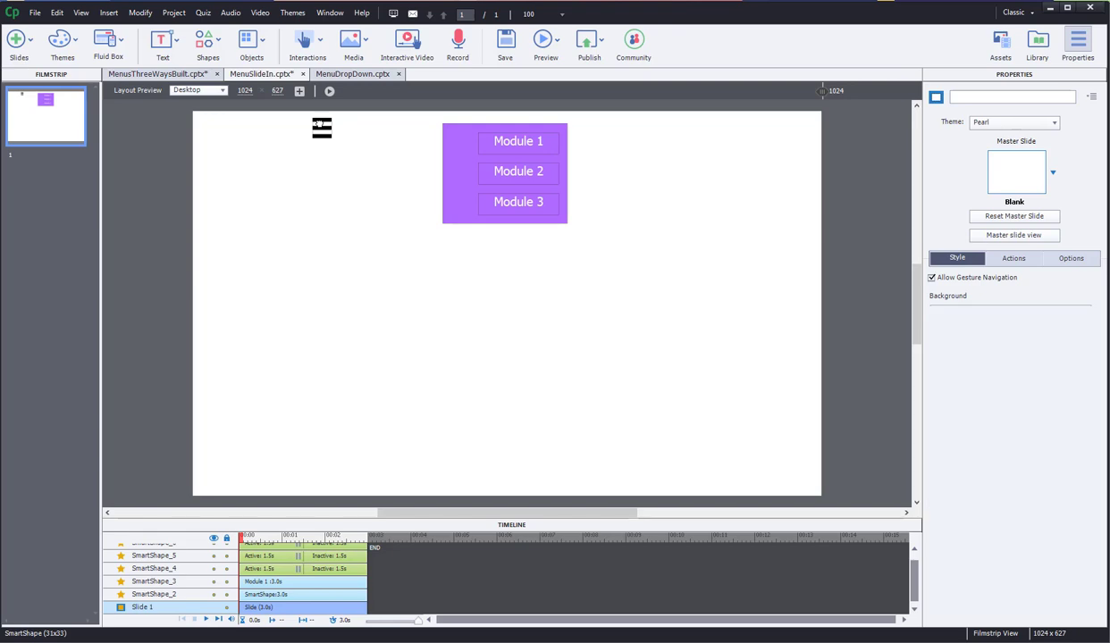
{"action": "key", "text": "alt+Tab"}
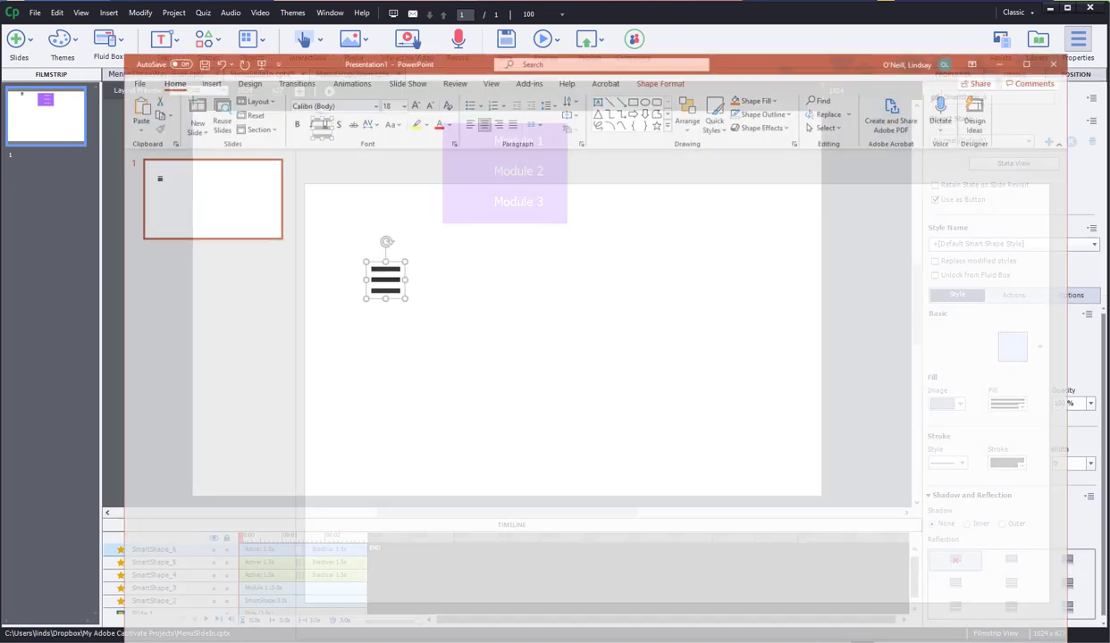
{"action": "left_click", "coordinate": [441, 363]}
{"action": "left_click", "coordinate": [390, 253]}
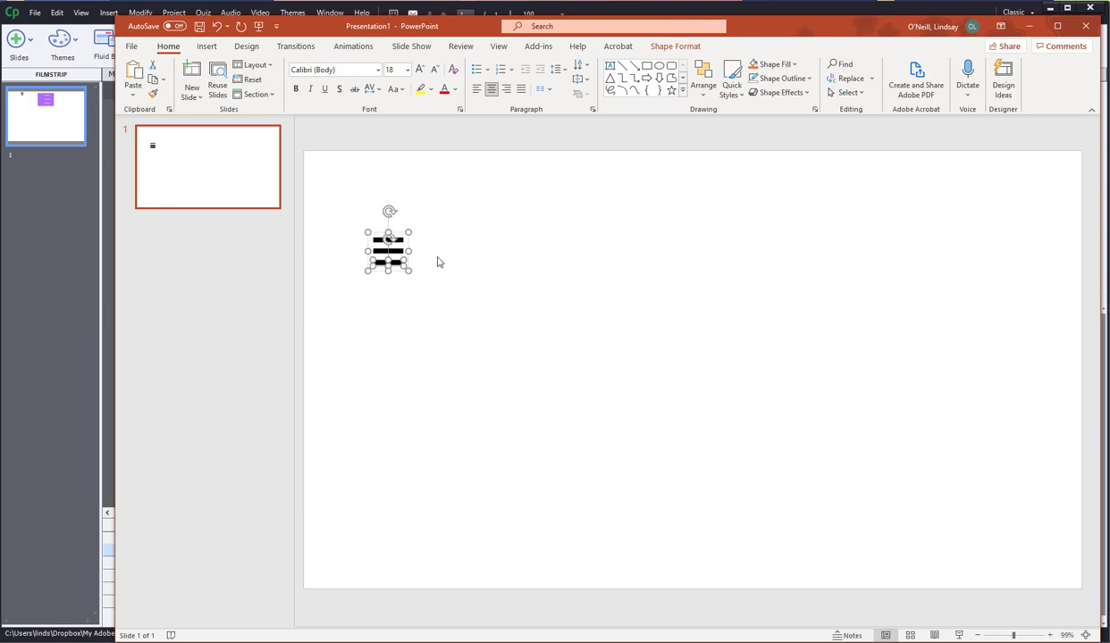
{"action": "left_click", "coordinate": [437, 262]}
{"action": "left_click", "coordinate": [385, 251]}
{"action": "right_click", "coordinate": [386, 251]}
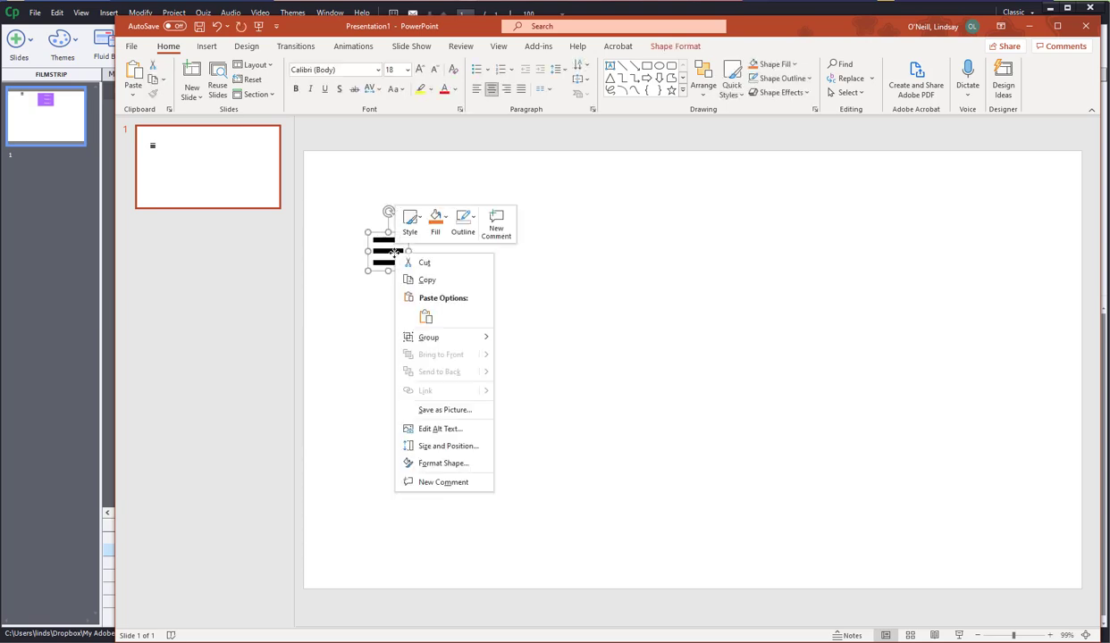
{"action": "left_click", "coordinate": [523, 364]}
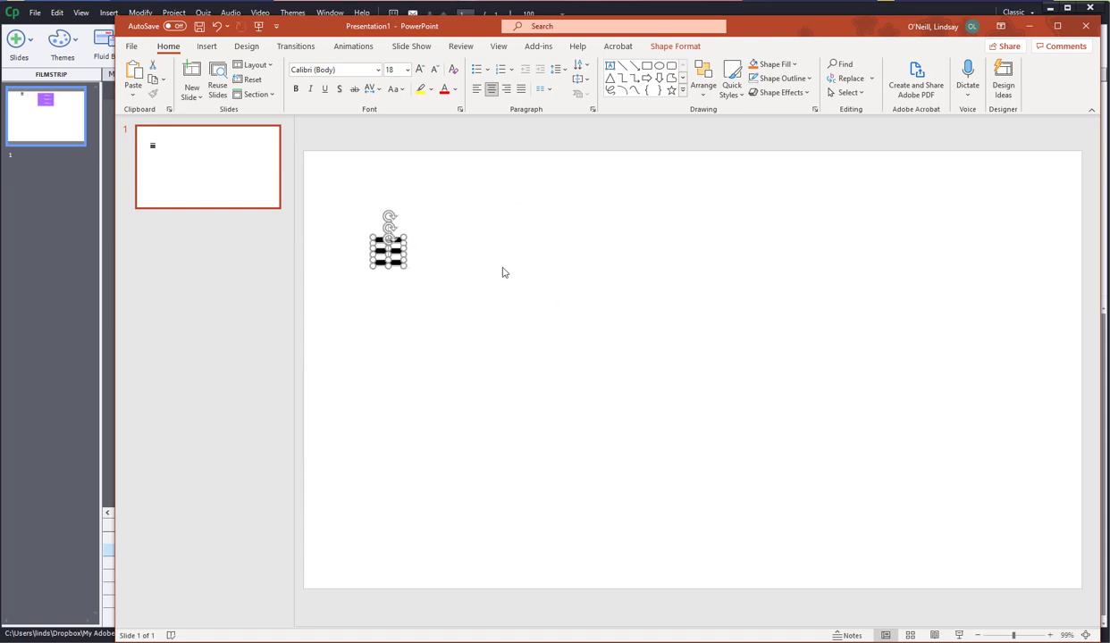
Try moving the icon's middle and bottom bars away from the top bar, and undo both moves.
{"action": "left_click", "coordinate": [500, 272]}
{"action": "mouse_move", "coordinate": [404, 262]}
{"action": "left_mouse_down"}
{"action": "mouse_move", "coordinate": [451, 267]}
{"action": "mouse_move", "coordinate": [382, 263]}
{"action": "left_mouse_up"}
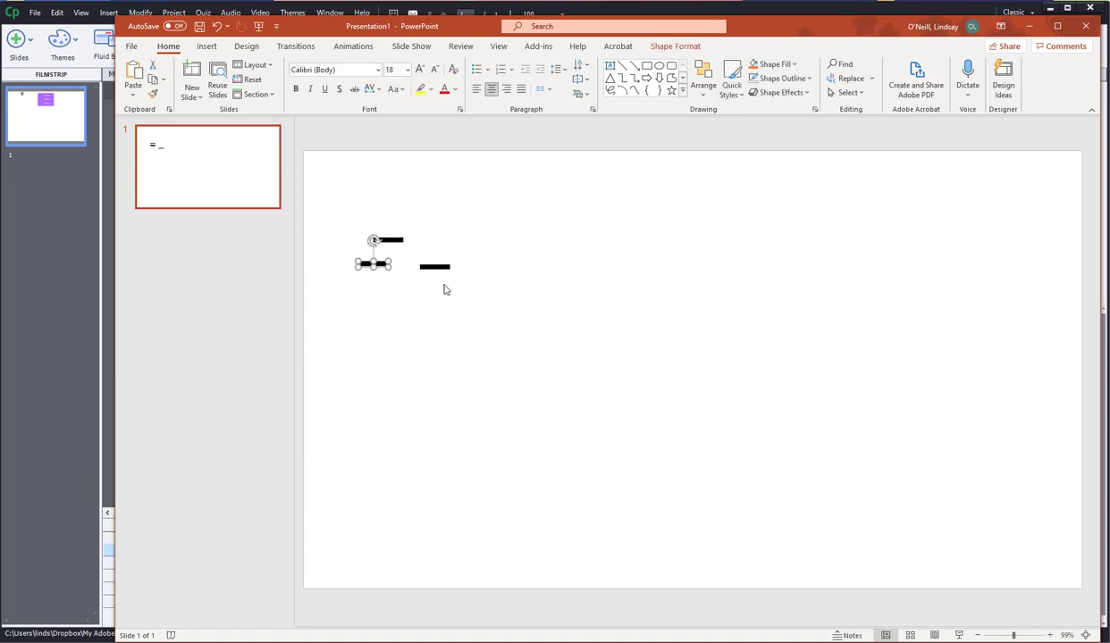
{"action": "key", "text": "ctrl+z"}
{"action": "key", "text": "ctrl+z"}
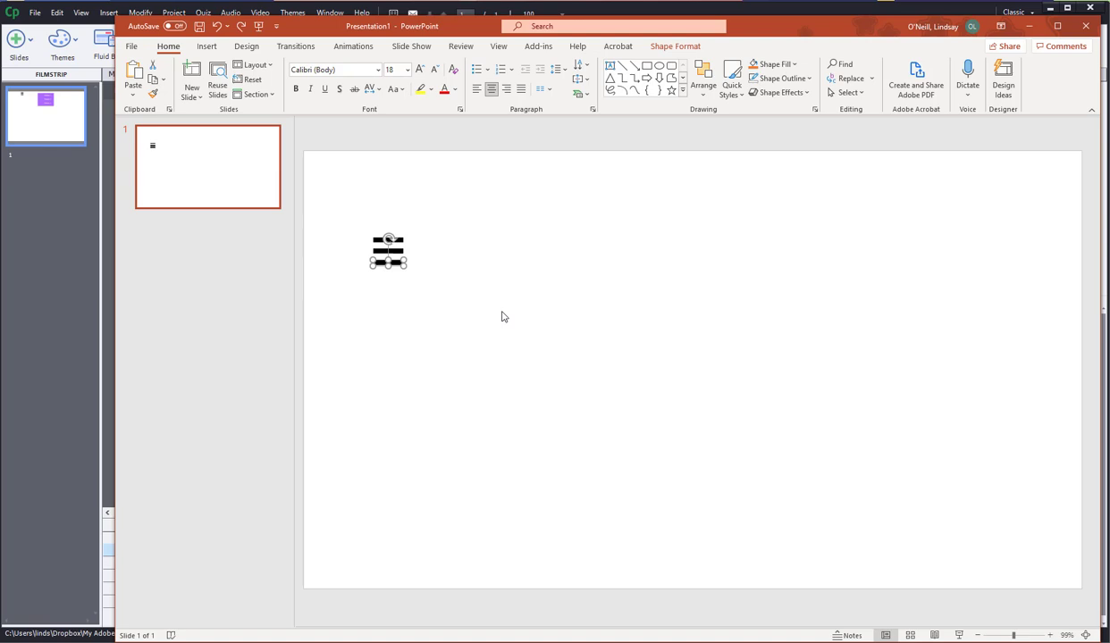
Select the hamburger icon's three bars and group them into one object.
{"action": "left_click", "coordinate": [502, 316]}
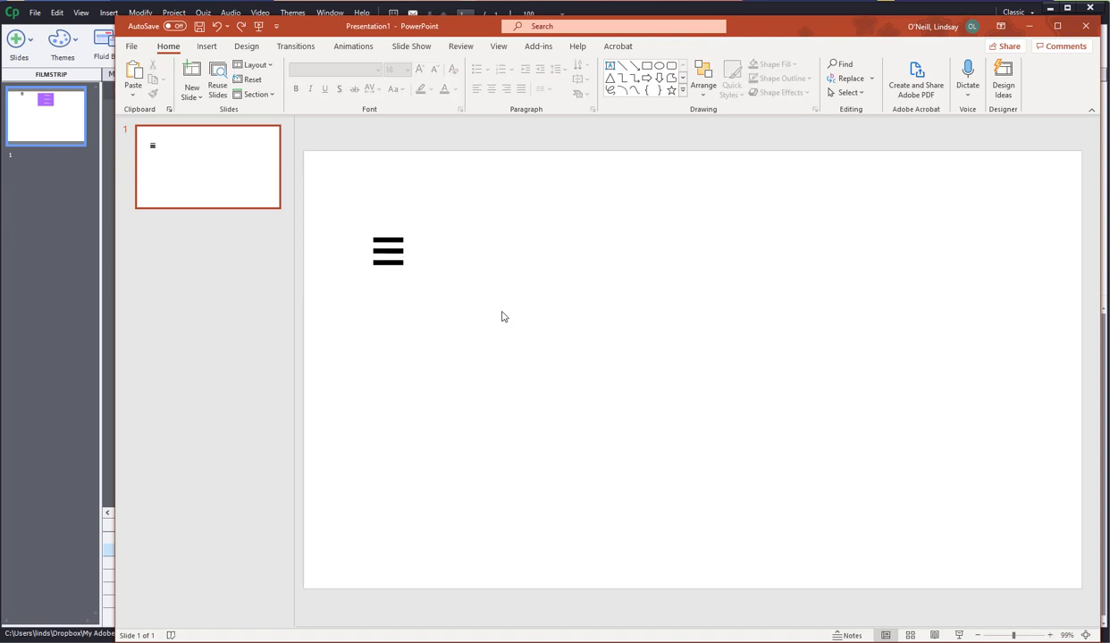
{"action": "left_click_drag", "start_coordinate": [502, 316], "coordinate": [355, 208]}
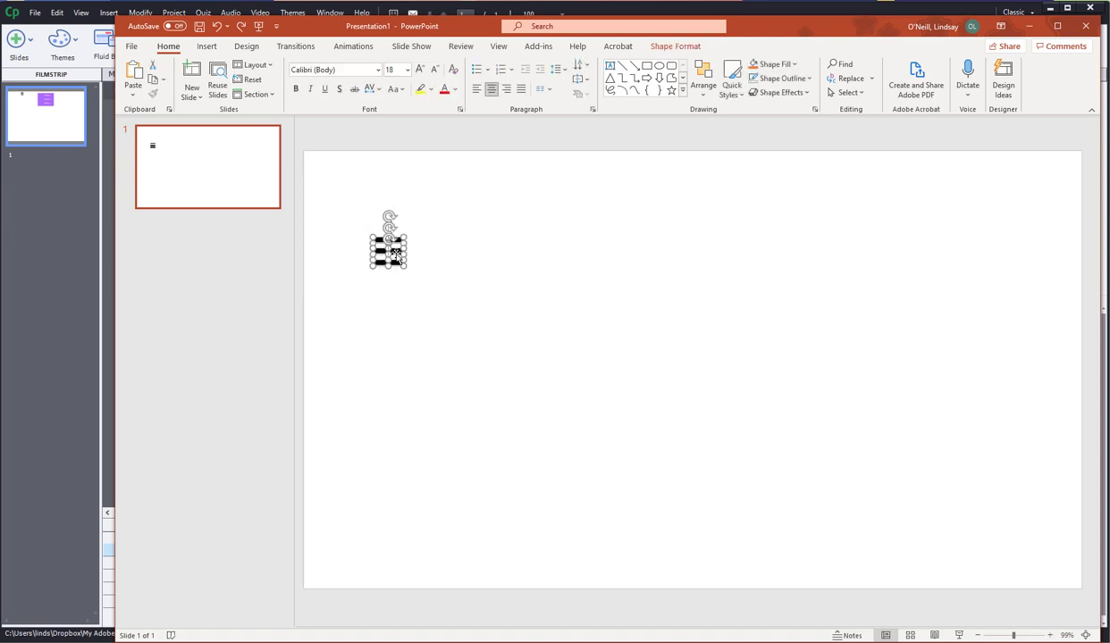
{"action": "right_click", "coordinate": [394, 254]}
{"action": "mouse_move", "coordinate": [427, 328]}
{"action": "left_click", "coordinate": [514, 328]}
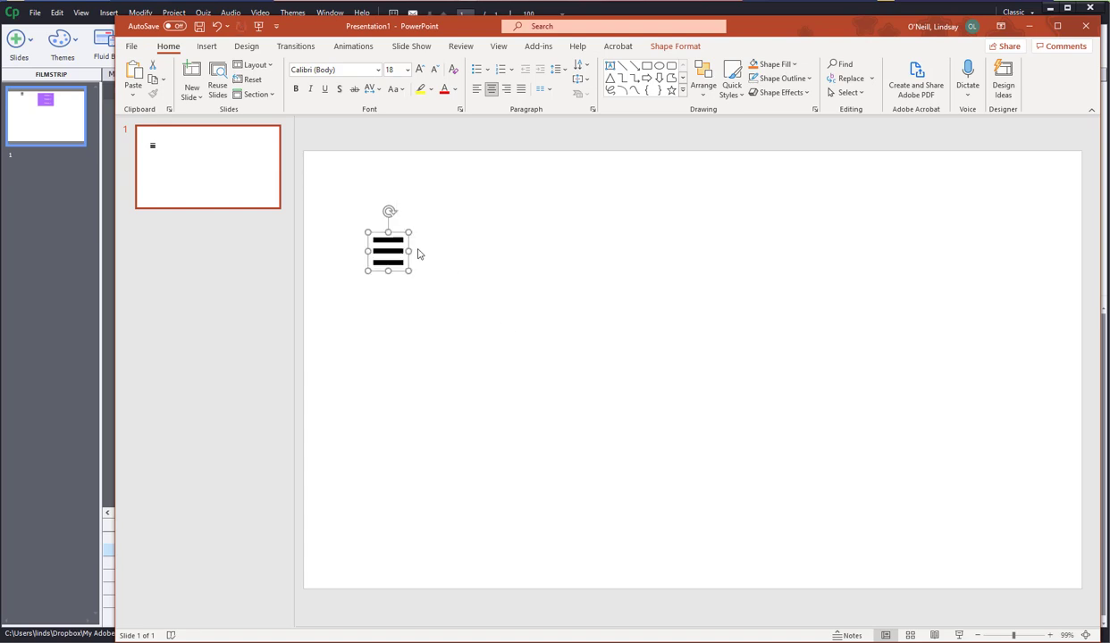
Open the Save as Picture dialog for the grouped hamburger icon and cancel it without saving.
{"action": "right_click", "coordinate": [387, 247]}
{"action": "left_click", "coordinate": [442, 404]}
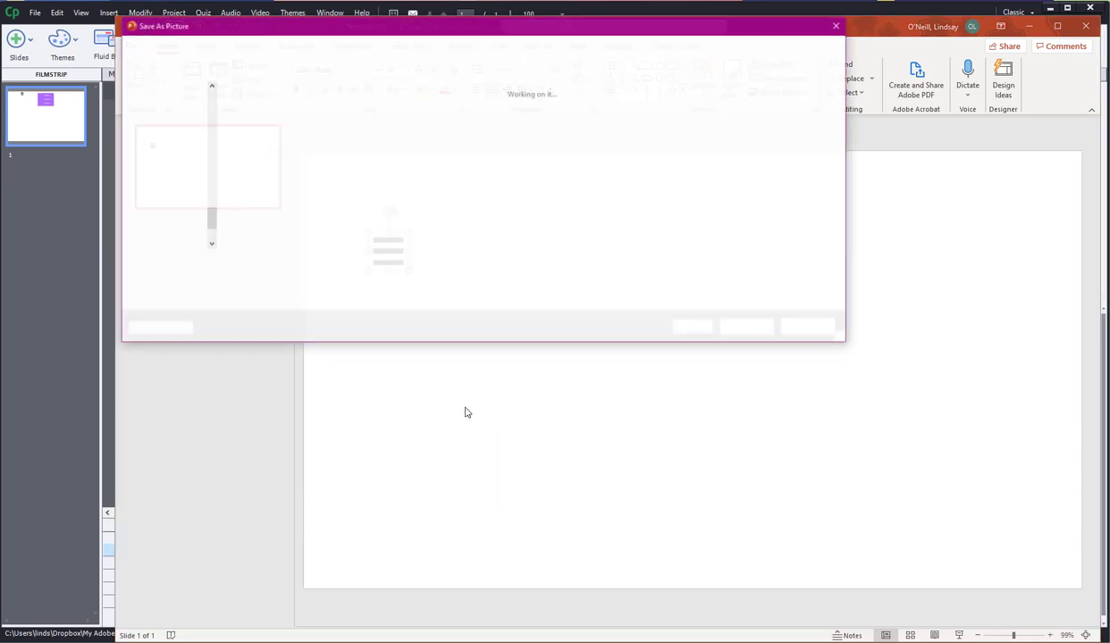
{"action": "left_click", "coordinate": [809, 328]}
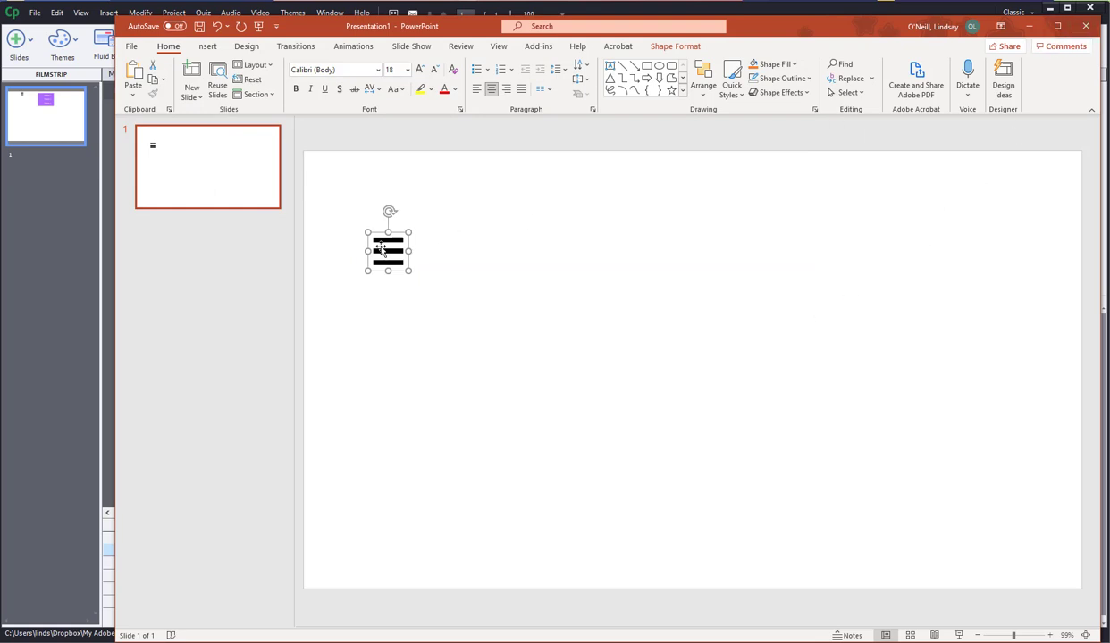
Leave PowerPoint without saving the presentation and return to the MenuSlideIn.cptx slide in Captivate.
{"action": "left_click", "coordinate": [1086, 26]}
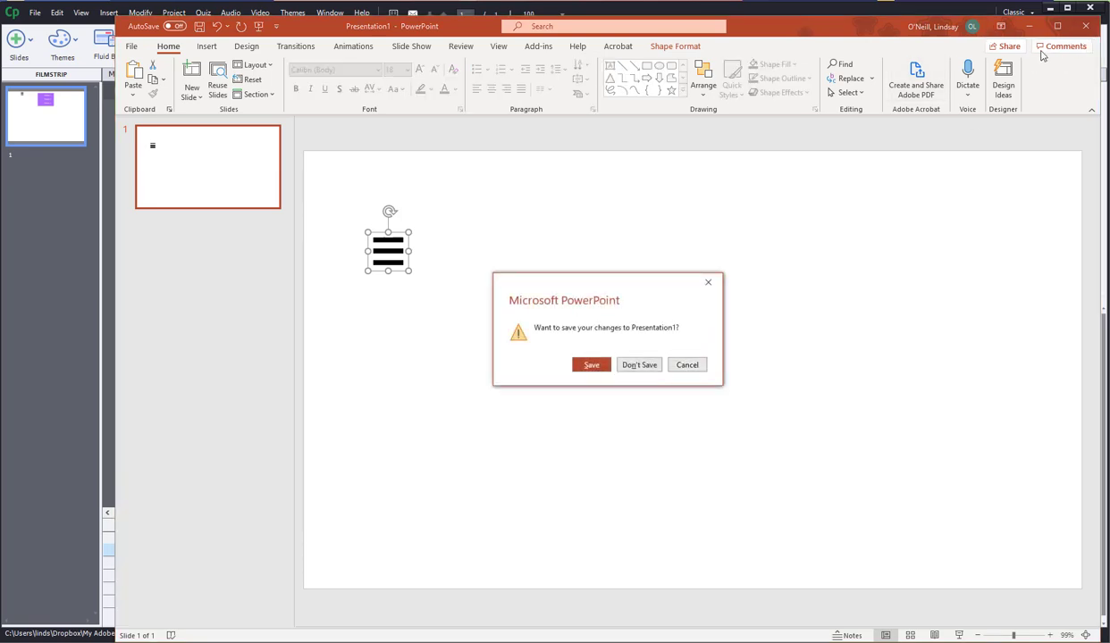
{"action": "left_click", "coordinate": [696, 362]}
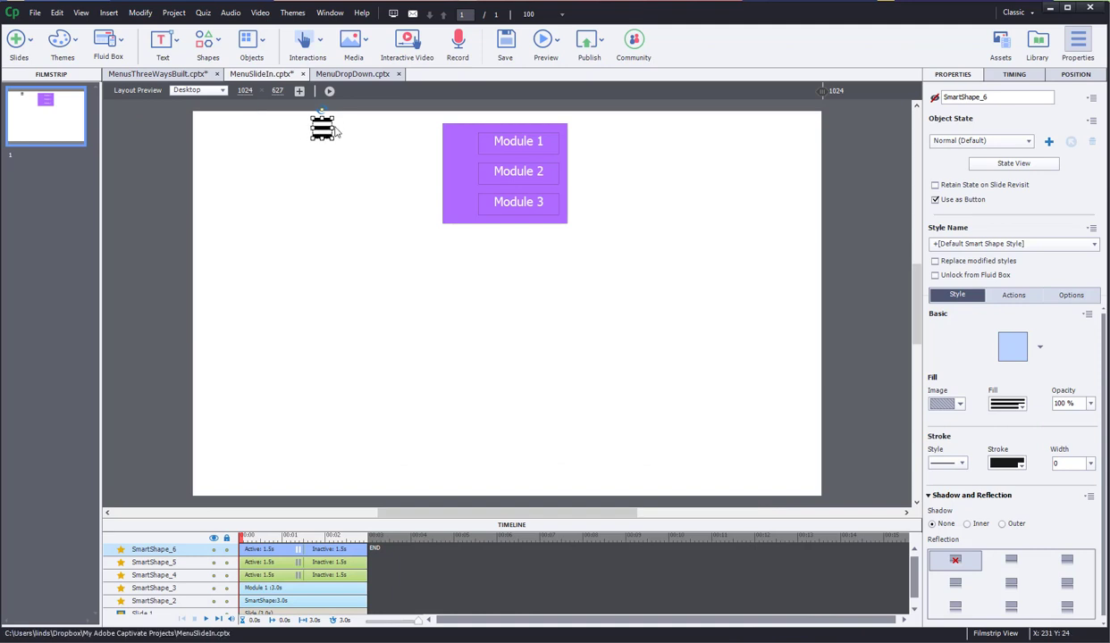
{"action": "left_click", "coordinate": [337, 134]}
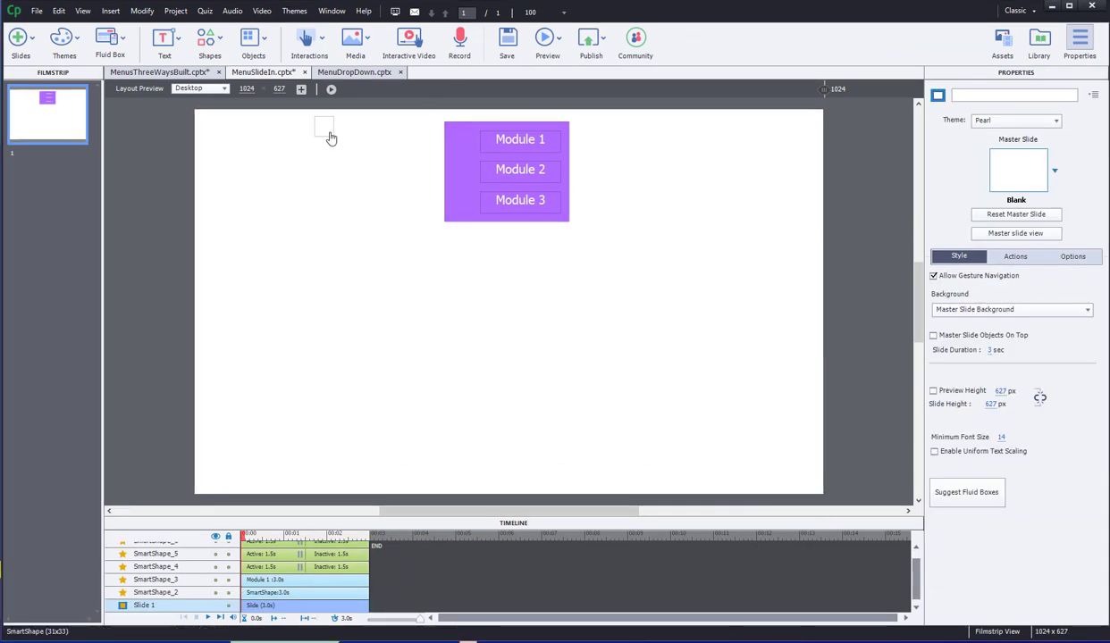
Move the small hamburger smart shape onto the purple background beside Module 1 and try to duplicate it.
{"action": "left_click_drag", "start_coordinate": [327, 134], "coordinate": [394, 145]}
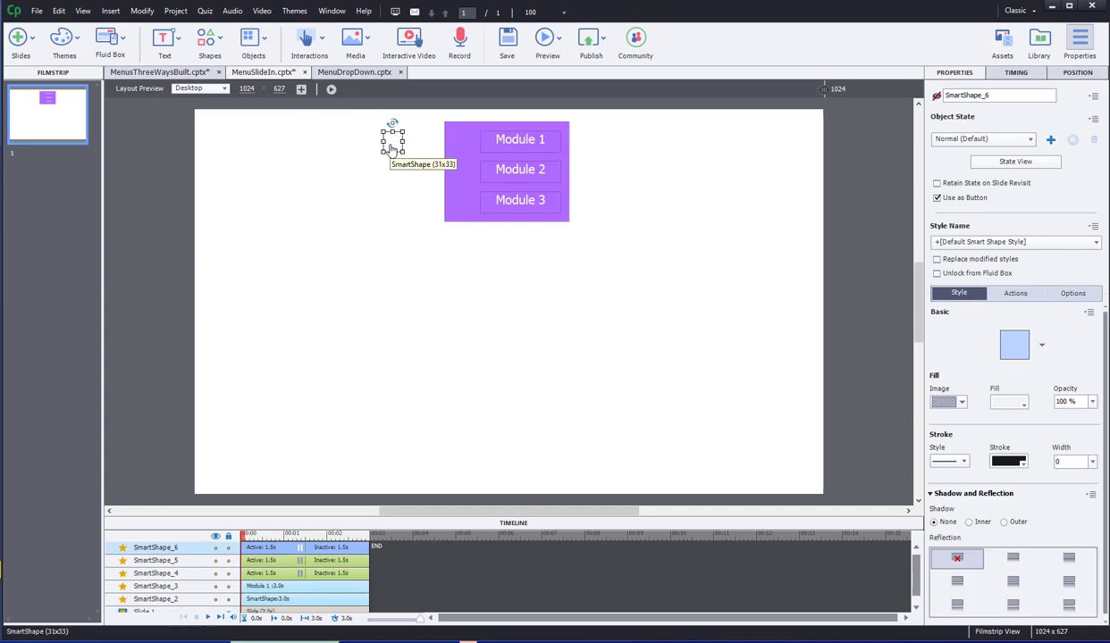
{"action": "left_click_drag", "start_coordinate": [393, 148], "coordinate": [457, 141]}
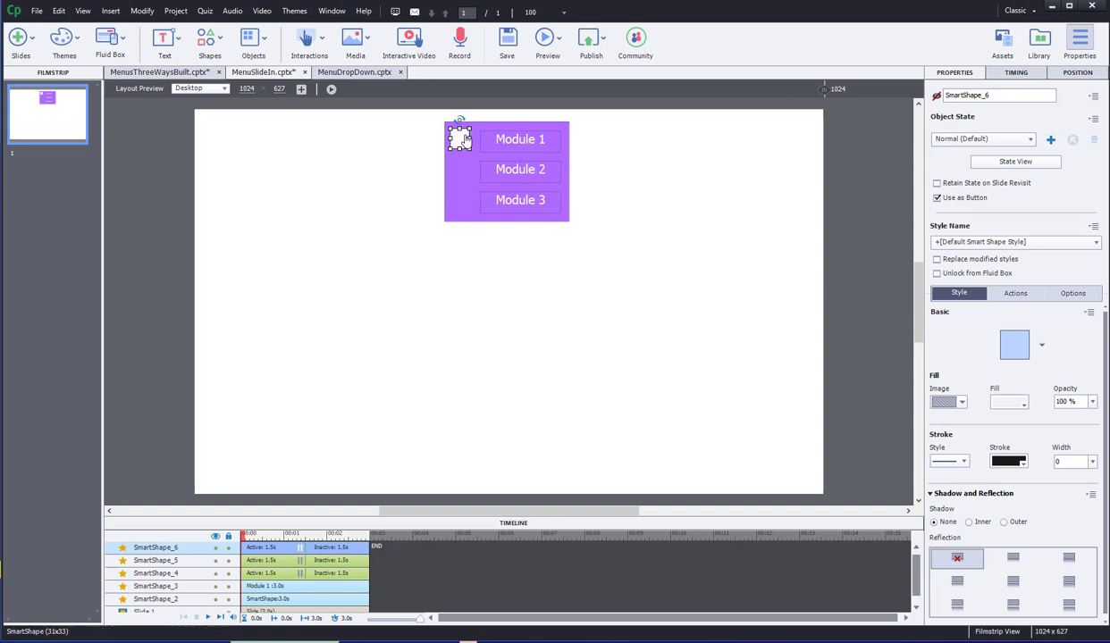
{"action": "key", "text": "ctrl+d"}
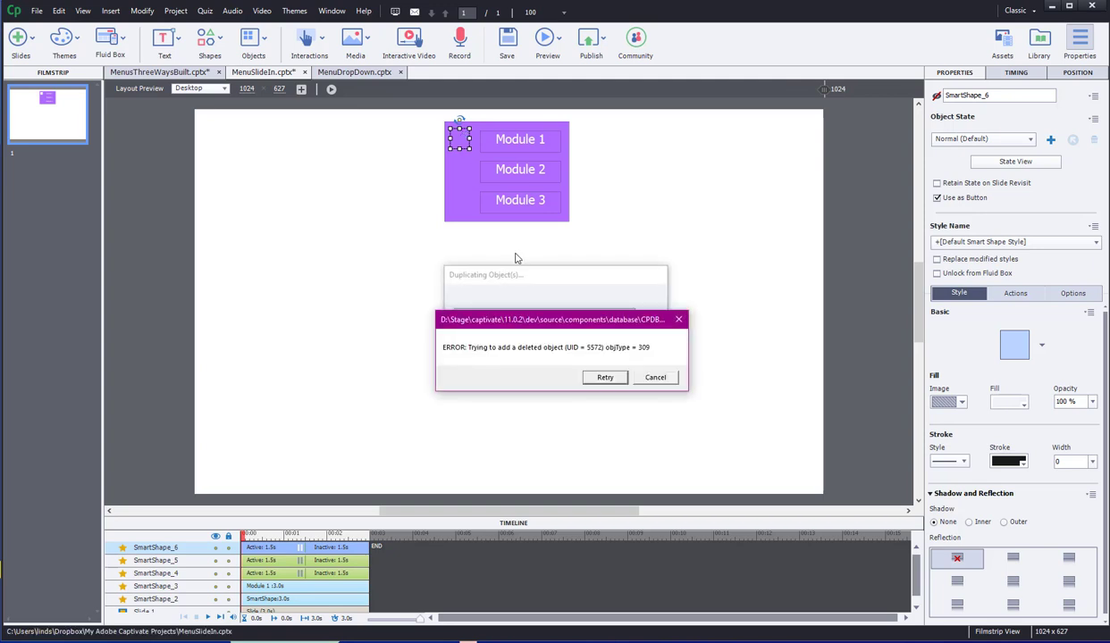
{"action": "left_click", "coordinate": [604, 378]}
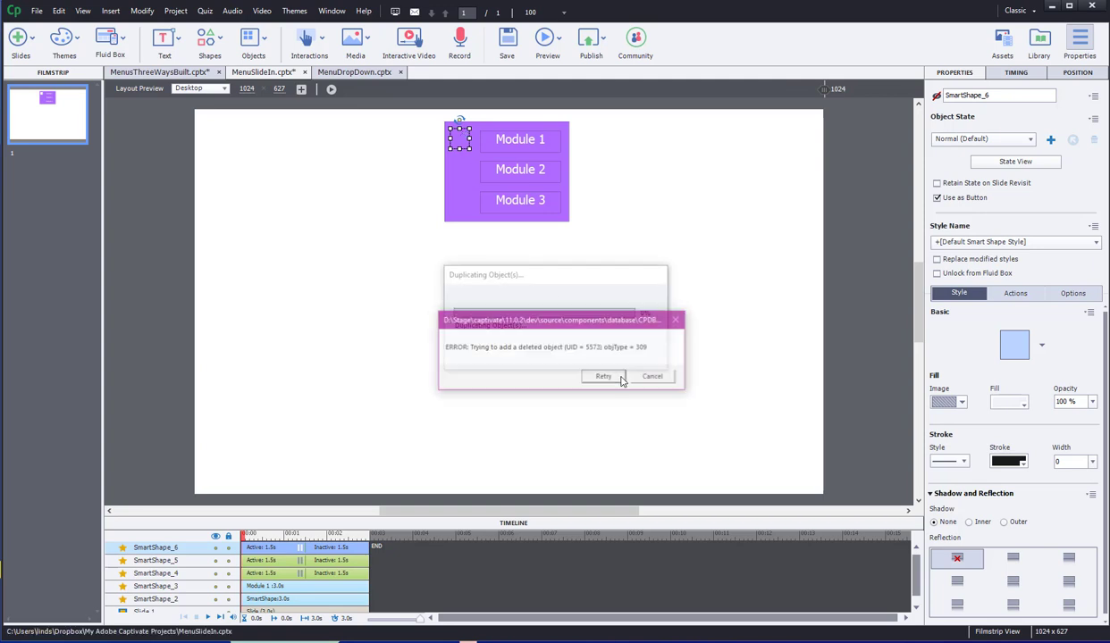
{"action": "left_click", "coordinate": [654, 378]}
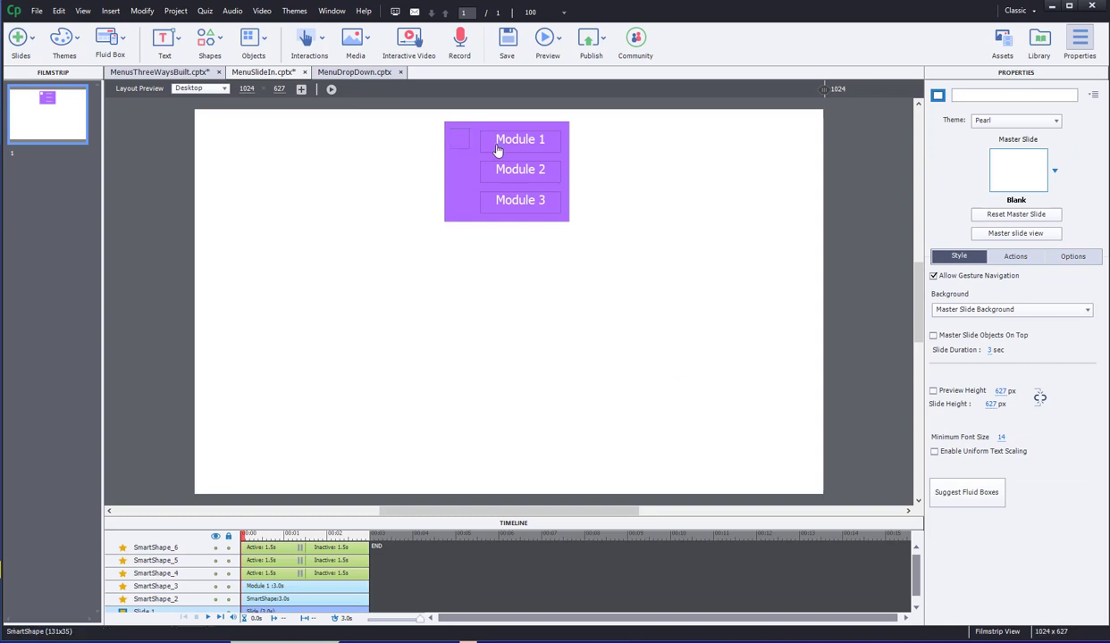
Move the small hamburger smart shape off the purple background and delete it from the slide.
{"action": "left_click", "coordinate": [458, 139]}
{"action": "left_click_drag", "start_coordinate": [457, 140], "coordinate": [366, 175]}
{"action": "left_click", "coordinate": [384, 202]}
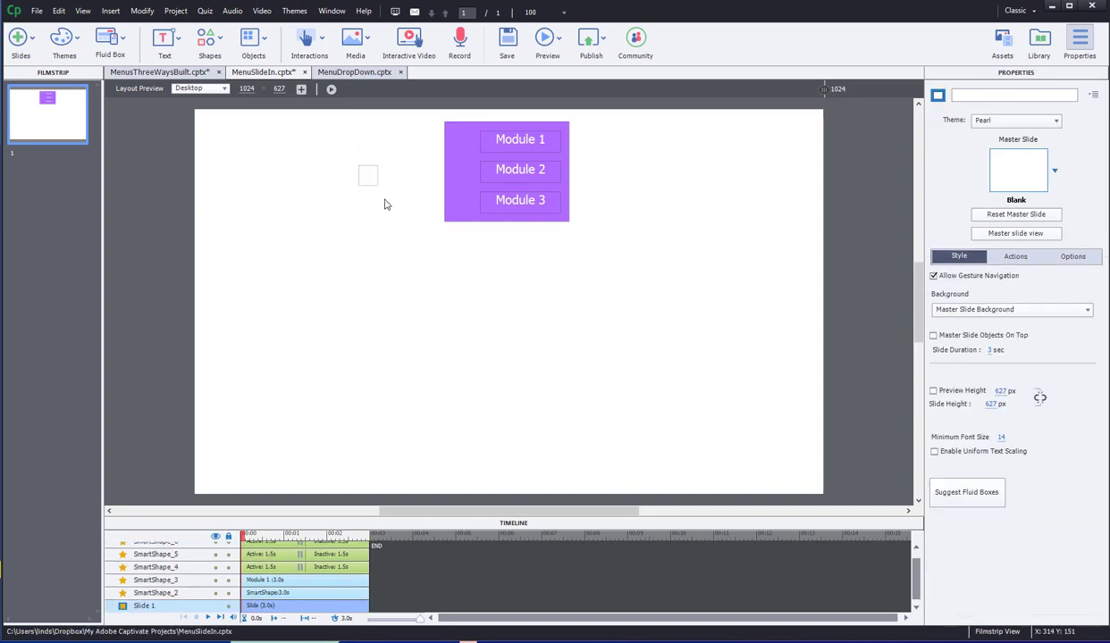
{"action": "left_click", "coordinate": [377, 183]}
{"action": "key", "text": "Delete"}
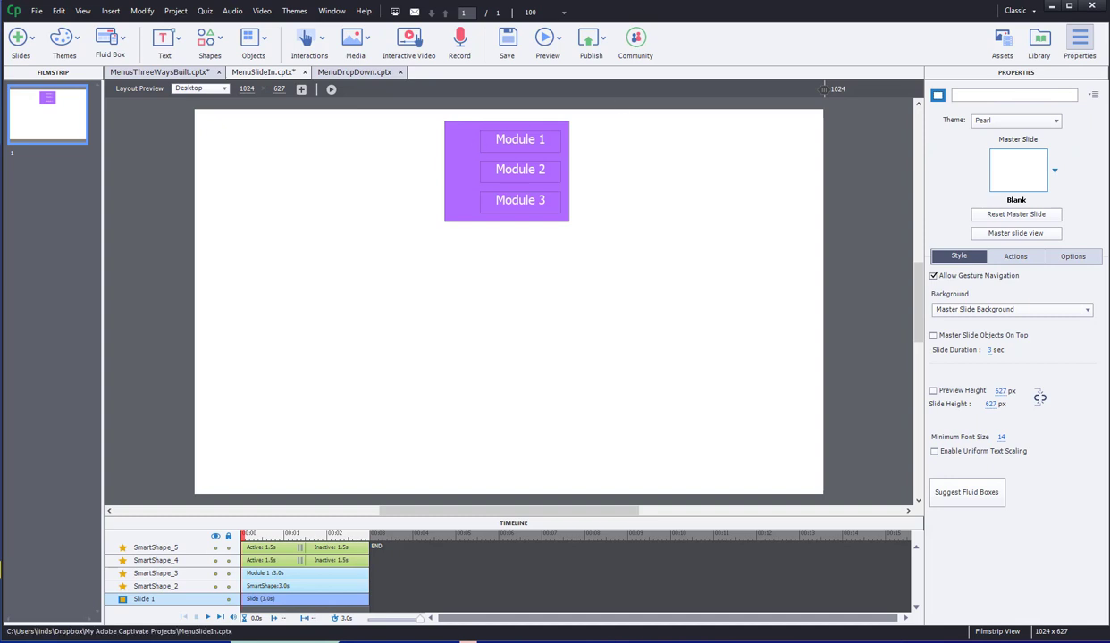
Insert the HamburgerMenu.png image, shrink it to about 34 x 32, and place it beside Module 1 on the purple background.
{"action": "left_click_drag", "start_coordinate": [1108, 268], "coordinate": [375, 198]}
{"action": "key", "text": "ctrl+z"}
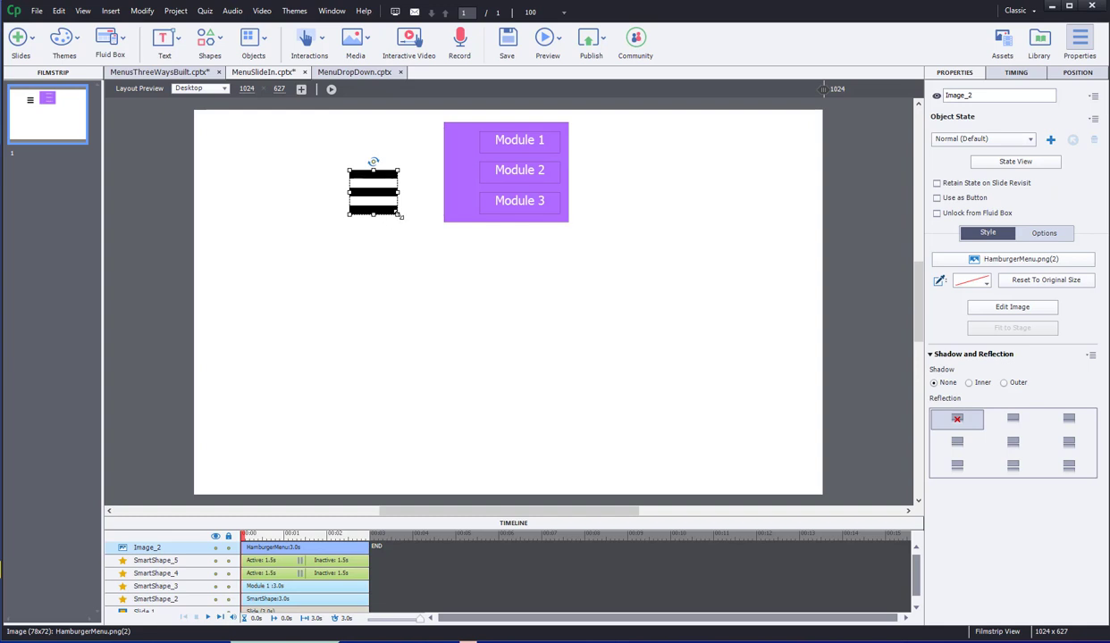
{"action": "left_click_drag", "start_coordinate": [400, 214], "coordinate": [459, 145]}
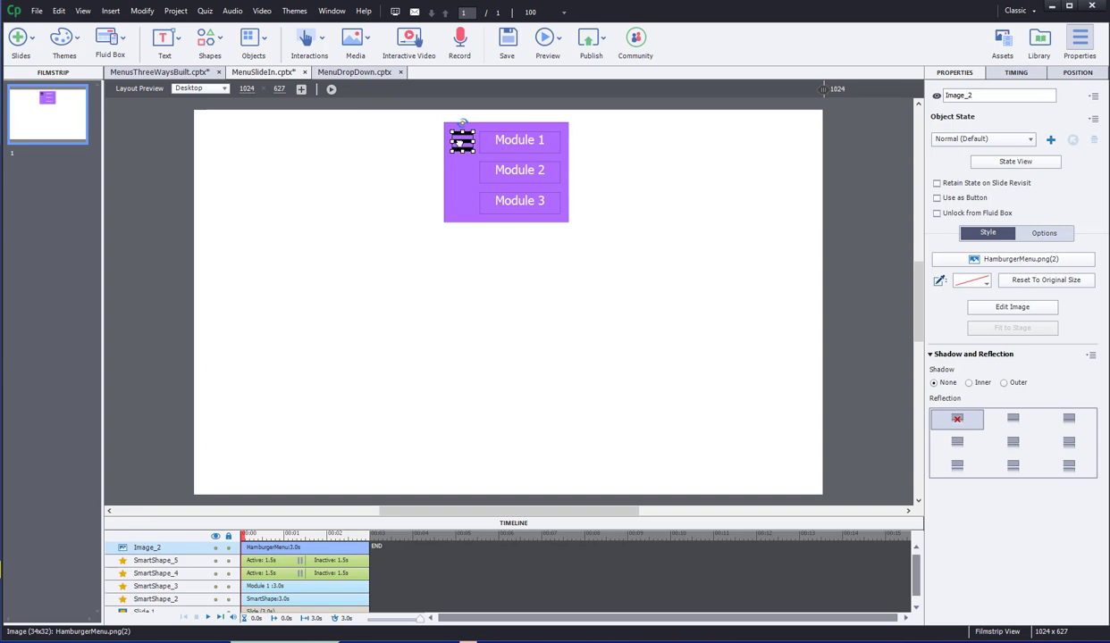
Duplicate the hamburger image and place the copy in the slide's upper-left corner.
{"action": "key", "text": "ctrl+v"}
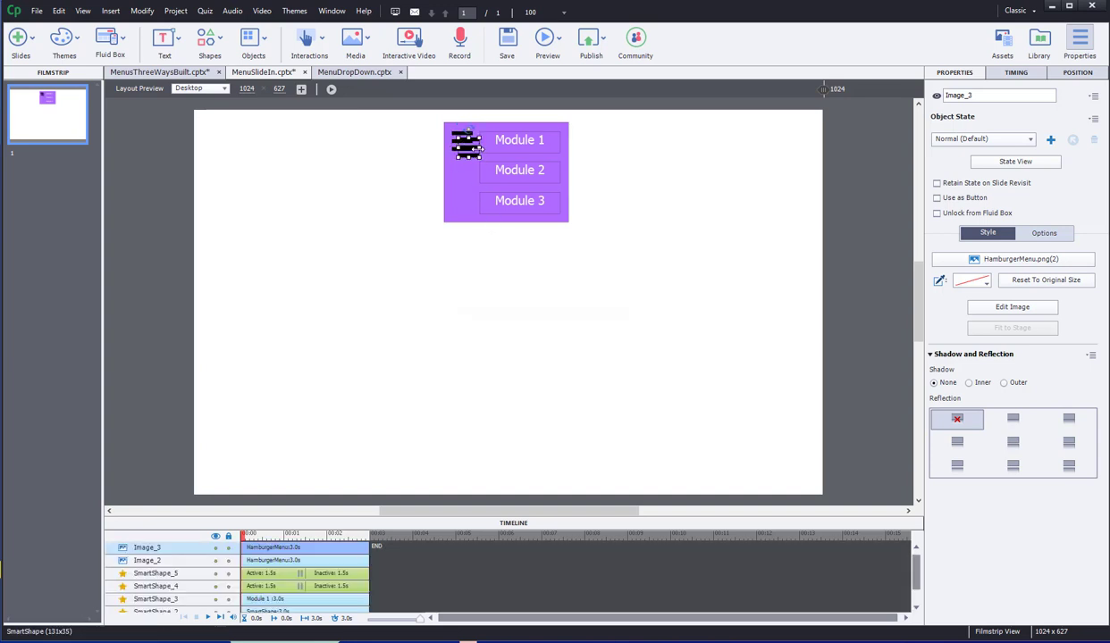
{"action": "left_click_drag", "start_coordinate": [452, 151], "coordinate": [261, 136]}
{"action": "left_click_drag", "start_coordinate": [208, 127], "coordinate": [210, 125]}
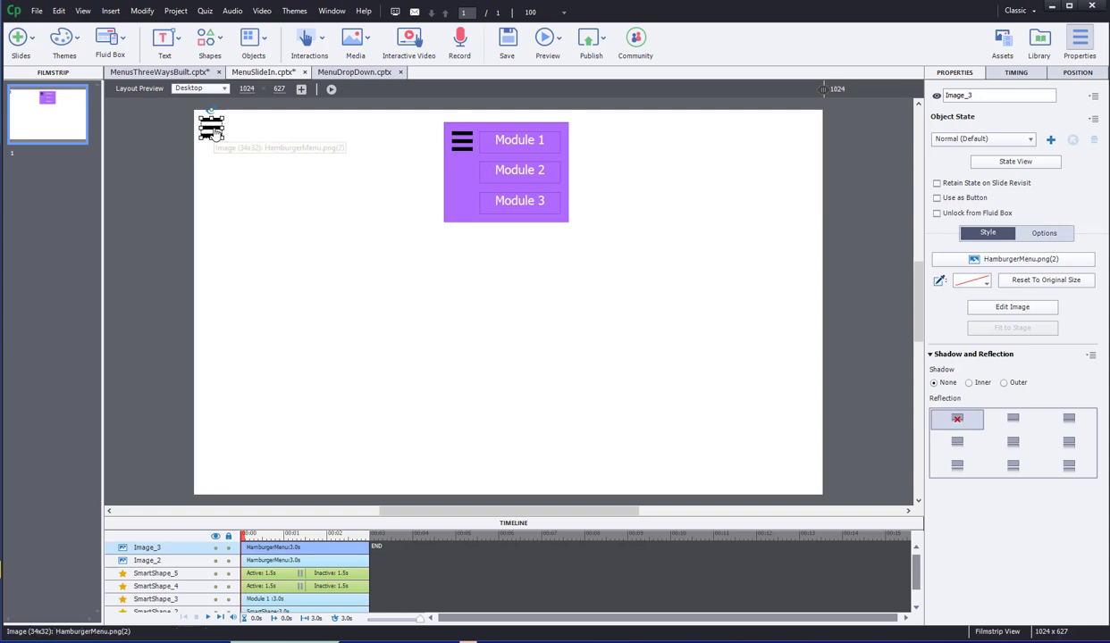
{"action": "left_click", "coordinate": [250, 145]}
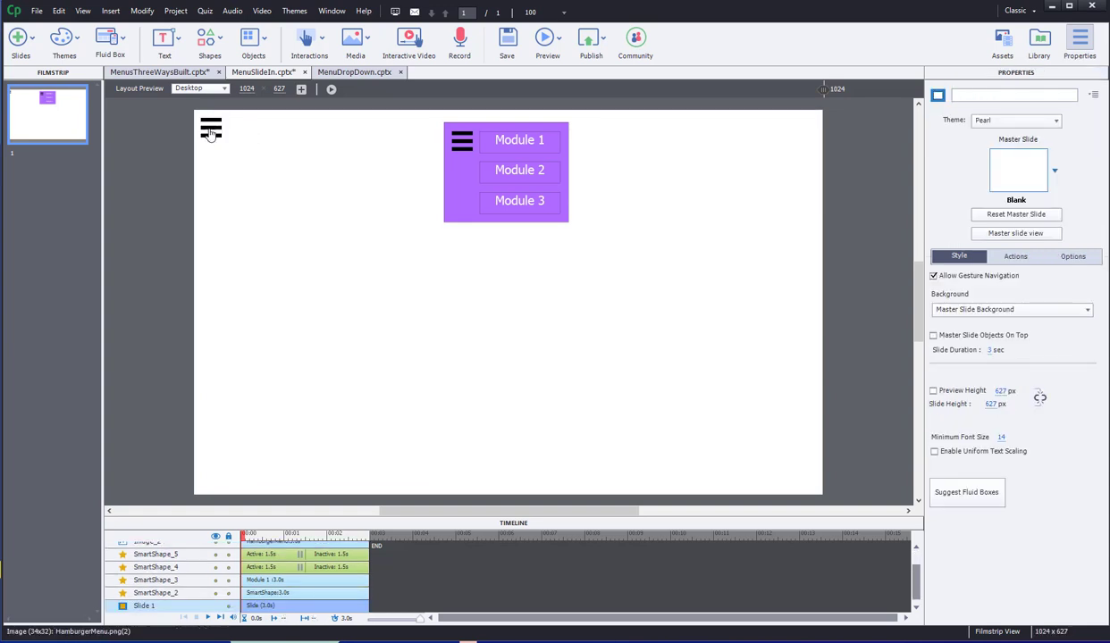
{"action": "left_click", "coordinate": [220, 135]}
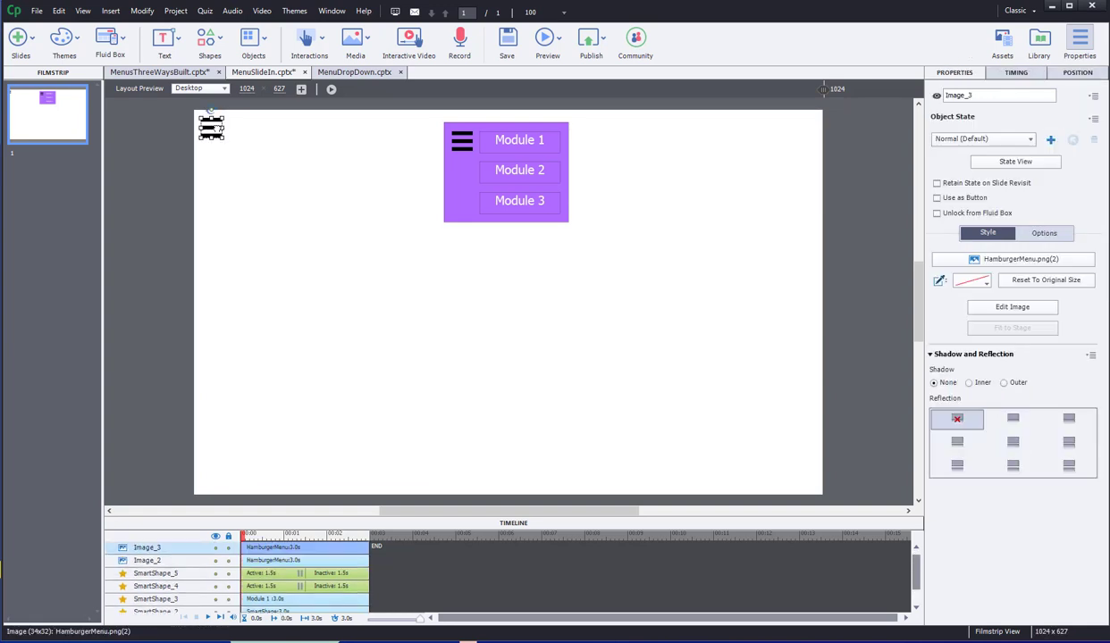
{"action": "left_click", "coordinate": [295, 159]}
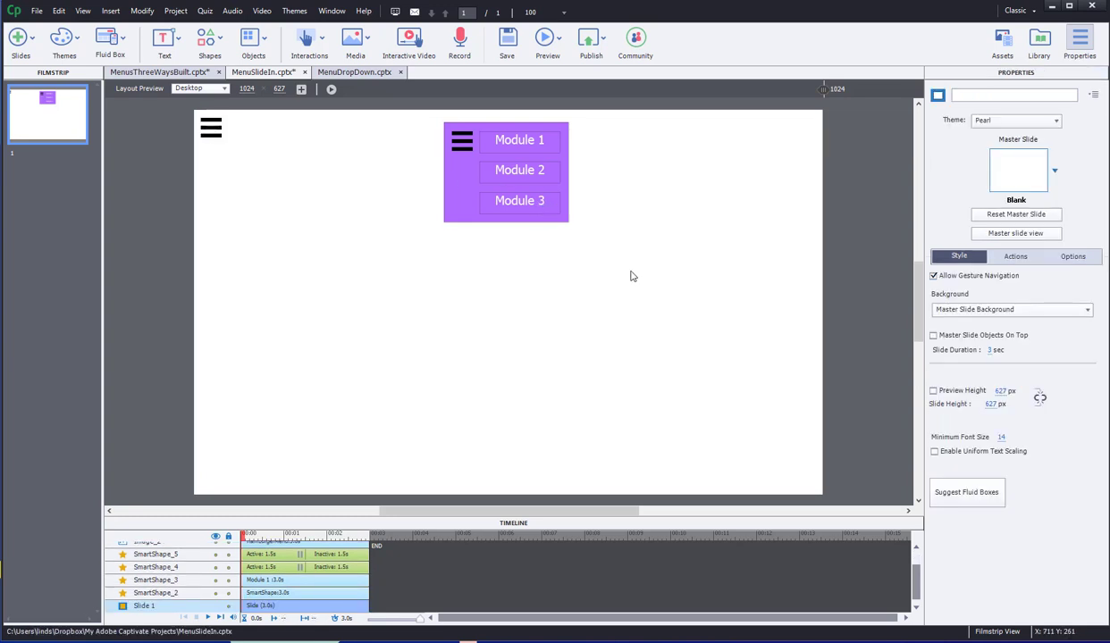
{"action": "left_click_drag", "start_coordinate": [613, 267], "coordinate": [415, 118]}
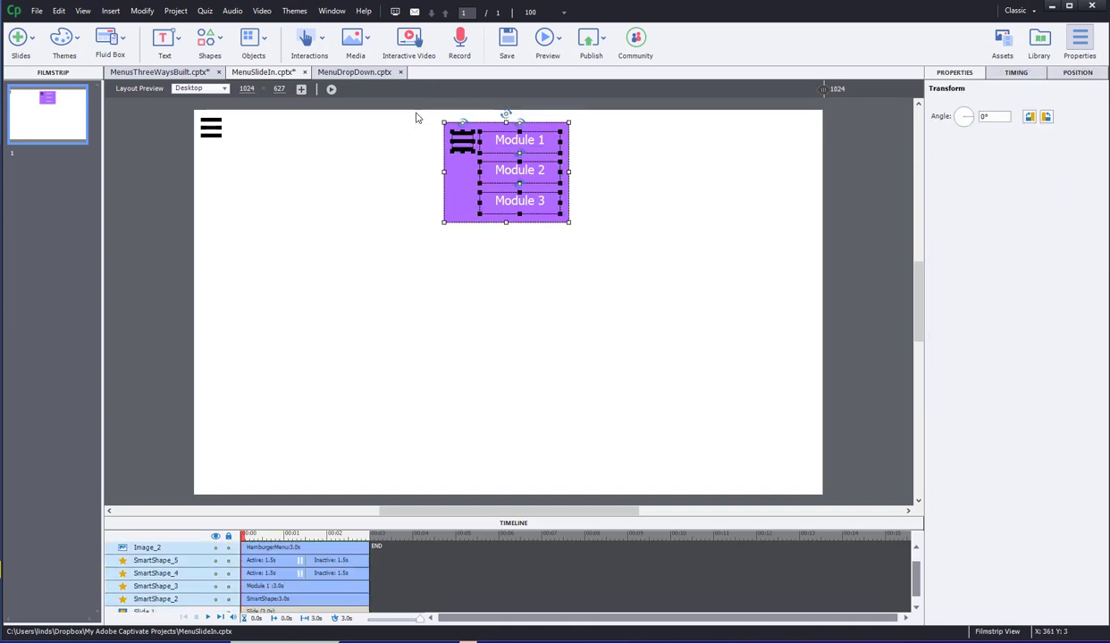
{"action": "left_click", "coordinate": [403, 125]}
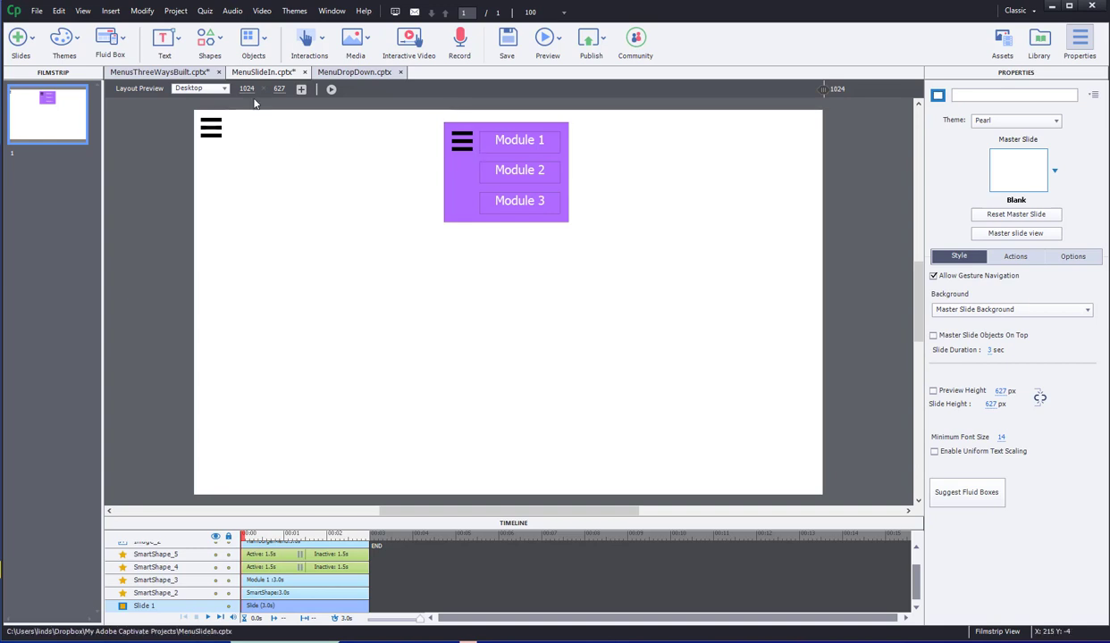
{"action": "left_click", "coordinate": [218, 128]}
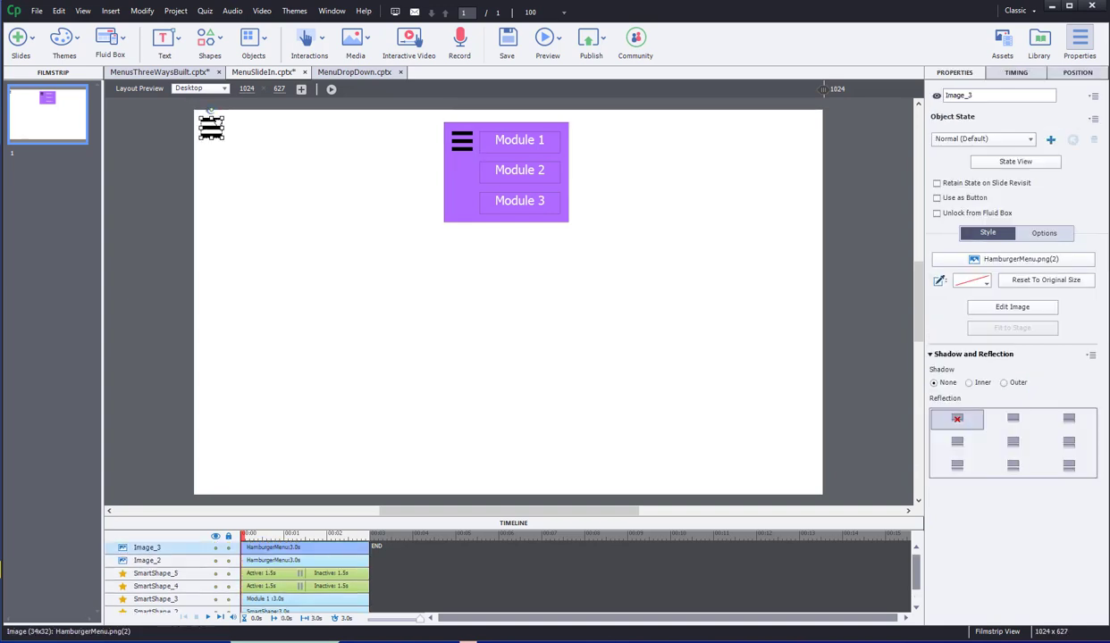
{"action": "left_click", "coordinate": [462, 141]}
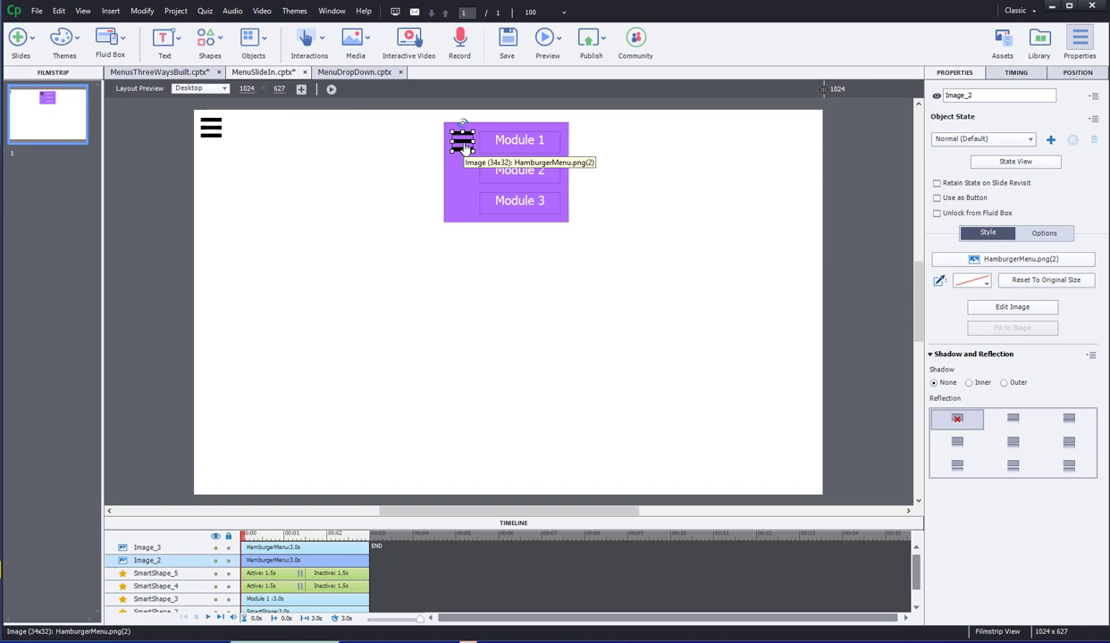
{"action": "left_click", "coordinate": [645, 235]}
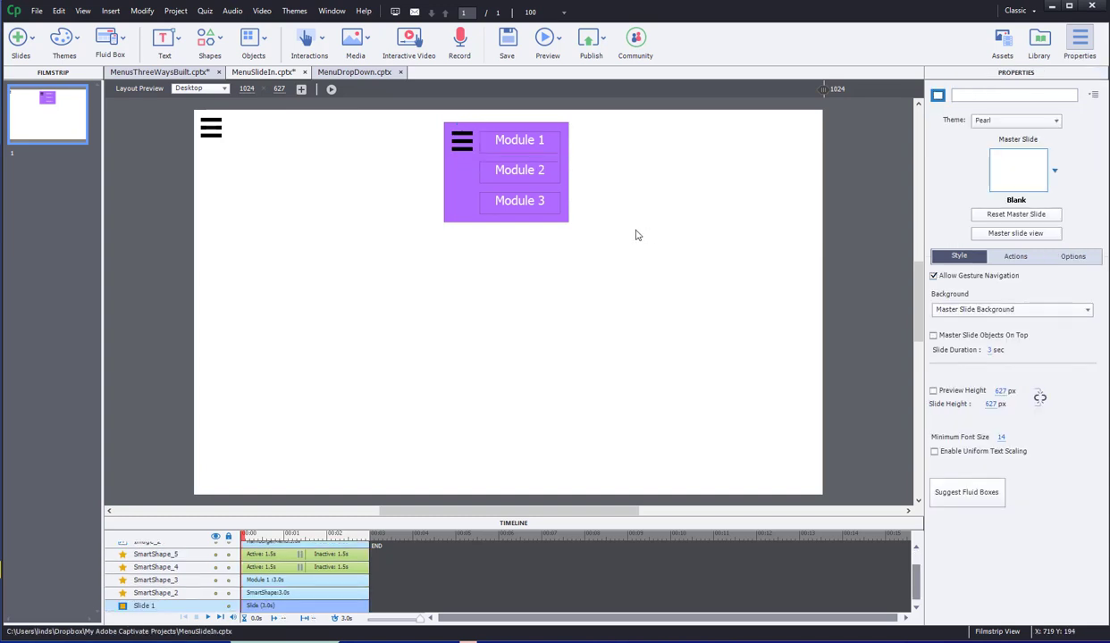
Group the purple background, its hamburger image and the three module shapes, and name the group Menu.
{"action": "left_click_drag", "start_coordinate": [601, 239], "coordinate": [416, 108]}
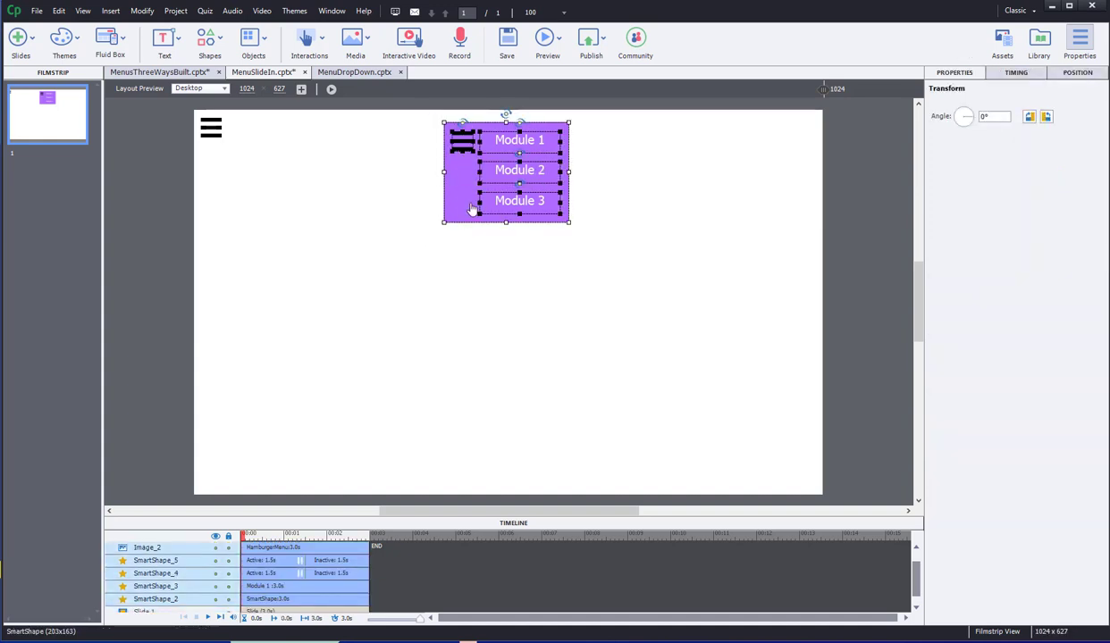
{"action": "right_click", "coordinate": [461, 178]}
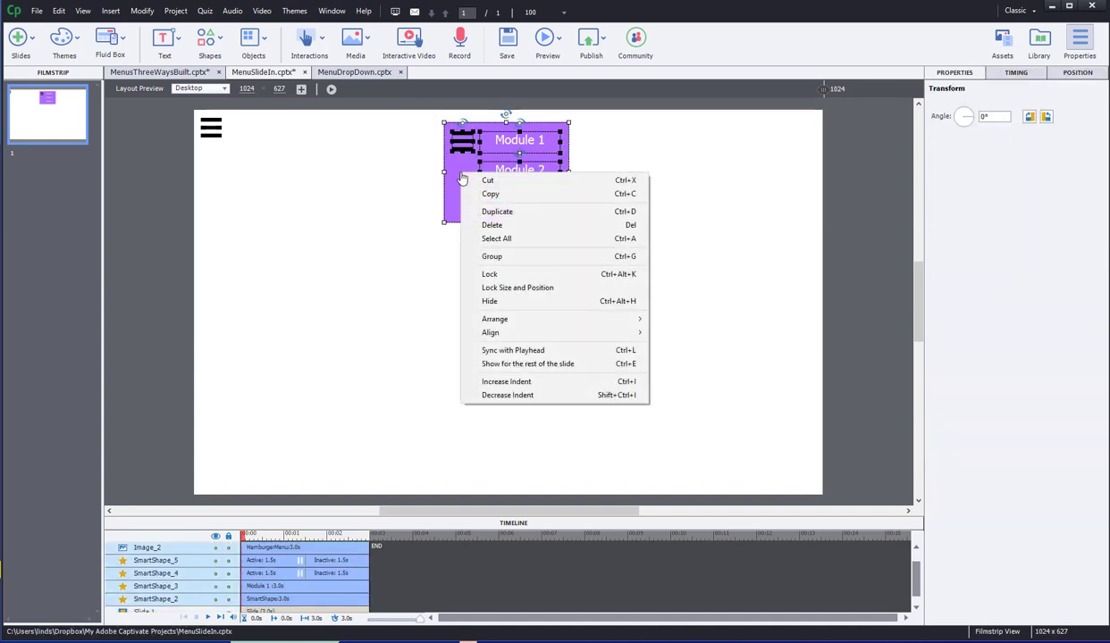
{"action": "left_click", "coordinate": [537, 256]}
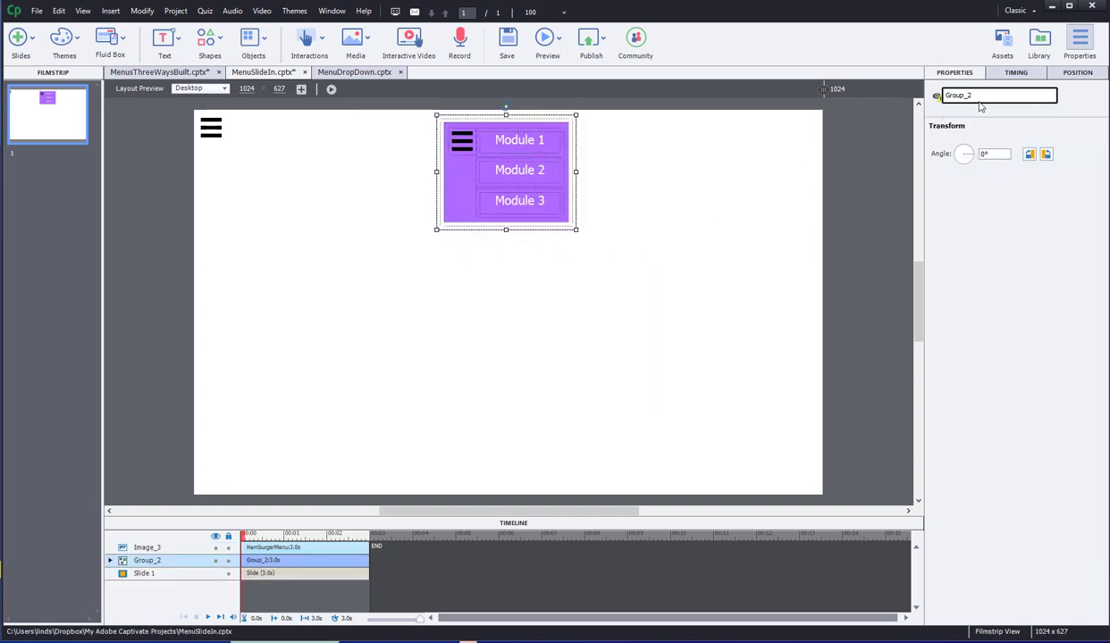
{"action": "left_click_drag", "start_coordinate": [980, 95], "coordinate": [934, 95]}
{"action": "type", "text": "Menu"}
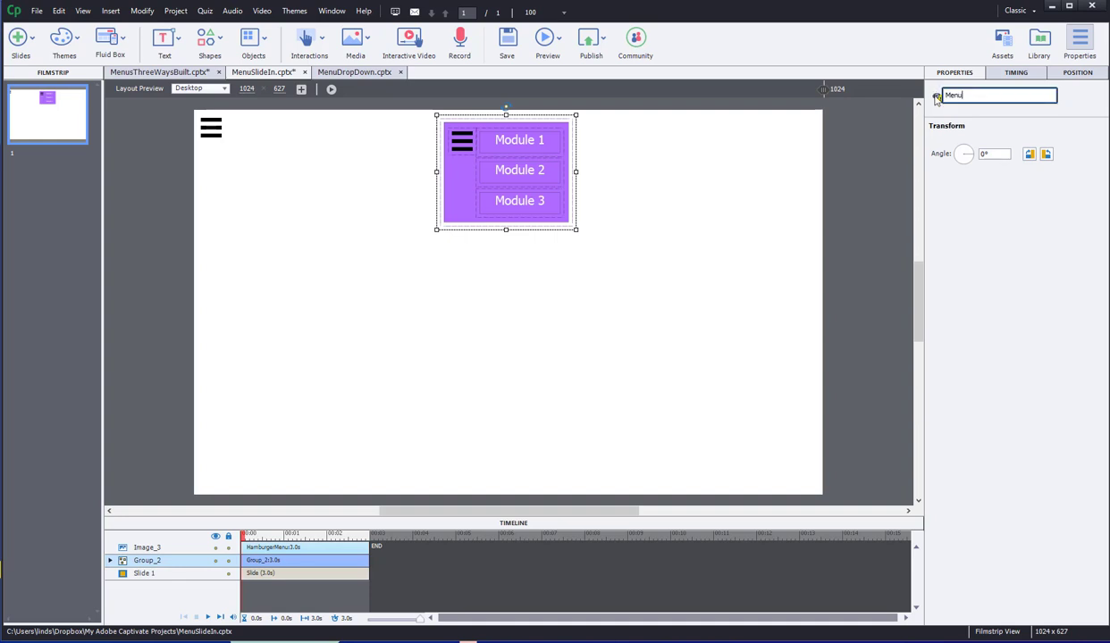
{"action": "key", "text": "Return"}
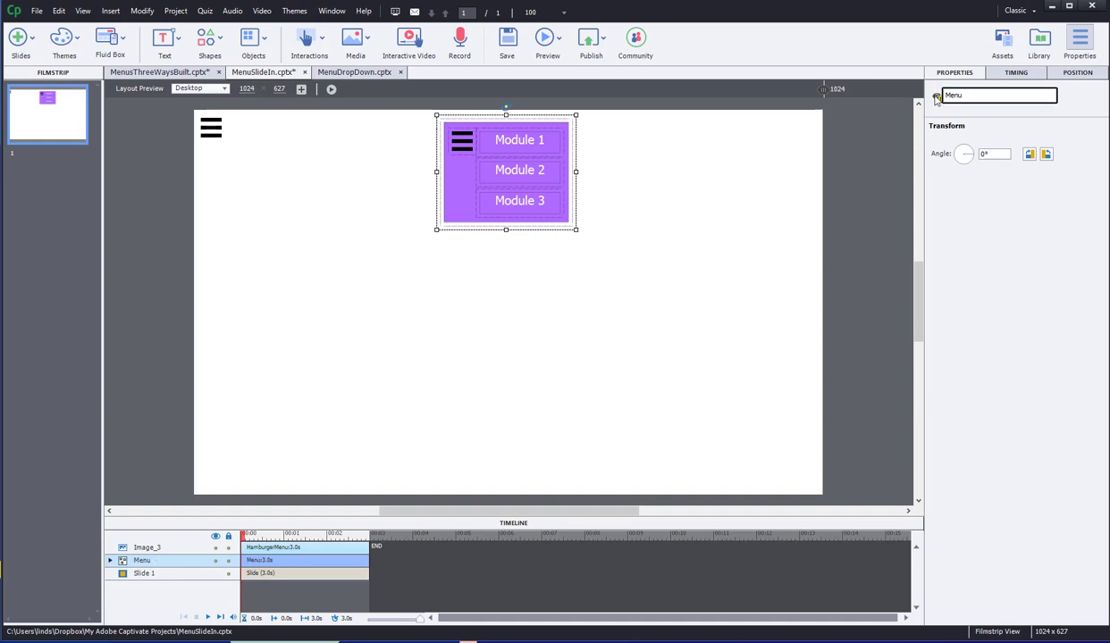
{"action": "left_click", "coordinate": [871, 134]}
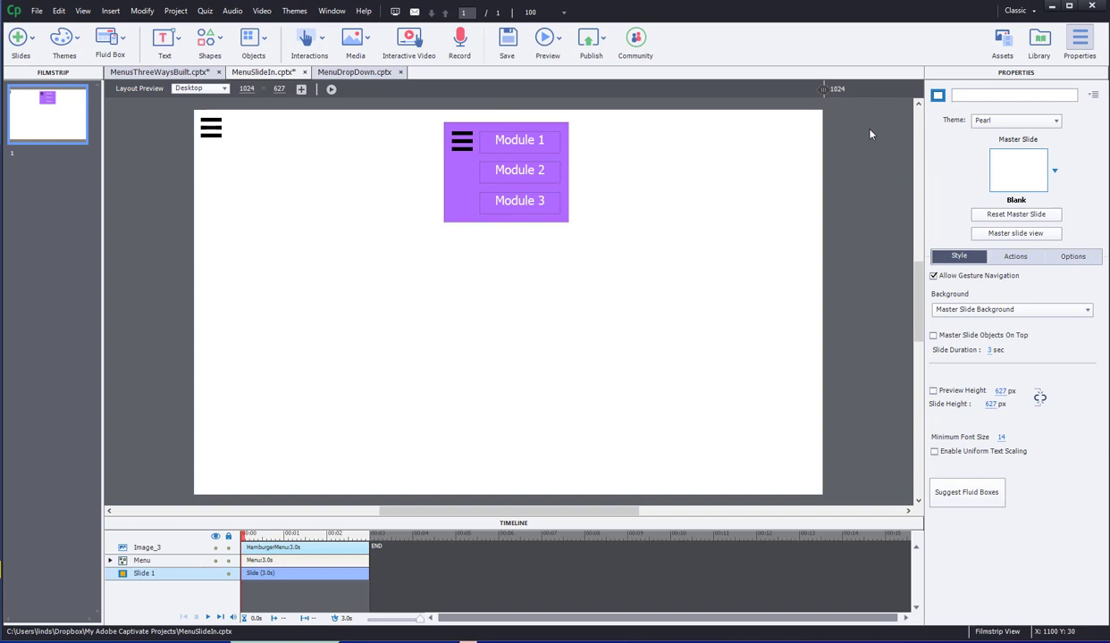
Examine the Module 1, Module 2 and Module 3 slides in the MenusThreeWaysBuilt.cptx project, then return to MenuSlideIn.cptx.
{"action": "left_click", "coordinate": [136, 72]}
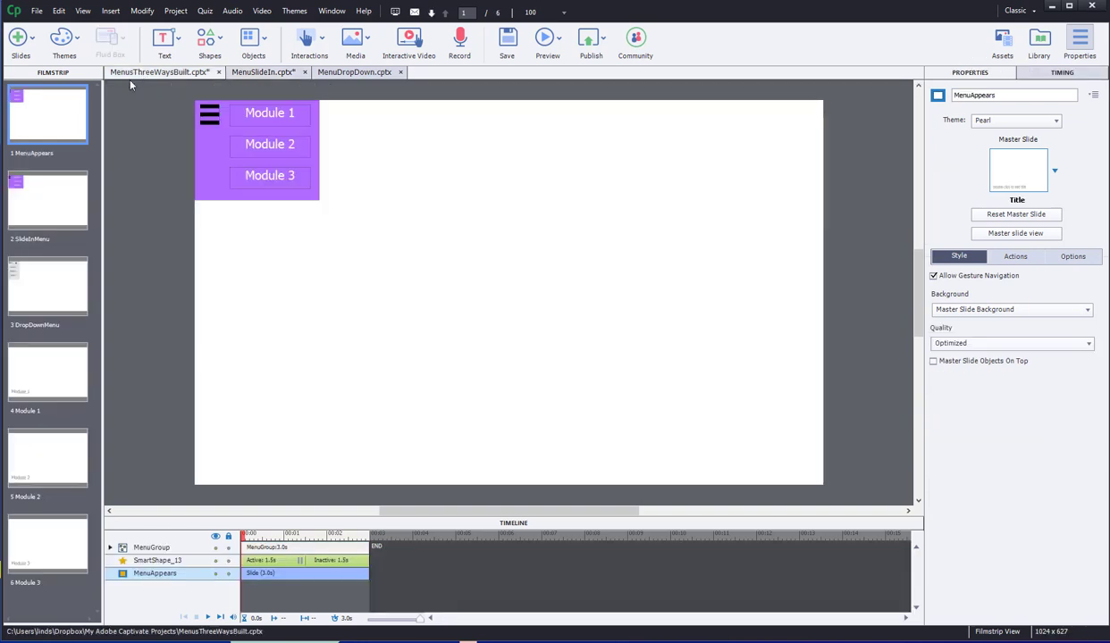
{"action": "left_click", "coordinate": [45, 371]}
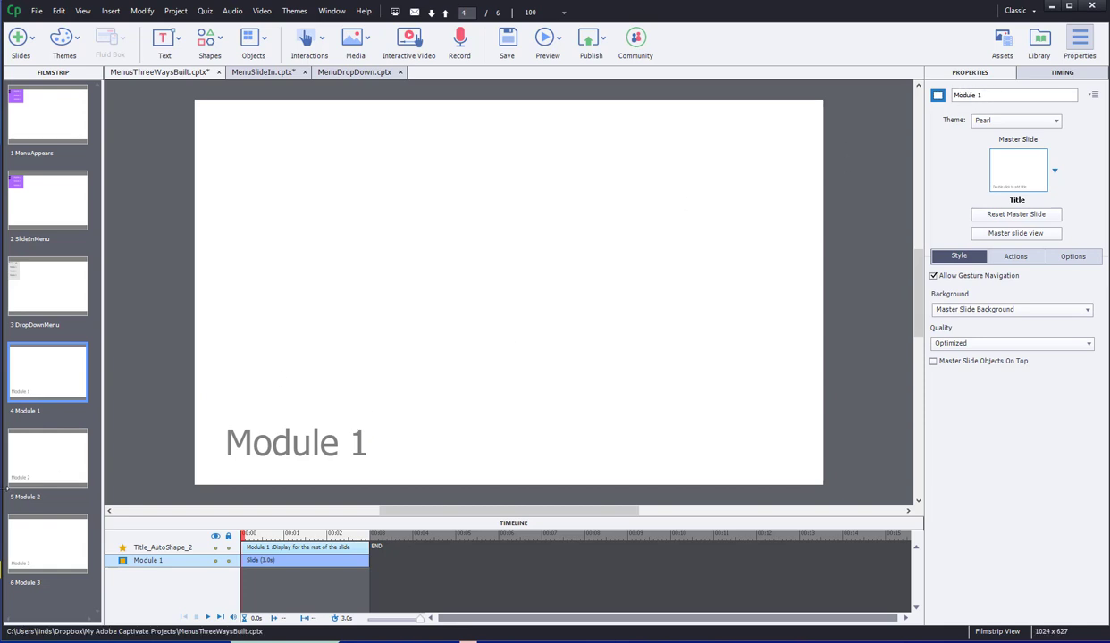
{"action": "left_click", "coordinate": [35, 461]}
{"action": "left_click", "coordinate": [71, 541]}
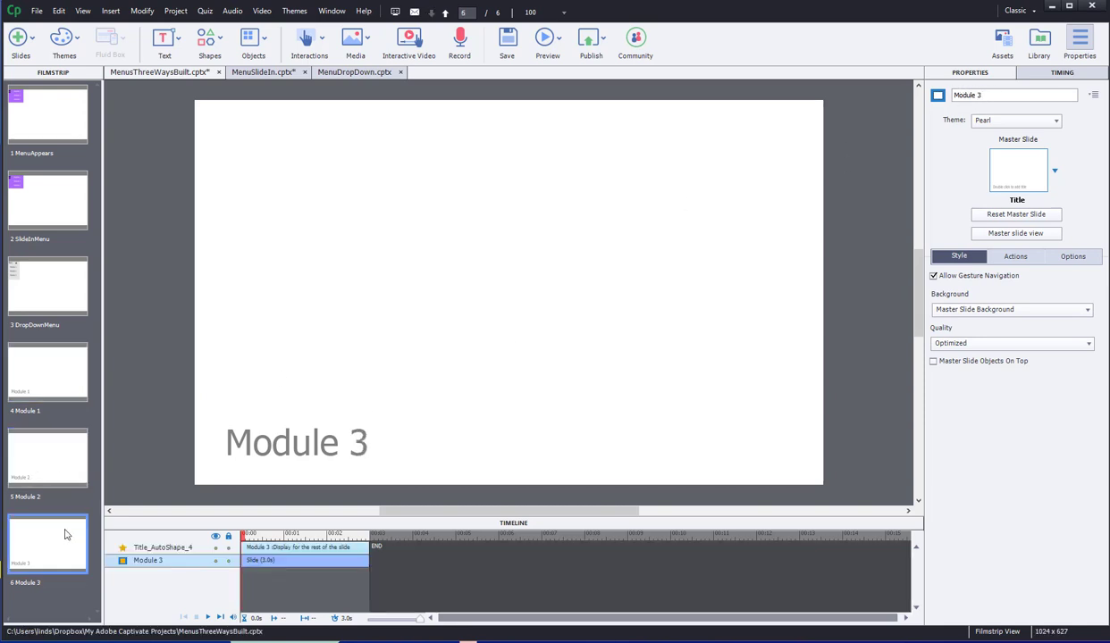
{"action": "left_click", "coordinate": [256, 73]}
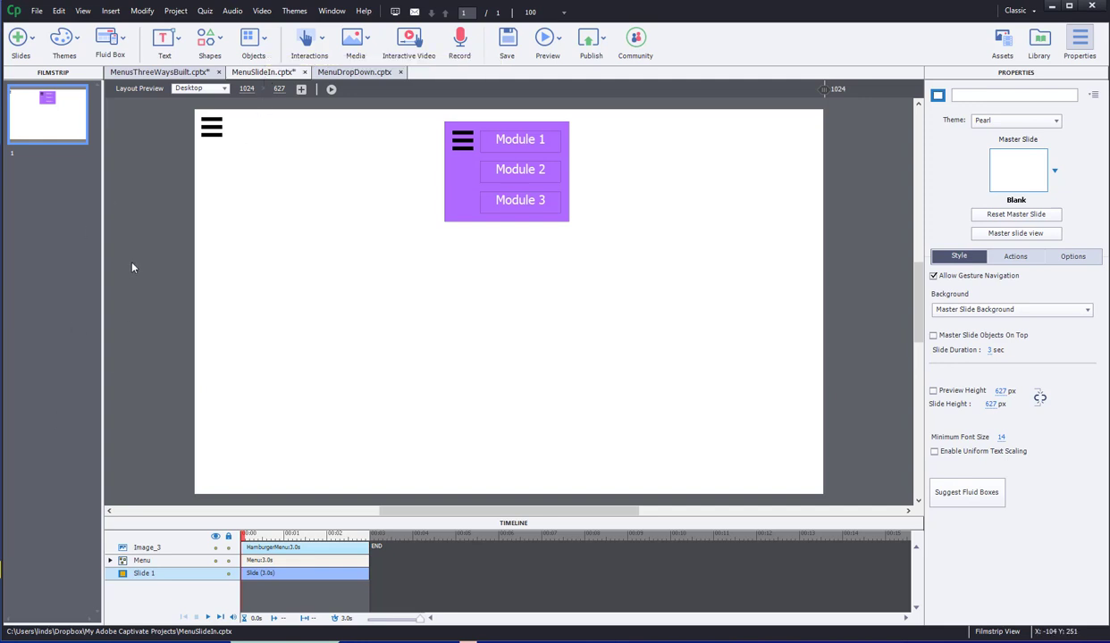
Select the Menu group on the slide and expand its member objects in the timeline.
{"action": "left_click", "coordinate": [468, 167]}
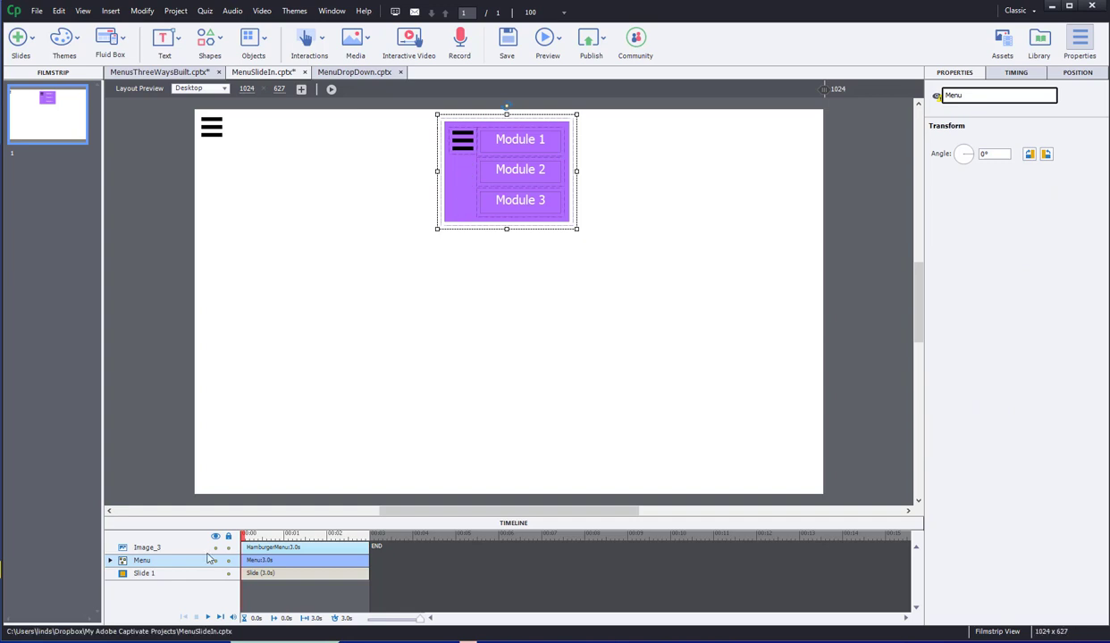
{"action": "left_click", "coordinate": [110, 560]}
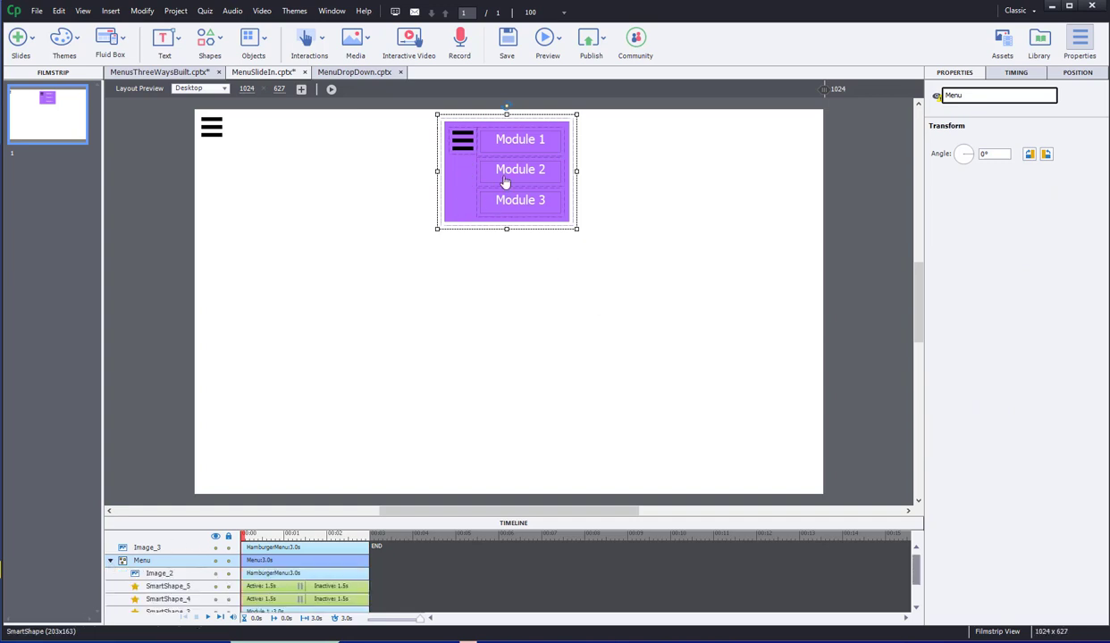
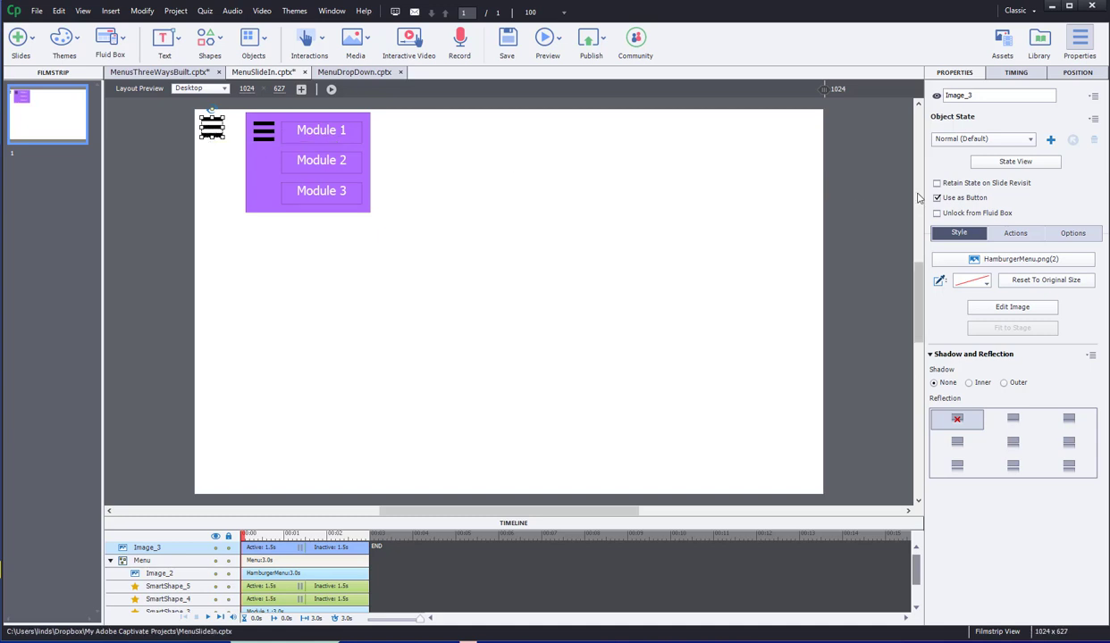
Delete the RollOver and Down states of the standalone hamburger image in the slide's corner and leave the state view.
{"action": "left_click", "coordinate": [1016, 162]}
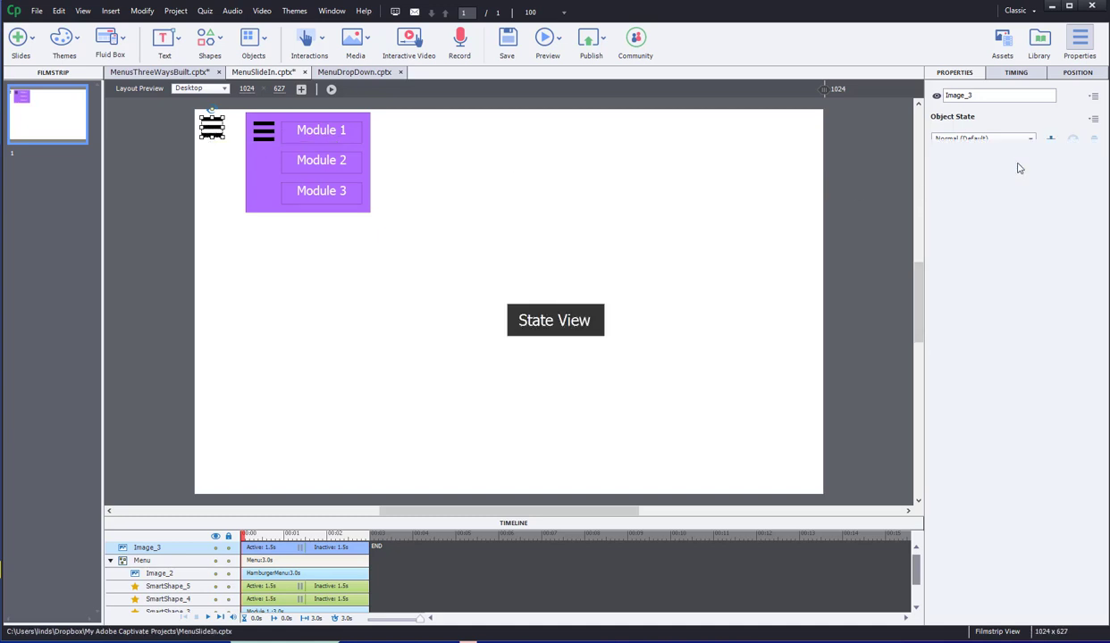
{"action": "left_click", "coordinate": [47, 264]}
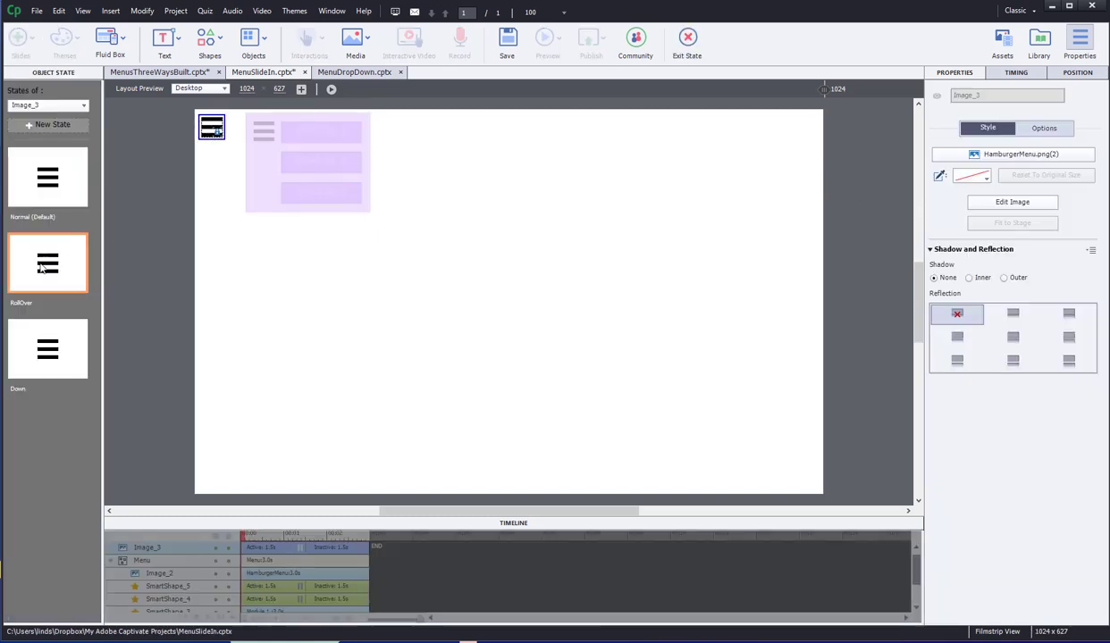
{"action": "right_click", "coordinate": [42, 268]}
{"action": "left_click", "coordinate": [79, 284]}
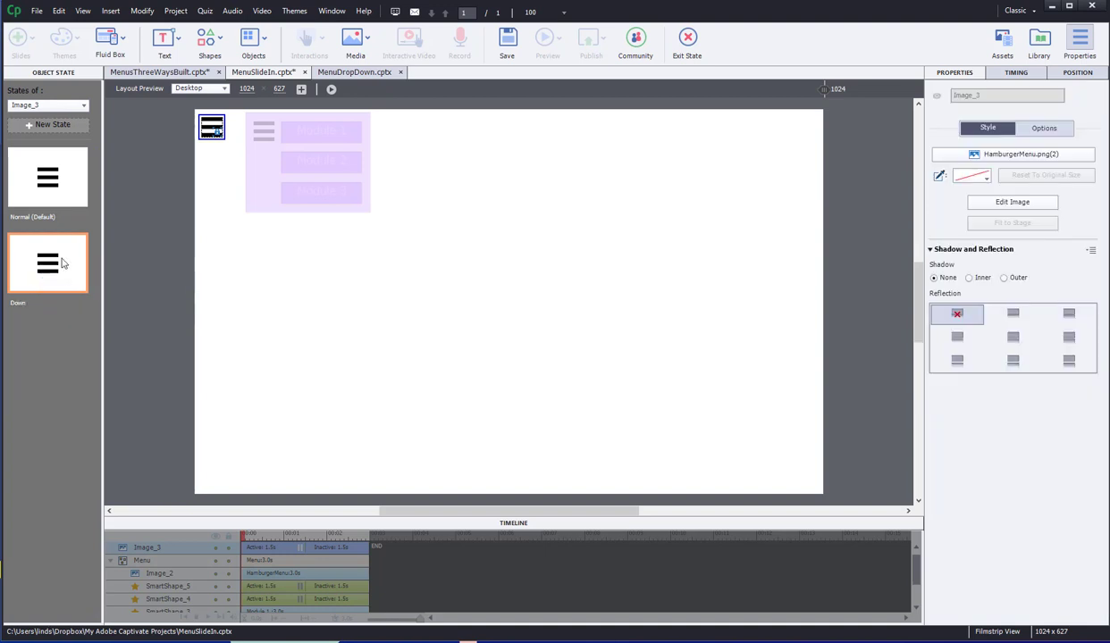
{"action": "right_click", "coordinate": [62, 252]}
{"action": "left_click", "coordinate": [100, 279]}
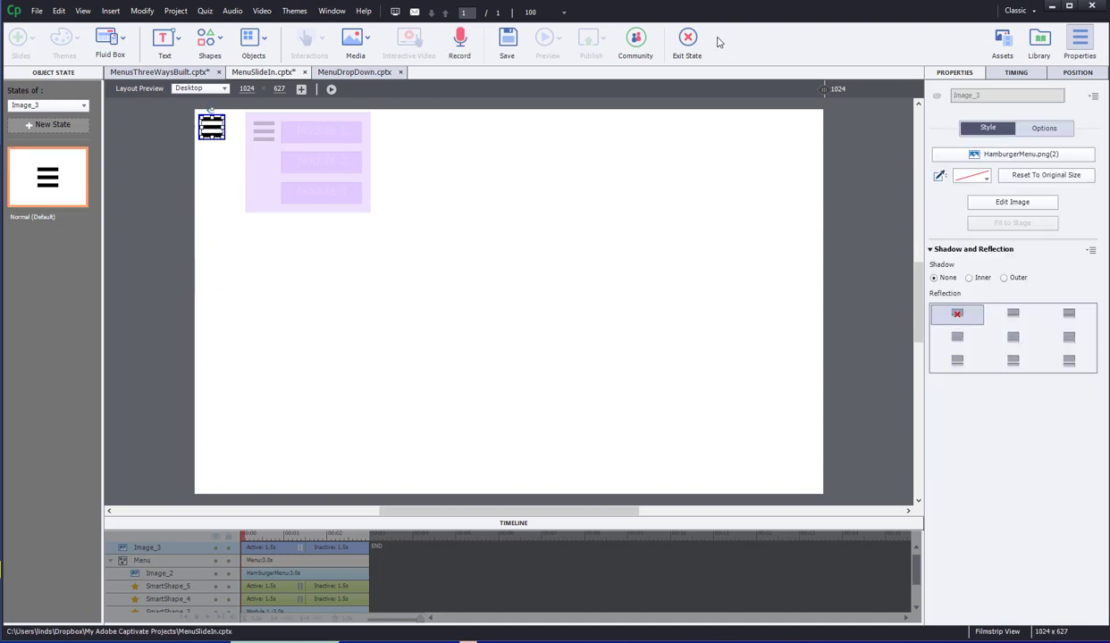
{"action": "left_click", "coordinate": [688, 38]}
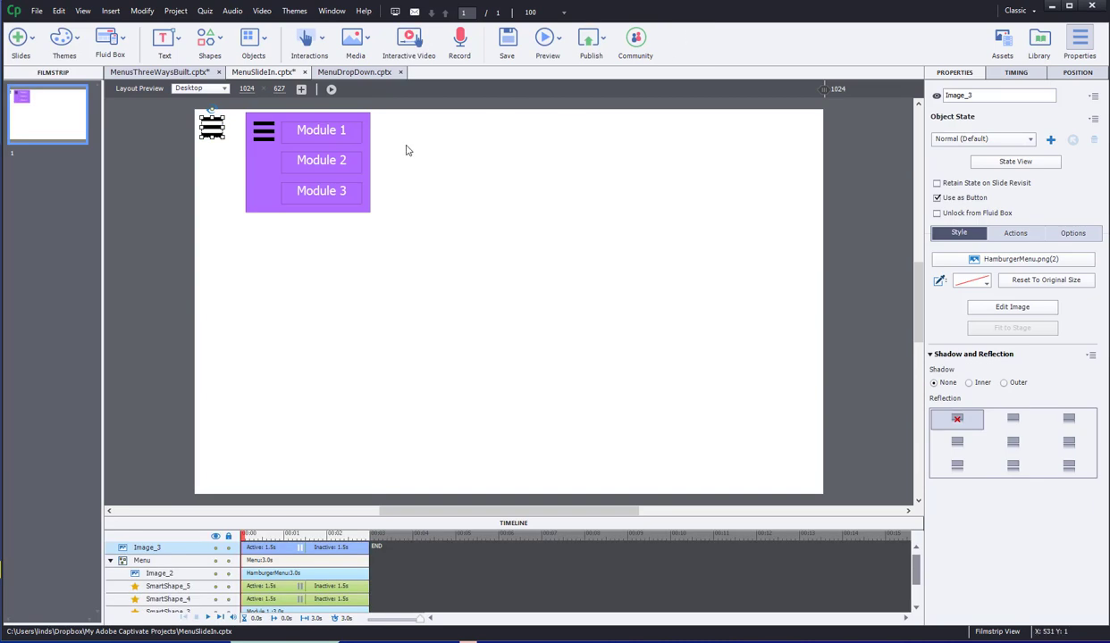
Make the hamburger image inside the Menu group usable as a button.
{"action": "left_click", "coordinate": [263, 131]}
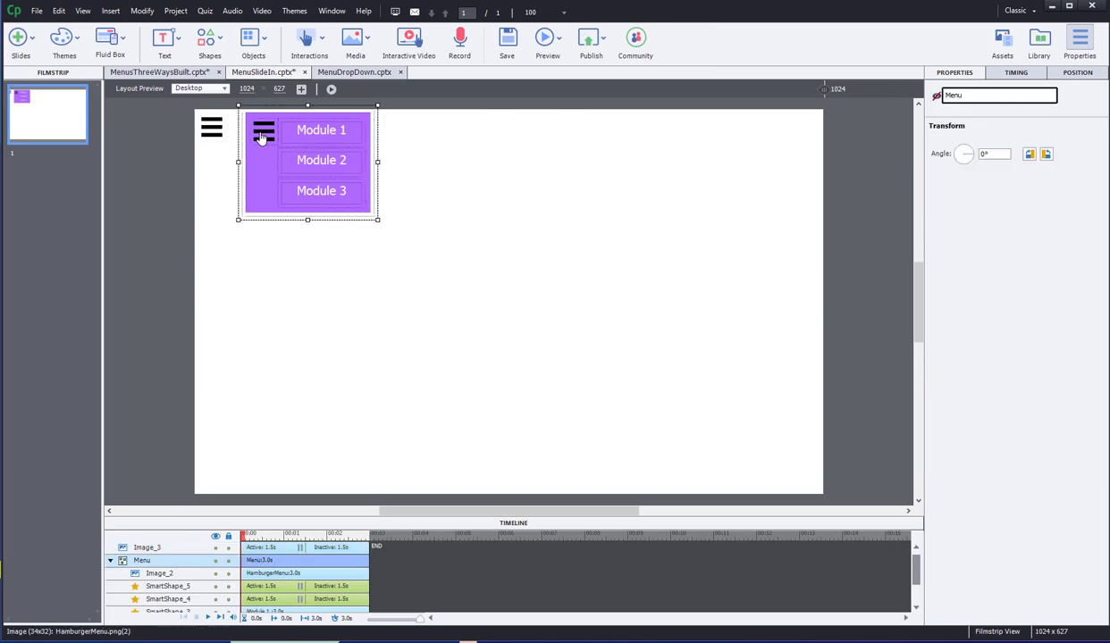
{"action": "left_click", "coordinate": [263, 132]}
{"action": "left_click", "coordinate": [936, 198]}
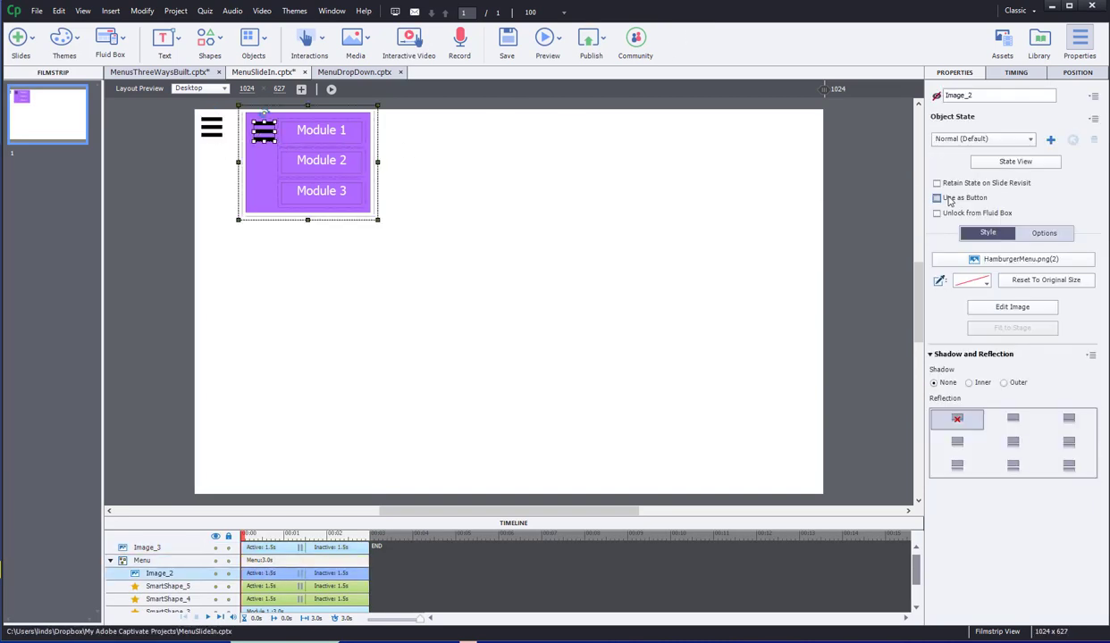
Delete the RollOver and Down states of the Menu group's hamburger button and leave the state view.
{"action": "left_click", "coordinate": [1014, 161]}
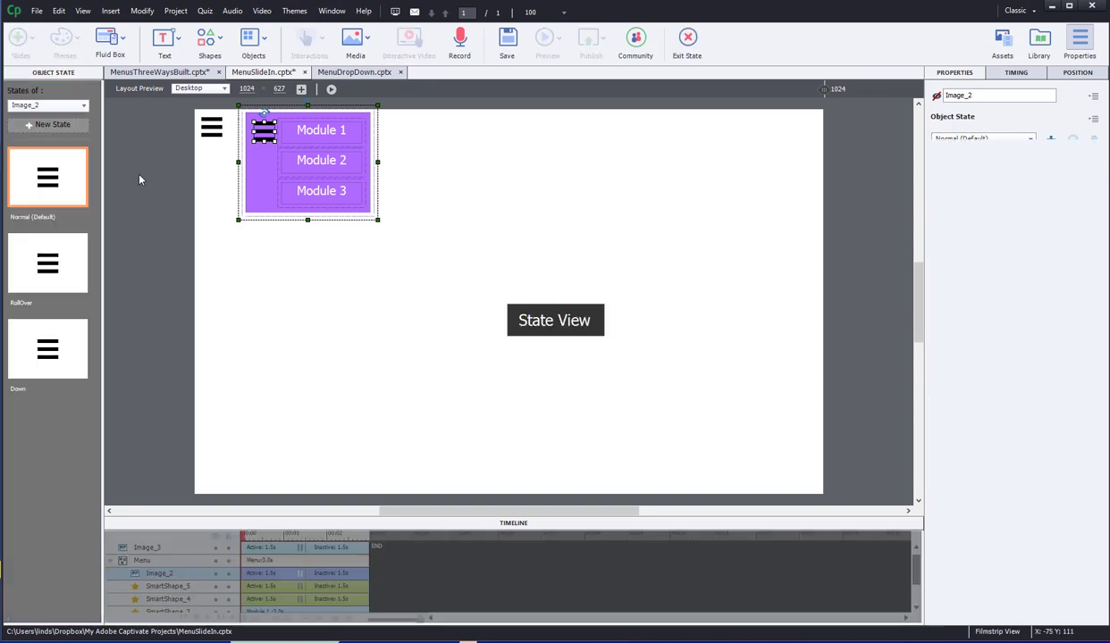
{"action": "left_click", "coordinate": [29, 273]}
{"action": "right_click", "coordinate": [27, 273]}
{"action": "left_click", "coordinate": [63, 287]}
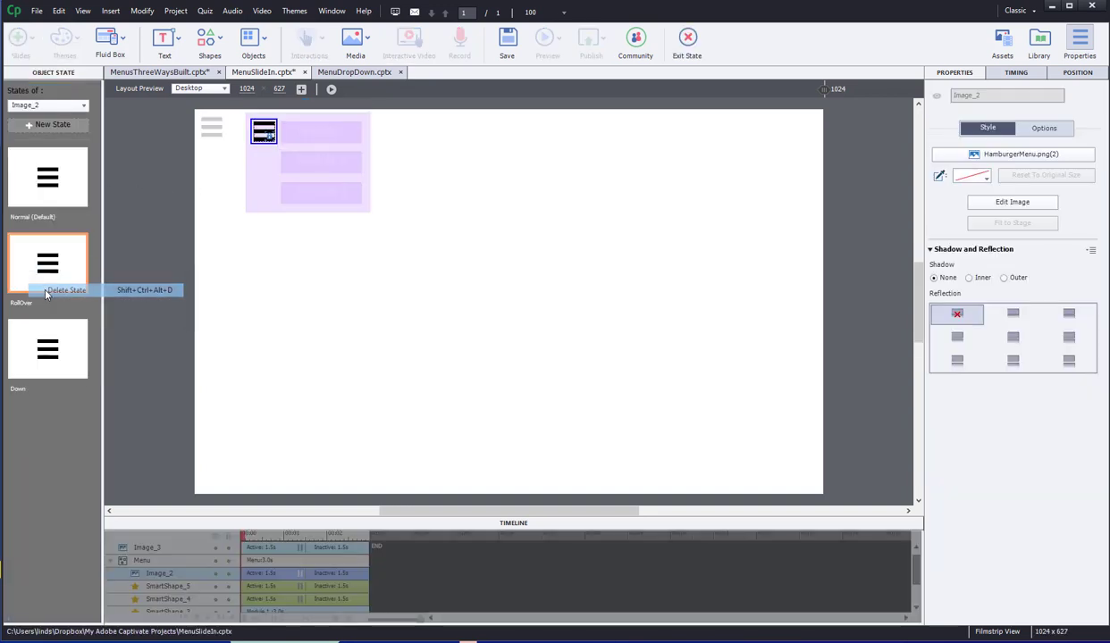
{"action": "right_click", "coordinate": [52, 260]}
{"action": "left_click", "coordinate": [89, 283]}
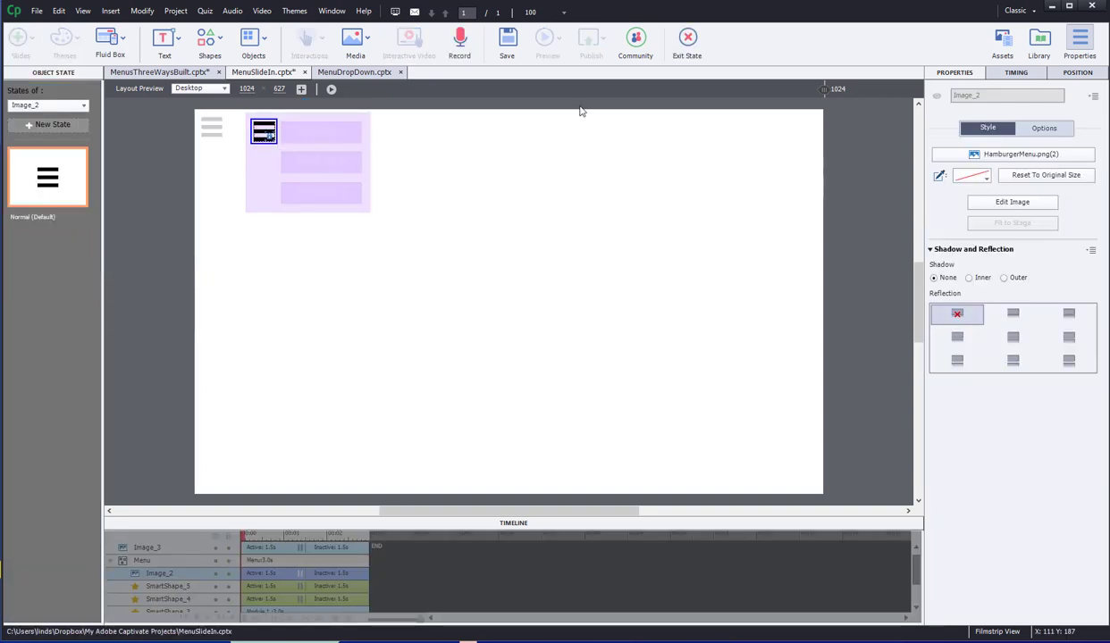
{"action": "left_click", "coordinate": [696, 41]}
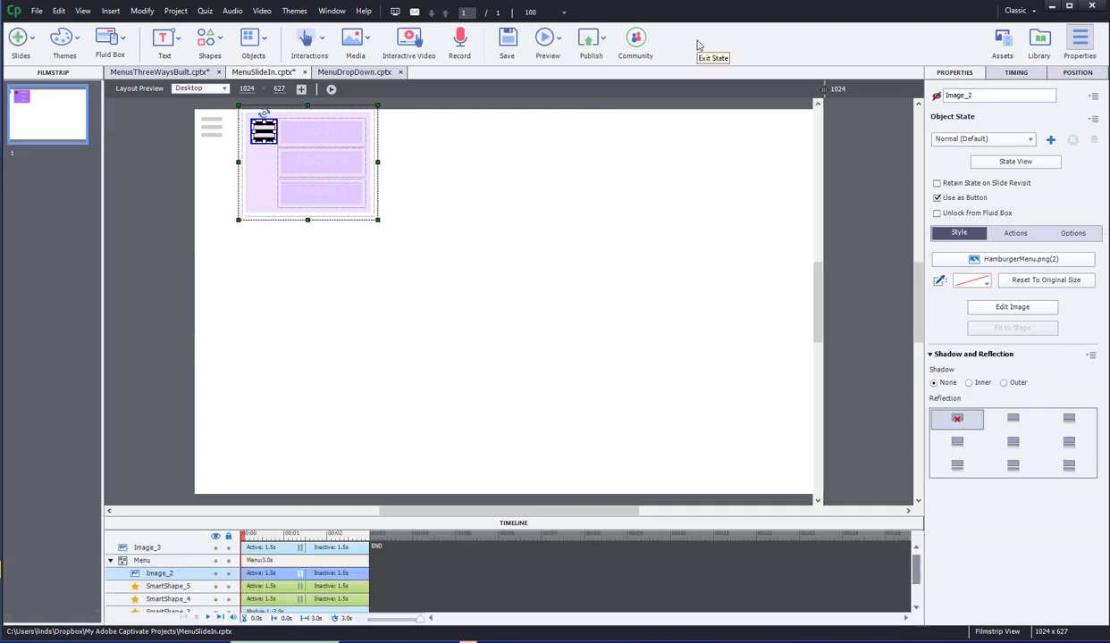
{"action": "left_click", "coordinate": [580, 162]}
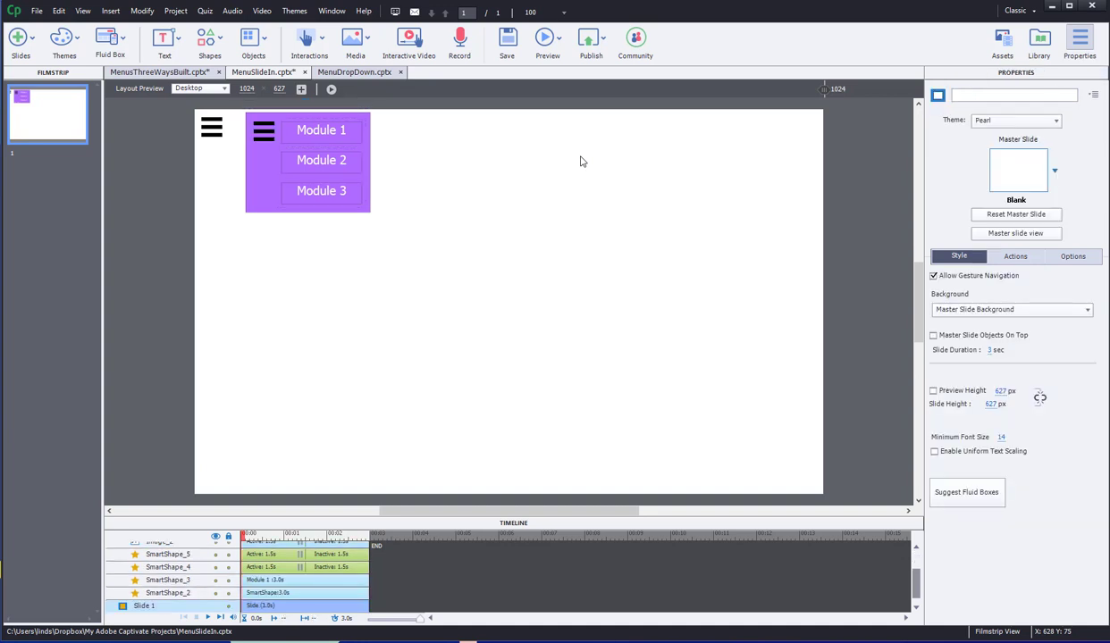
Set the standalone hamburger button's success action to Show the Menu group, with Continue Playing the Project turned off.
{"action": "left_click", "coordinate": [212, 127]}
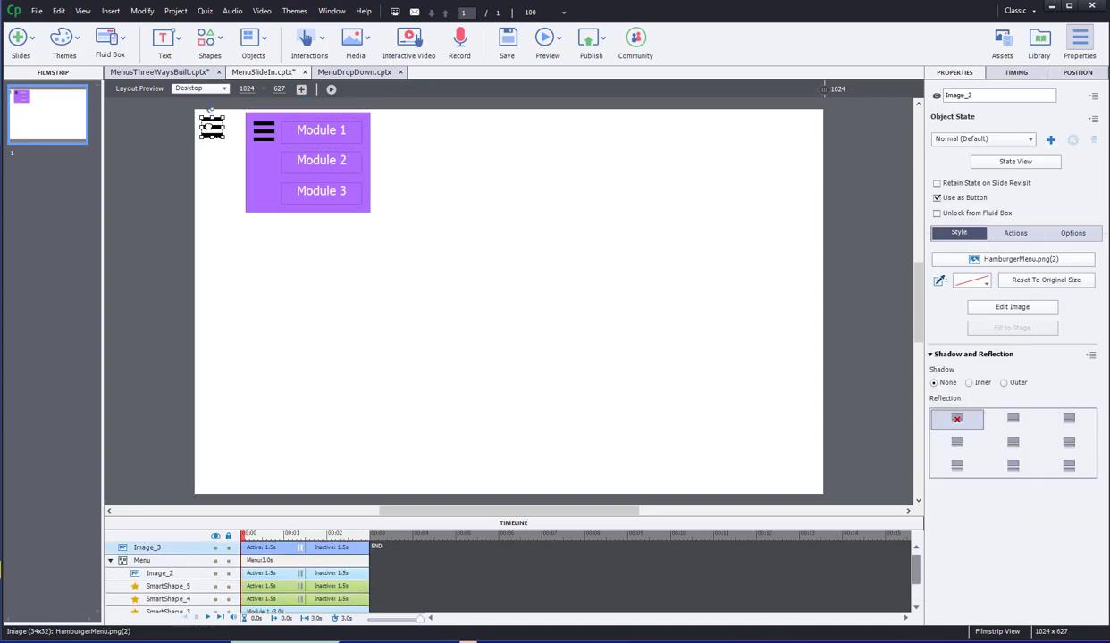
{"action": "left_click", "coordinate": [1023, 234]}
{"action": "left_click", "coordinate": [992, 267]}
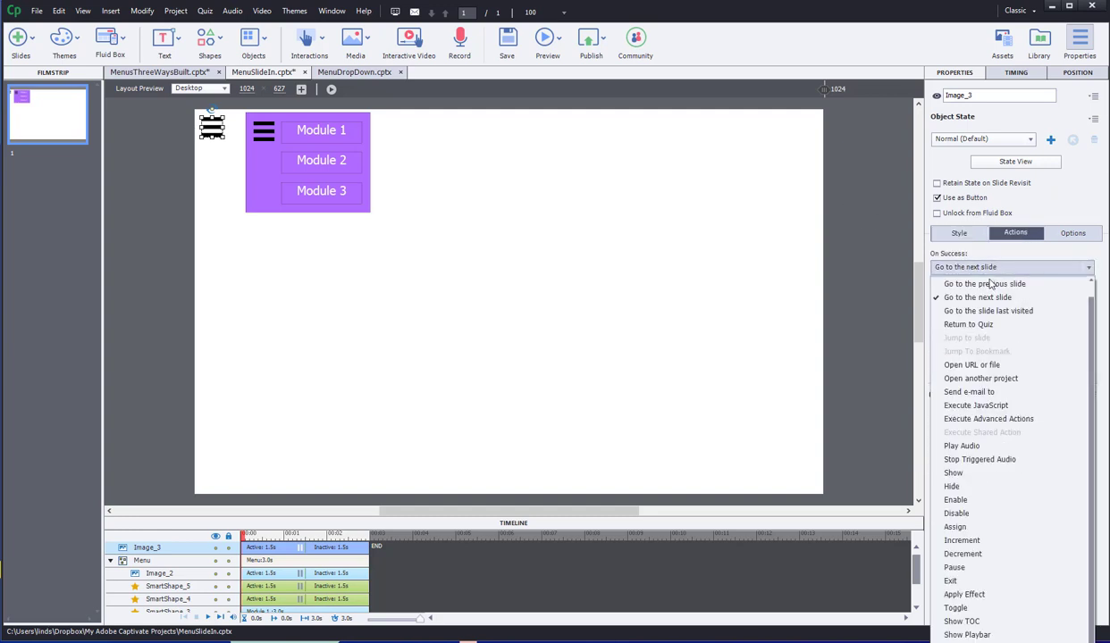
{"action": "left_click", "coordinate": [953, 473]}
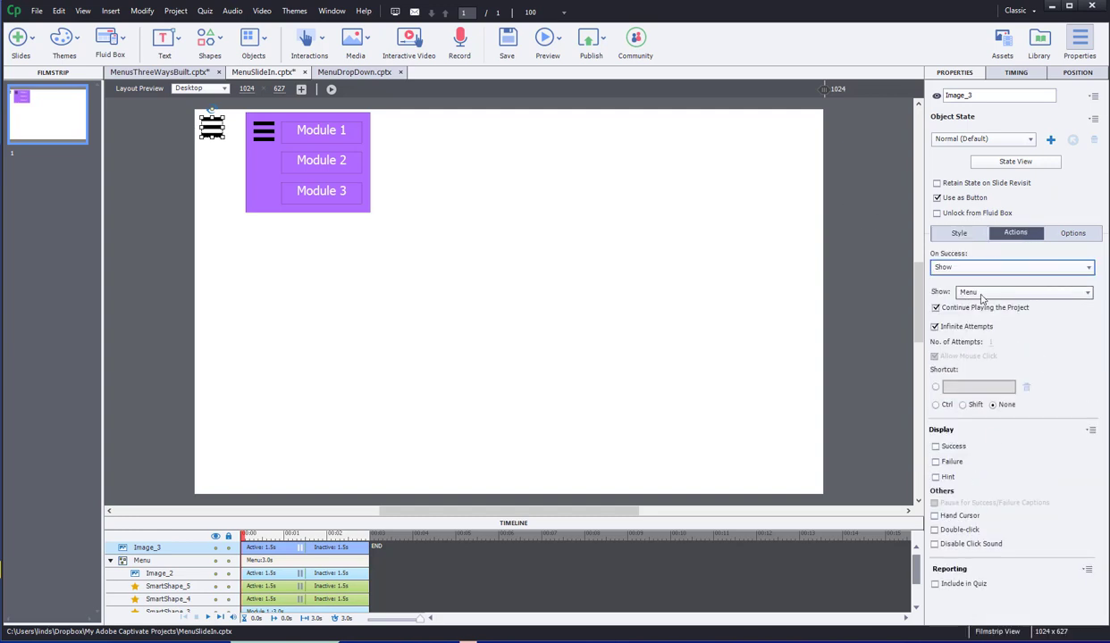
{"action": "left_click", "coordinate": [970, 293]}
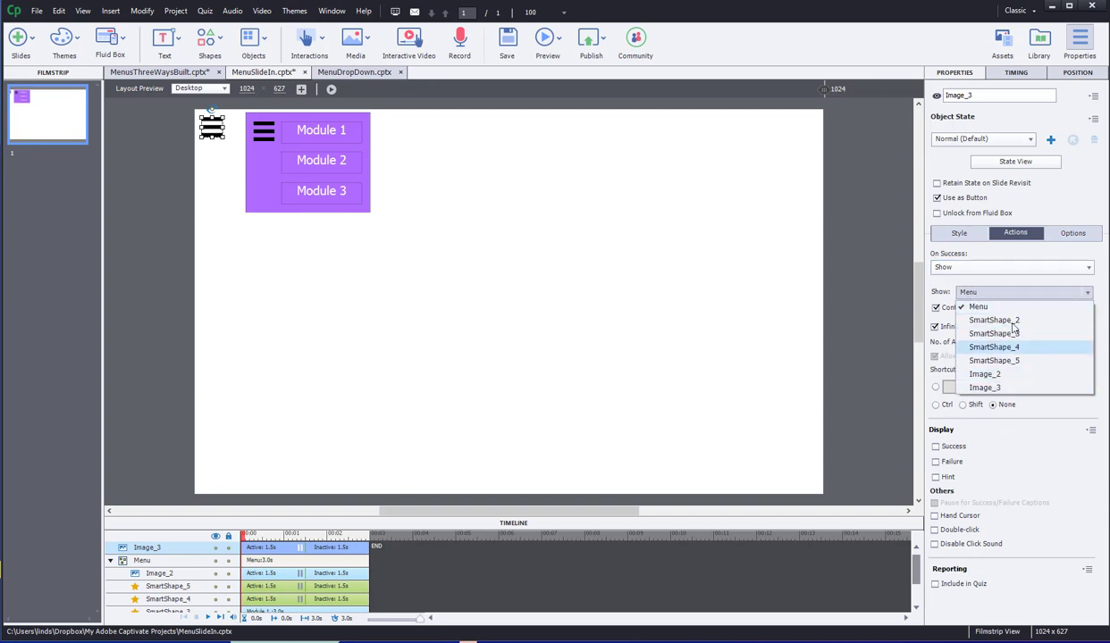
{"action": "left_click", "coordinate": [992, 308]}
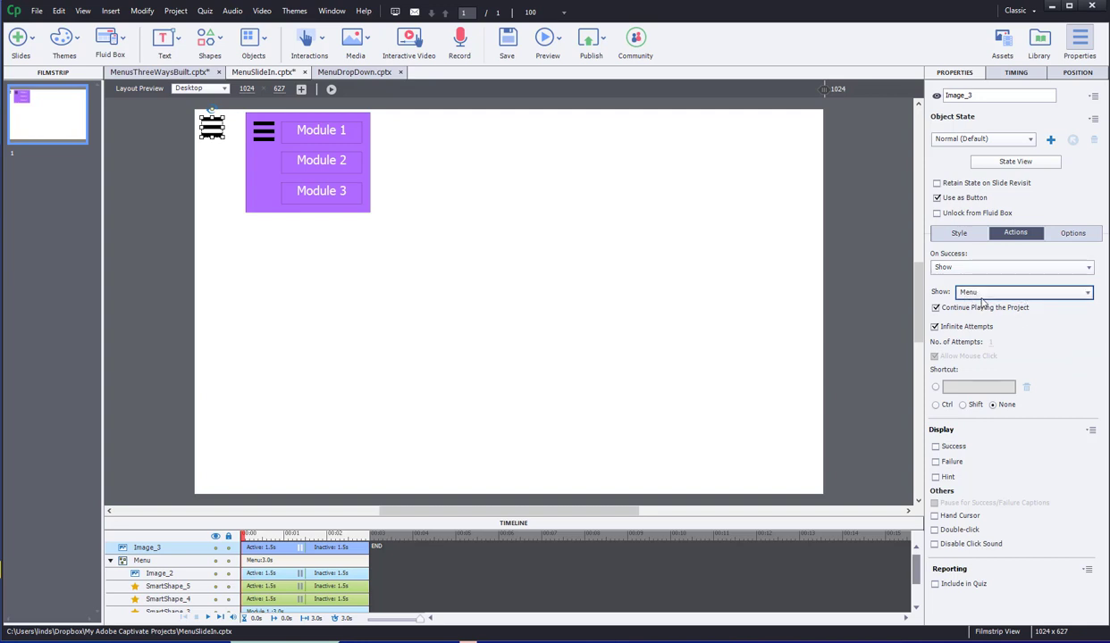
{"action": "left_click", "coordinate": [936, 309]}
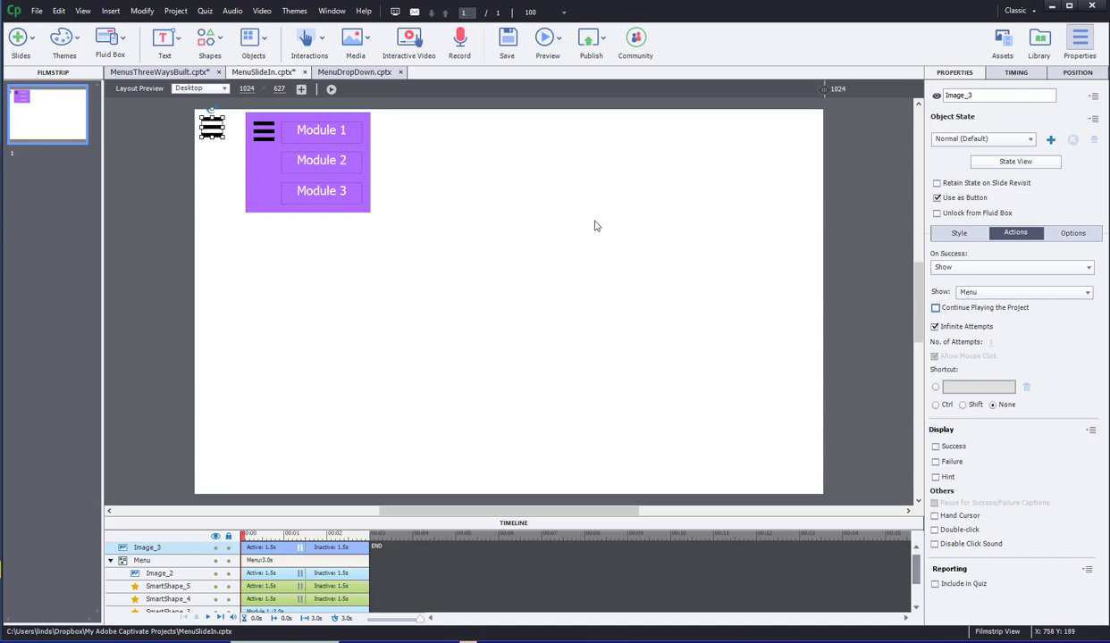
Set the success action of the hamburger button inside the group to Hide Menu, with Continue Playing the Project turned off.
{"action": "left_click", "coordinate": [261, 131]}
{"action": "left_click", "coordinate": [259, 131]}
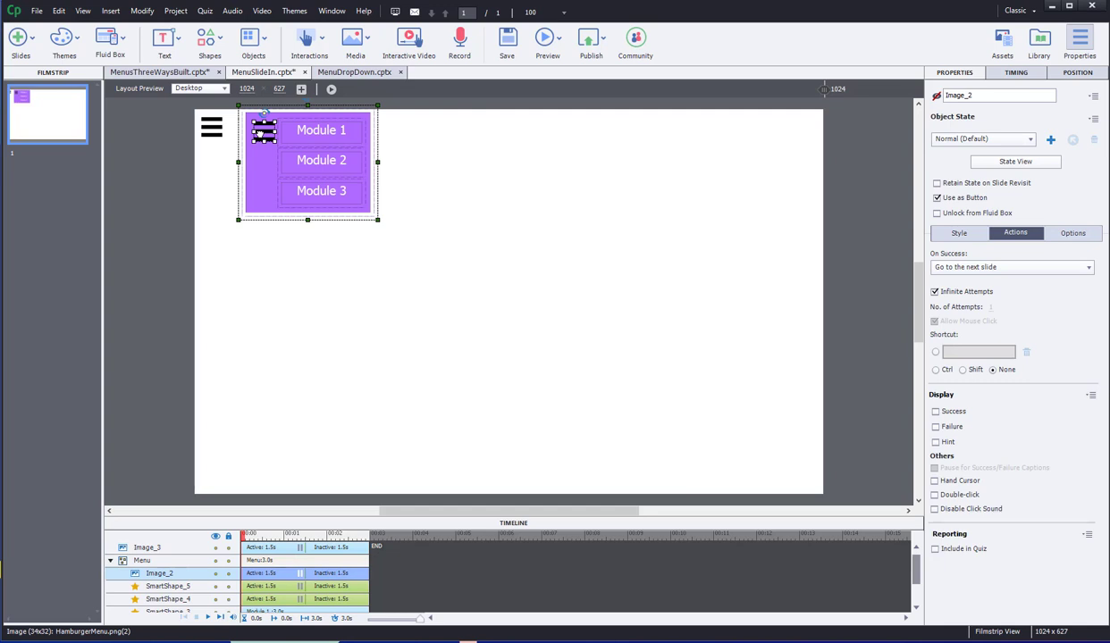
{"action": "left_click", "coordinate": [981, 267]}
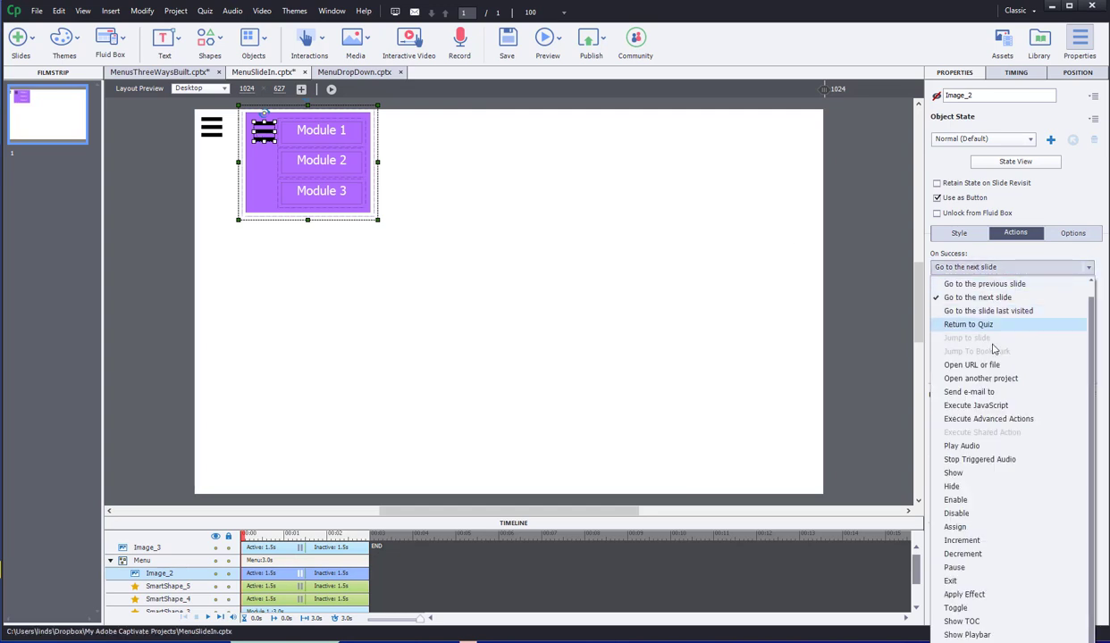
{"action": "left_click", "coordinate": [954, 486]}
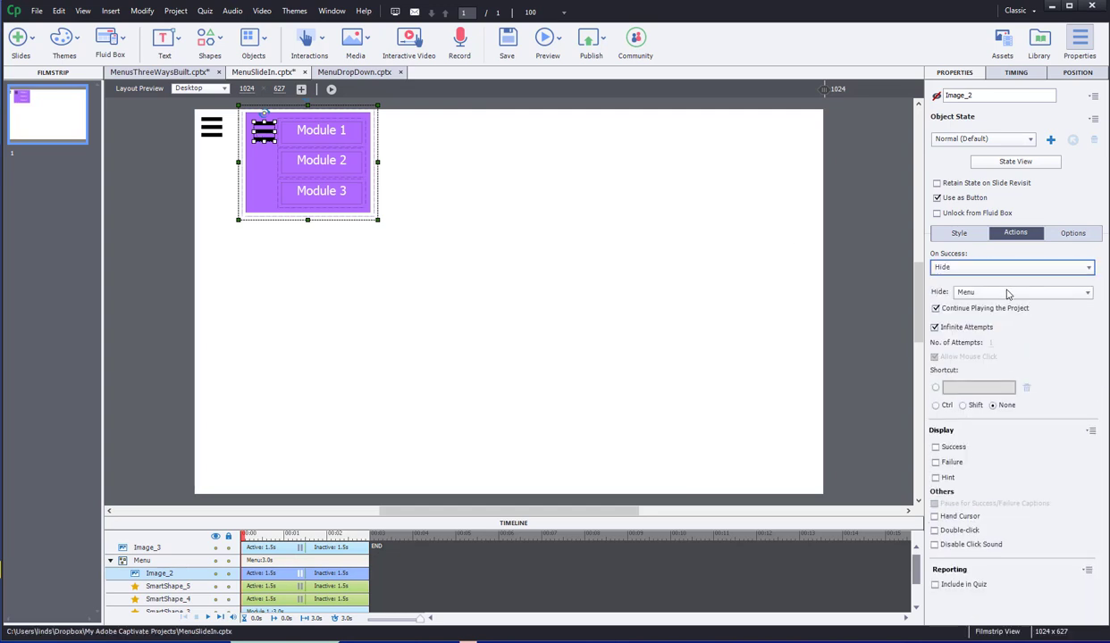
{"action": "left_click", "coordinate": [935, 309]}
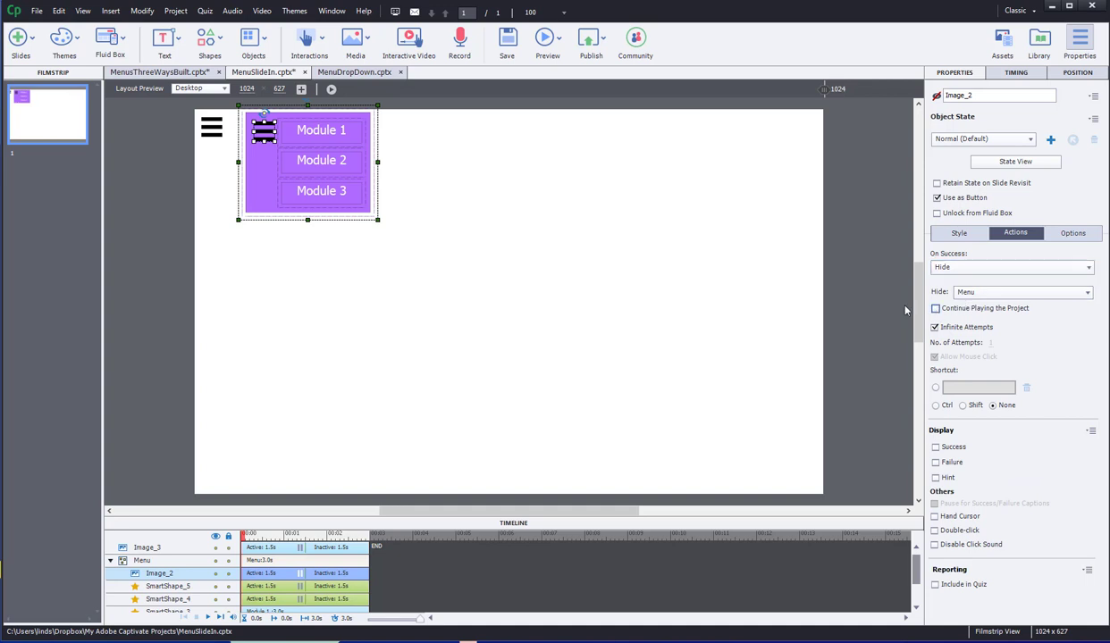
{"action": "left_click", "coordinate": [742, 297]}
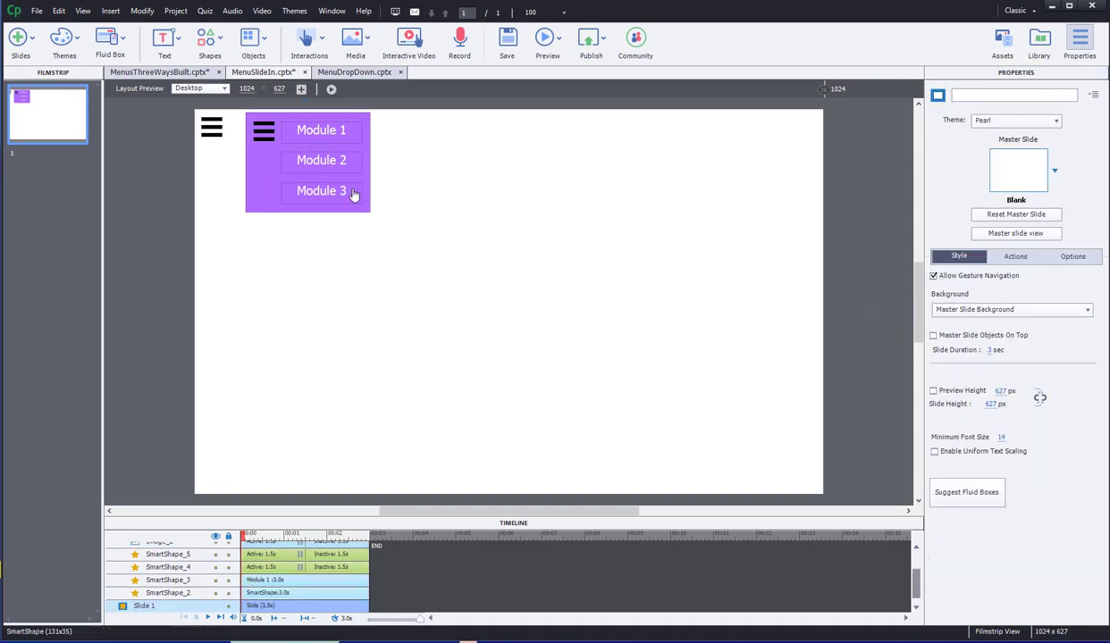
Preview the whole project and test showing and hiding the menu with the two hamburger buttons.
{"action": "left_click", "coordinate": [555, 46]}
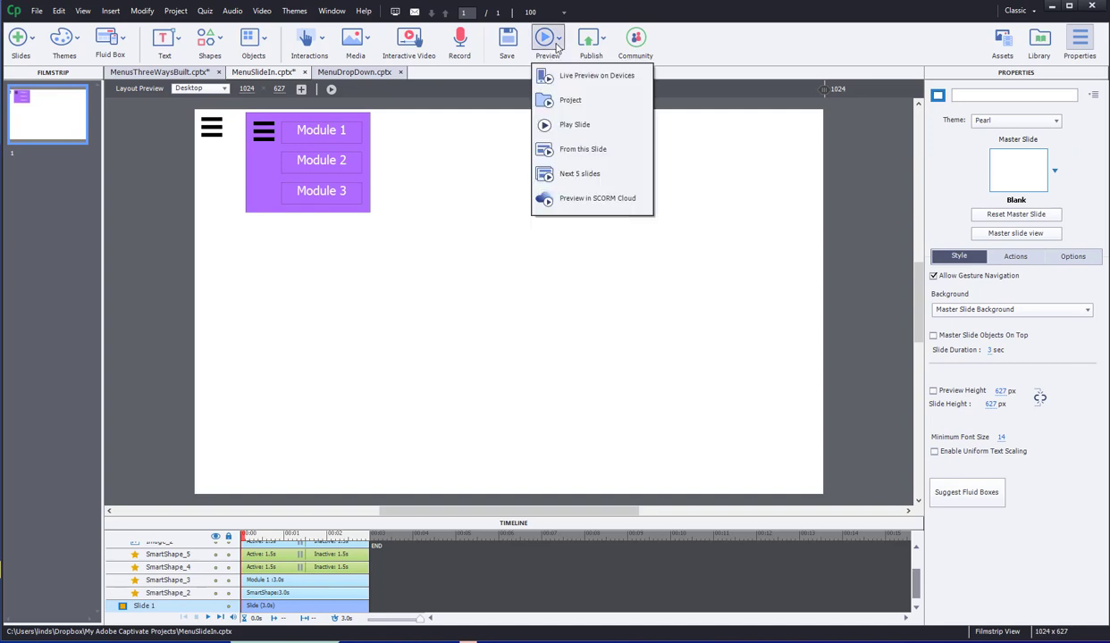
{"action": "left_click", "coordinate": [561, 102]}
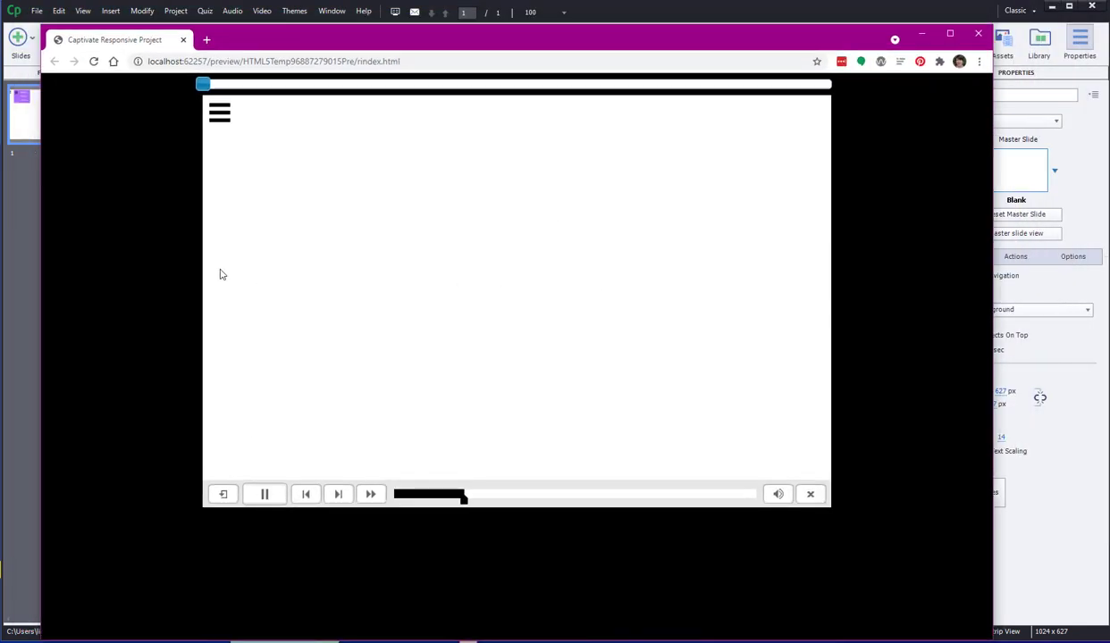
{"action": "left_click", "coordinate": [221, 115]}
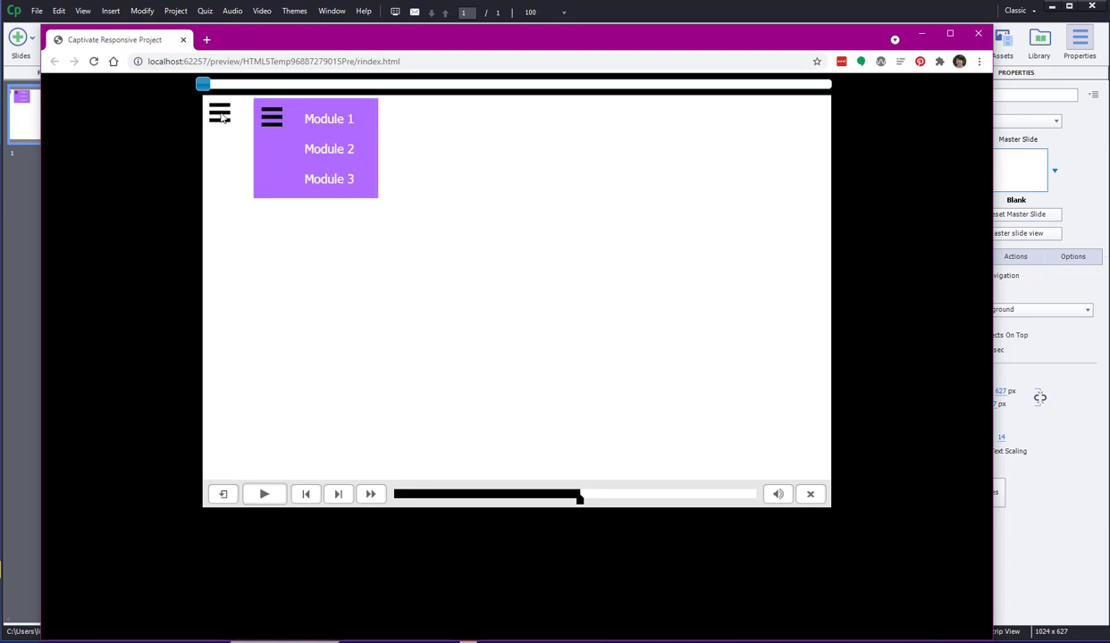
{"action": "left_click", "coordinate": [272, 117]}
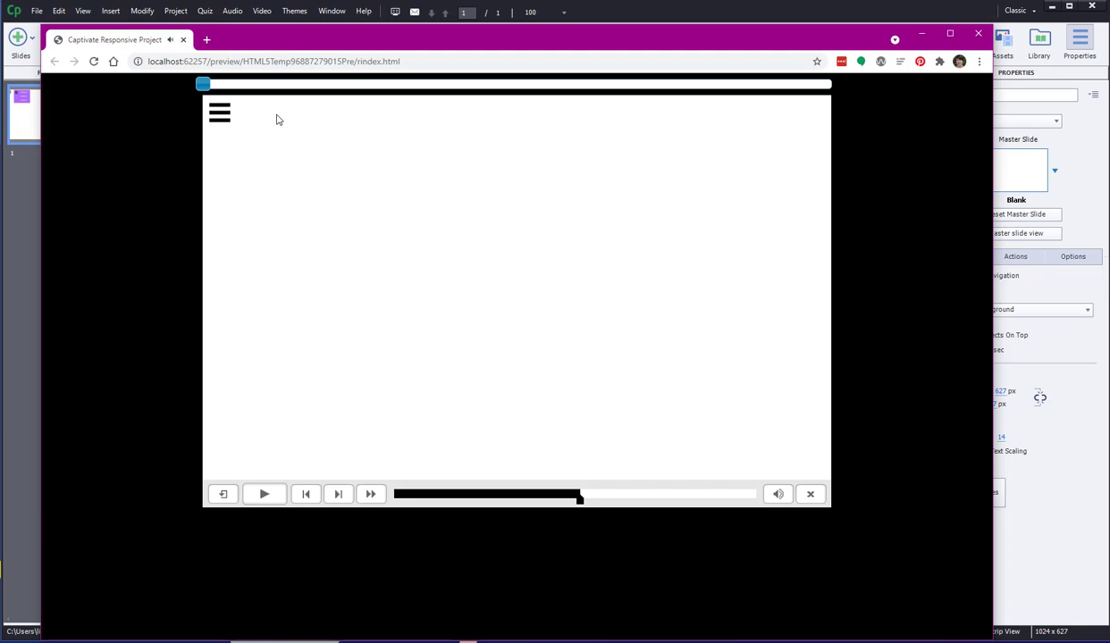
{"action": "left_click", "coordinate": [219, 114]}
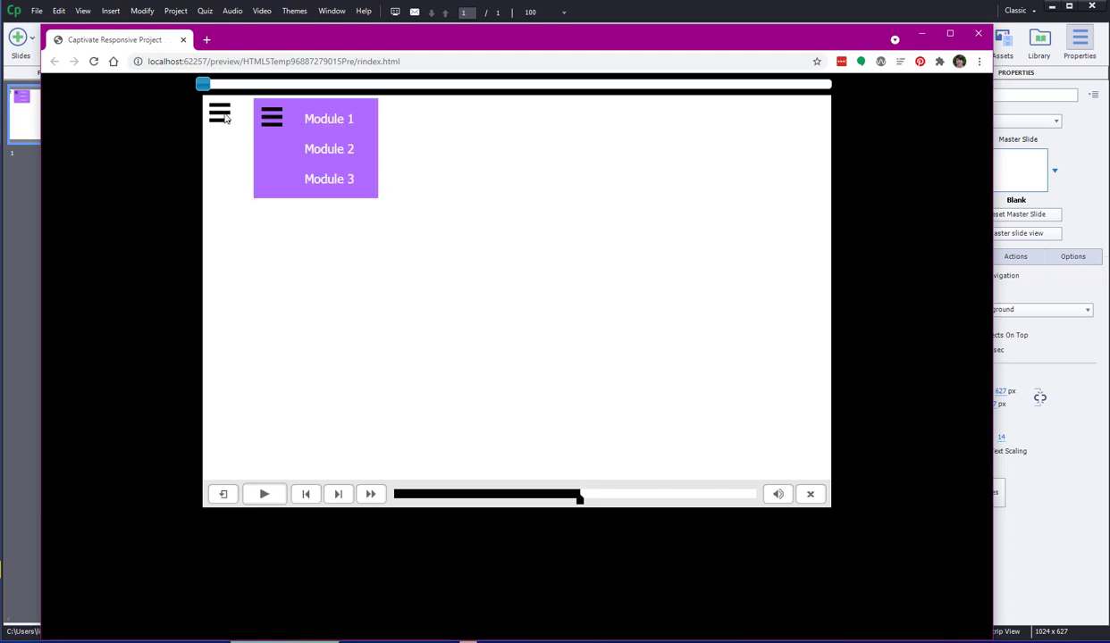
Toggle the menu repeatedly with the two hamburger buttons in the preview, and close the preview.
{"action": "left_click", "coordinate": [271, 117]}
{"action": "left_click", "coordinate": [220, 114]}
{"action": "left_click", "coordinate": [272, 117]}
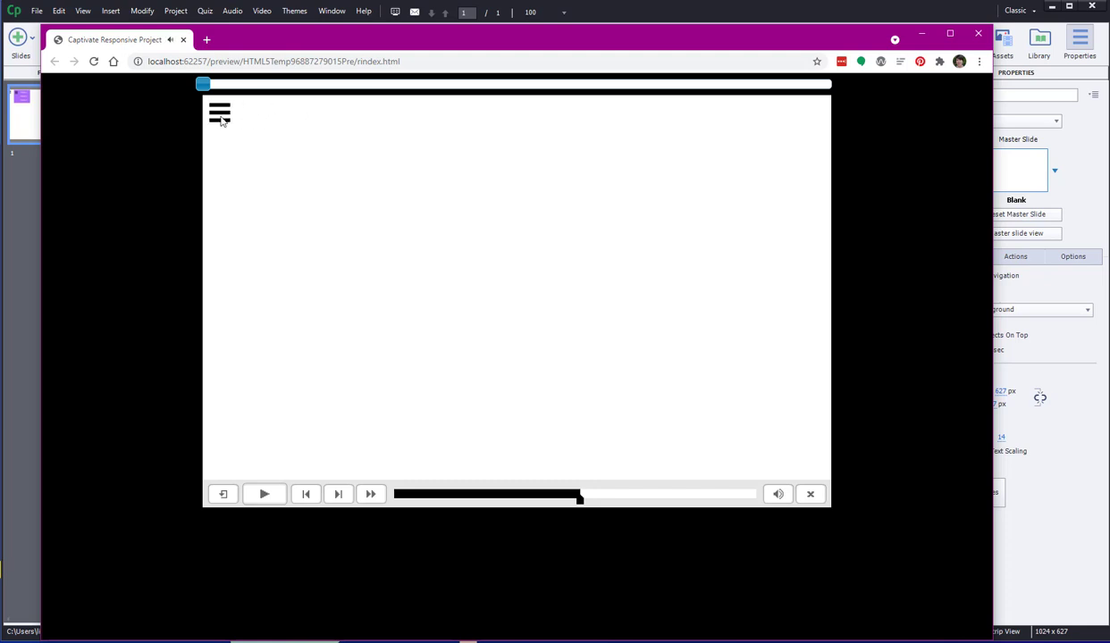
{"action": "left_click", "coordinate": [220, 114]}
{"action": "left_click", "coordinate": [271, 117]}
{"action": "left_click", "coordinate": [221, 116]}
{"action": "left_click", "coordinate": [271, 118]}
{"action": "left_click", "coordinate": [810, 494]}
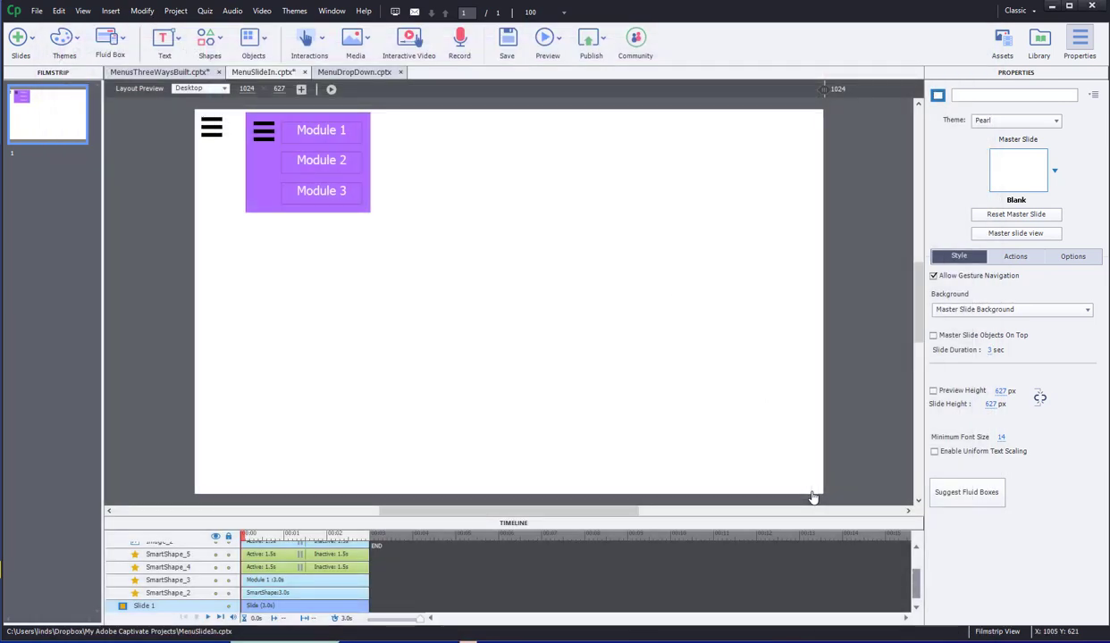
Send the standalone hamburger button to the back of the slide's stacking order.
{"action": "left_click", "coordinate": [207, 125]}
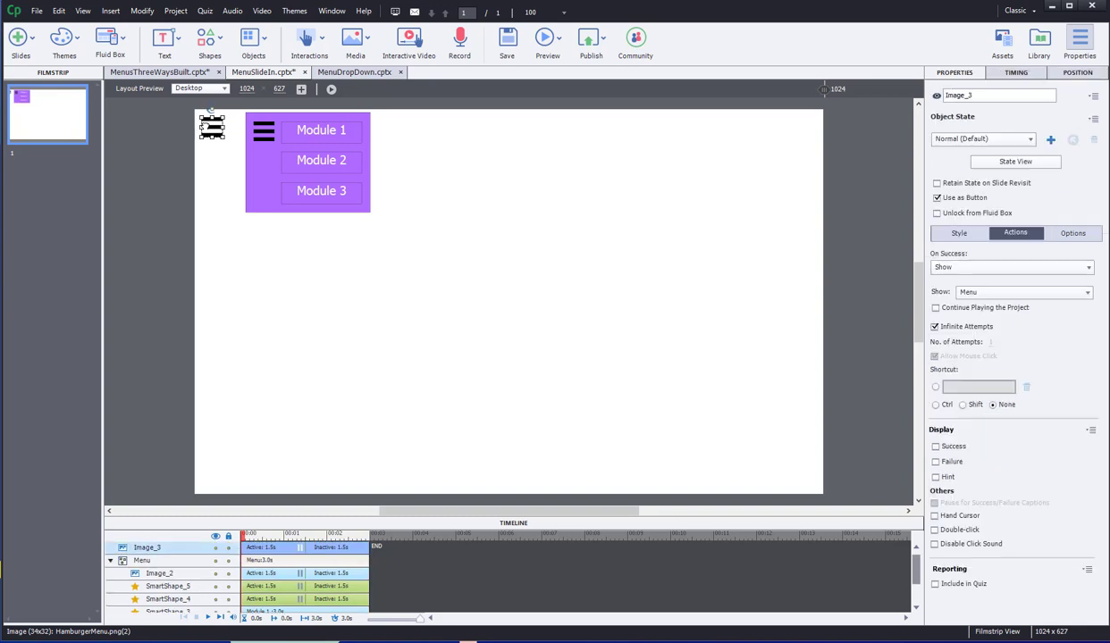
{"action": "right_click", "coordinate": [210, 129]}
{"action": "mouse_move", "coordinate": [259, 284]}
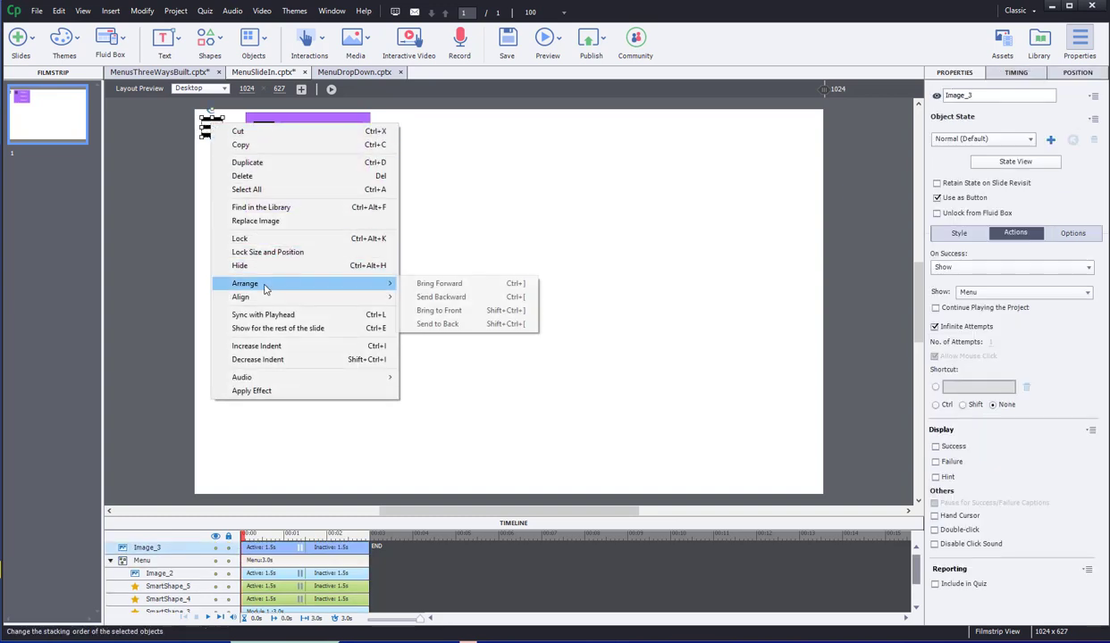
{"action": "left_click", "coordinate": [439, 325]}
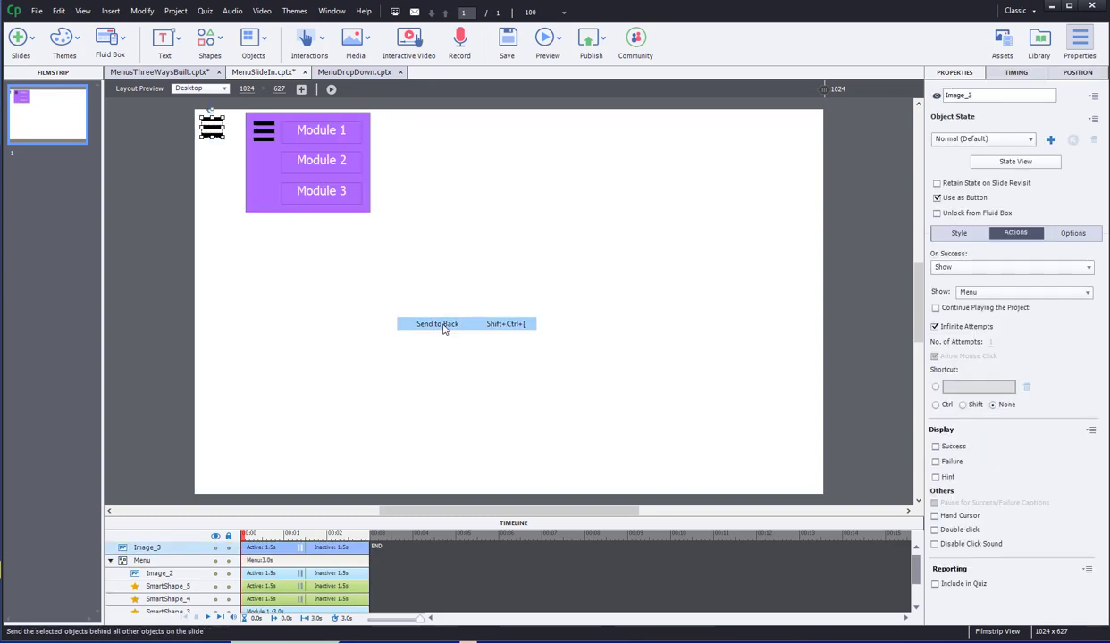
Move the Menu group into the slide's upper-left corner so its hamburger button covers the standalone one.
{"action": "left_click", "coordinate": [258, 168]}
{"action": "left_click_drag", "start_coordinate": [219, 168], "coordinate": [214, 171]}
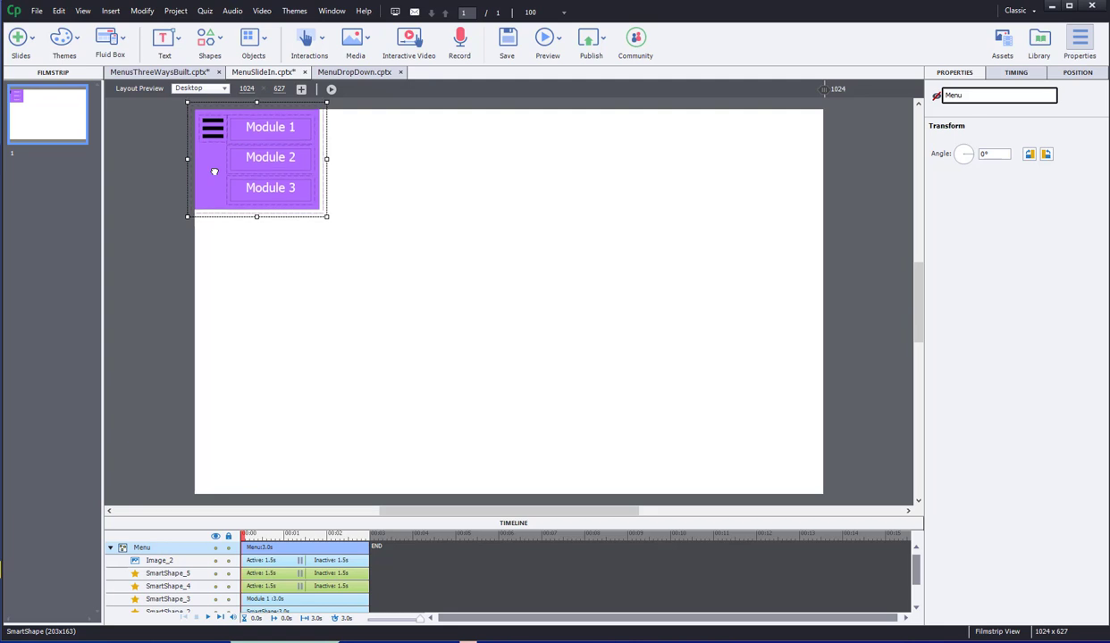
{"action": "left_click", "coordinate": [385, 198]}
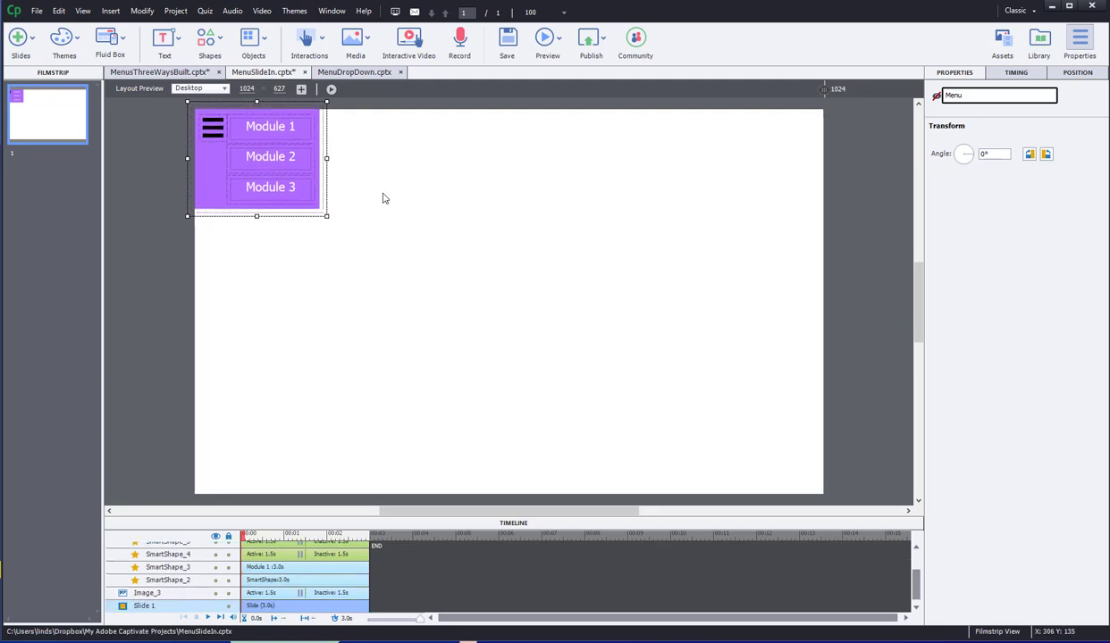
Preview the whole project, test opening and closing the menu with the overlapping hamburger buttons, try a module button, and close the preview.
{"action": "left_click", "coordinate": [544, 38]}
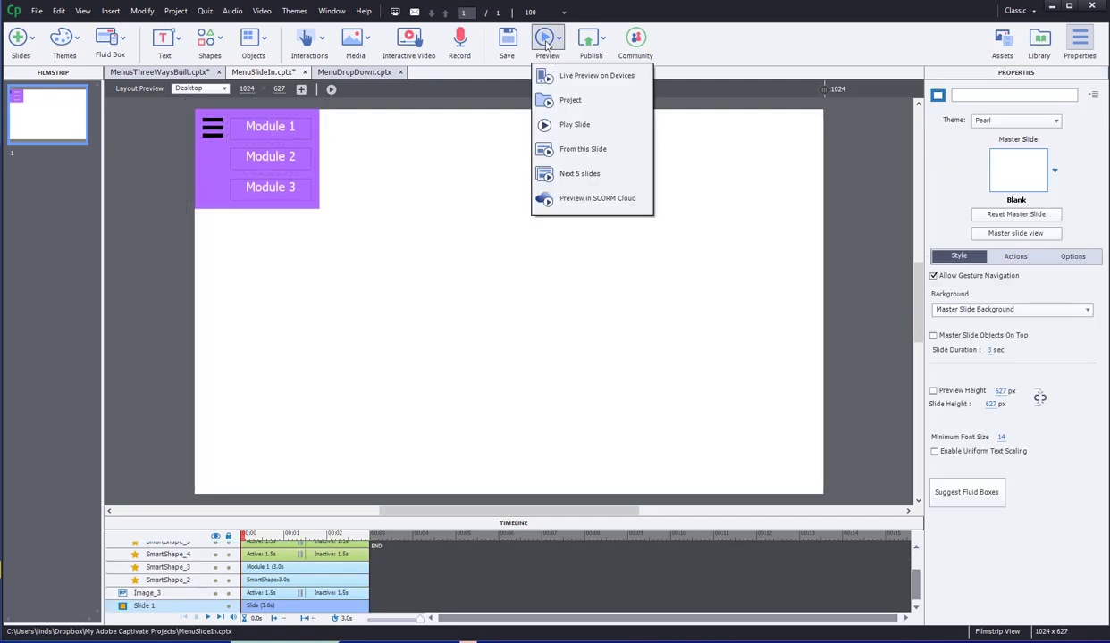
{"action": "left_click", "coordinate": [571, 101]}
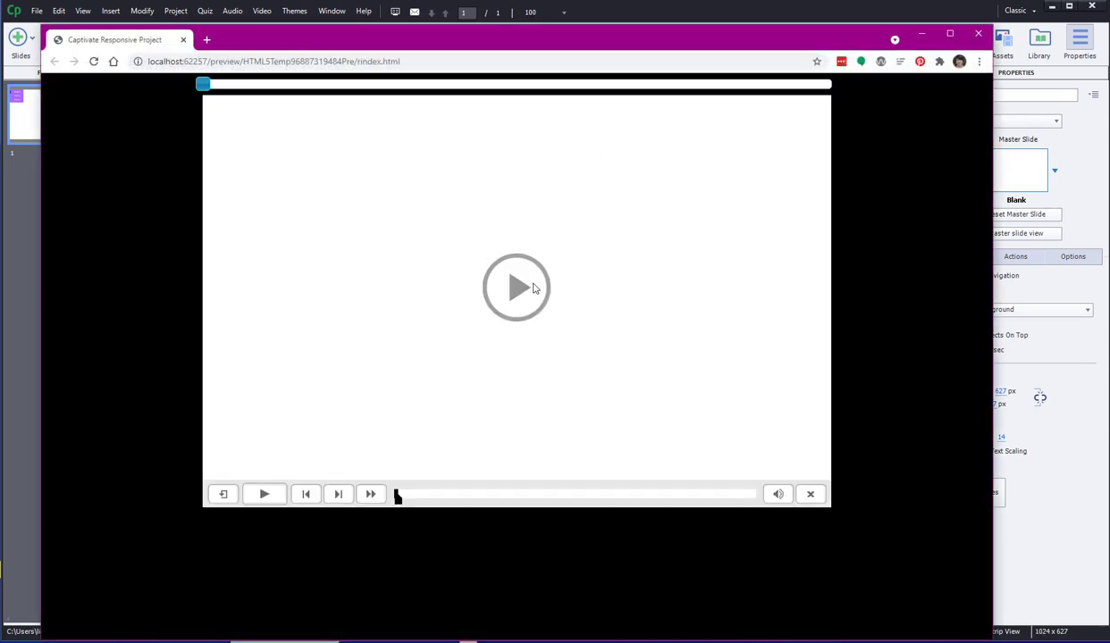
{"action": "left_click", "coordinate": [516, 288]}
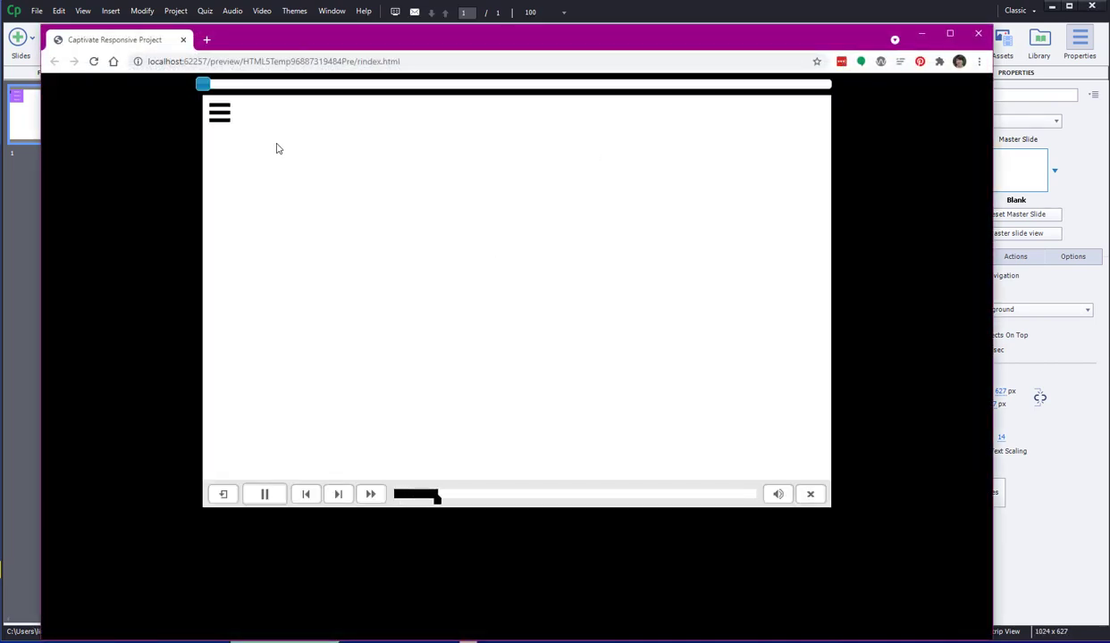
{"action": "left_click", "coordinate": [220, 118]}
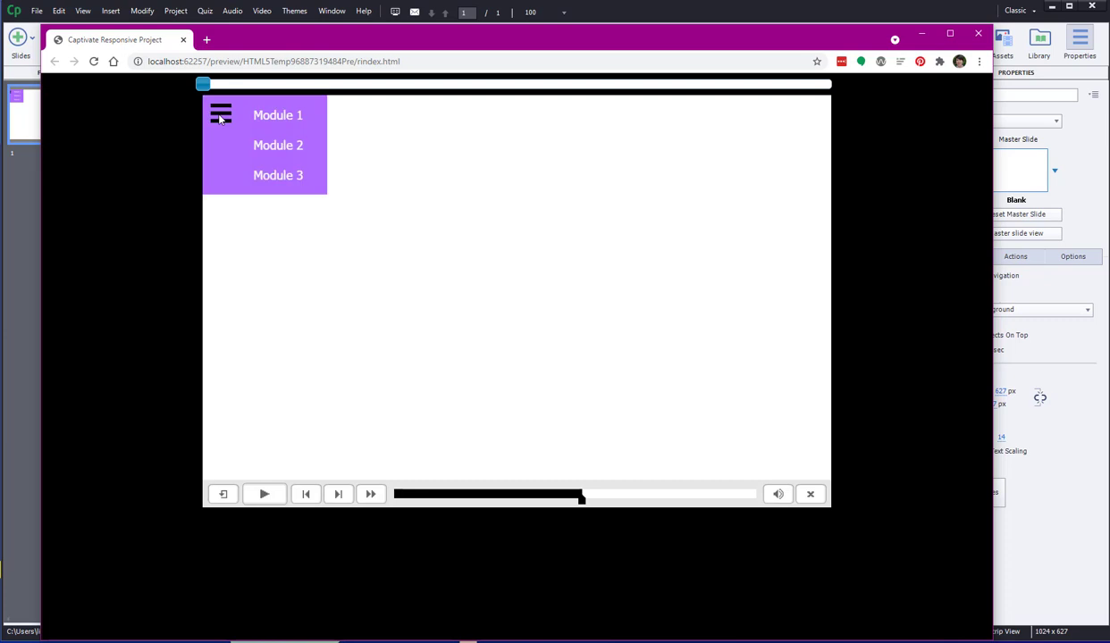
{"action": "left_click", "coordinate": [220, 119]}
{"action": "left_click", "coordinate": [220, 121]}
{"action": "left_click", "coordinate": [221, 121]}
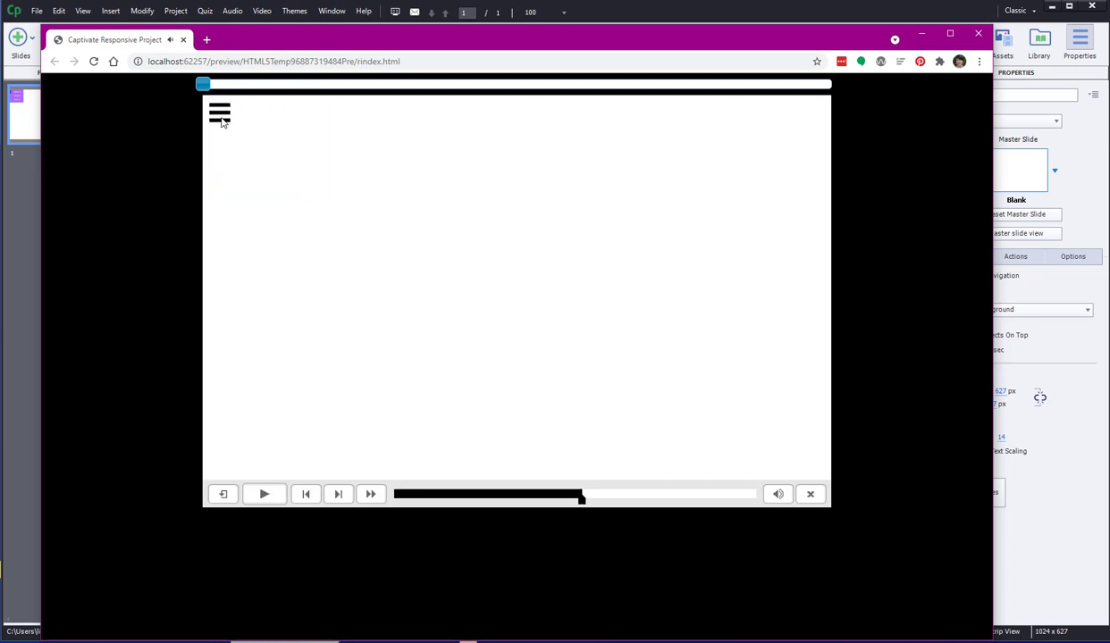
{"action": "left_click", "coordinate": [222, 122]}
{"action": "left_click", "coordinate": [222, 123]}
{"action": "left_click", "coordinate": [223, 121]}
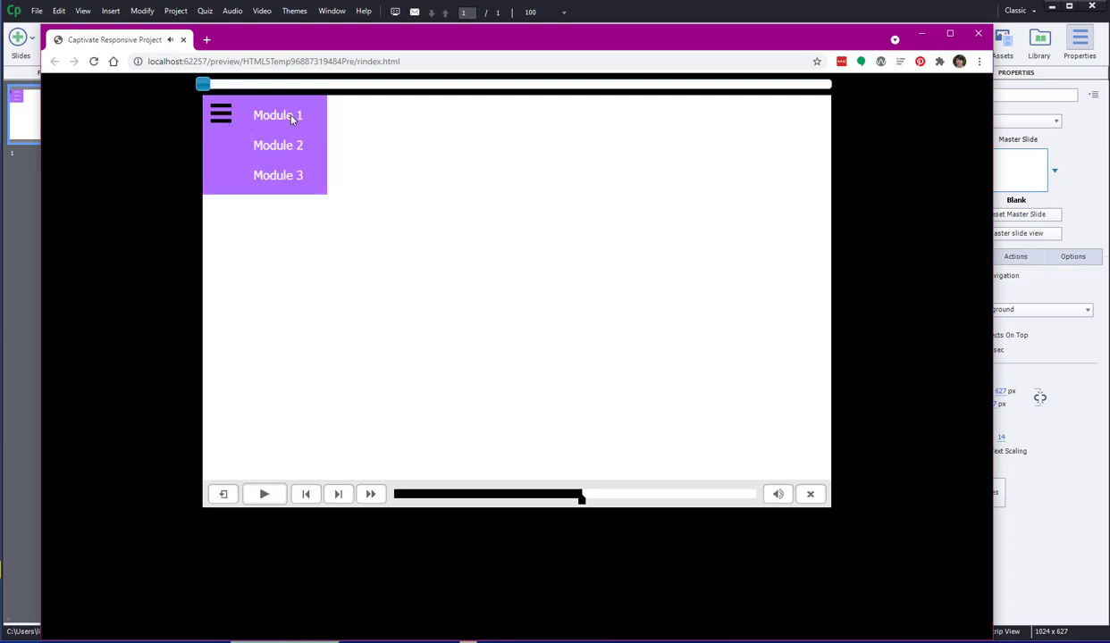
{"action": "left_click", "coordinate": [278, 185]}
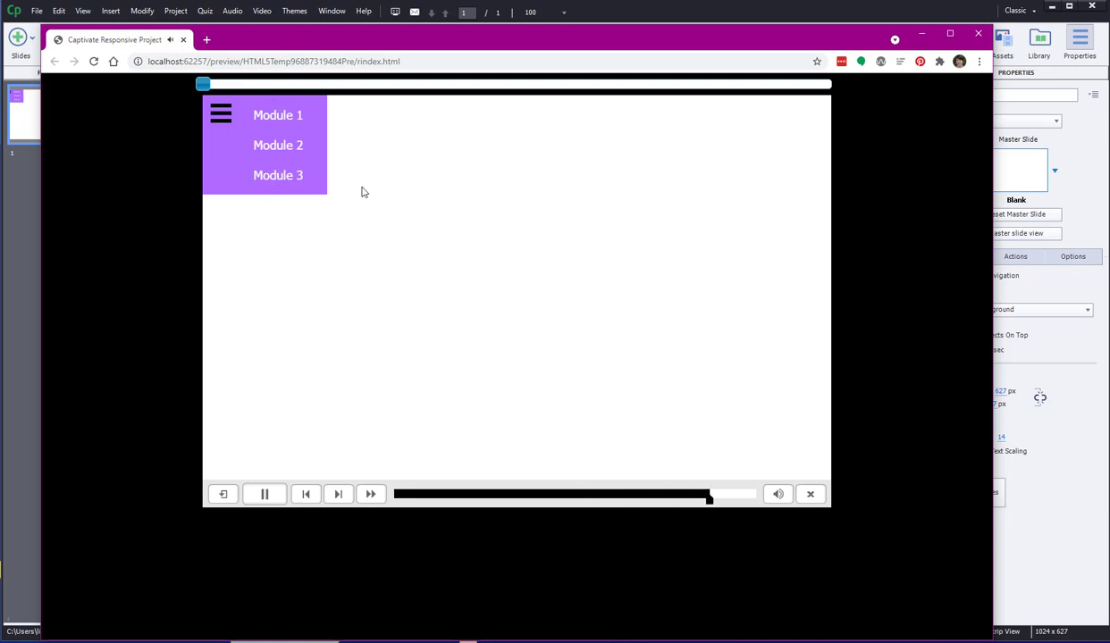
{"action": "left_click", "coordinate": [979, 36]}
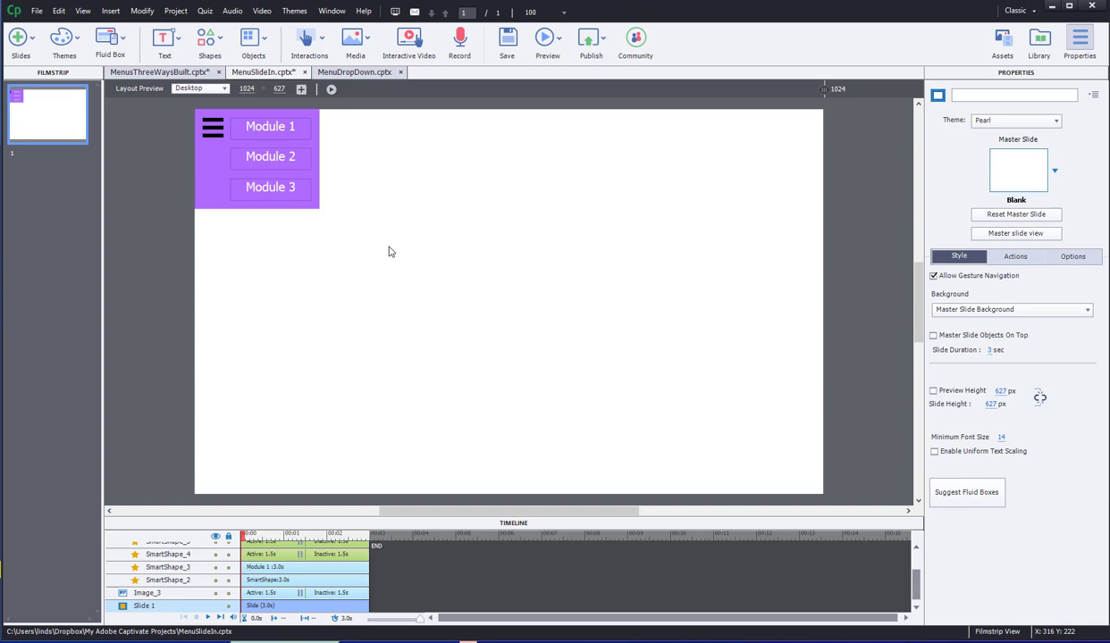
Start a new blank advanced action named OpenMenu.
{"action": "left_click", "coordinate": [210, 193]}
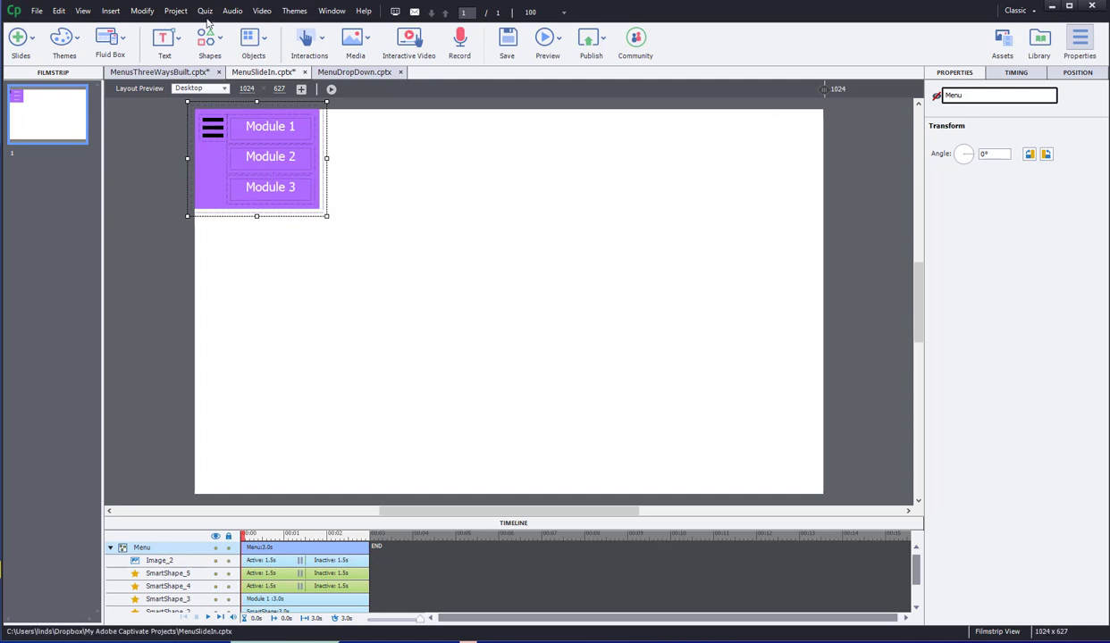
{"action": "left_click", "coordinate": [170, 13]}
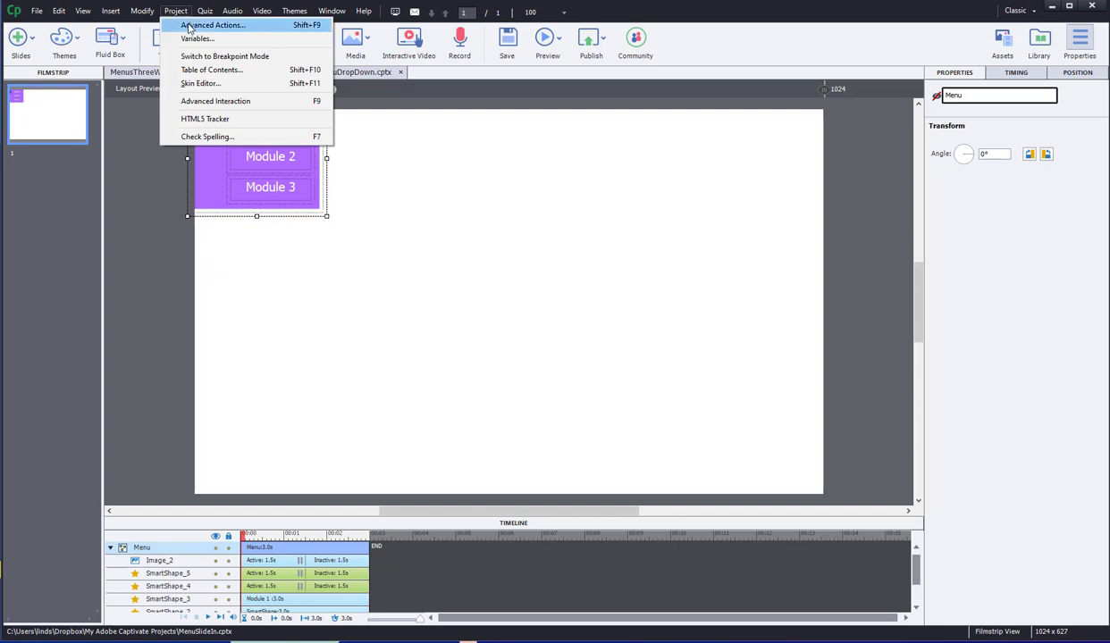
{"action": "left_click", "coordinate": [189, 26]}
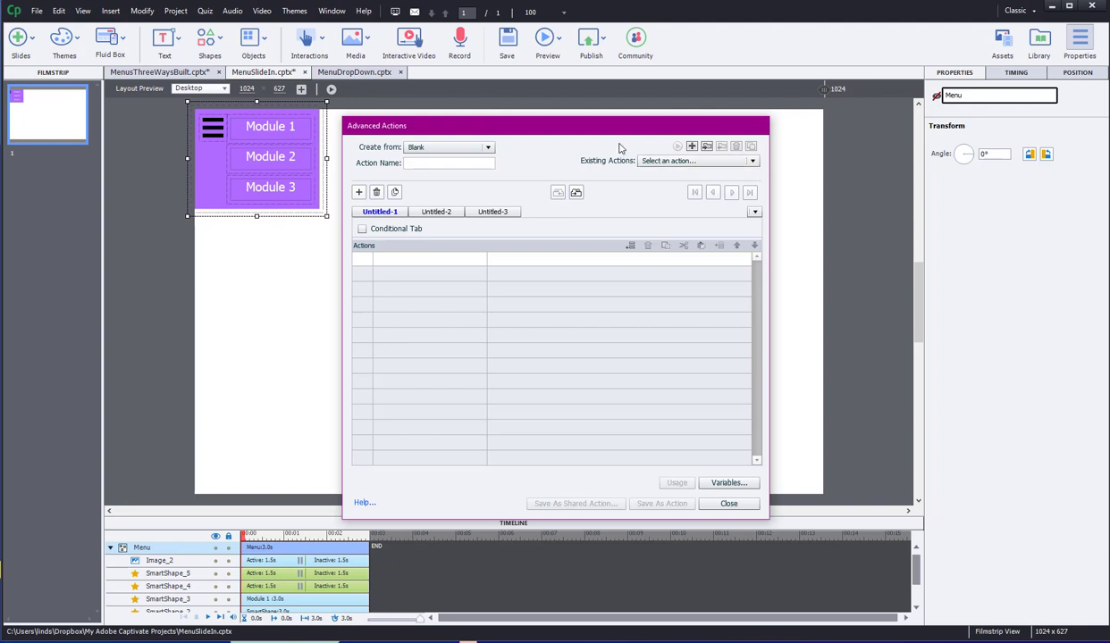
{"action": "left_click", "coordinate": [432, 163]}
{"action": "type", "text": "S"}
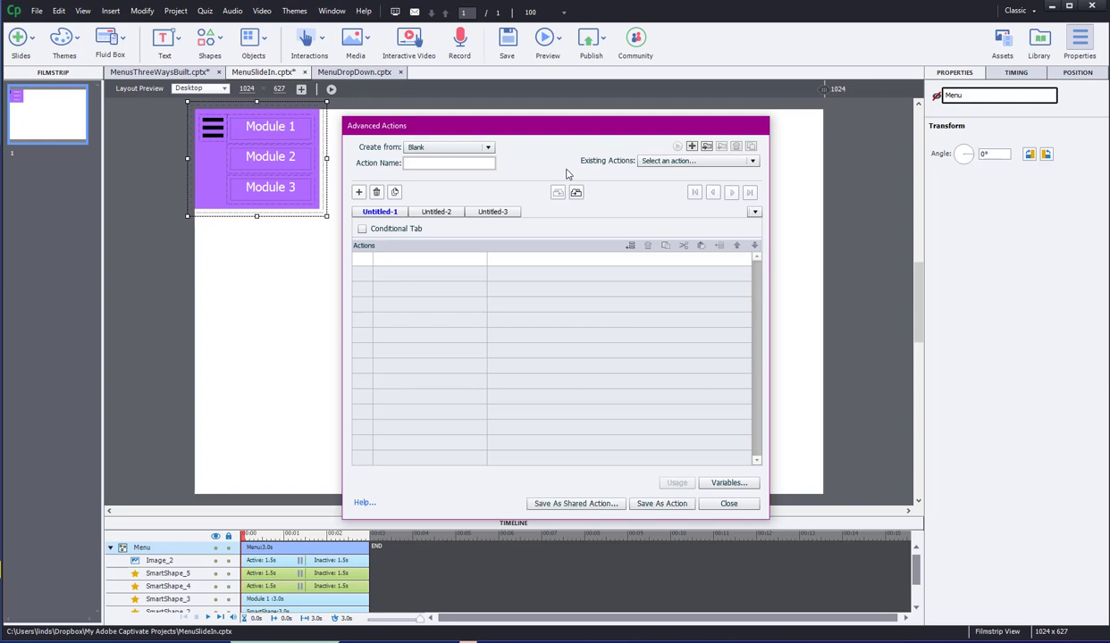
{"action": "type", "text": "OpenMenu"}
Add a Show action for the Menu group as the first line of the OpenMenu advanced action.
{"action": "left_click", "coordinate": [379, 260]}
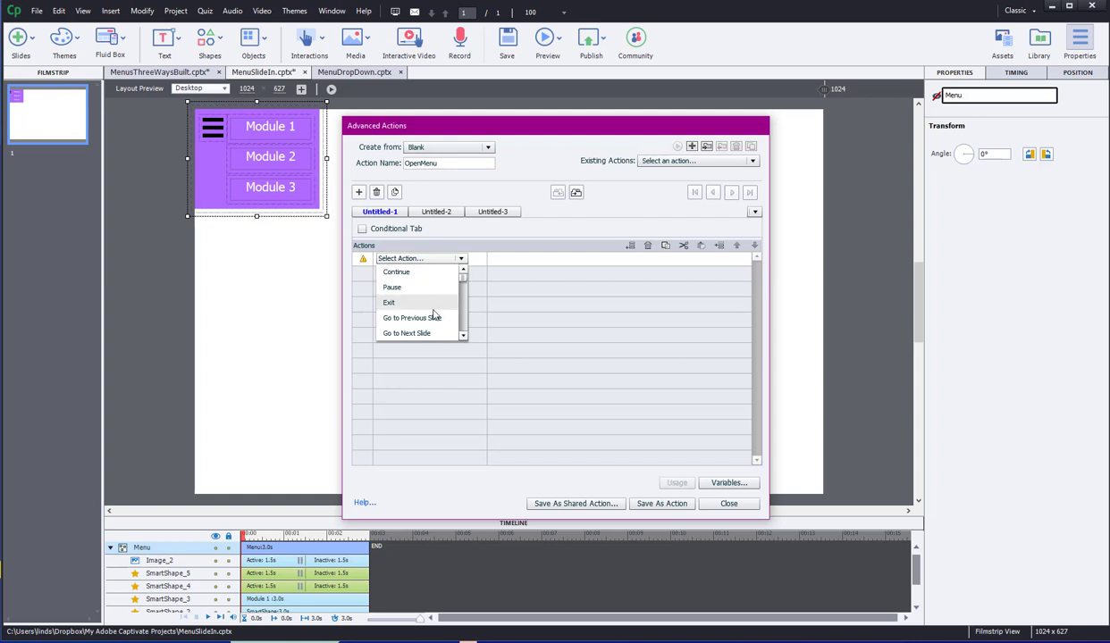
{"action": "left_click", "coordinate": [463, 336]}
{"action": "left_click", "coordinate": [463, 336]}
{"action": "left_click", "coordinate": [463, 336]}
{"action": "left_click", "coordinate": [463, 335]}
{"action": "scroll", "coordinate": [420, 304], "scroll_direction": "down", "scroll_amount": 3}
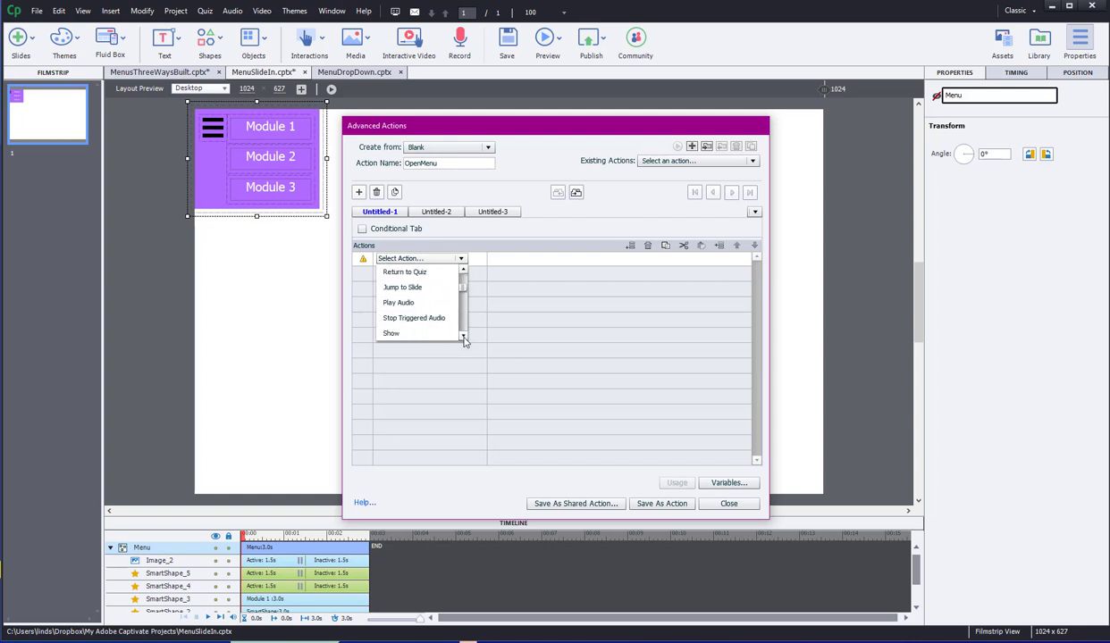
{"action": "left_click", "coordinate": [407, 308]}
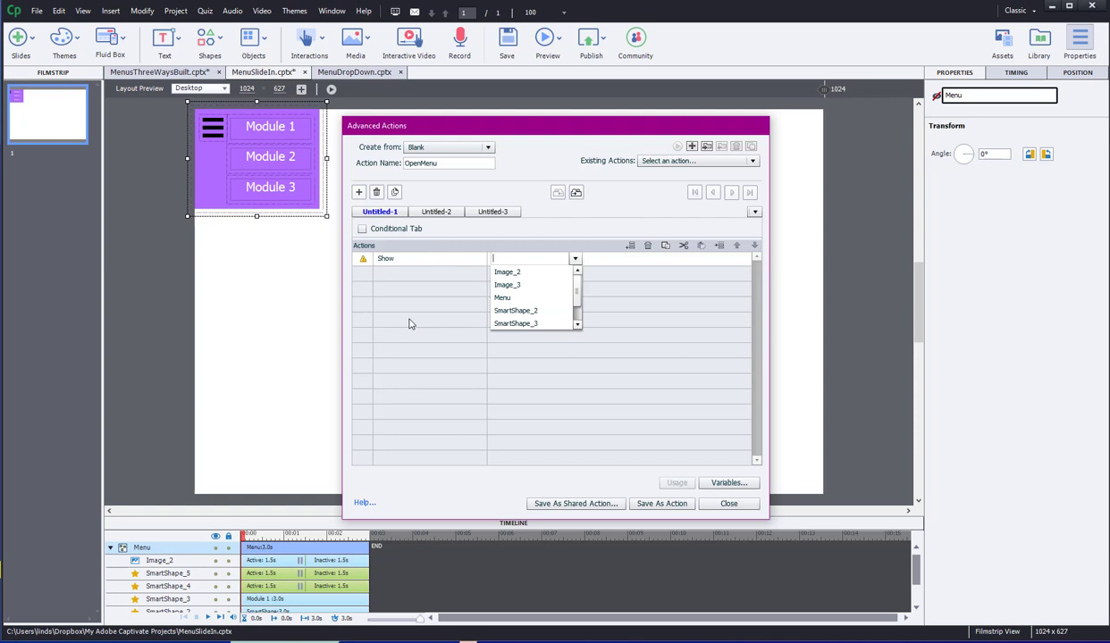
{"action": "left_click", "coordinate": [520, 299]}
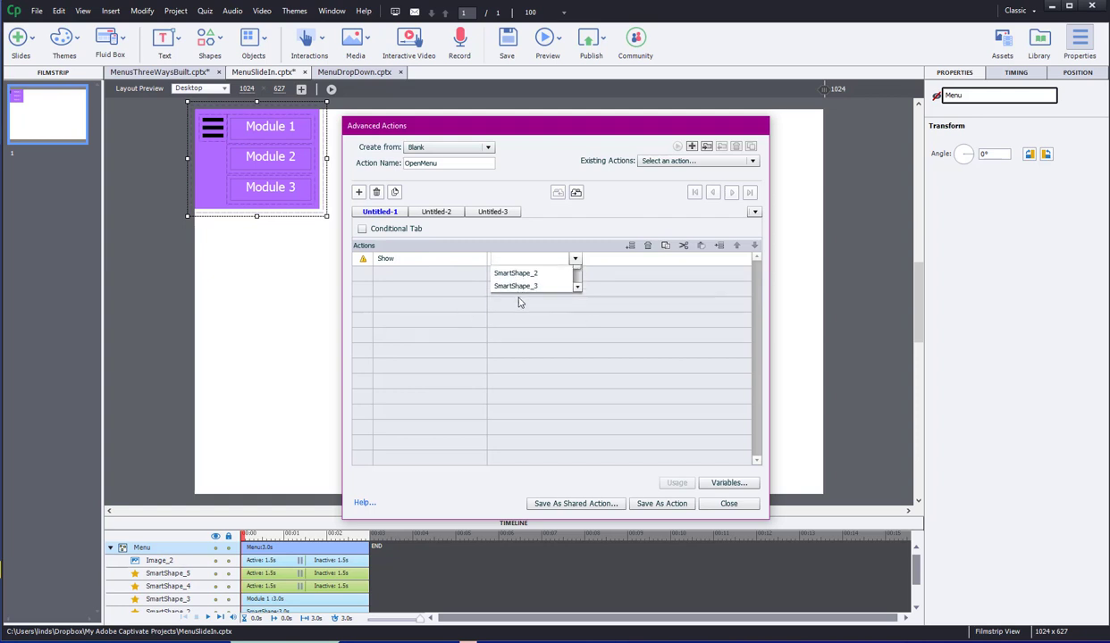
Add an Apply Effect action that gives the Menu group the Fly In From Left entrance effect.
{"action": "left_click", "coordinate": [388, 279]}
{"action": "left_click", "coordinate": [388, 279]}
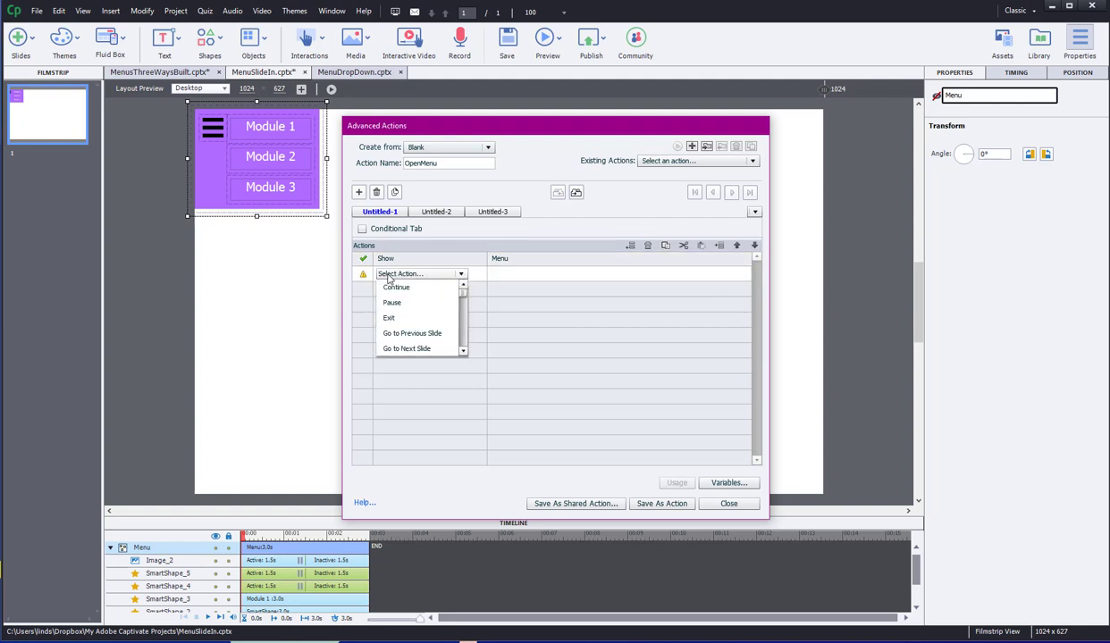
{"action": "scroll", "coordinate": [463, 352], "scroll_direction": "down", "scroll_amount": 2}
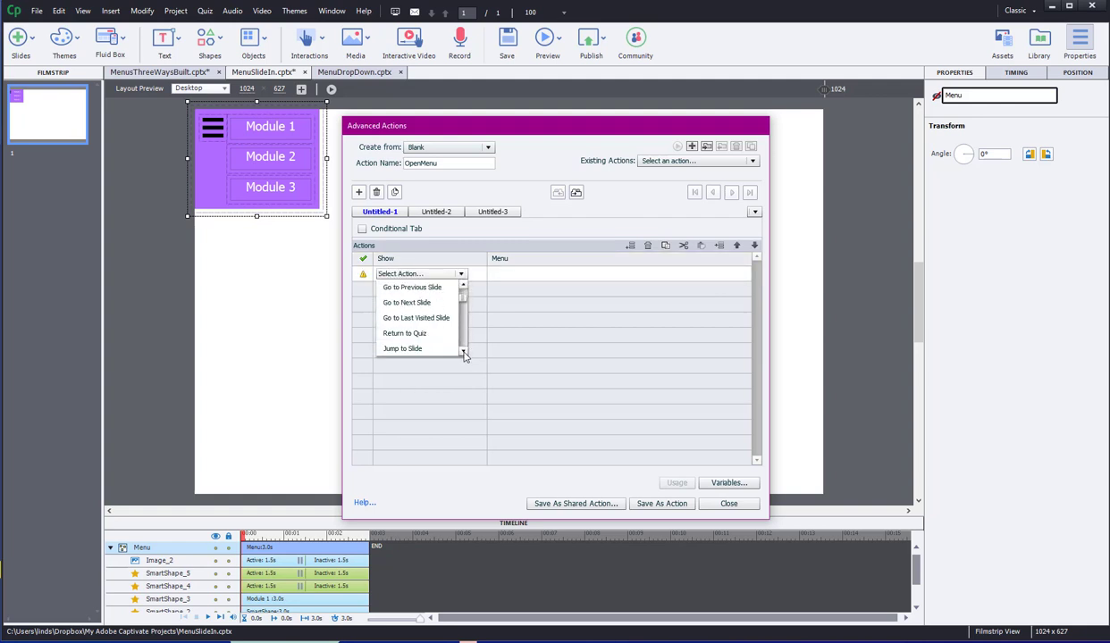
{"action": "scroll", "coordinate": [464, 354], "scroll_direction": "down", "scroll_amount": 6}
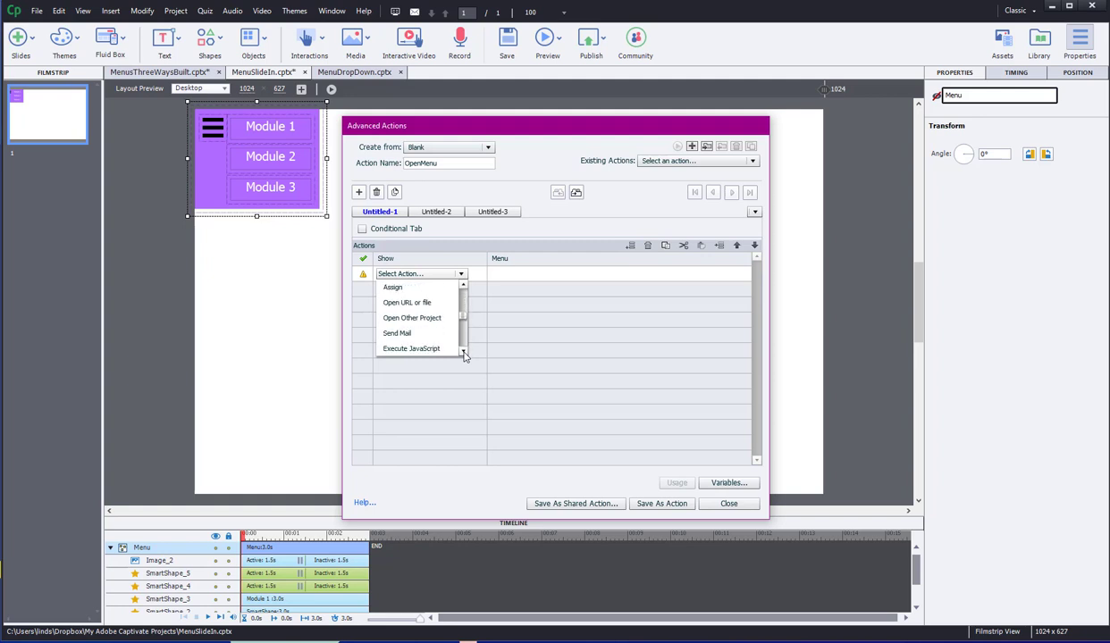
{"action": "scroll", "coordinate": [464, 354], "scroll_direction": "down", "scroll_amount": 3}
{"action": "left_click", "coordinate": [411, 349]}
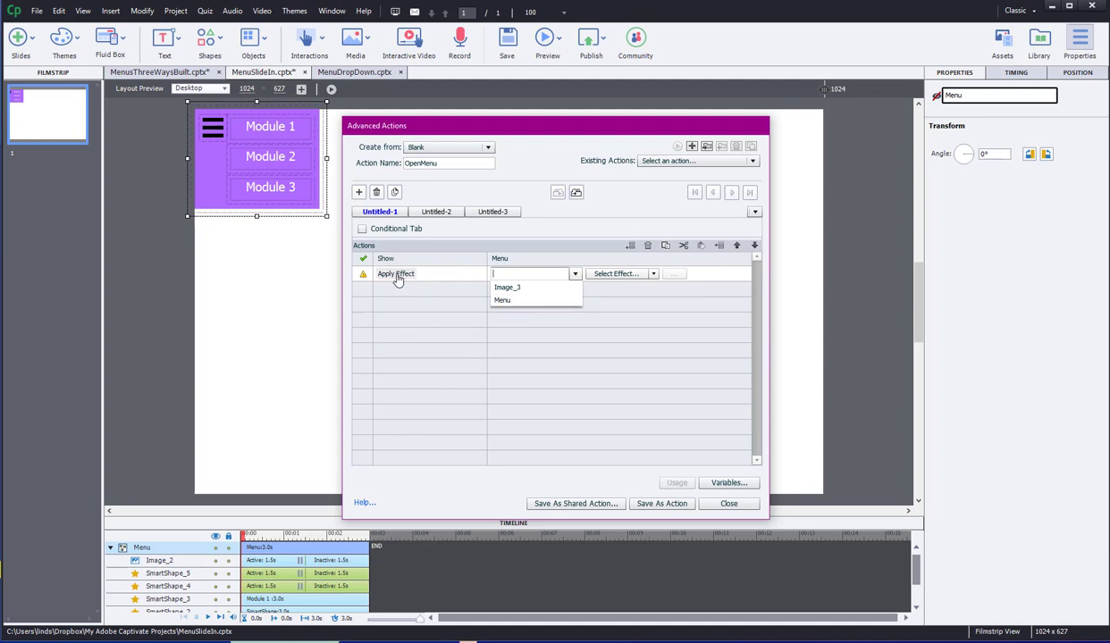
{"action": "left_click", "coordinate": [516, 305]}
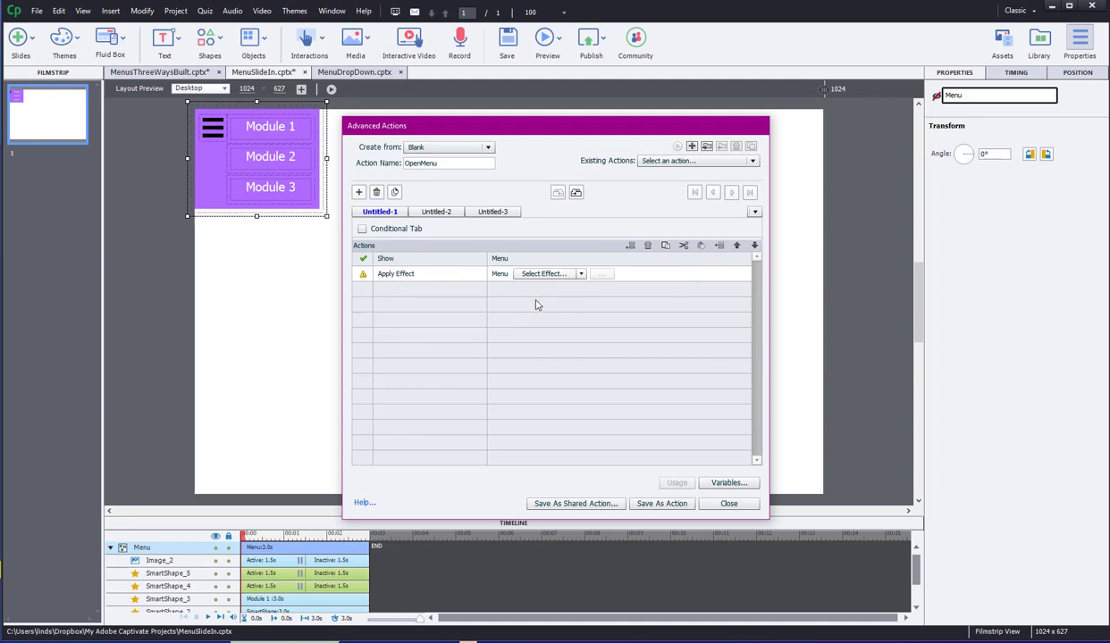
{"action": "left_click", "coordinate": [581, 274]}
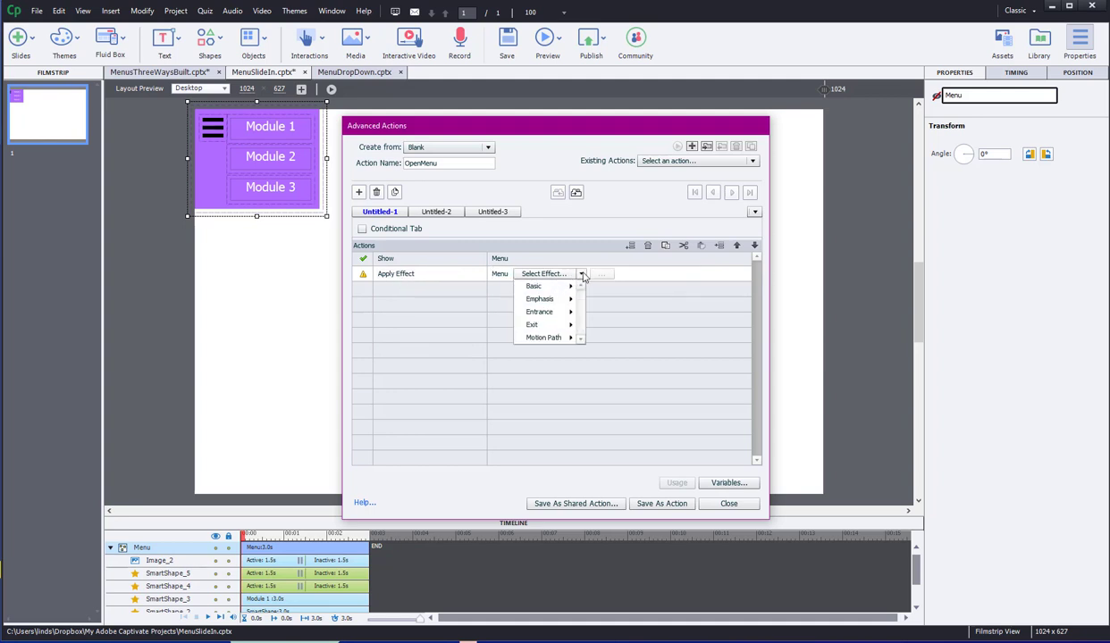
{"action": "mouse_move", "coordinate": [551, 320]}
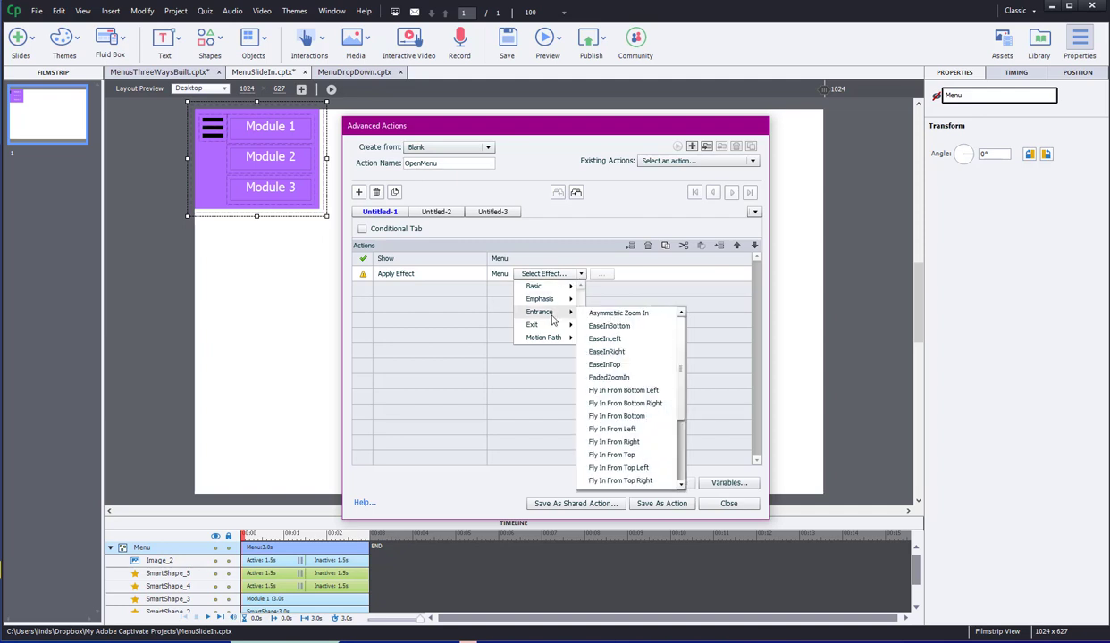
{"action": "left_click", "coordinate": [613, 429]}
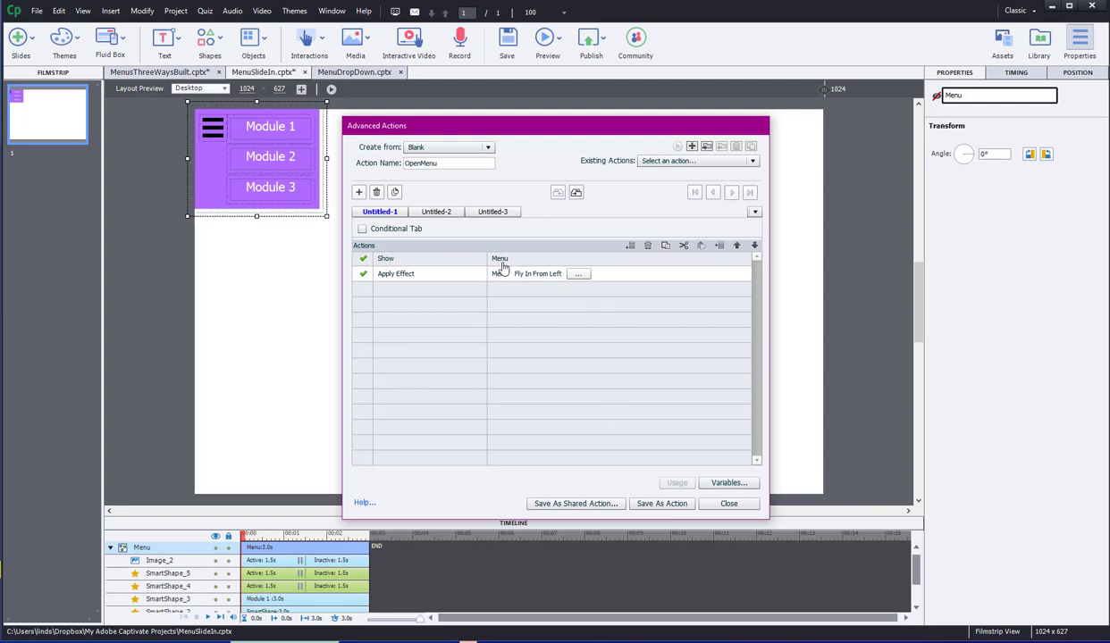
Set the Fly In From Left effect's duration to .5 sec and save the OpenMenu action.
{"action": "left_click", "coordinate": [581, 277]}
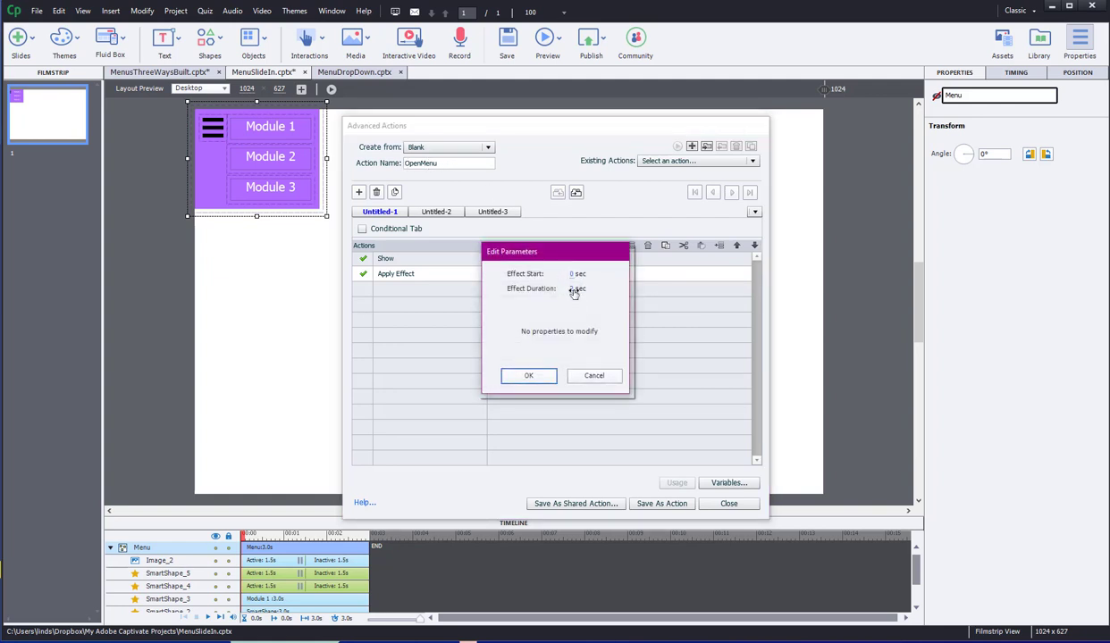
{"action": "left_click", "coordinate": [573, 288]}
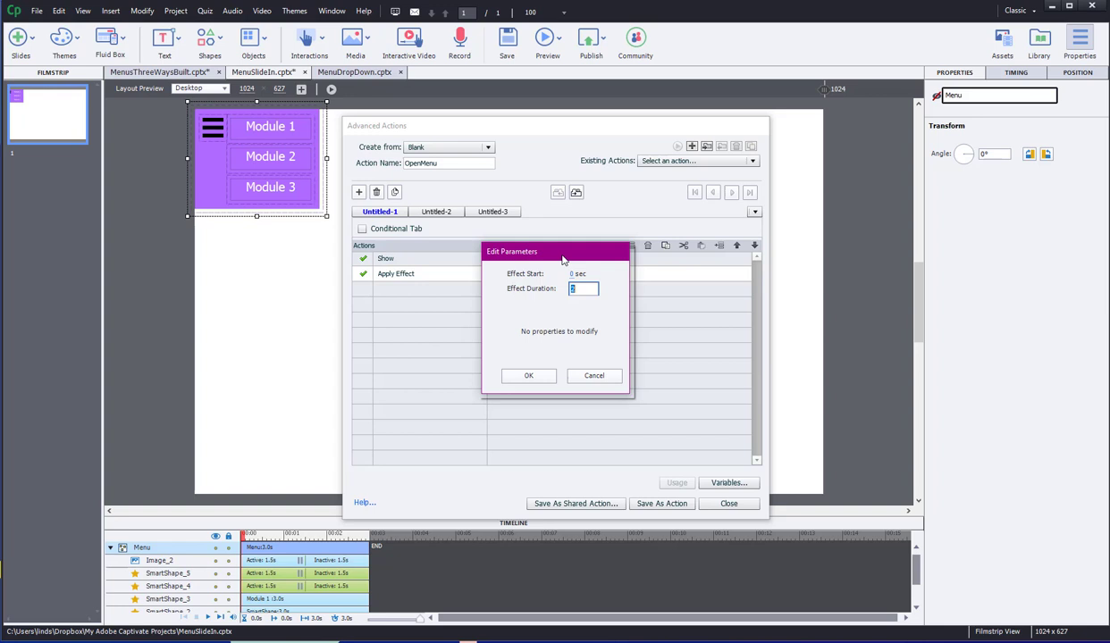
{"action": "type", "text": ".5"}
{"action": "left_click", "coordinate": [528, 375]}
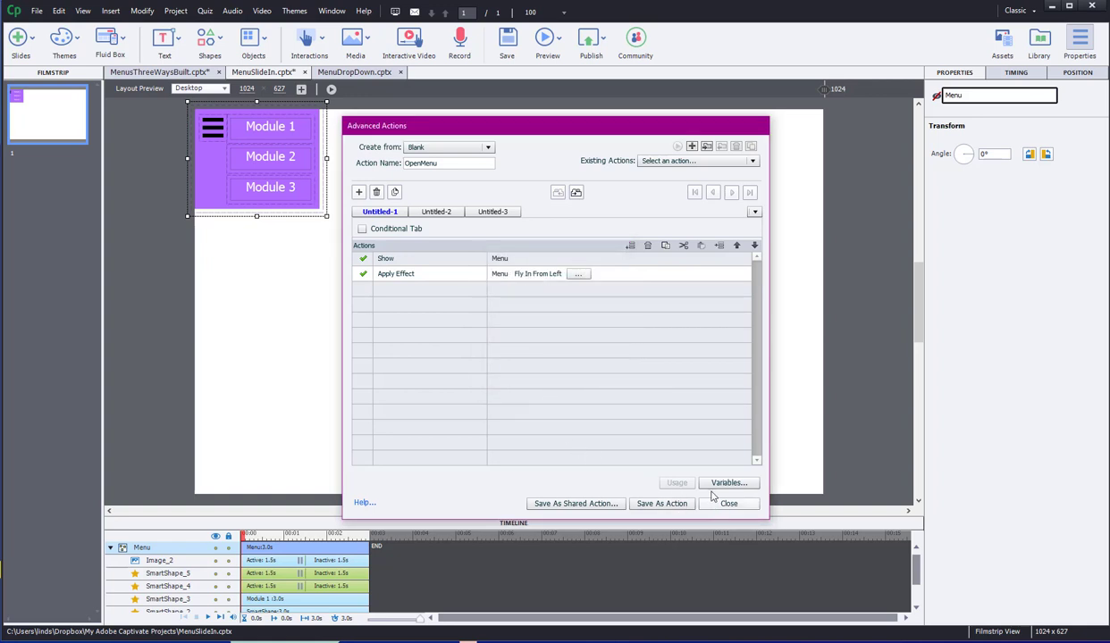
{"action": "left_click", "coordinate": [645, 502]}
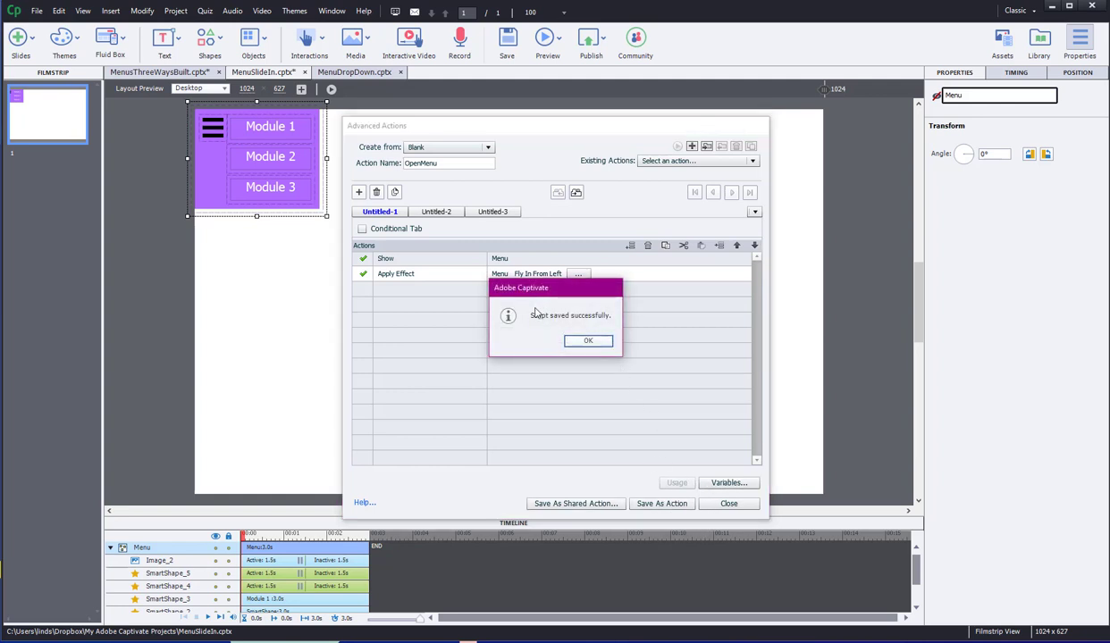
Duplicate the OpenMenu advanced action, rename the copy CloseMenu and update it.
{"action": "left_click", "coordinate": [597, 343]}
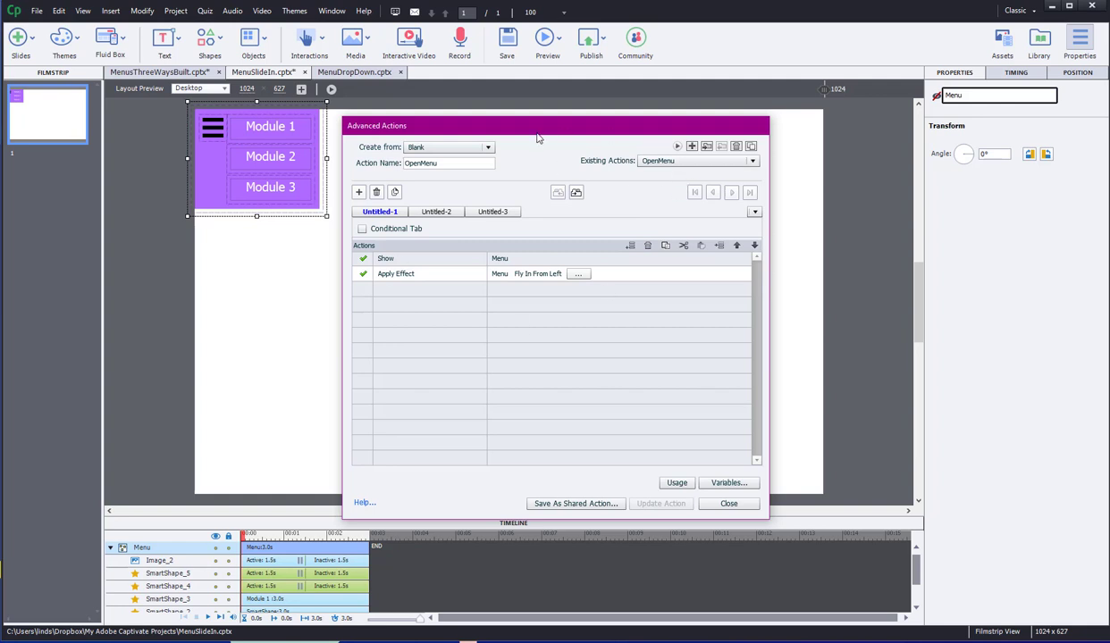
{"action": "left_click", "coordinate": [752, 149]}
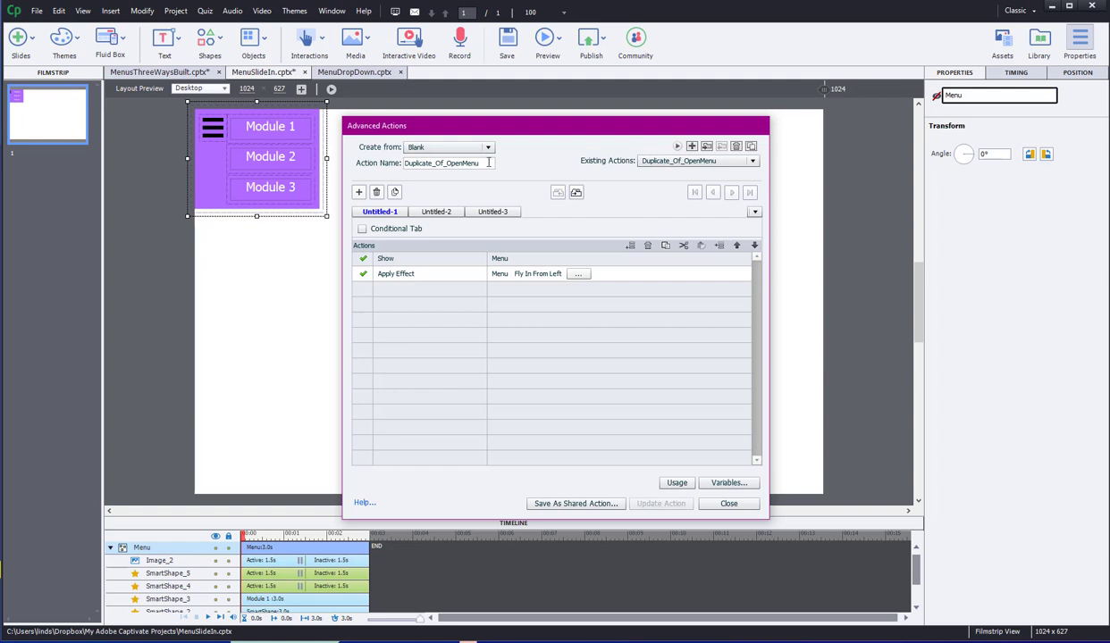
{"action": "double_click", "coordinate": [464, 161]}
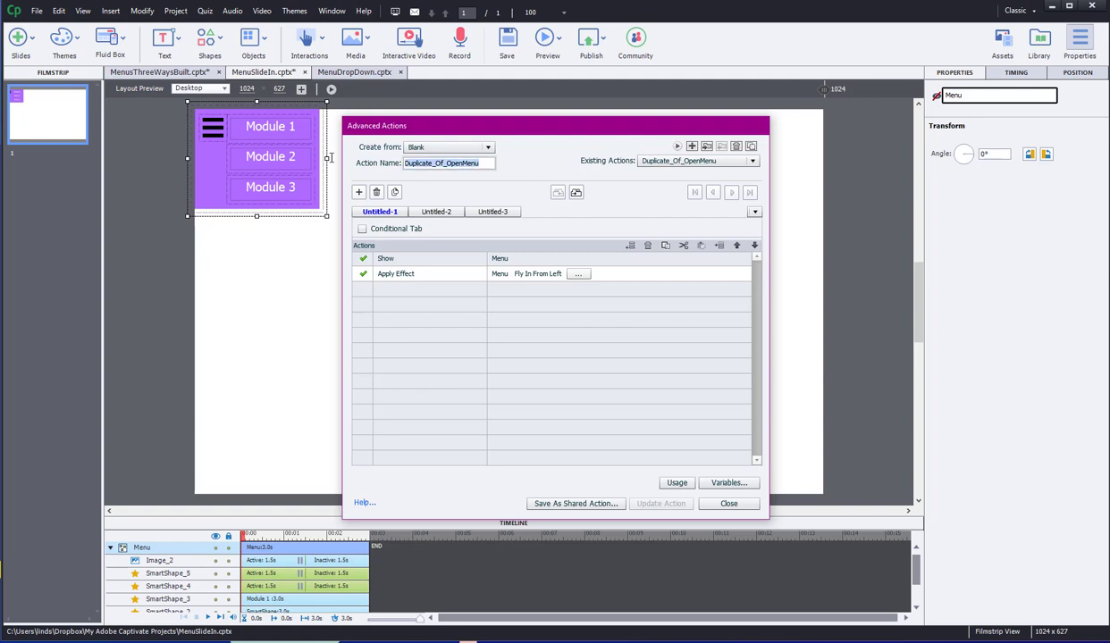
{"action": "type", "text": "Closed"}
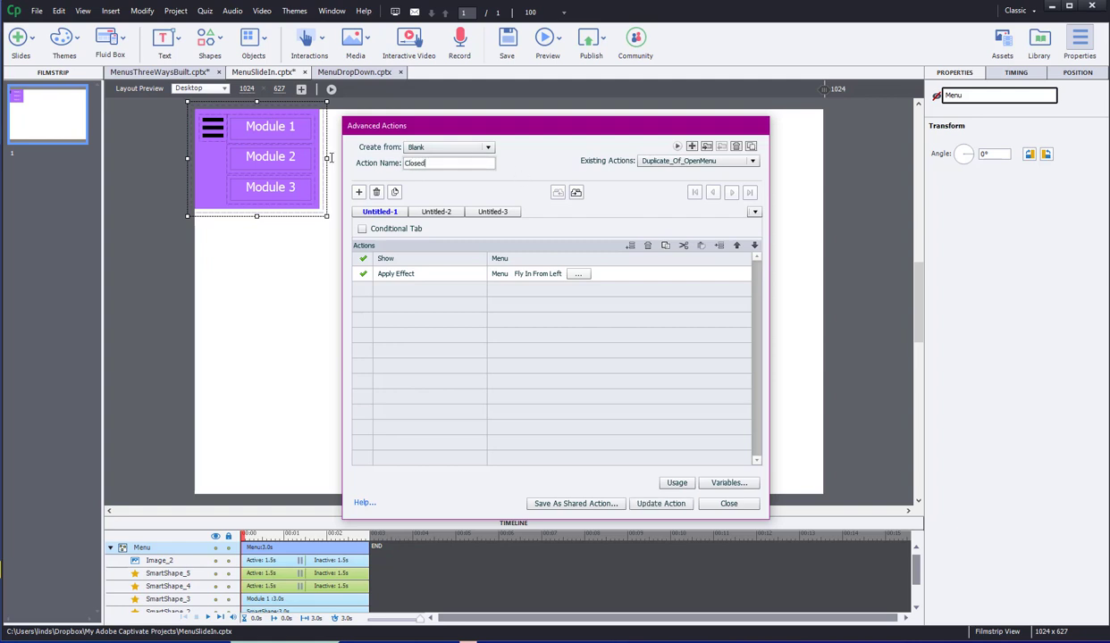
{"action": "key", "text": "BackSpace"}
{"action": "type", "text": "Menu"}
{"action": "left_click", "coordinate": [660, 505]}
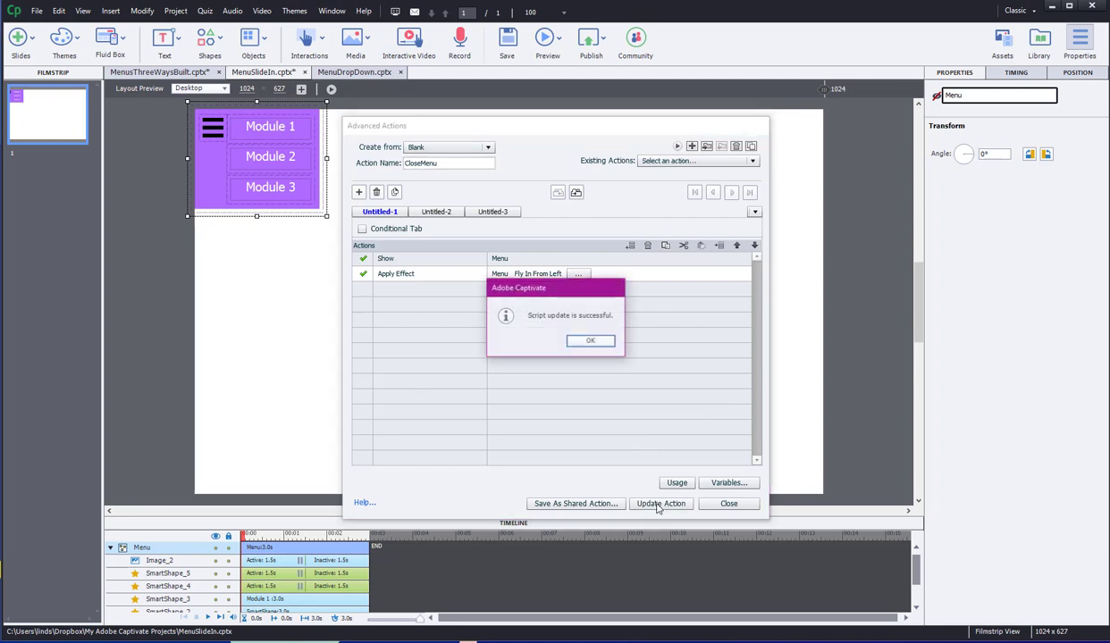
{"action": "left_click", "coordinate": [585, 344]}
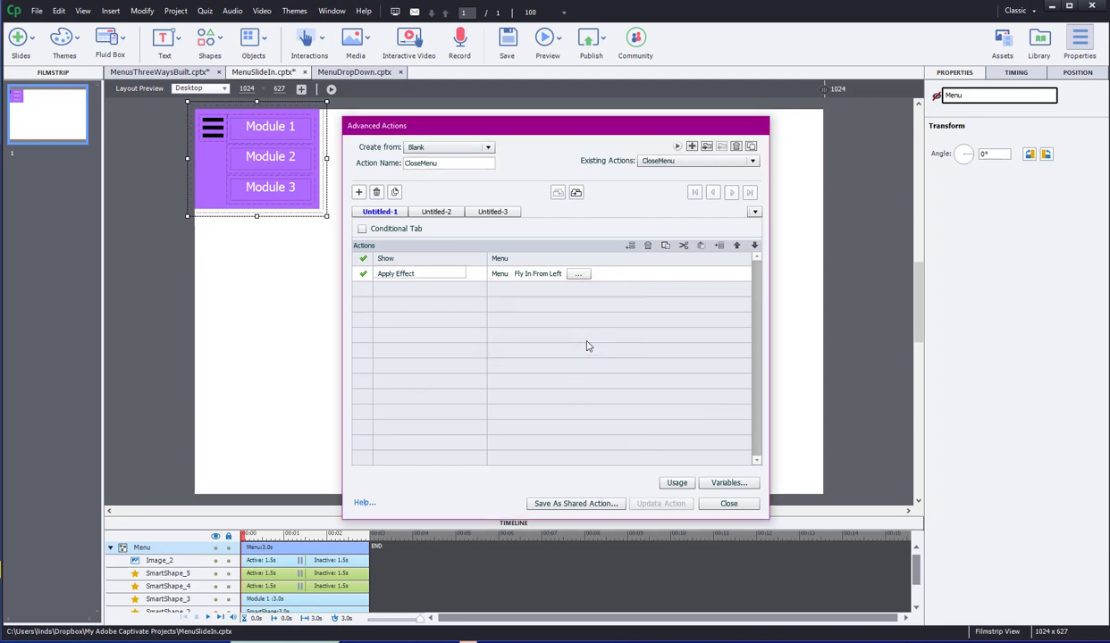
In the CloseMenu action, move Apply Effect to the first line and change the Show line to Hide for the Menu group.
{"action": "left_click", "coordinate": [657, 161]}
{"action": "left_click", "coordinate": [664, 185]}
{"action": "left_click", "coordinate": [666, 160]}
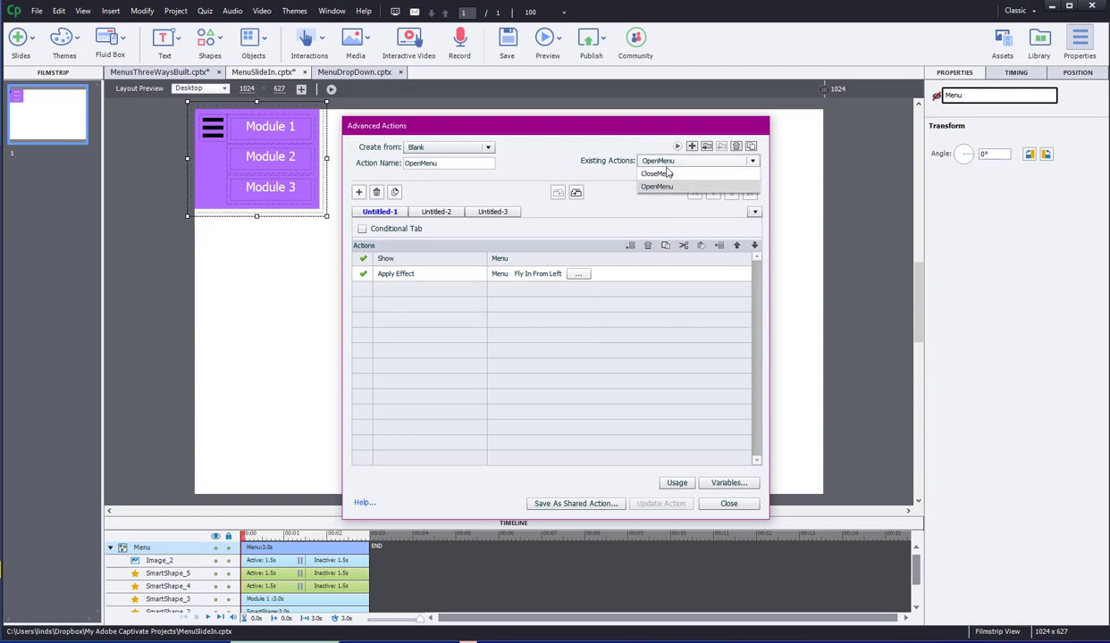
{"action": "left_click", "coordinate": [664, 179]}
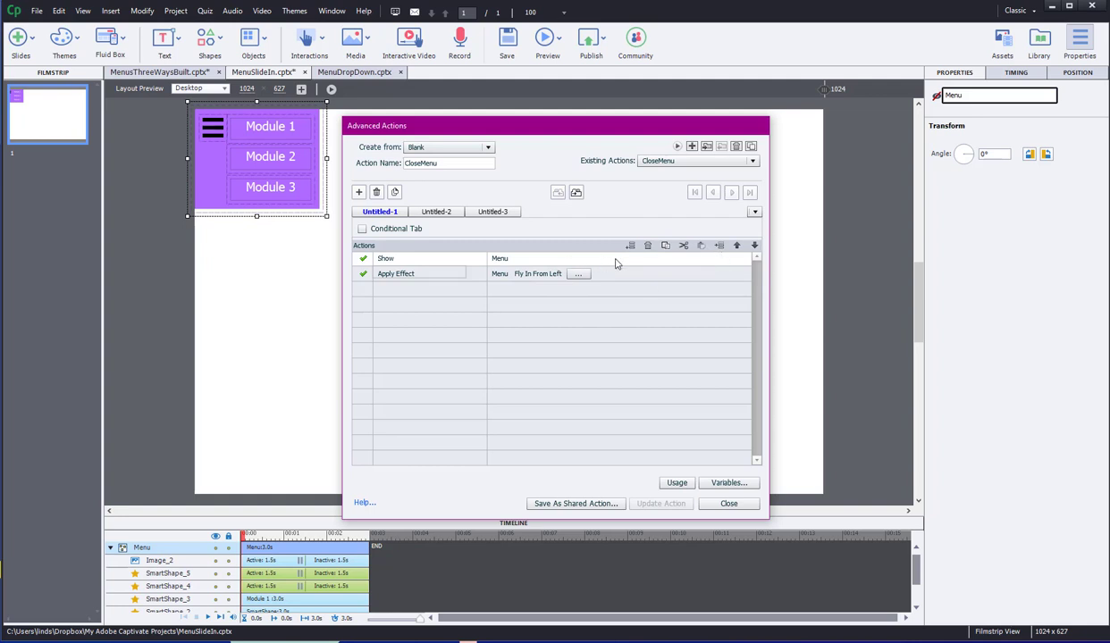
{"action": "left_click", "coordinate": [737, 245]}
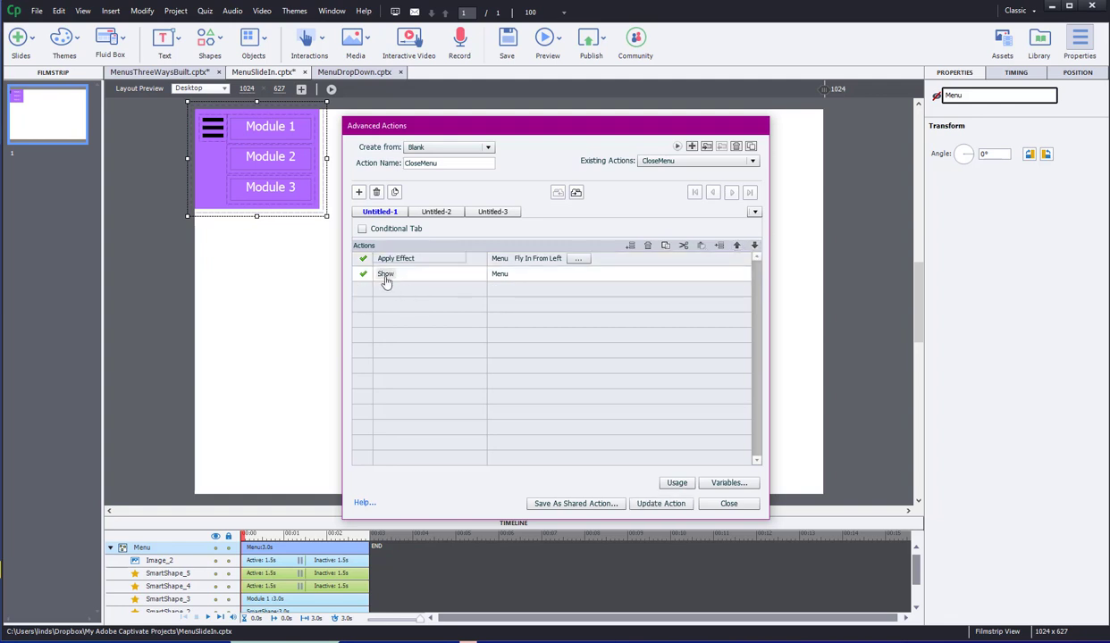
{"action": "left_click", "coordinate": [385, 279]}
{"action": "left_click", "coordinate": [386, 278]}
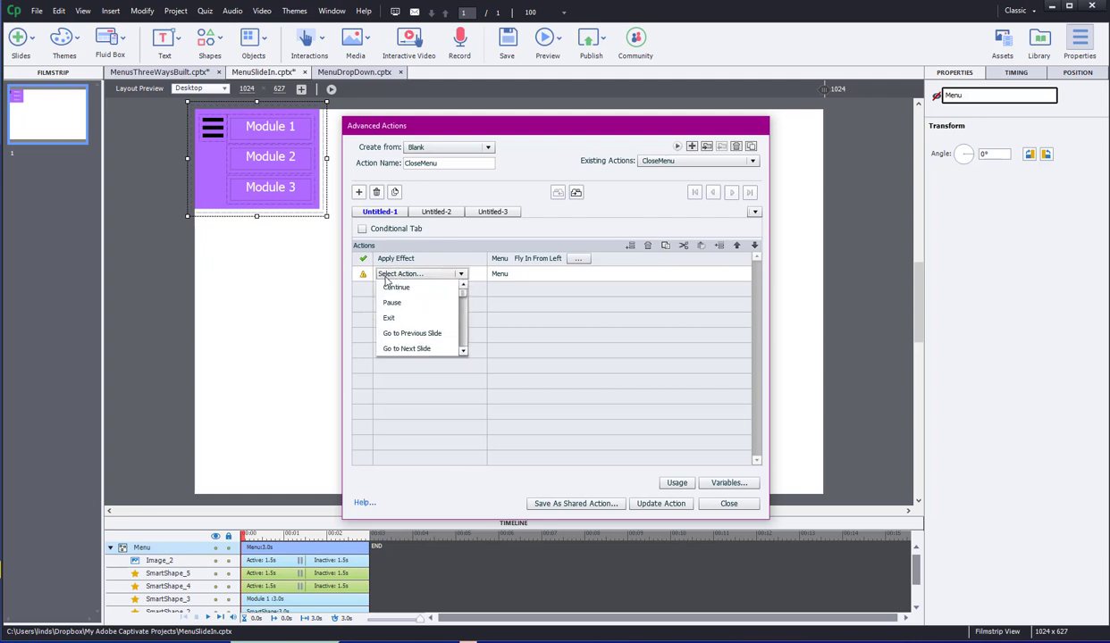
{"action": "key", "text": "h"}
{"action": "left_click", "coordinate": [386, 286]}
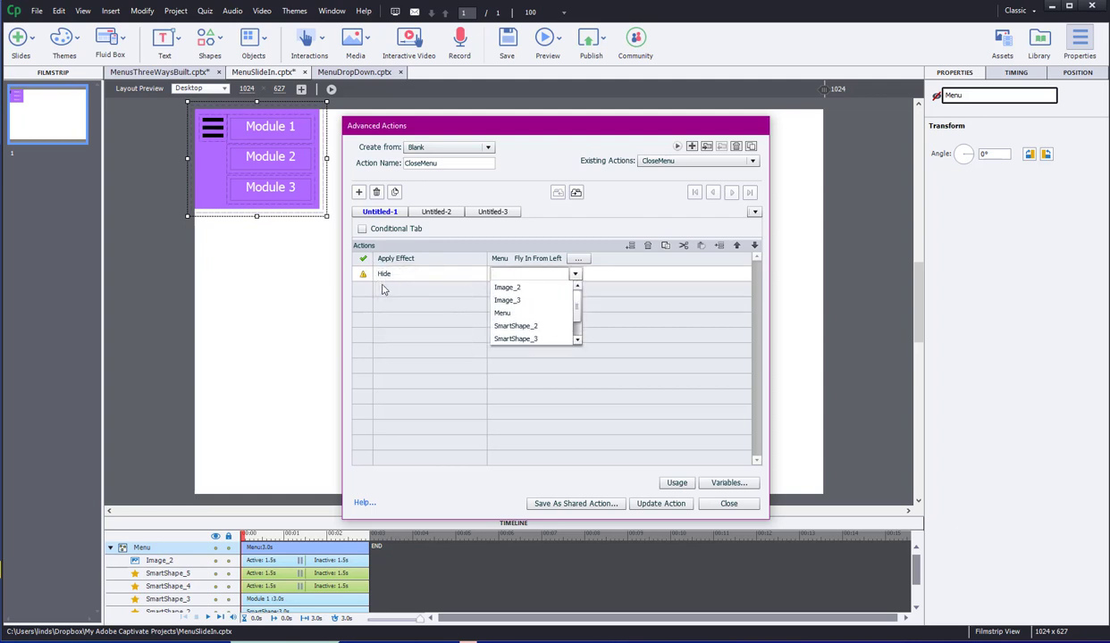
{"action": "left_click", "coordinate": [502, 313]}
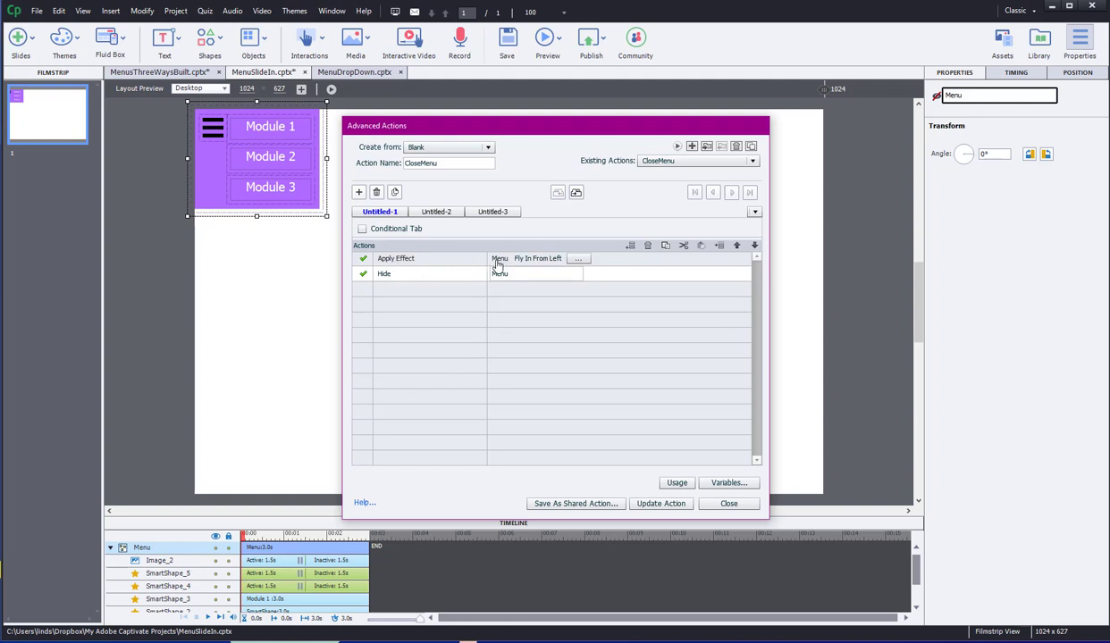
Change the Menu group's effect in the CloseMenu action to the Fly Out To Left exit effect.
{"action": "left_click", "coordinate": [547, 265]}
{"action": "left_click", "coordinate": [546, 263]}
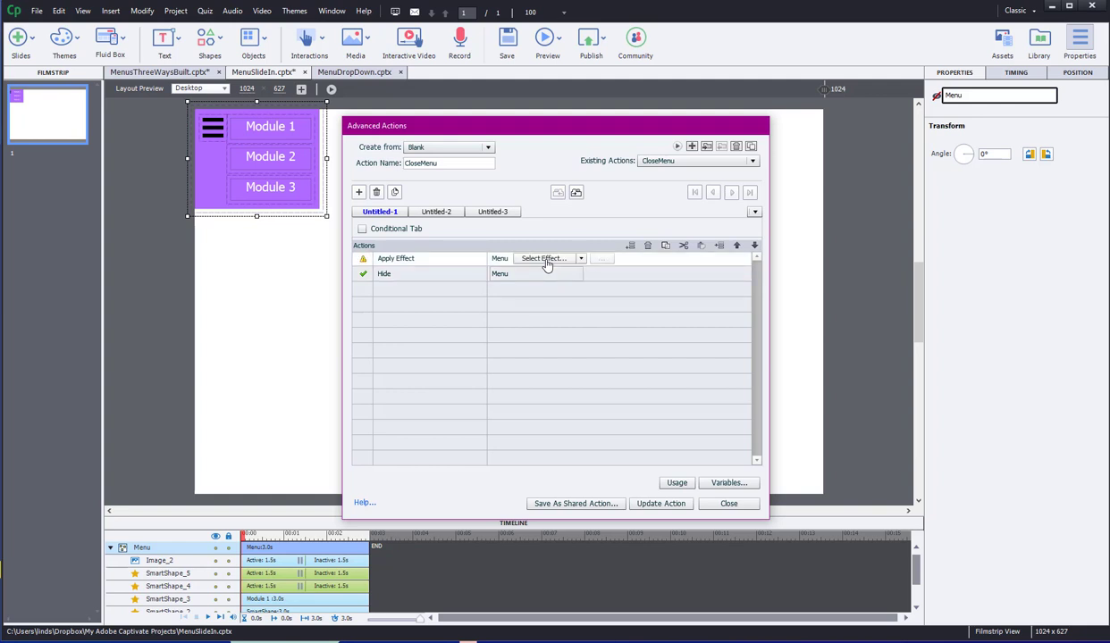
{"action": "left_click", "coordinate": [546, 260]}
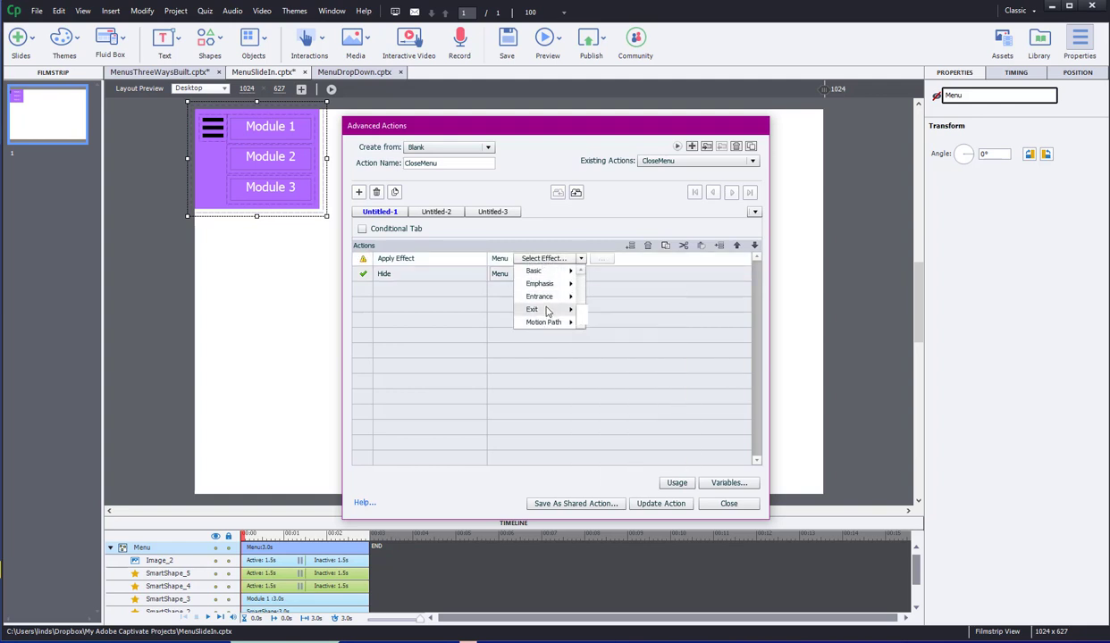
{"action": "mouse_move", "coordinate": [545, 310]}
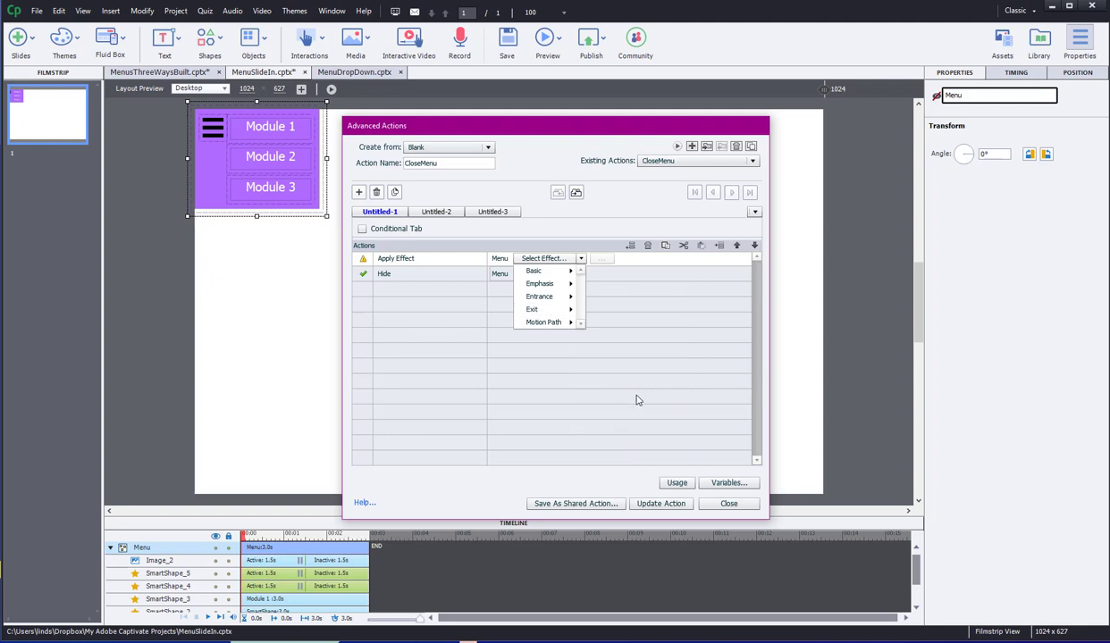
{"action": "scroll", "coordinate": [626, 366], "scroll_direction": "down", "scroll_amount": 3}
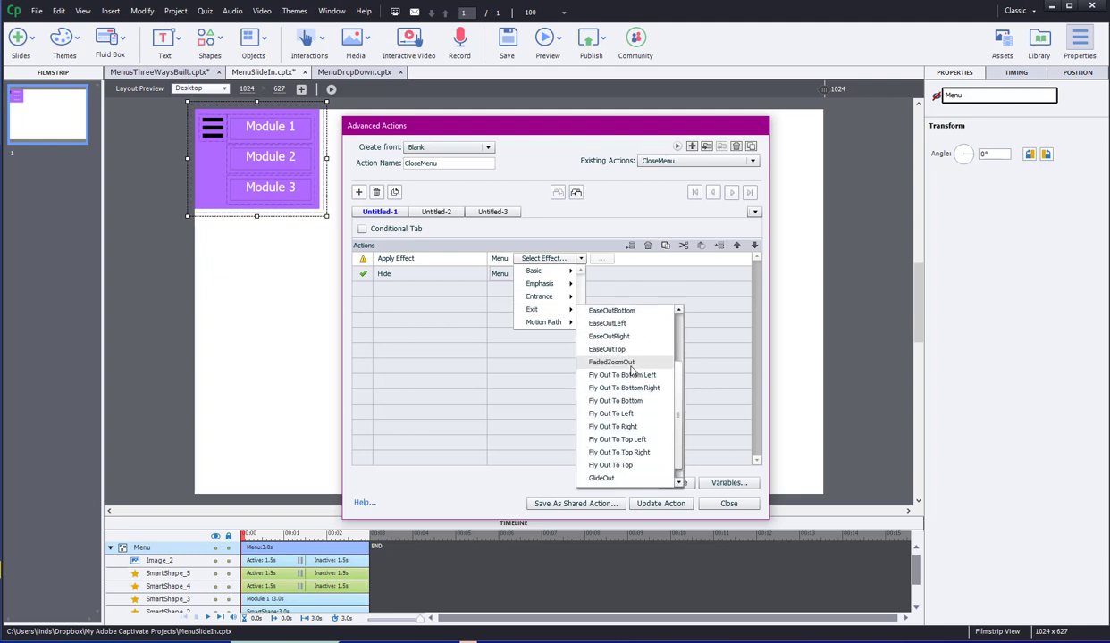
{"action": "scroll", "coordinate": [632, 368], "scroll_direction": "down", "scroll_amount": 1}
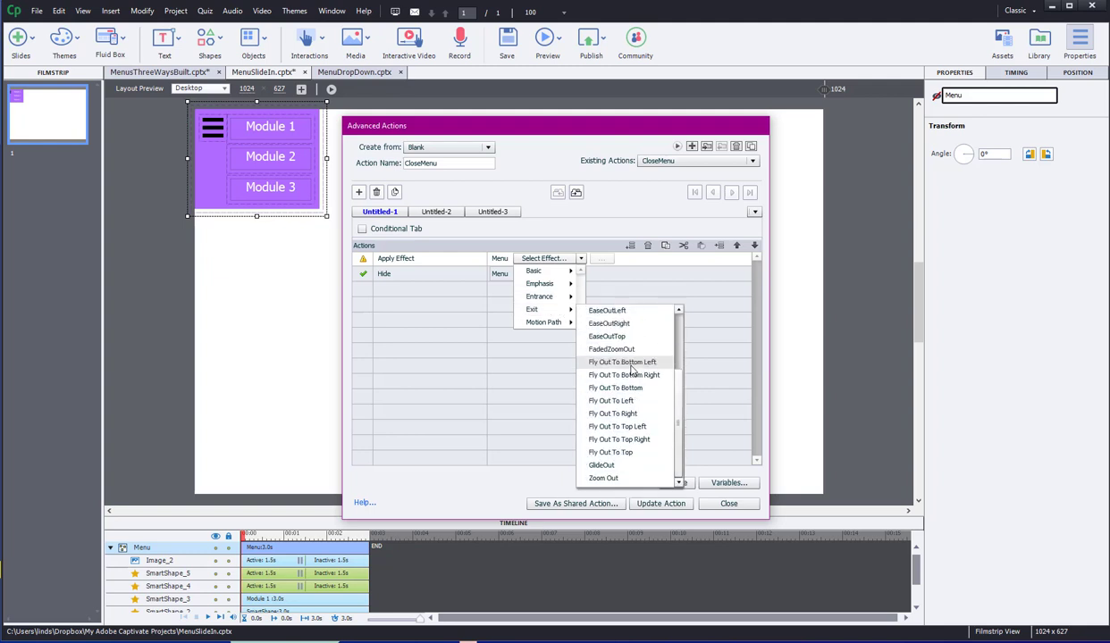
{"action": "left_click", "coordinate": [618, 400]}
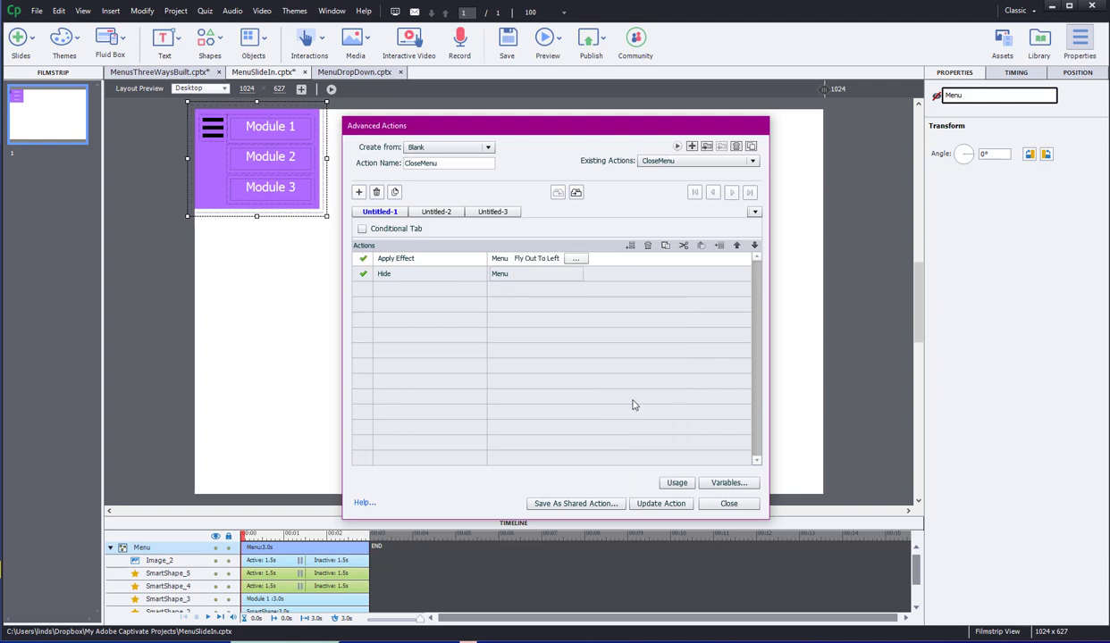
Edit the Fly Out To Left effect's duration, update the CloseMenu action and close the advanced actions editor.
{"action": "left_click", "coordinate": [575, 259]}
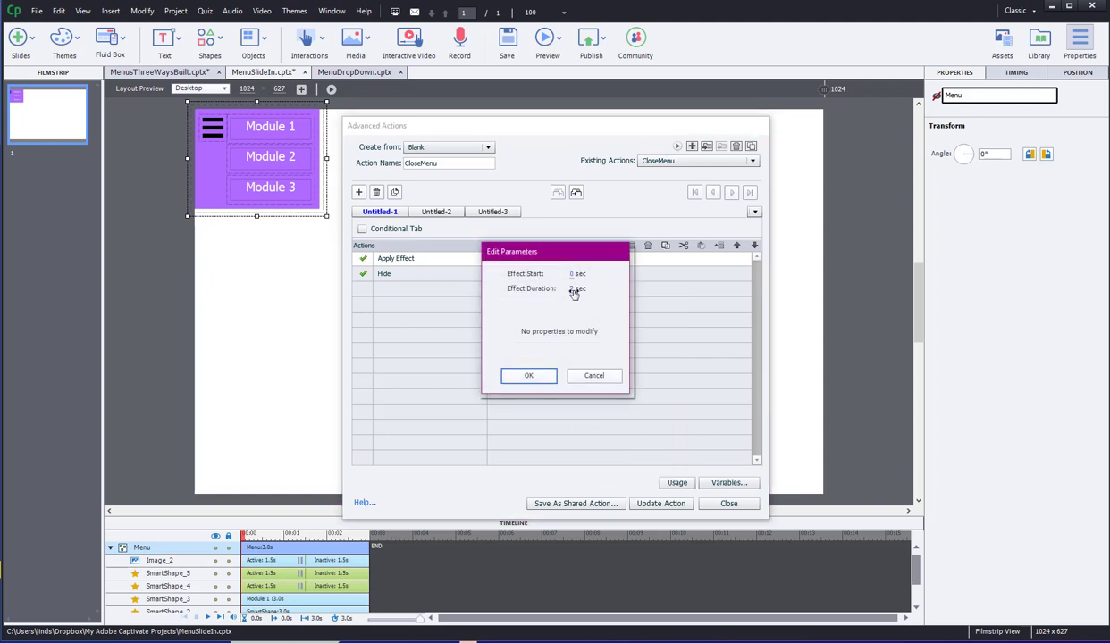
{"action": "double_click", "coordinate": [571, 289]}
{"action": "left_click", "coordinate": [525, 375]}
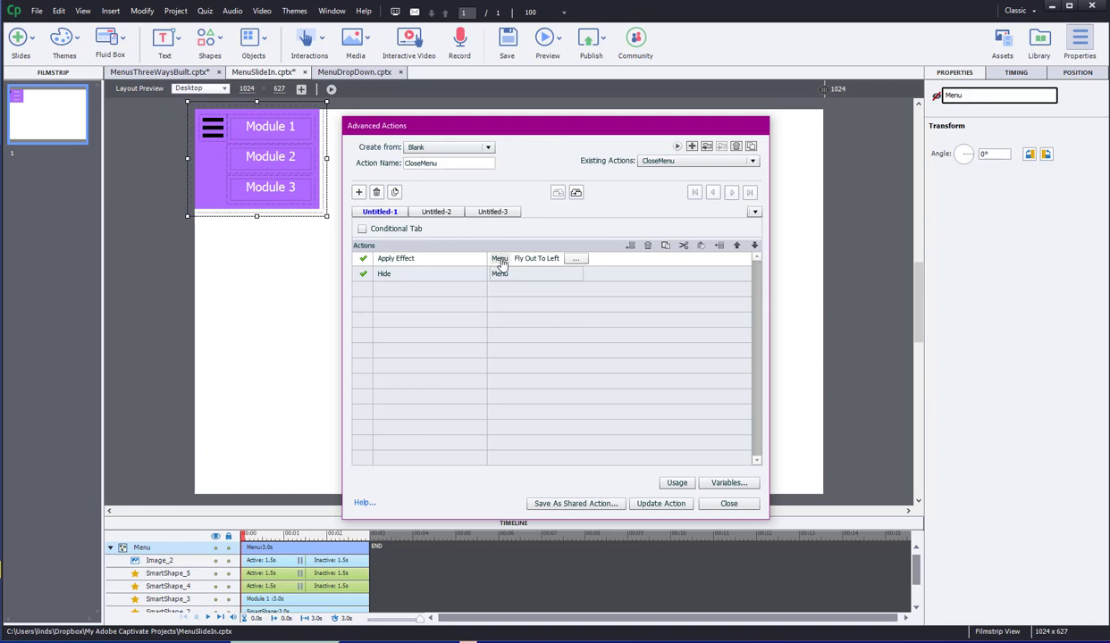
{"action": "left_click", "coordinate": [664, 505]}
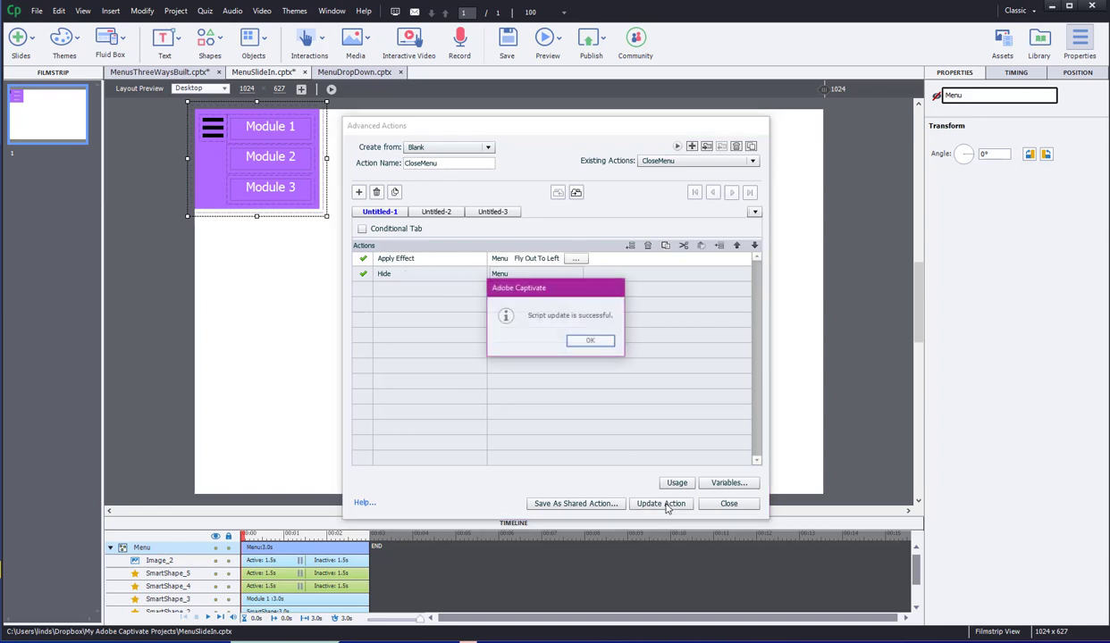
{"action": "left_click", "coordinate": [585, 341]}
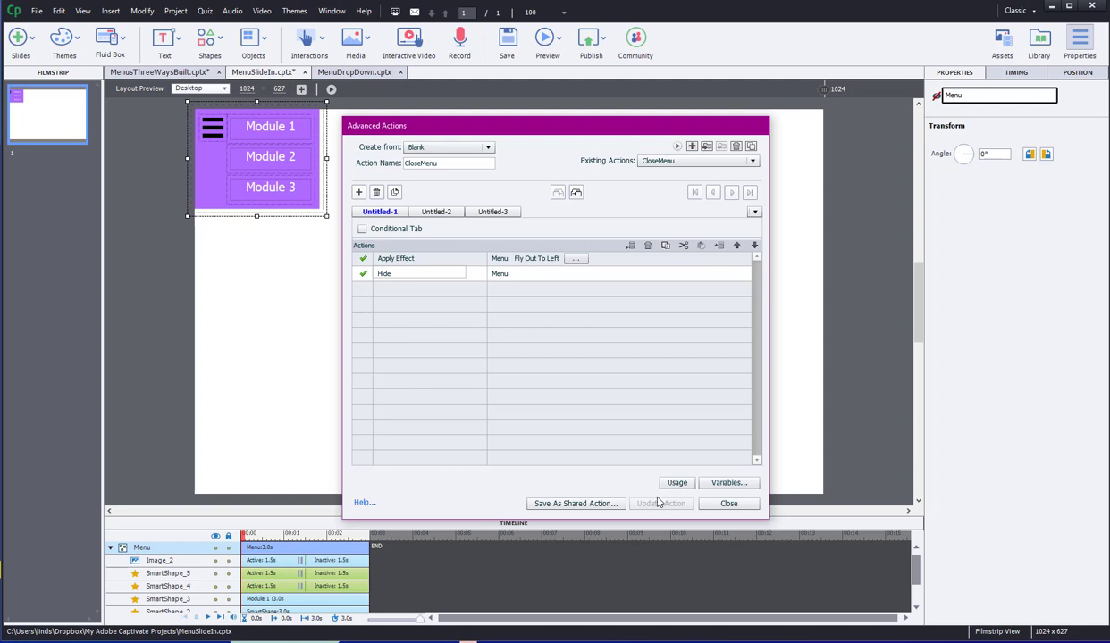
{"action": "left_click", "coordinate": [728, 504]}
Make the hamburger button inside the Menu group execute the CloseMenu advanced action on success.
{"action": "left_click", "coordinate": [585, 297]}
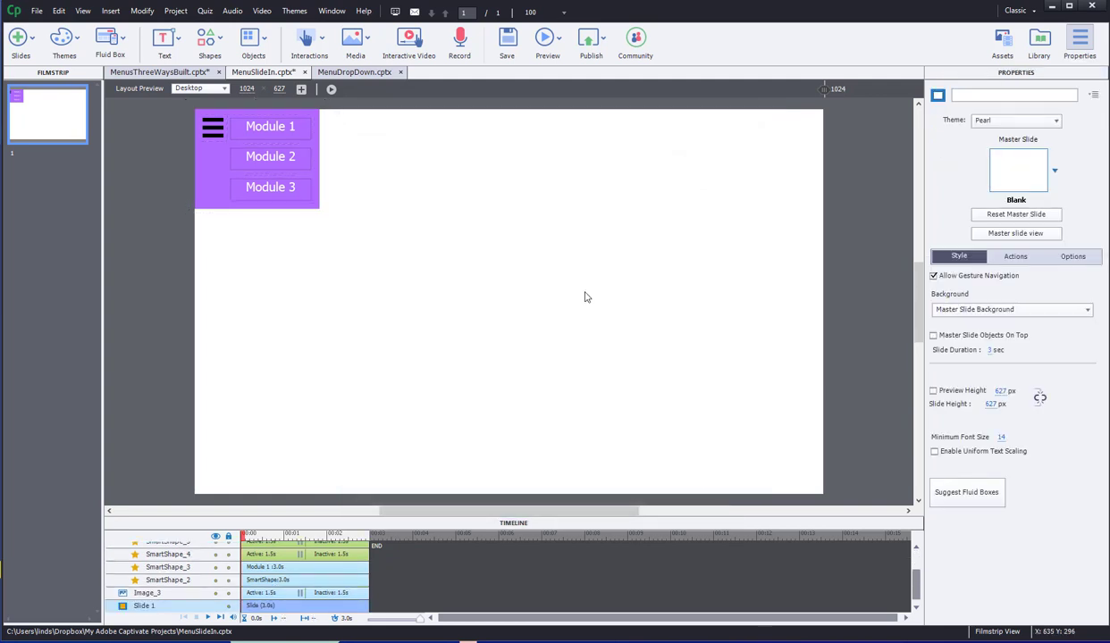
{"action": "left_click", "coordinate": [206, 132]}
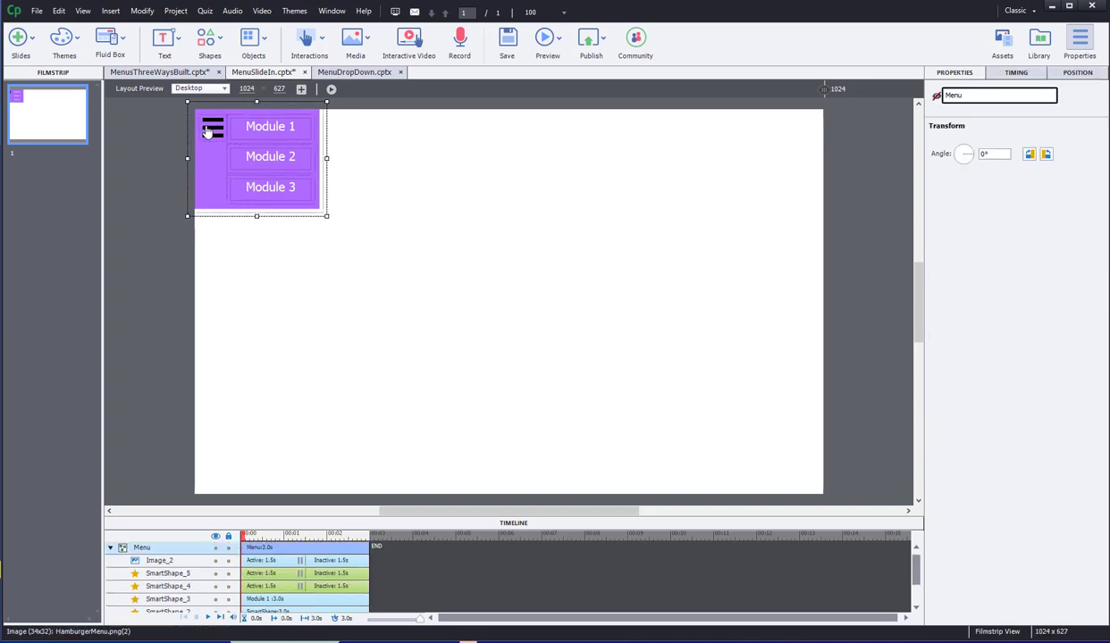
{"action": "left_click", "coordinate": [213, 128]}
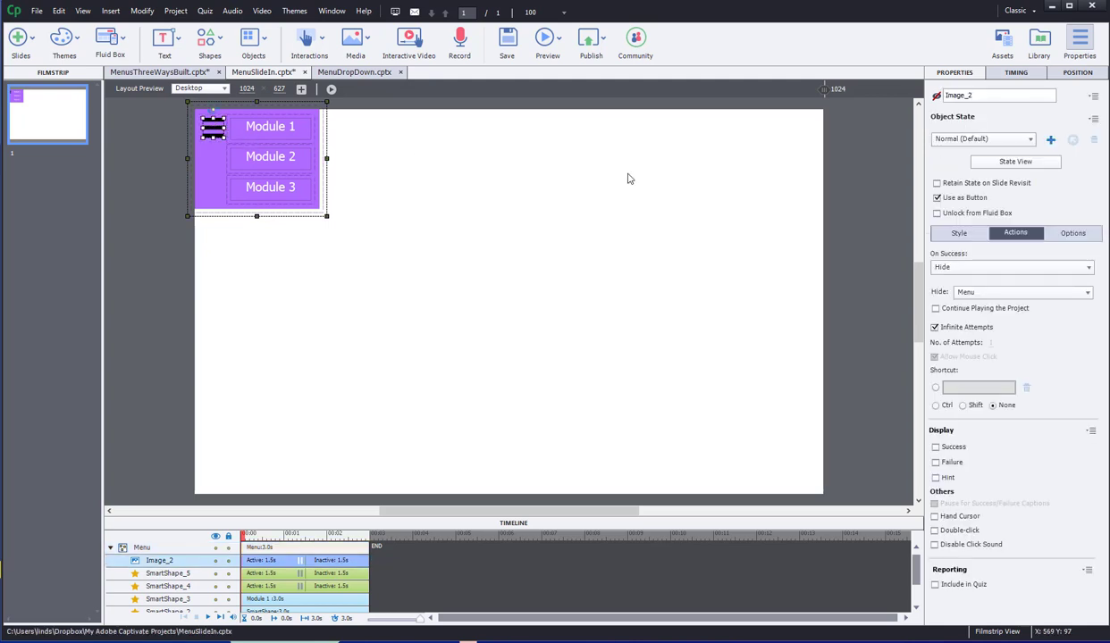
{"action": "left_click", "coordinate": [965, 268]}
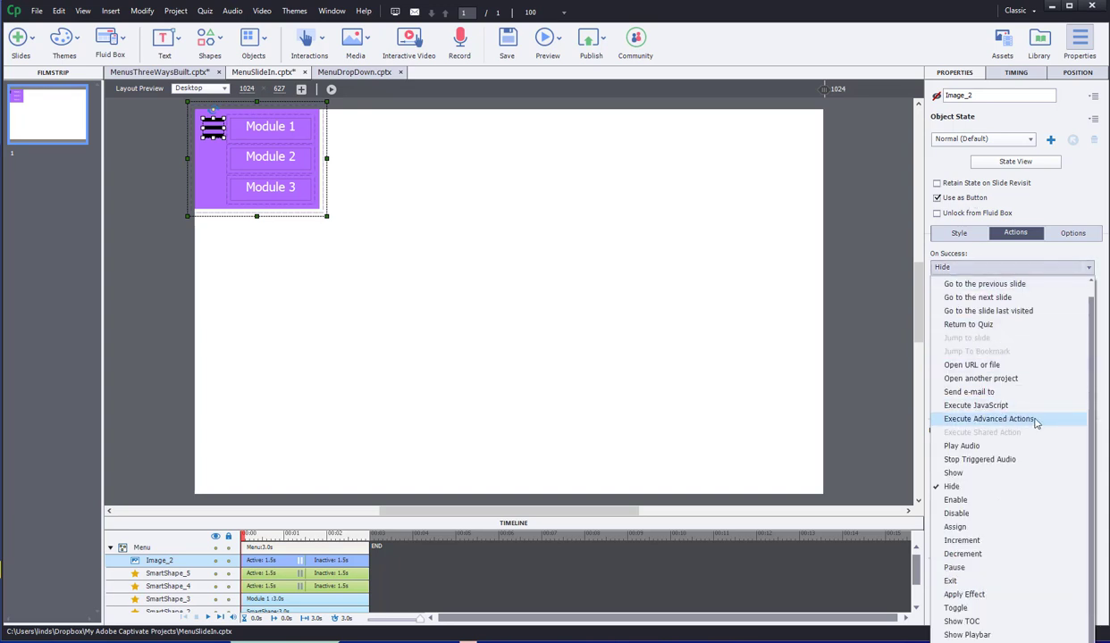
{"action": "left_click", "coordinate": [1005, 416]}
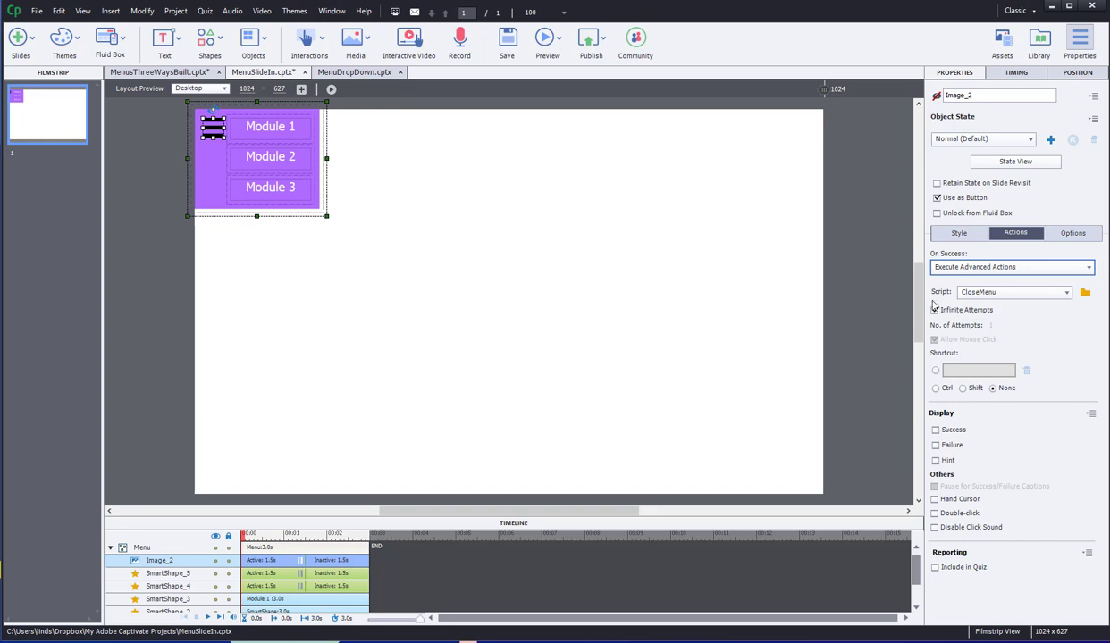
Collapse the Menu group in the timeline and hide it on the stage to expose the hamburger button beneath.
{"action": "left_click", "coordinate": [515, 359]}
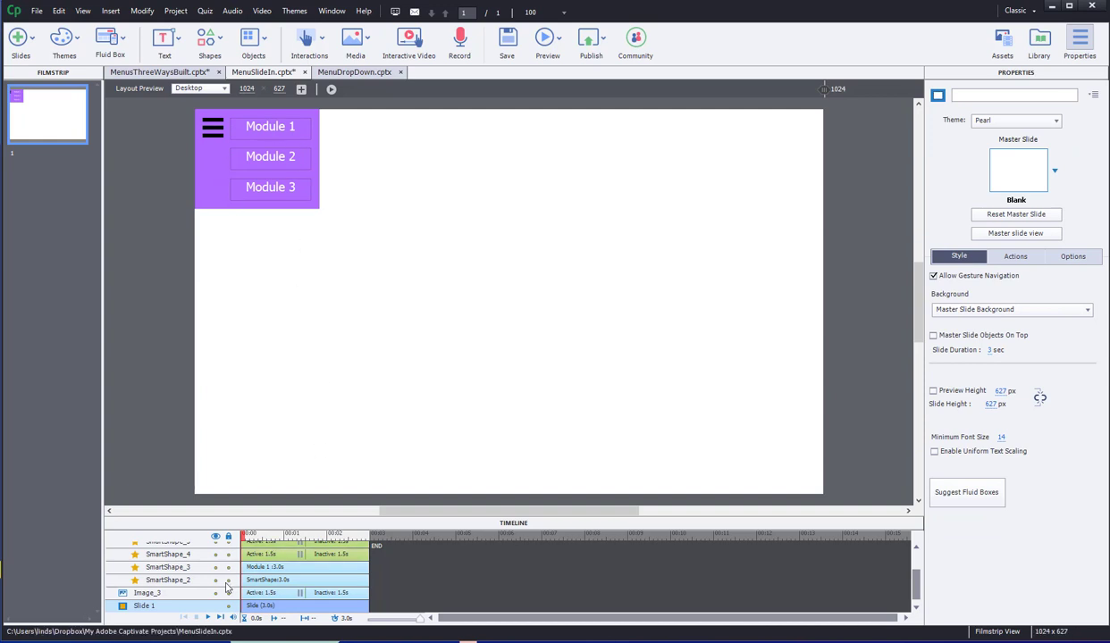
{"action": "left_click", "coordinate": [211, 179]}
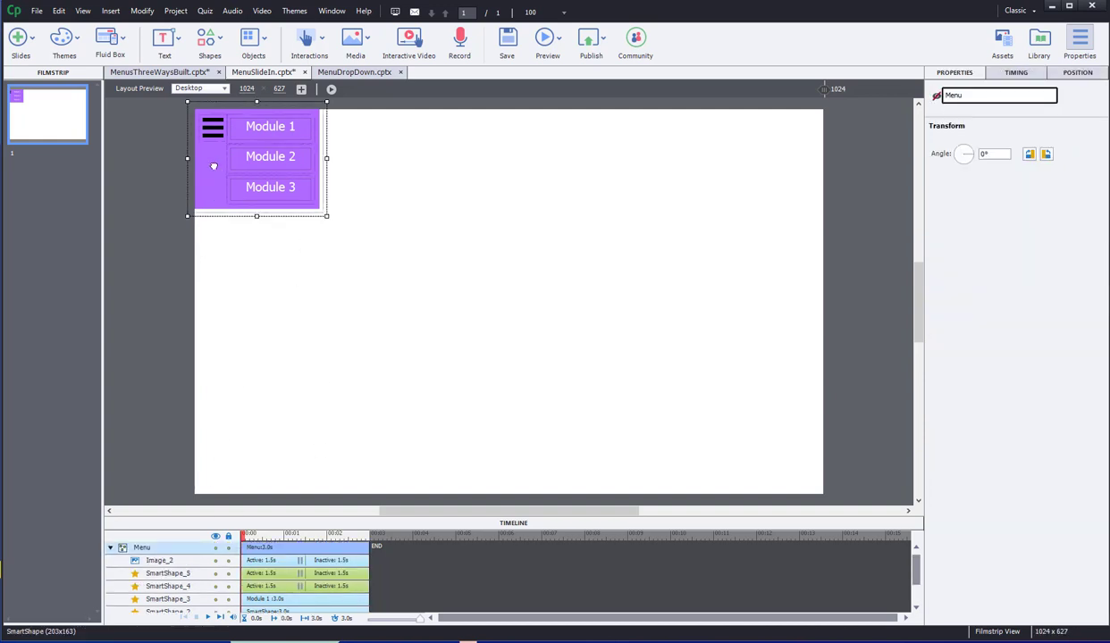
{"action": "left_click", "coordinate": [110, 547]}
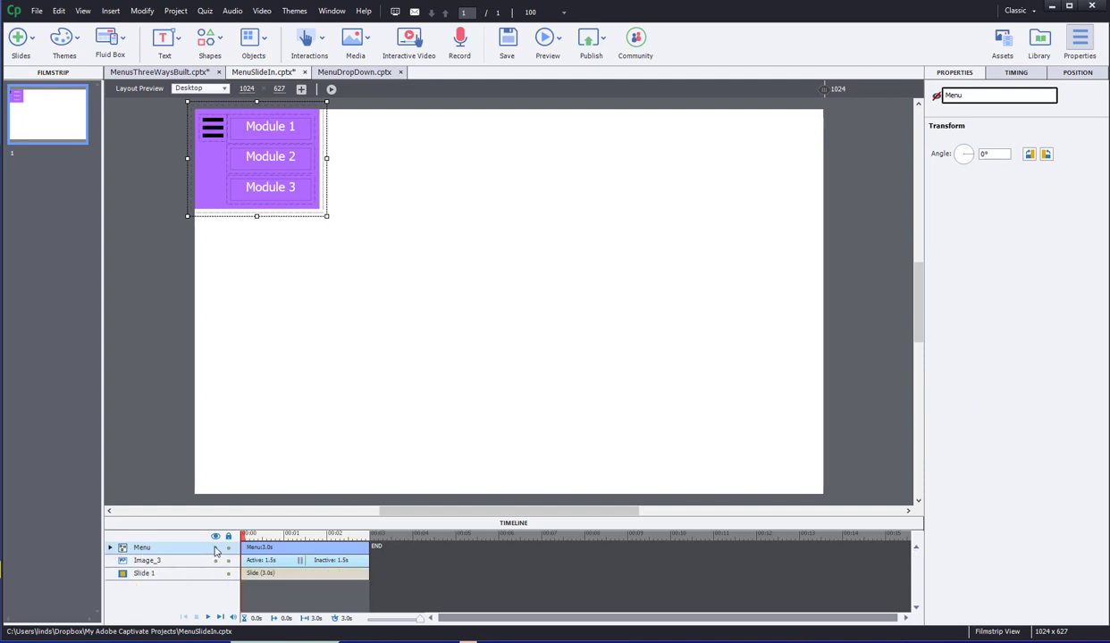
{"action": "left_click", "coordinate": [215, 548]}
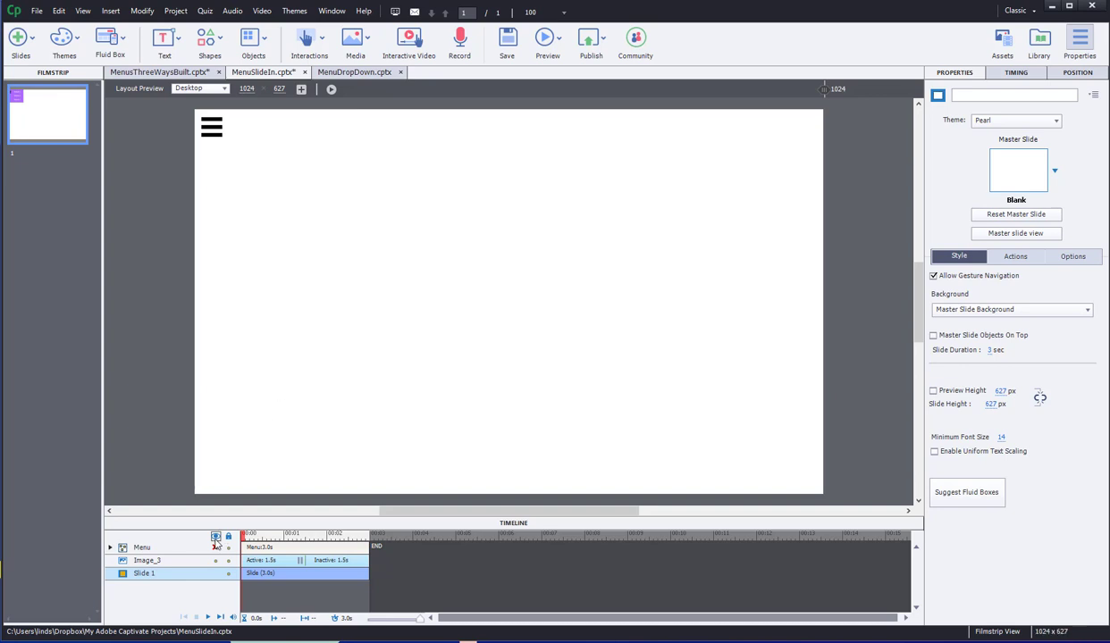
Make the standalone hamburger button beneath the hidden Menu group execute the OpenMenu advanced action on success.
{"action": "left_click", "coordinate": [222, 129]}
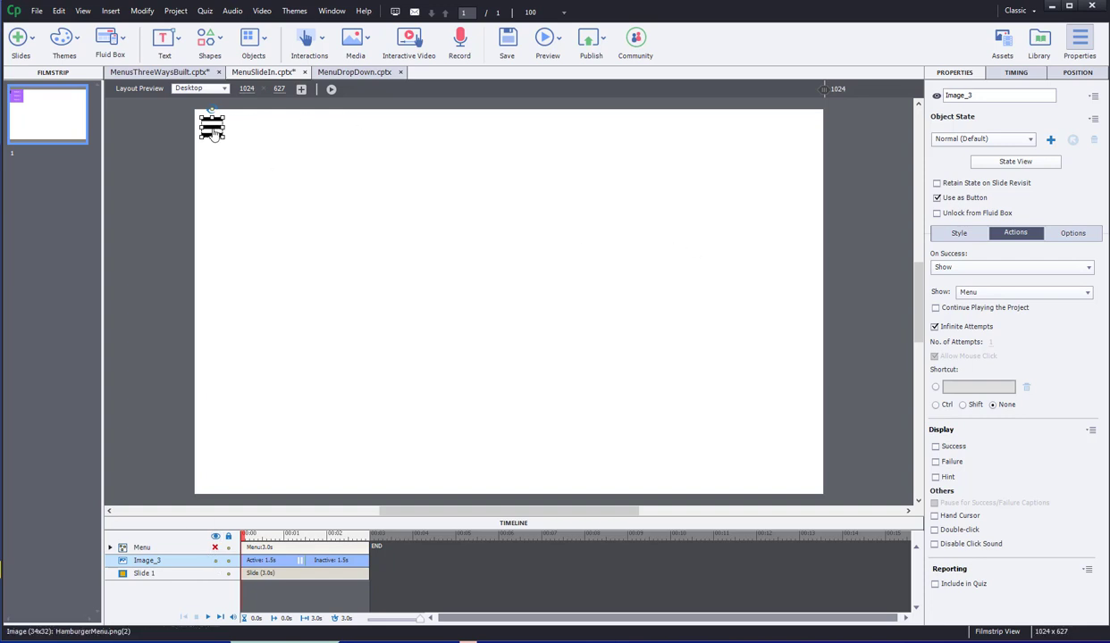
{"action": "left_click", "coordinate": [973, 268]}
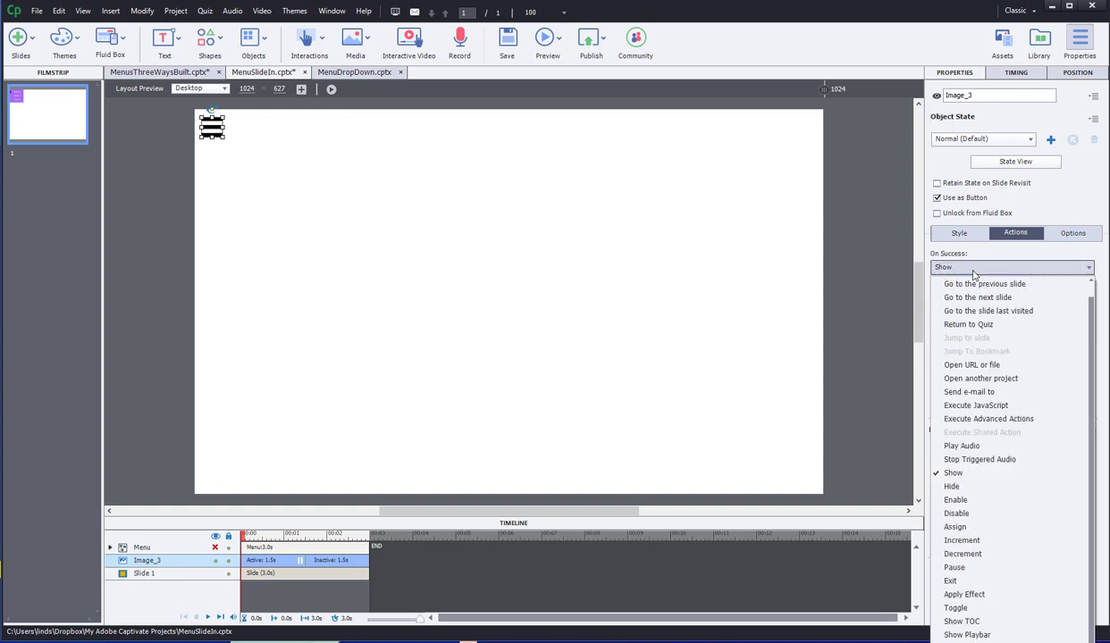
{"action": "left_click", "coordinate": [1005, 419]}
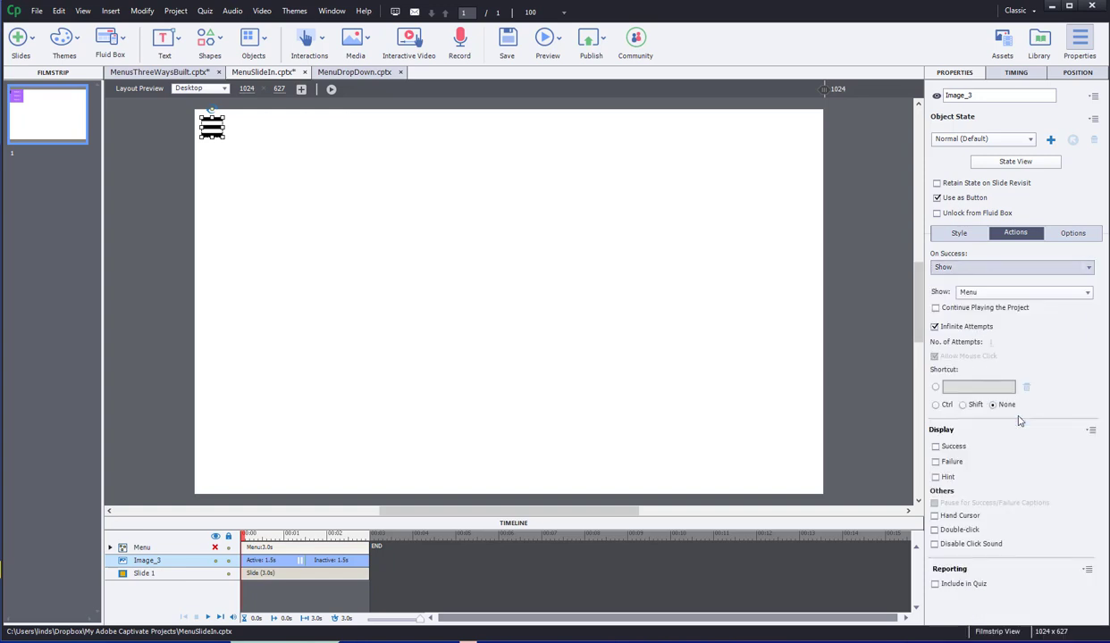
{"action": "left_click", "coordinate": [987, 293]}
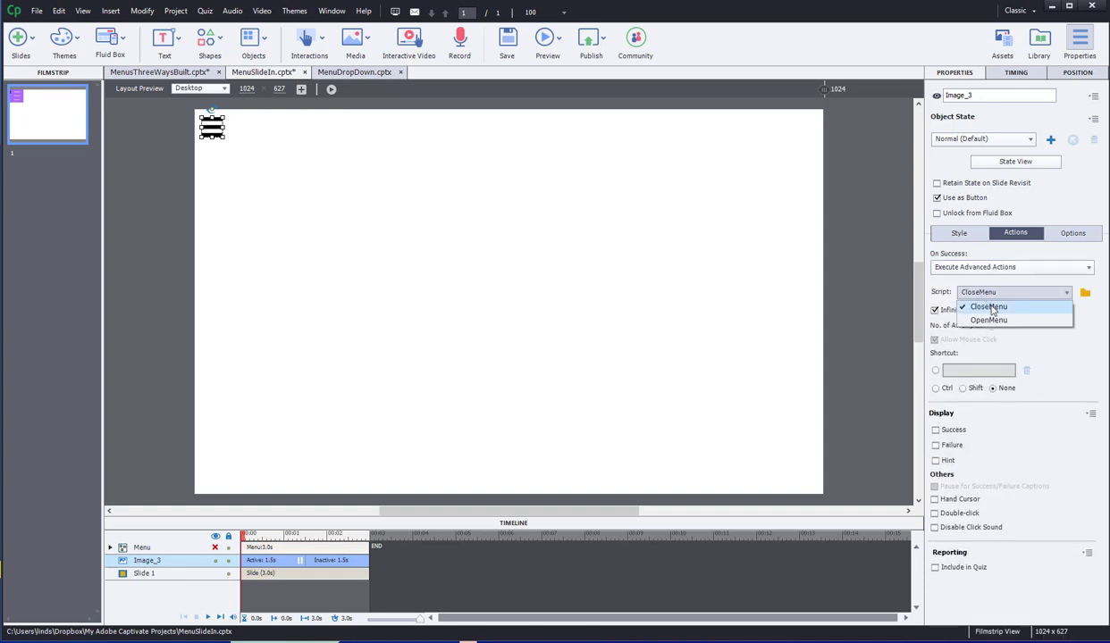
{"action": "left_click", "coordinate": [991, 320]}
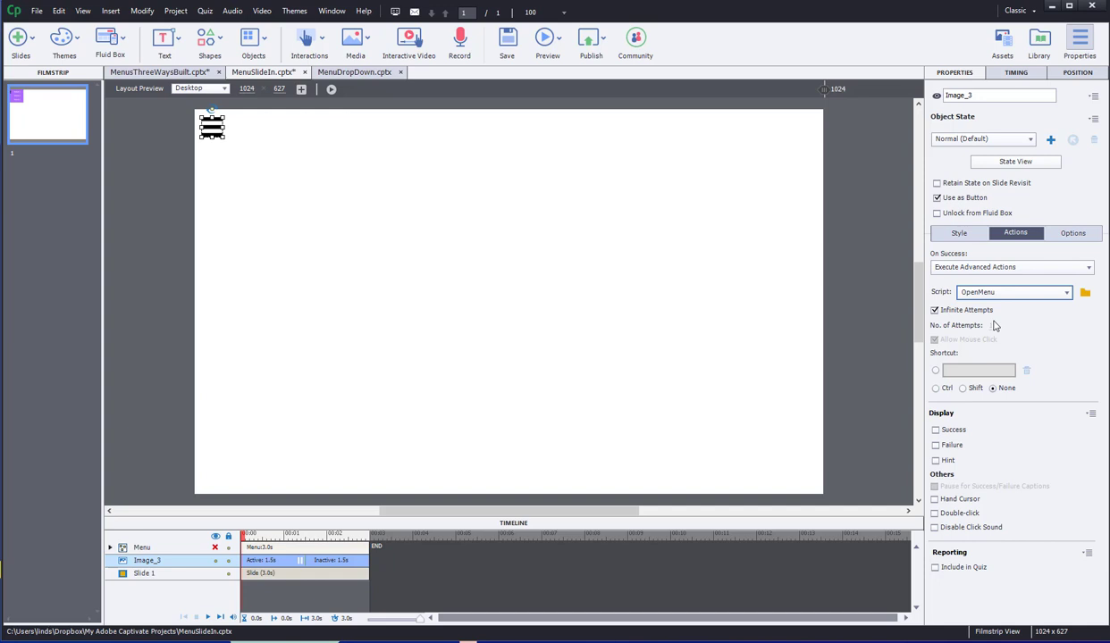
{"action": "left_click", "coordinate": [883, 334]}
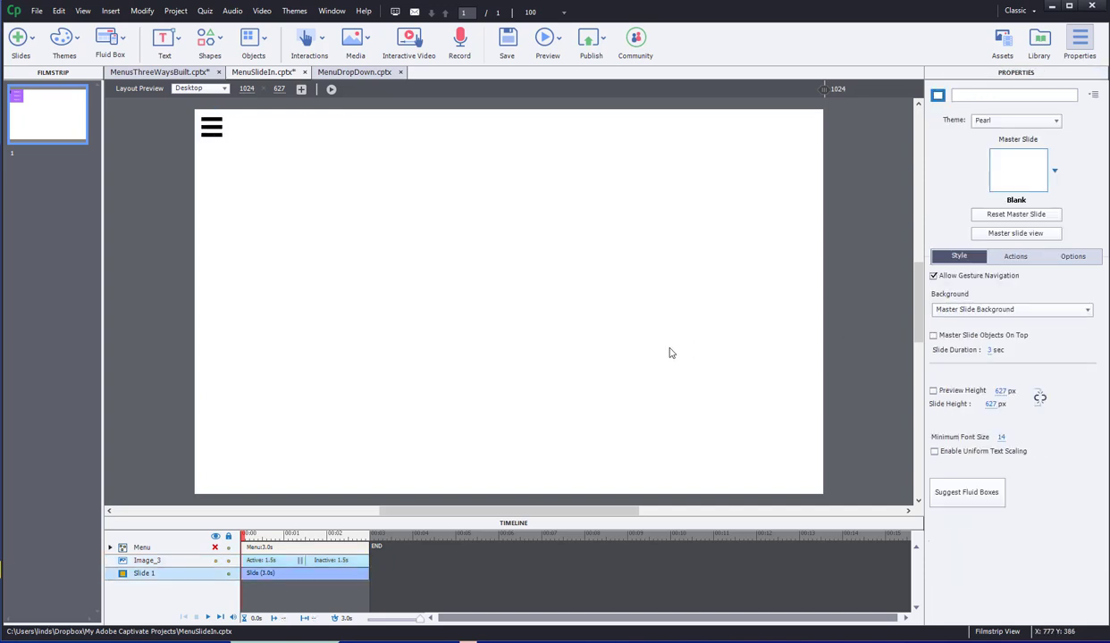
Show the Menu group on the stage again and save the project.
{"action": "left_click", "coordinate": [215, 547]}
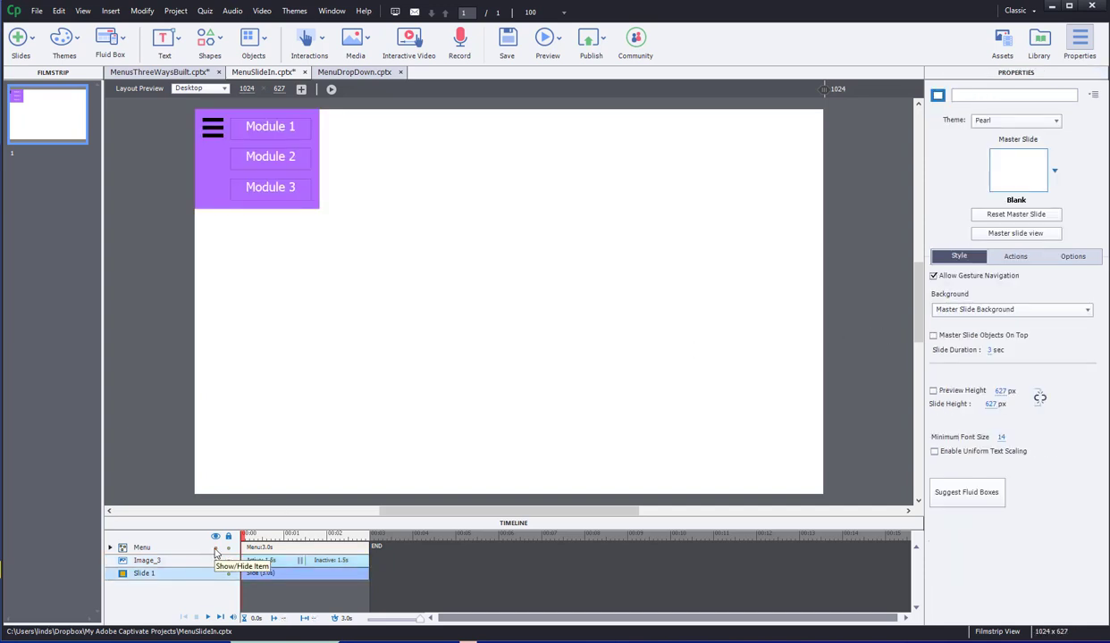
{"action": "left_click", "coordinate": [37, 11]}
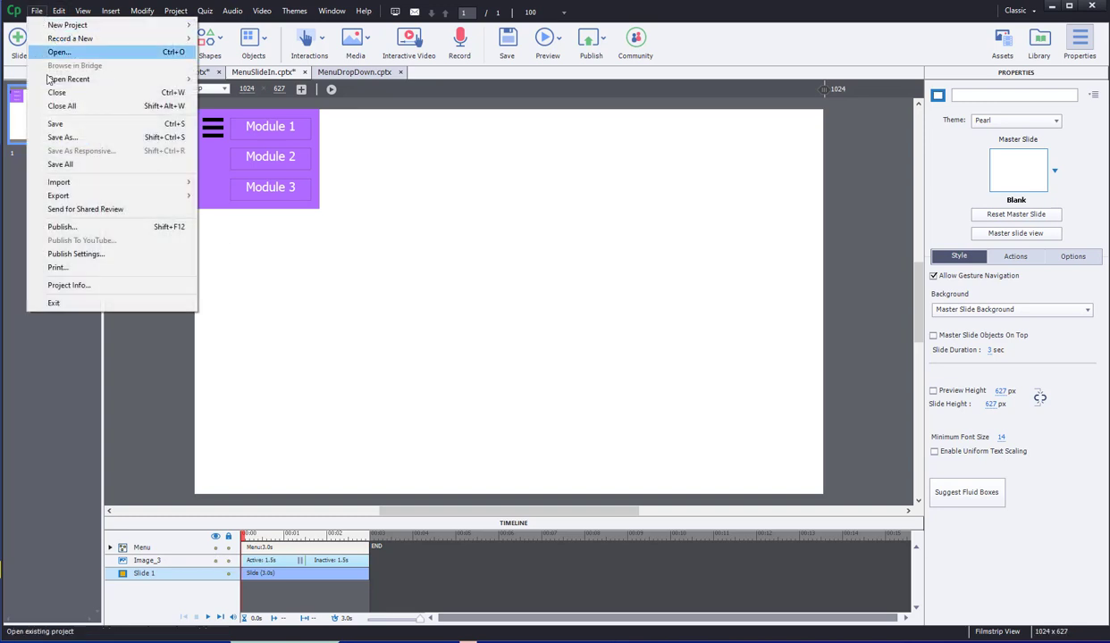
{"action": "left_click", "coordinate": [71, 123]}
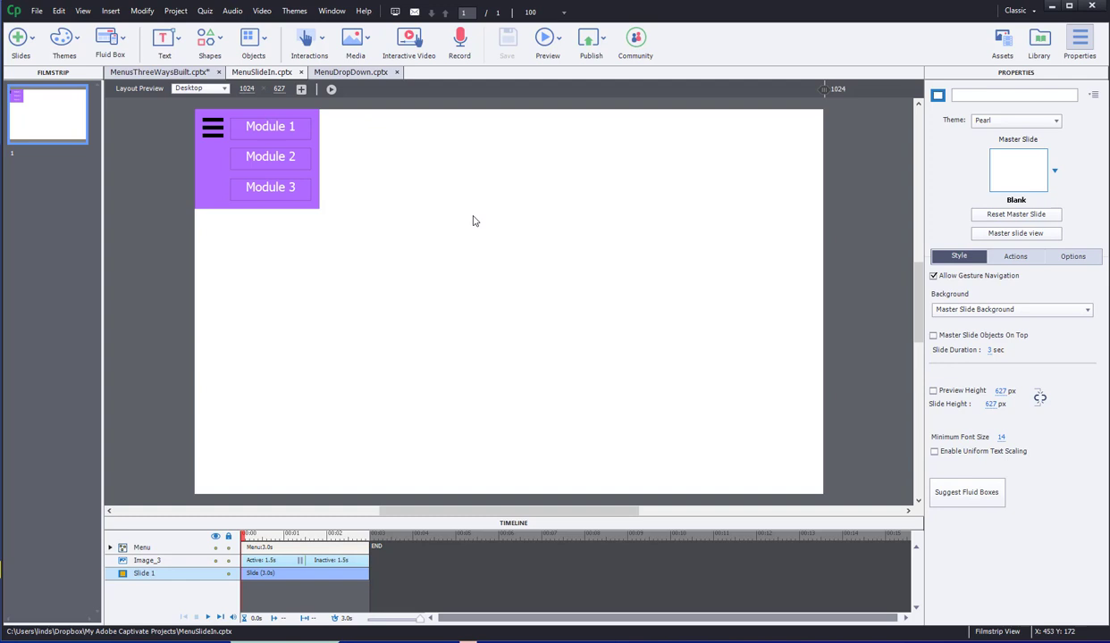
Preview the whole project, open and close the slide-in menu with its hamburger buttons, and close the preview.
{"action": "left_click", "coordinate": [545, 38]}
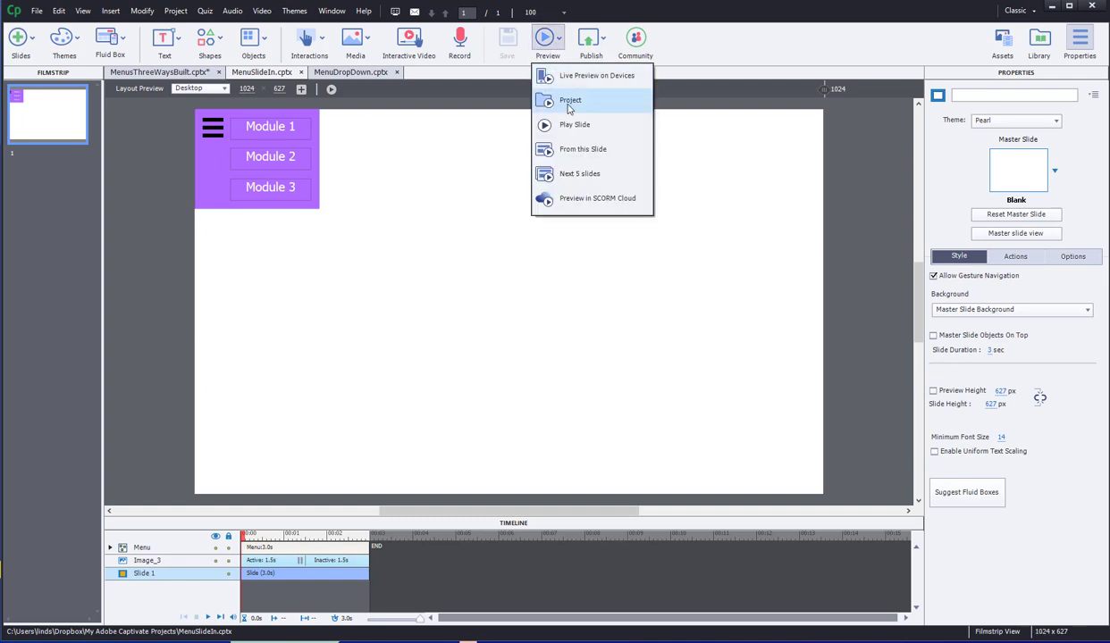
{"action": "left_click", "coordinate": [568, 102]}
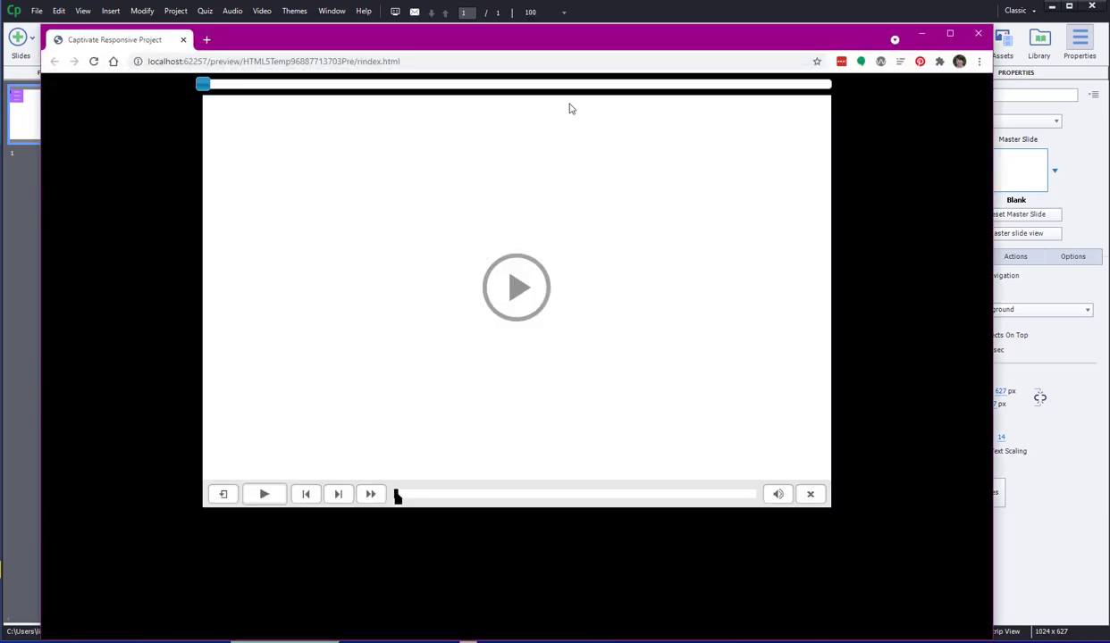
{"action": "left_click", "coordinate": [527, 308]}
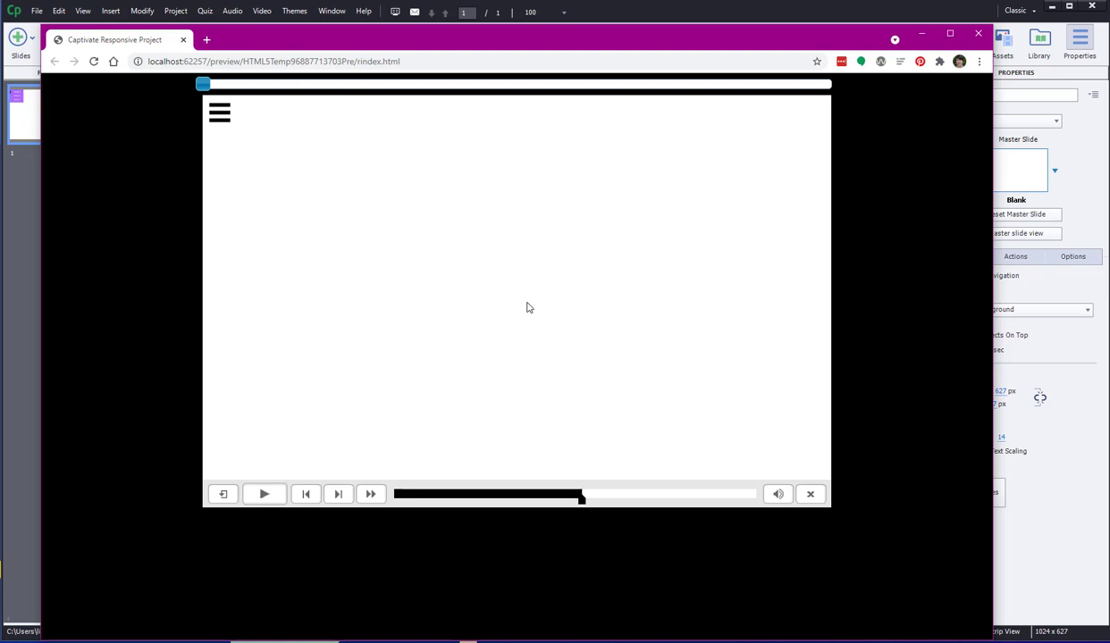
{"action": "left_click", "coordinate": [219, 114]}
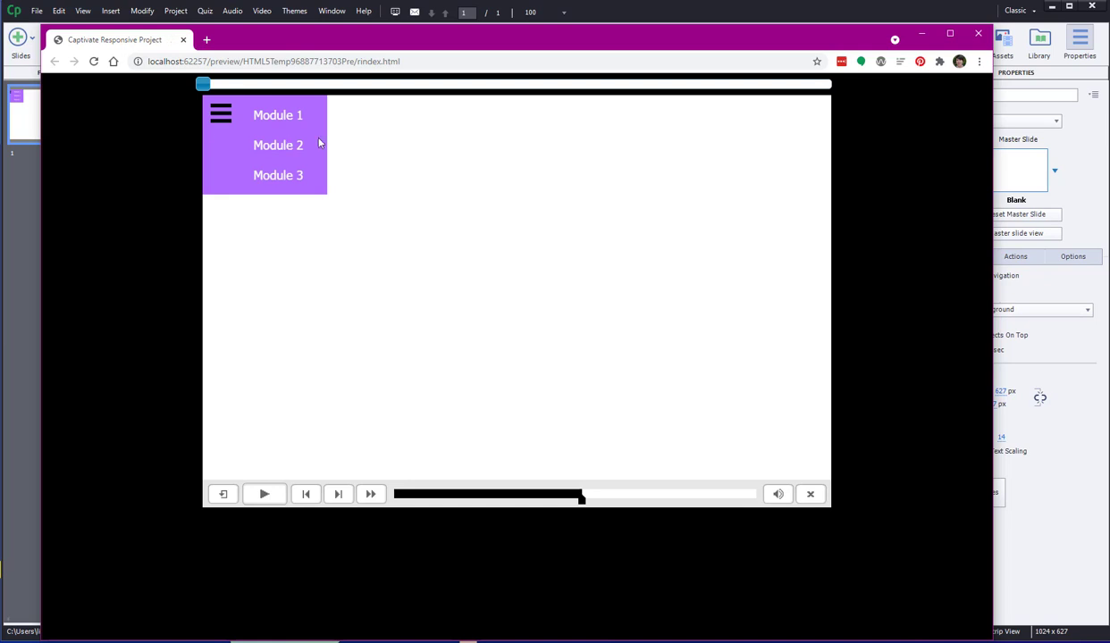
{"action": "left_click", "coordinate": [221, 114]}
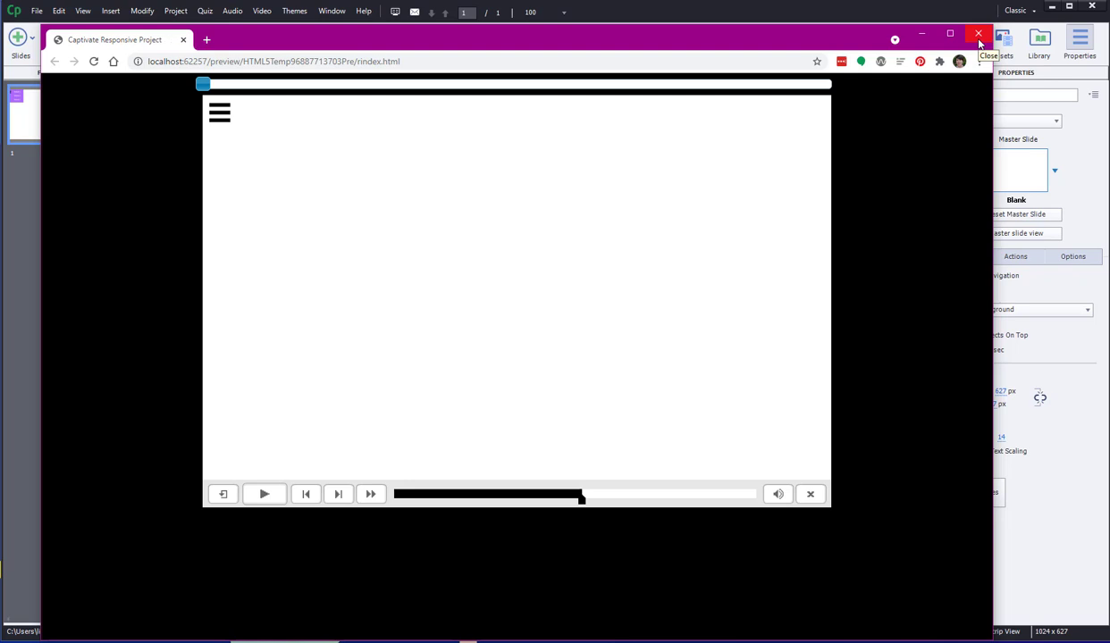
{"action": "left_click", "coordinate": [978, 36]}
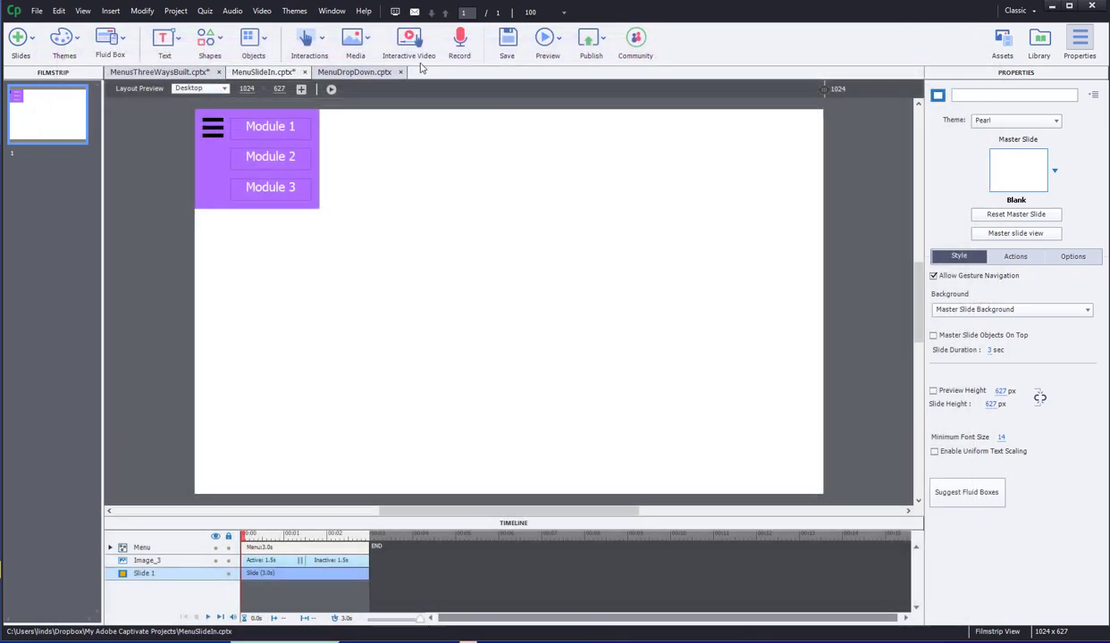
Preview the project again and replay the menu's fly-in and fly-out through the hamburger buttons.
{"action": "left_click", "coordinate": [543, 38]}
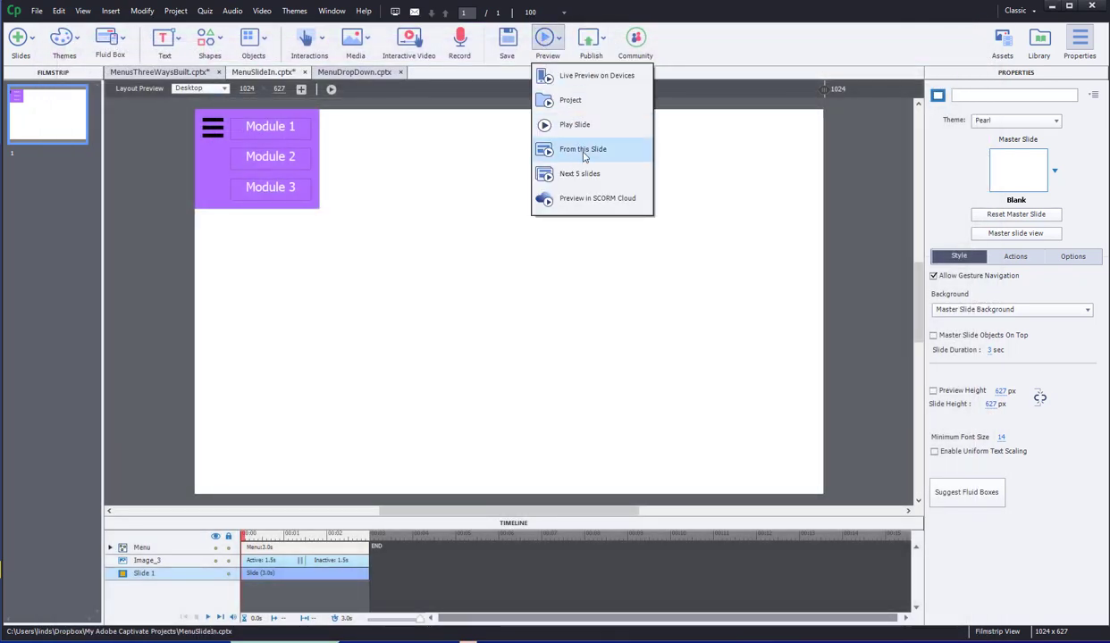
{"action": "left_click", "coordinate": [572, 104]}
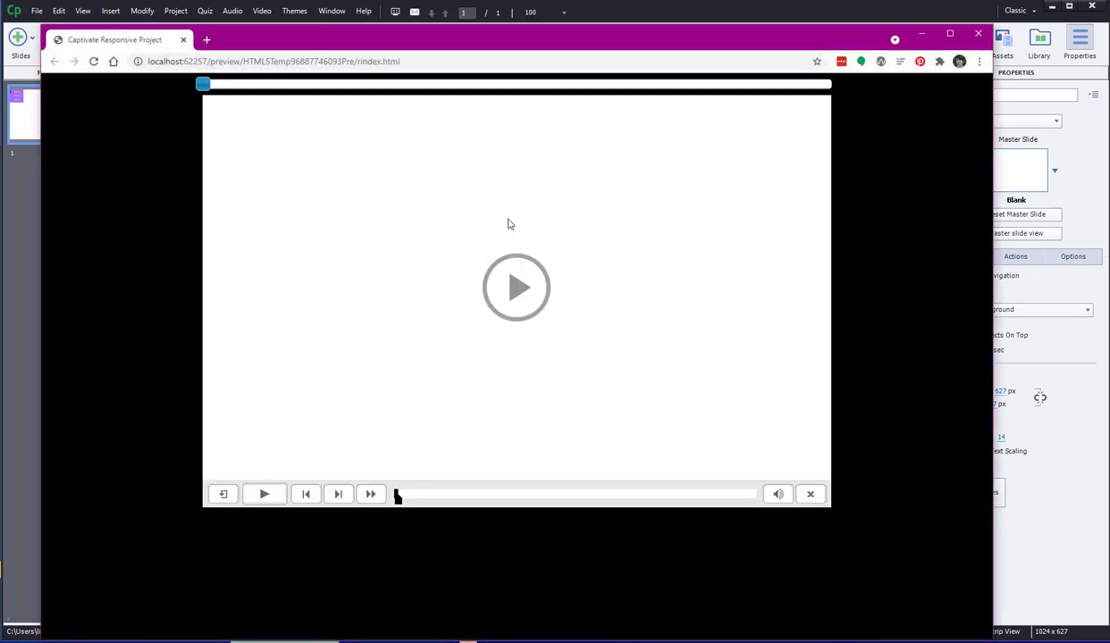
{"action": "left_click", "coordinate": [517, 294]}
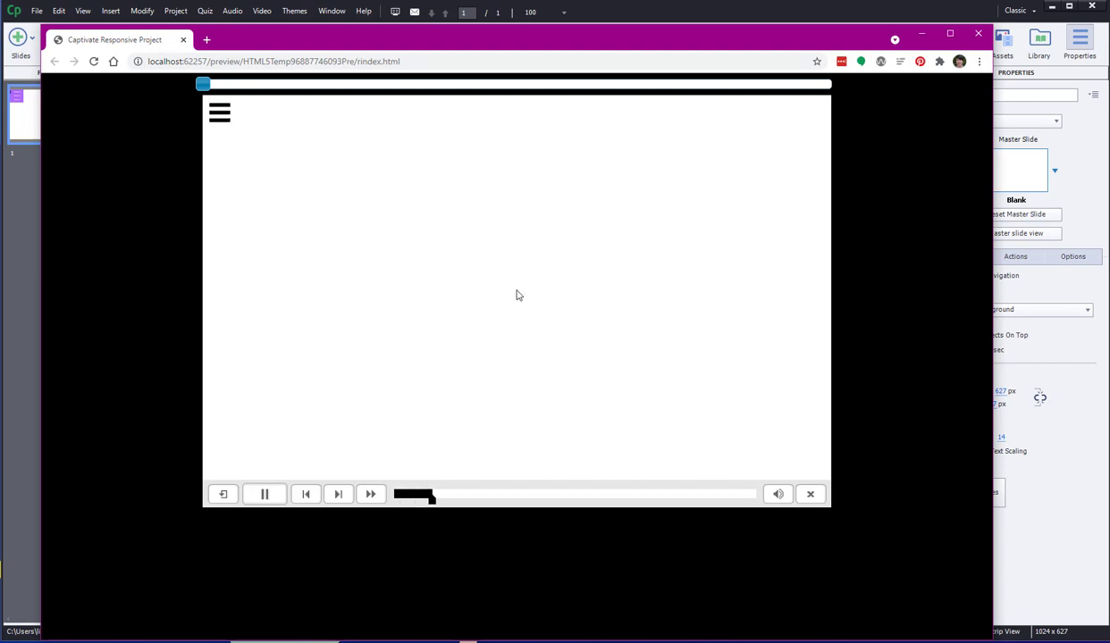
{"action": "left_click", "coordinate": [221, 116]}
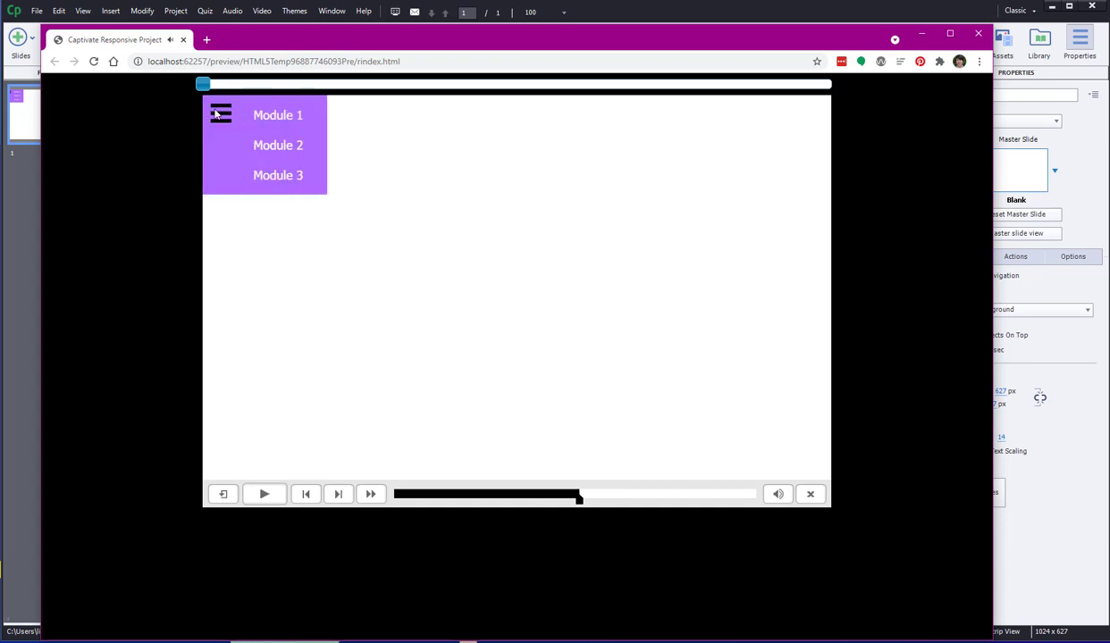
{"action": "left_click", "coordinate": [223, 116]}
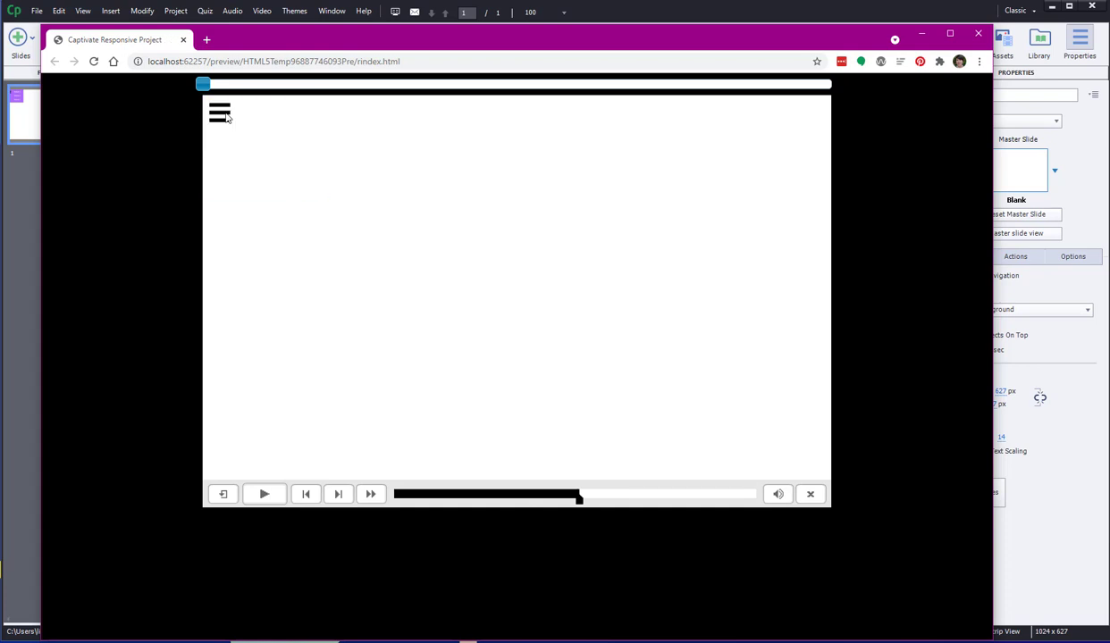
Close the preview and check the Fly In From Left effect timing in the OpenMenu advanced action.
{"action": "left_click", "coordinate": [977, 34]}
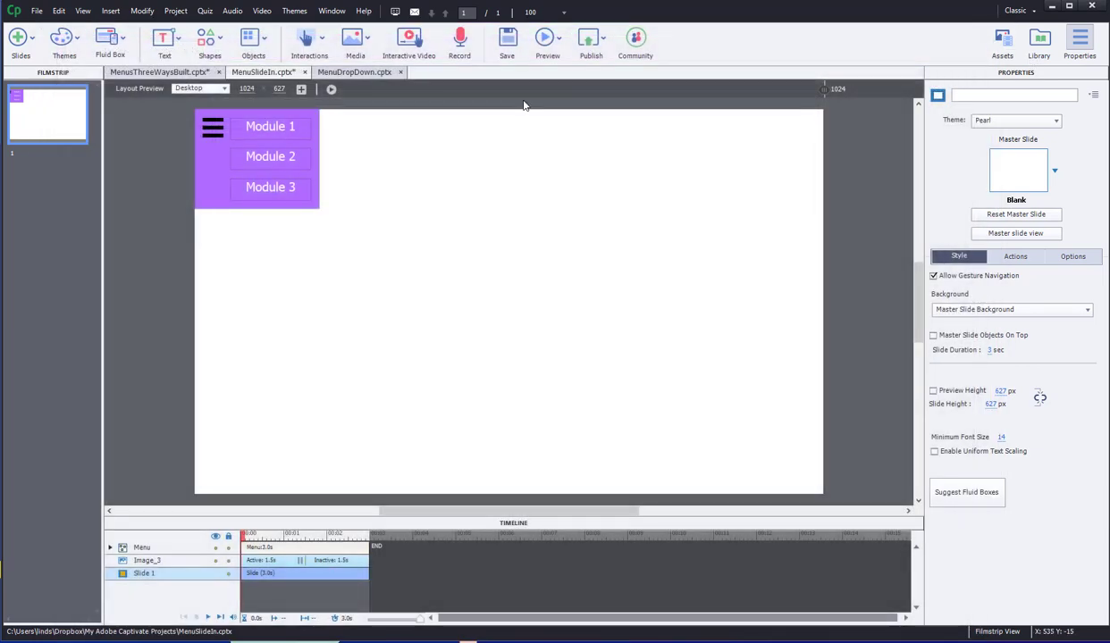
{"action": "left_click", "coordinate": [175, 10]}
{"action": "left_click", "coordinate": [214, 54]}
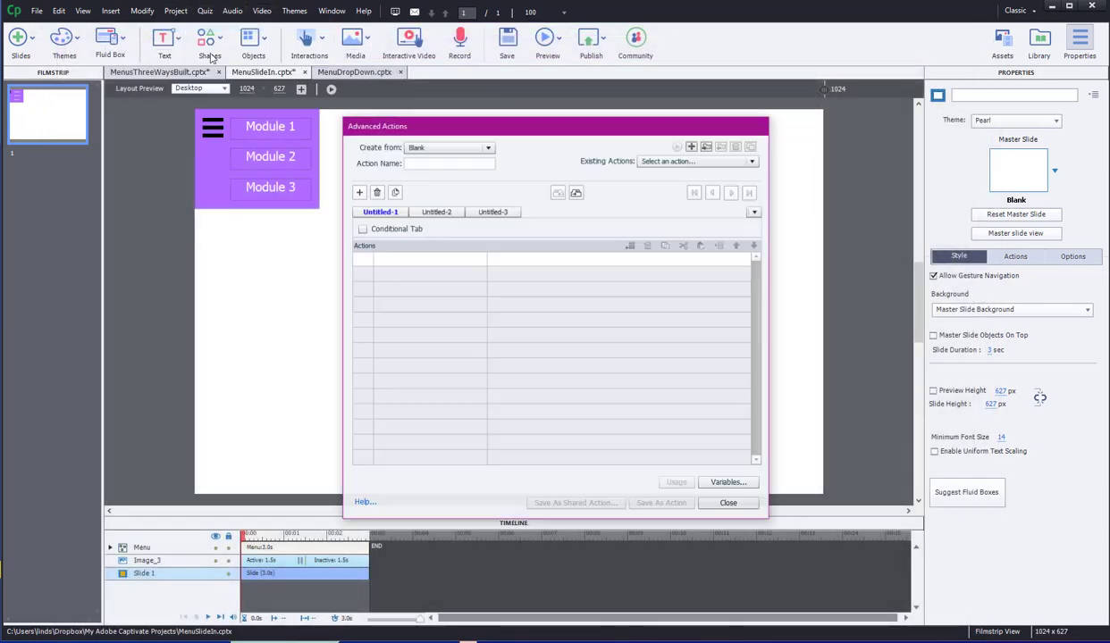
{"action": "left_click", "coordinate": [665, 161]}
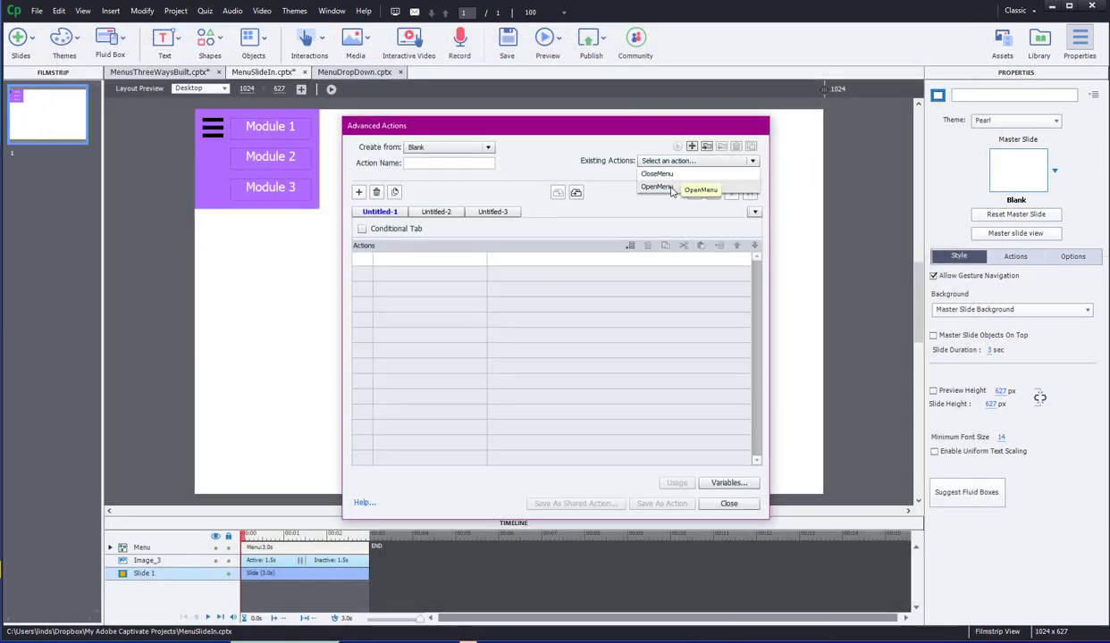
{"action": "left_click", "coordinate": [661, 186]}
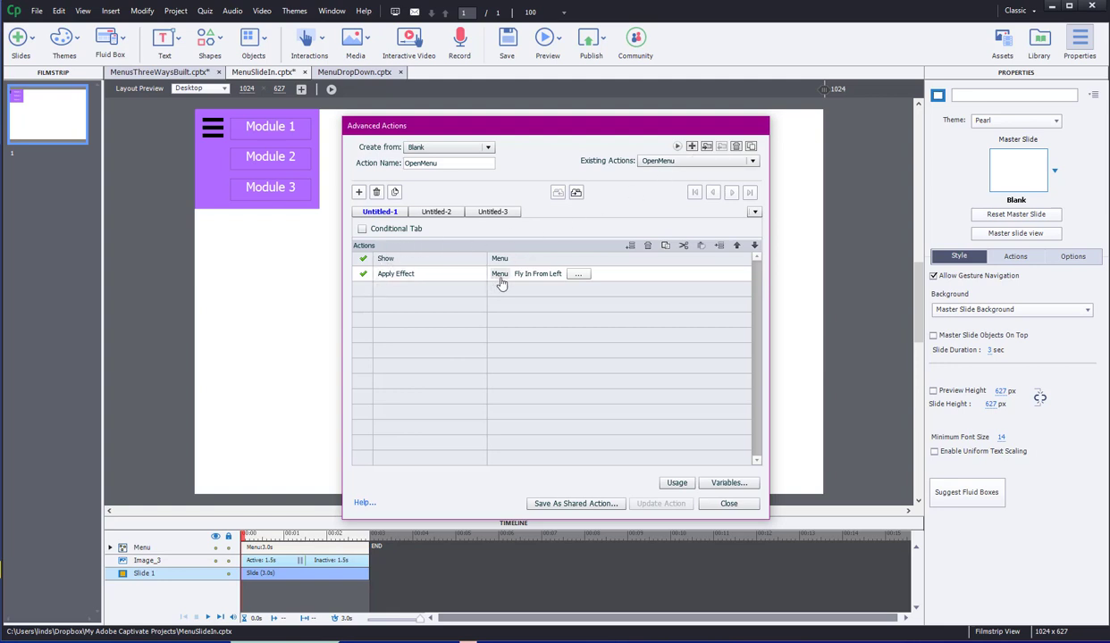
{"action": "left_click", "coordinate": [577, 274]}
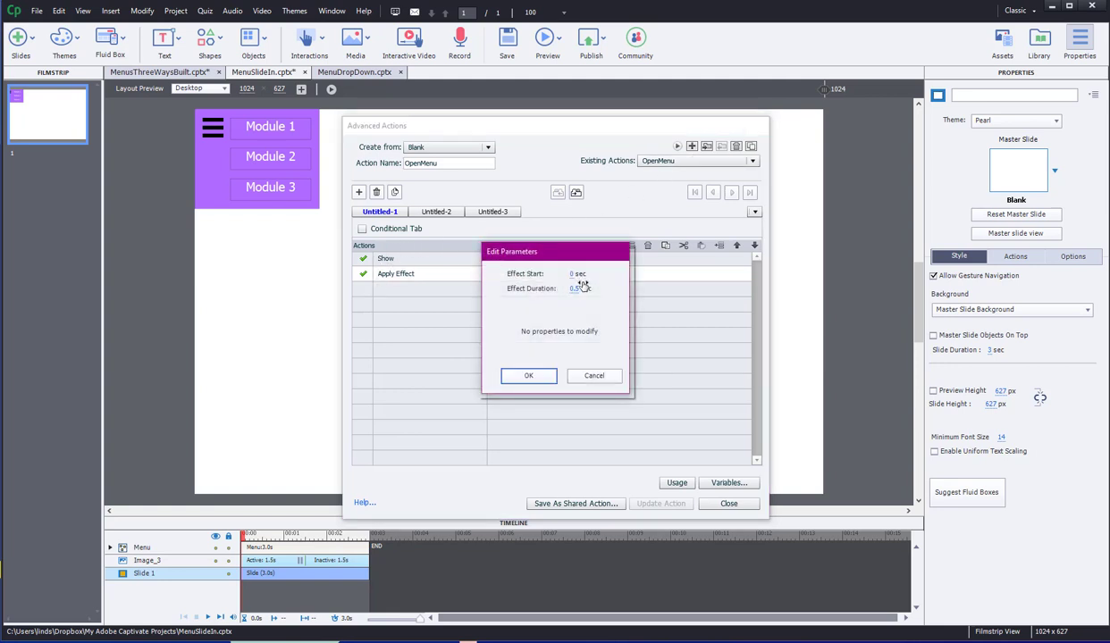
{"action": "left_click", "coordinate": [597, 375]}
Set the Fly Out To Left effect duration to .8 seconds in the CloseMenu action and save the update.
{"action": "left_click", "coordinate": [685, 163]}
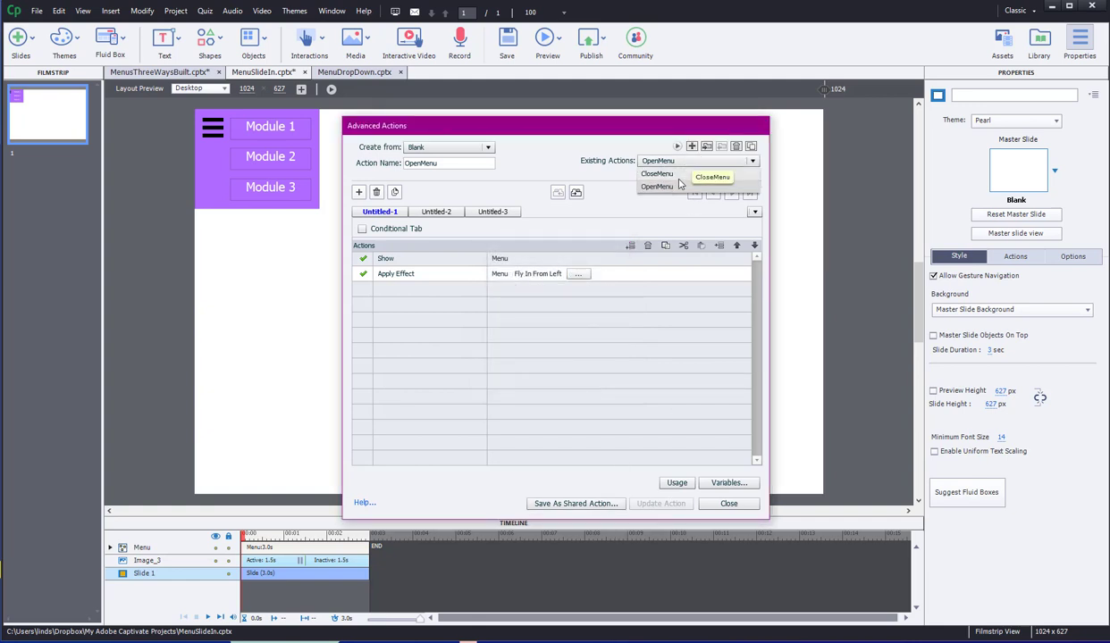
{"action": "left_click", "coordinate": [673, 178]}
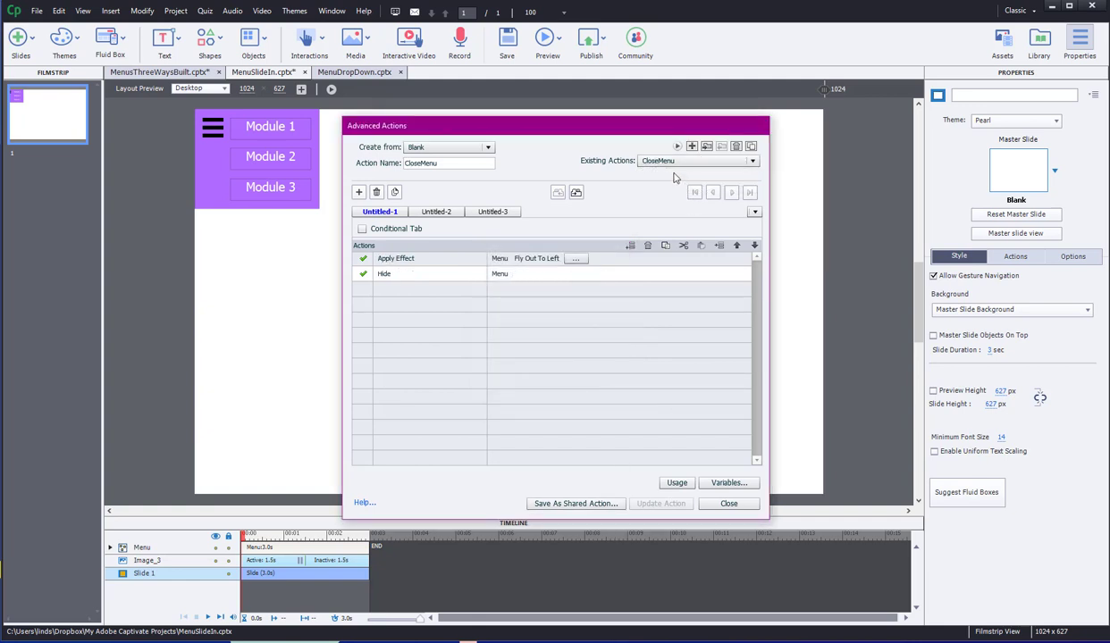
{"action": "left_click", "coordinate": [576, 259]}
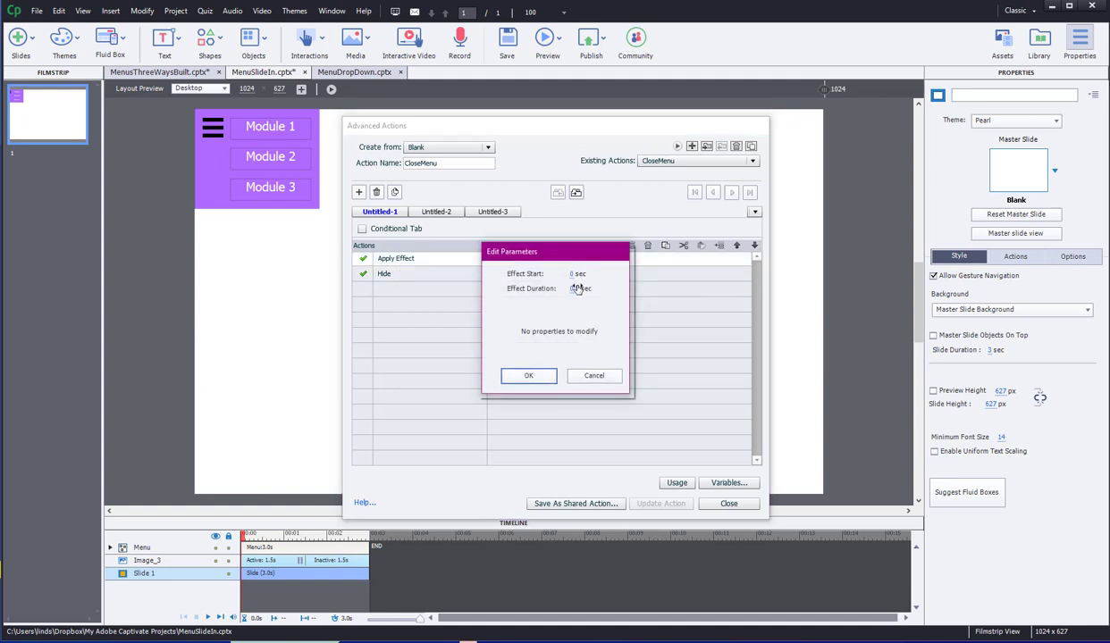
{"action": "left_click", "coordinate": [577, 288]}
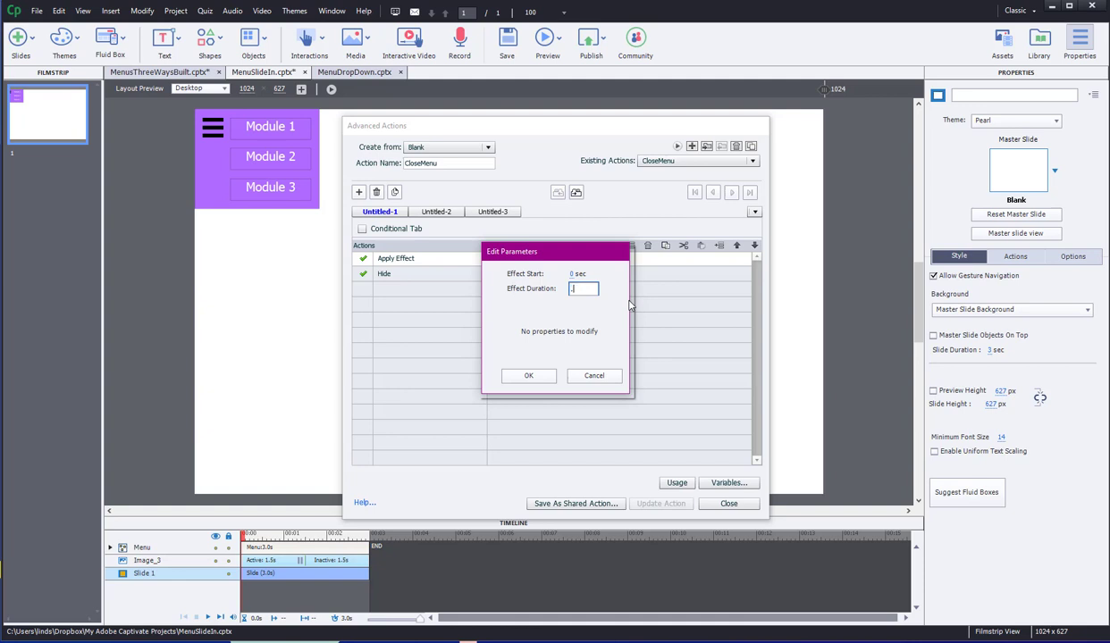
{"action": "type", "text": ".8"}
{"action": "left_click", "coordinate": [528, 375]}
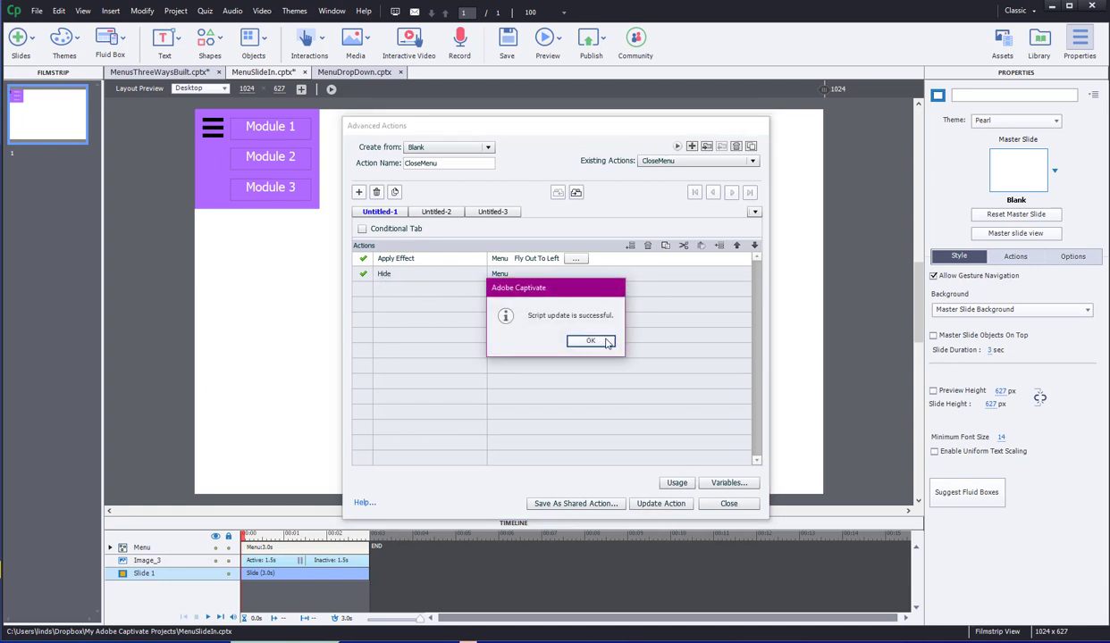
{"action": "left_click", "coordinate": [590, 340]}
{"action": "left_click", "coordinate": [728, 504]}
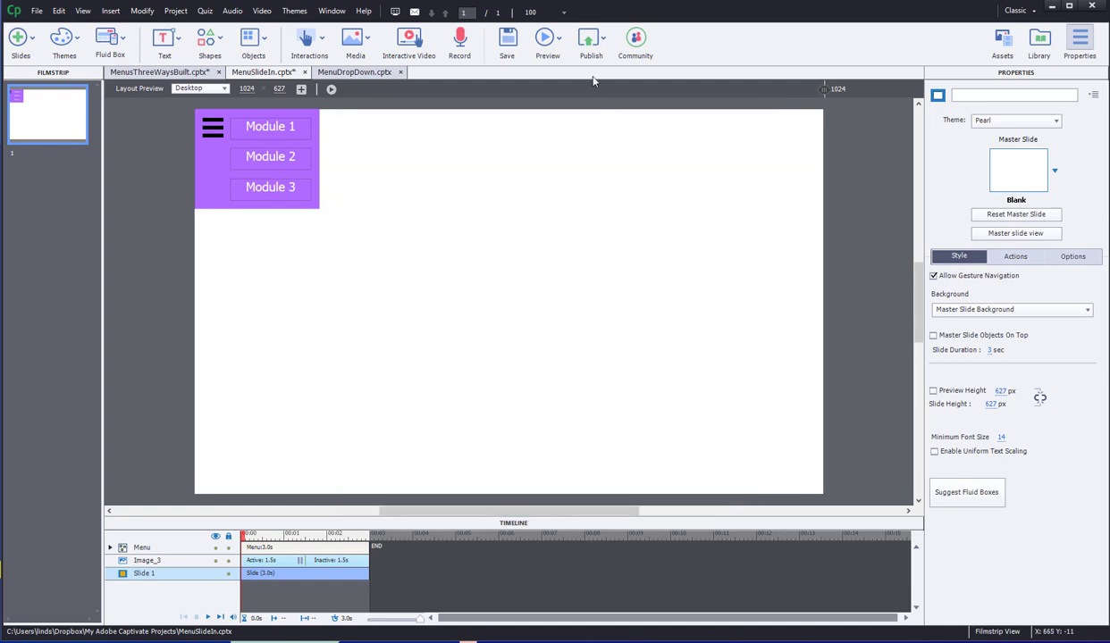
Preview the project, test expanding and collapsing the menu with the hamburger icon, and close the preview.
{"action": "left_click", "coordinate": [544, 39]}
{"action": "left_click", "coordinate": [572, 100]}
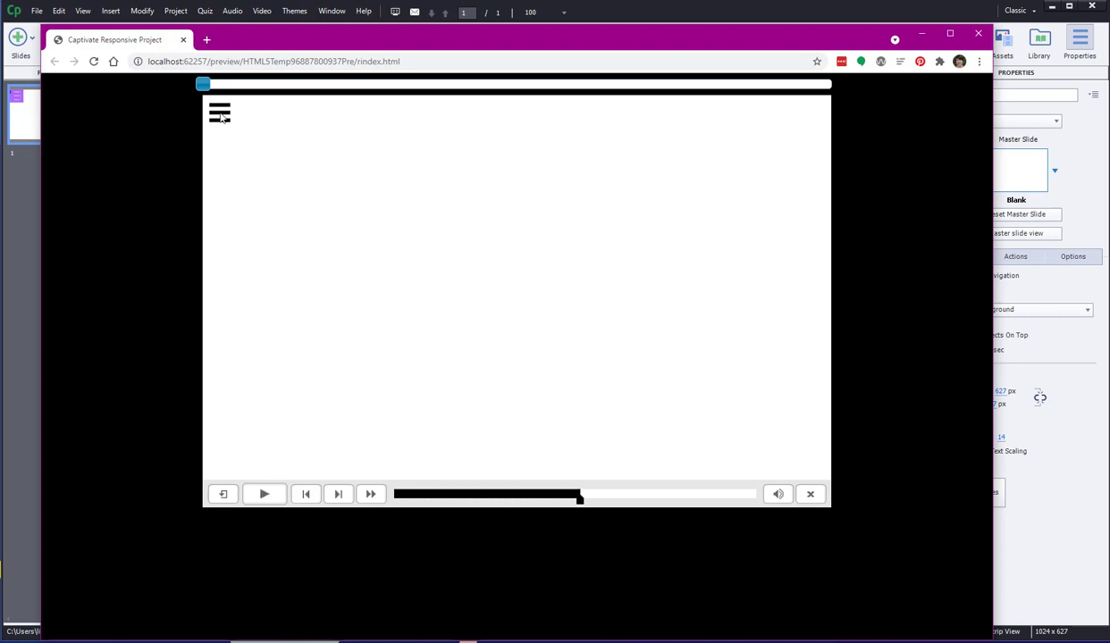
{"action": "left_click", "coordinate": [219, 114]}
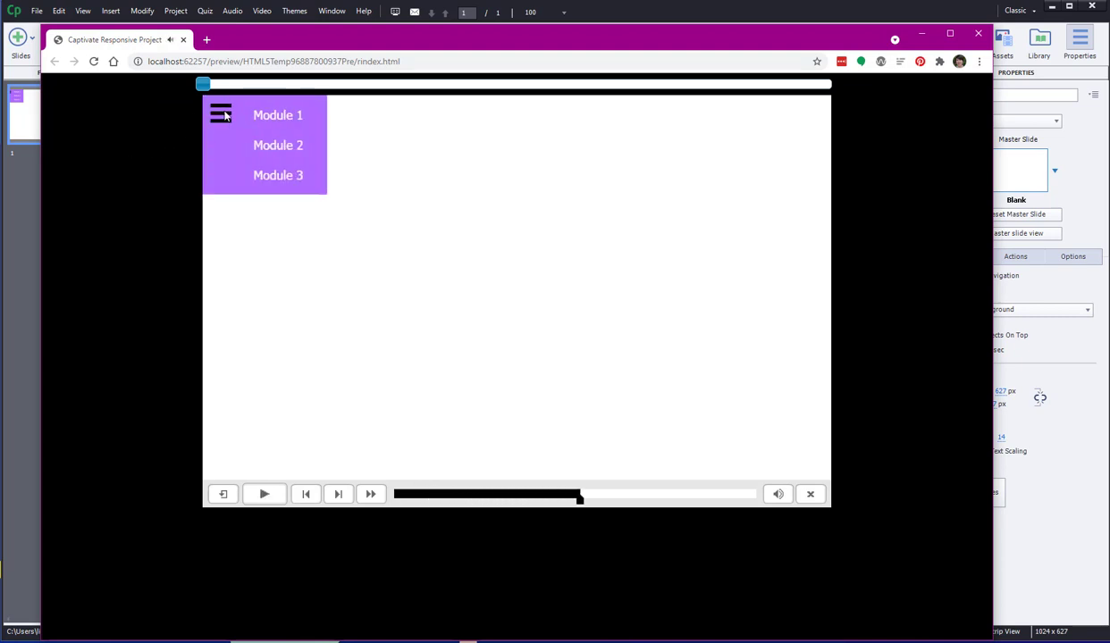
{"action": "left_click", "coordinate": [225, 114]}
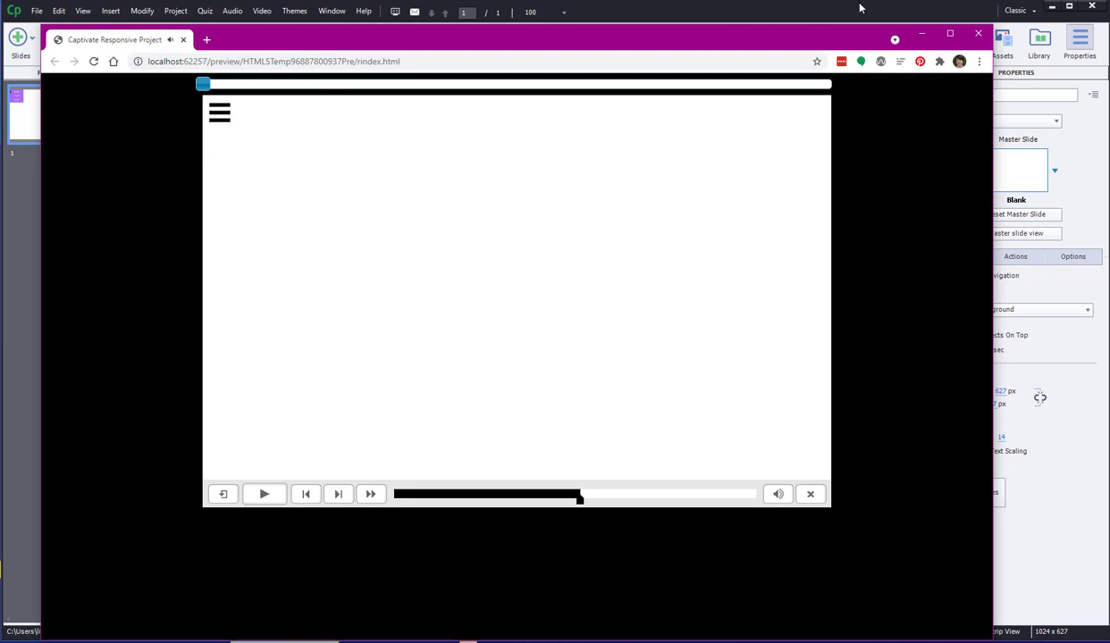
{"action": "left_click", "coordinate": [977, 33]}
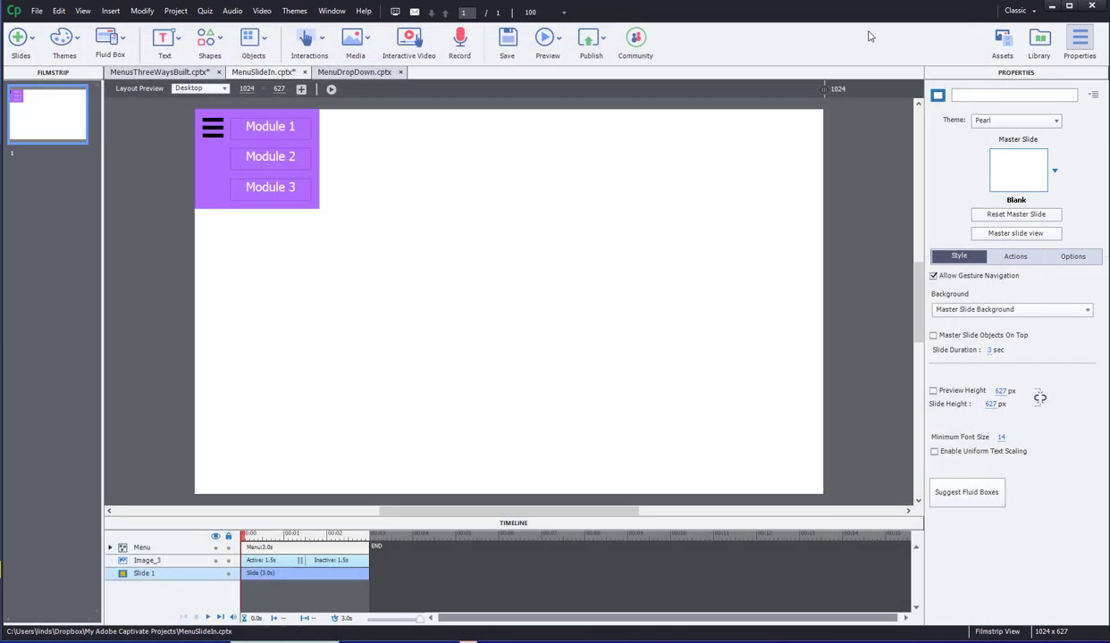
Add a Delay Next Actions By action after the Hide action in the CloseMenu advanced action.
{"action": "left_click", "coordinate": [175, 10]}
{"action": "left_click", "coordinate": [207, 25]}
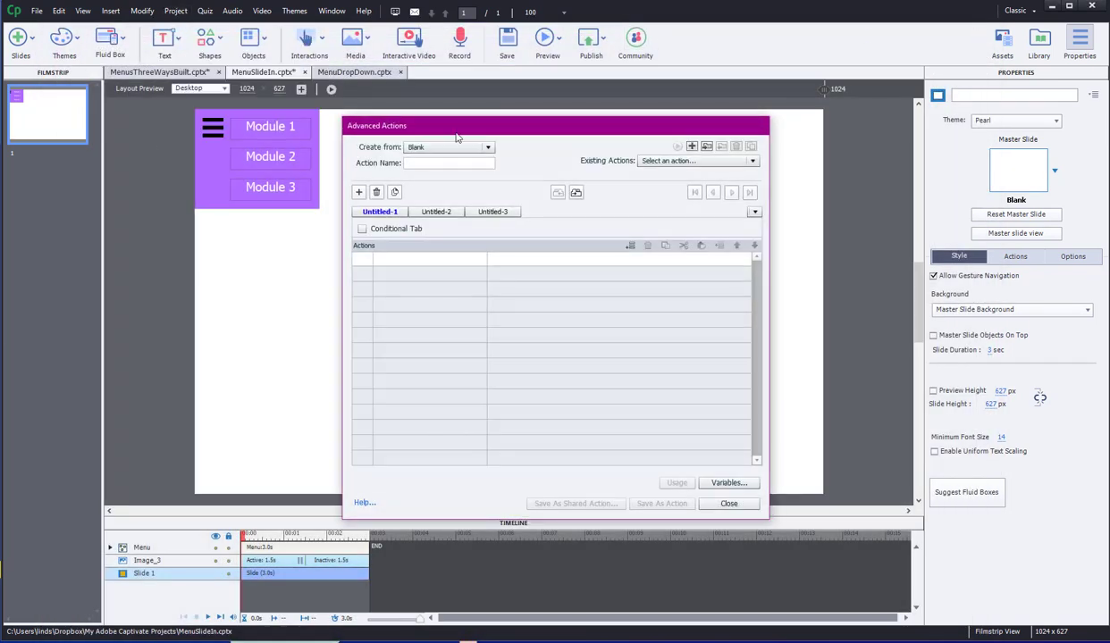
{"action": "left_click", "coordinate": [672, 161]}
{"action": "left_click", "coordinate": [665, 175]}
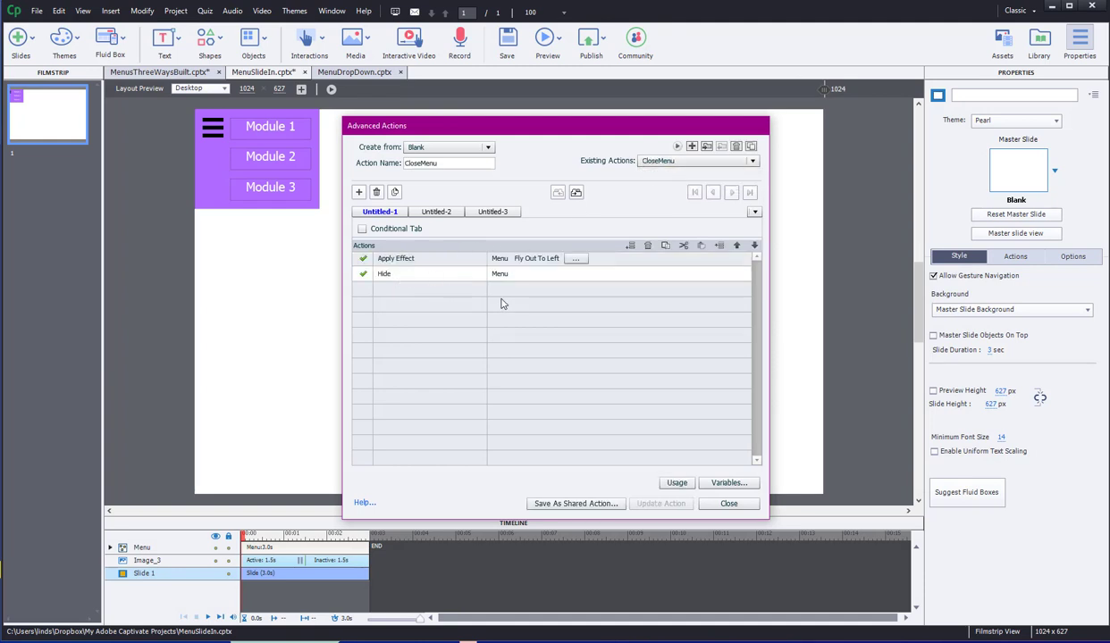
{"action": "left_click", "coordinate": [398, 293]}
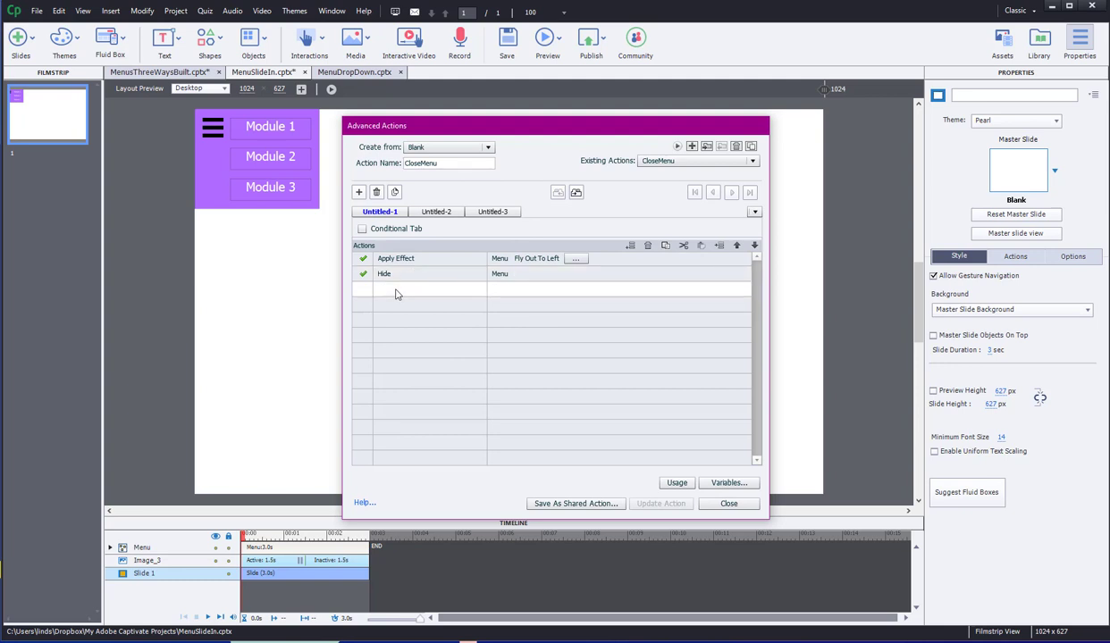
{"action": "left_click", "coordinate": [397, 293]}
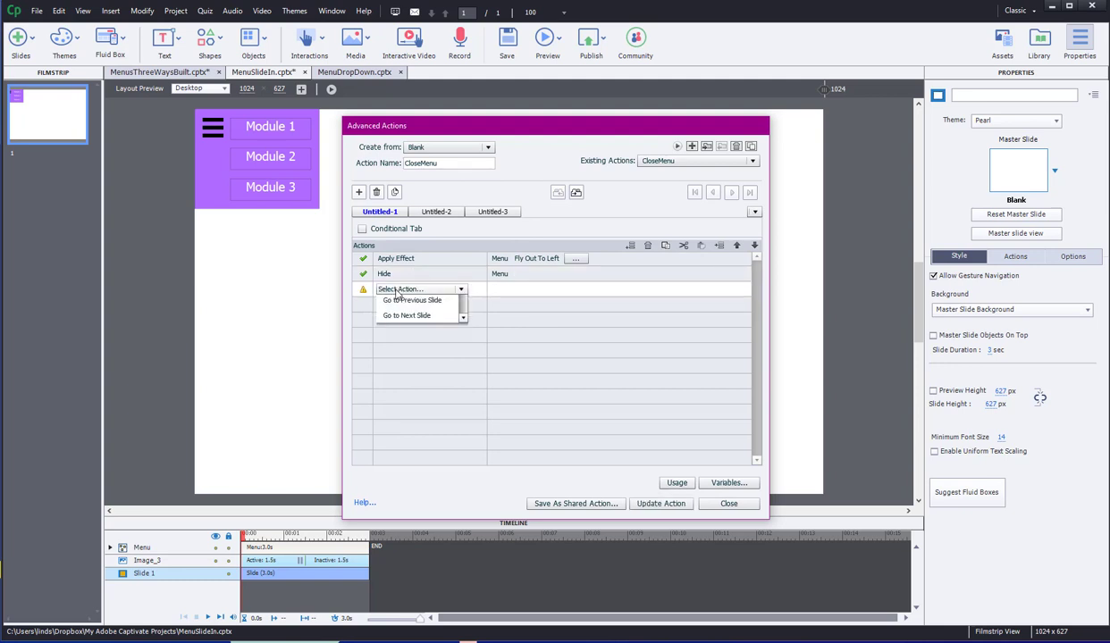
{"action": "scroll", "coordinate": [398, 293], "scroll_direction": "down", "scroll_amount": 5}
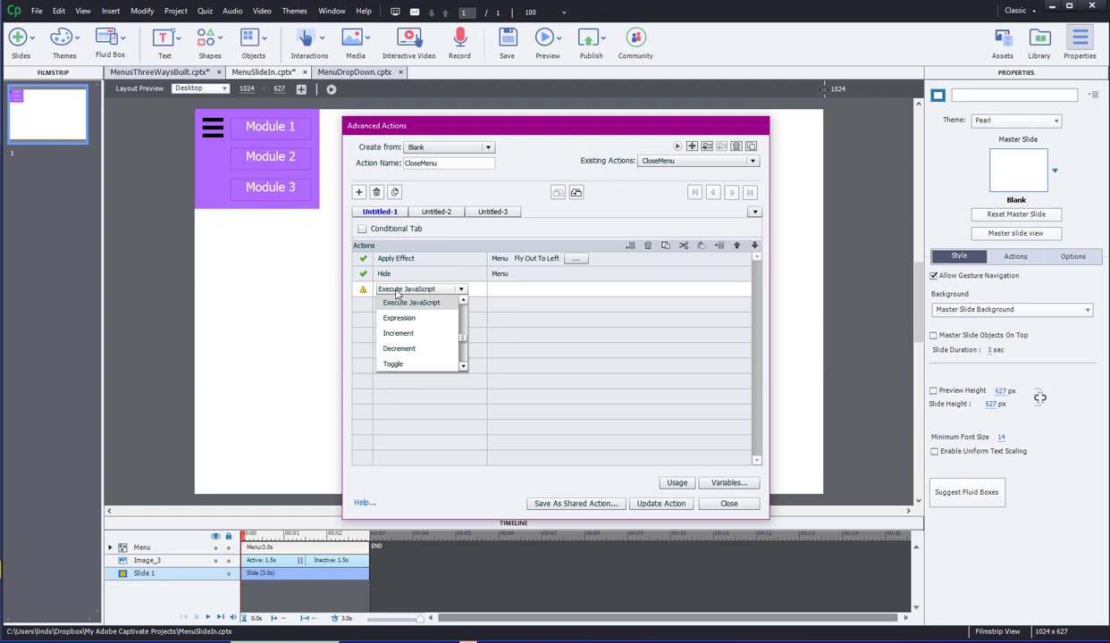
{"action": "scroll", "coordinate": [398, 293], "scroll_direction": "down", "scroll_amount": 5}
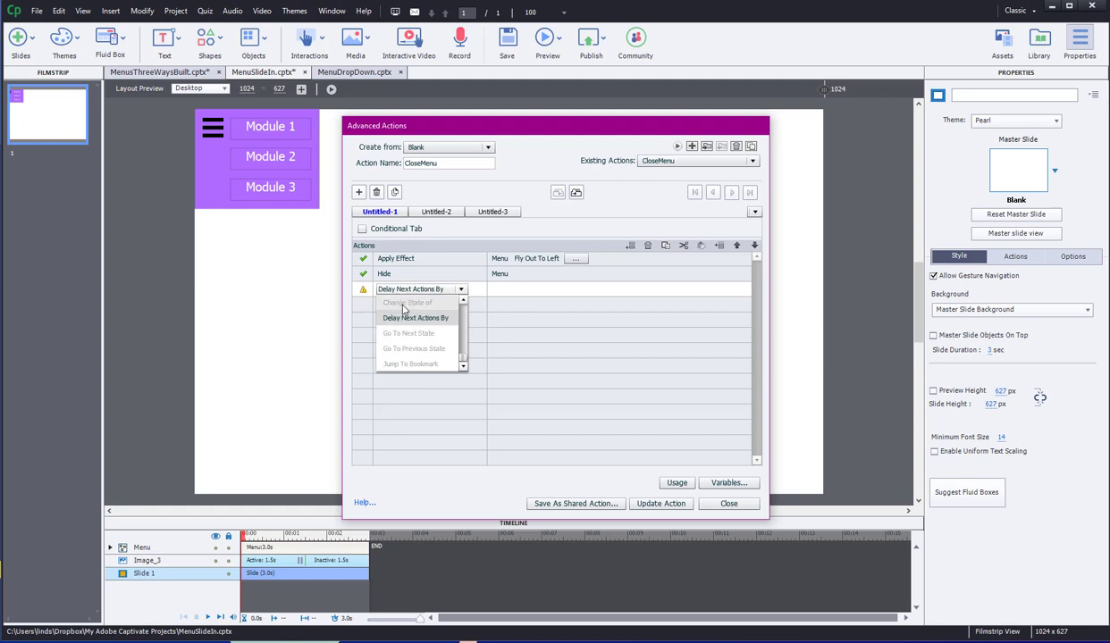
{"action": "left_click", "coordinate": [411, 317]}
Set the delay to a literal .5 seconds and move it ahead of the Hide action.
{"action": "left_click", "coordinate": [528, 289]}
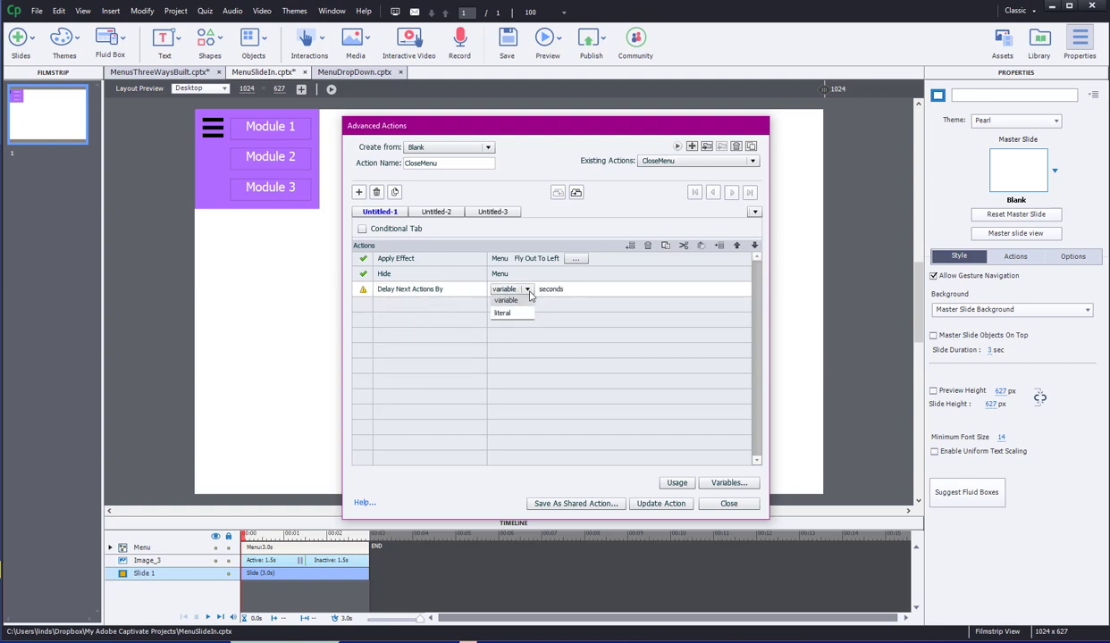
{"action": "left_click", "coordinate": [505, 313]}
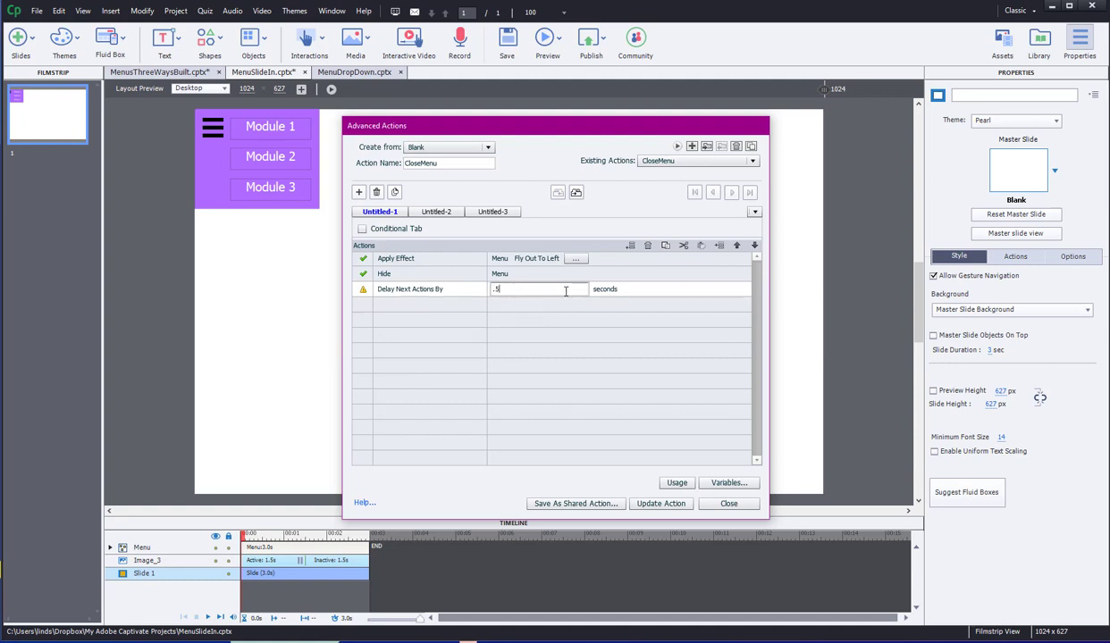
{"action": "type", "text": ".5"}
{"action": "key", "text": "Return"}
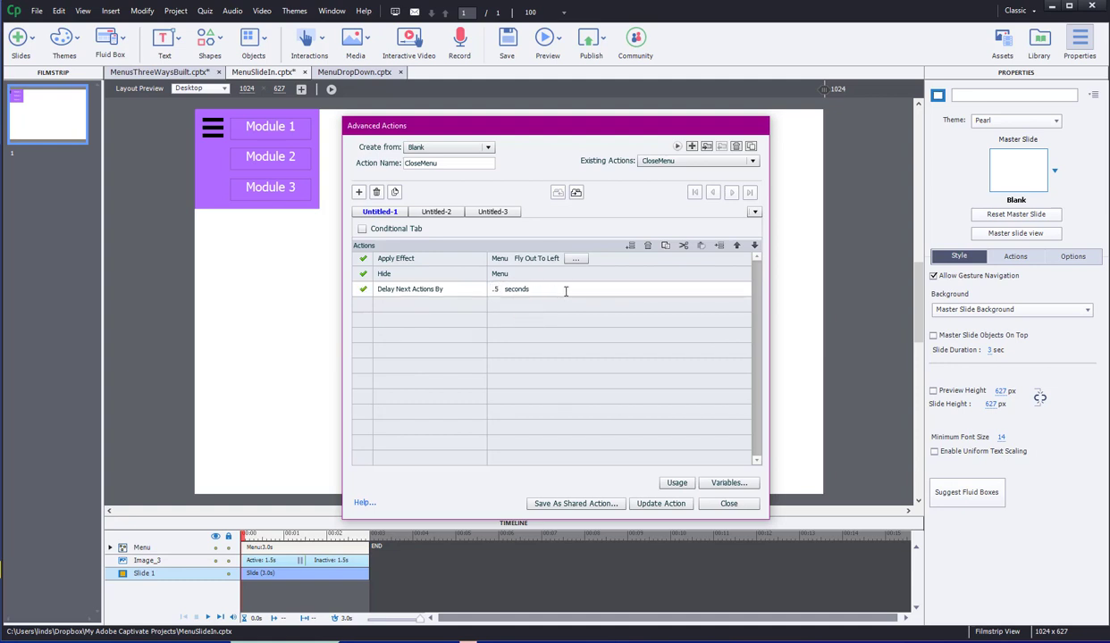
{"action": "left_click", "coordinate": [736, 246]}
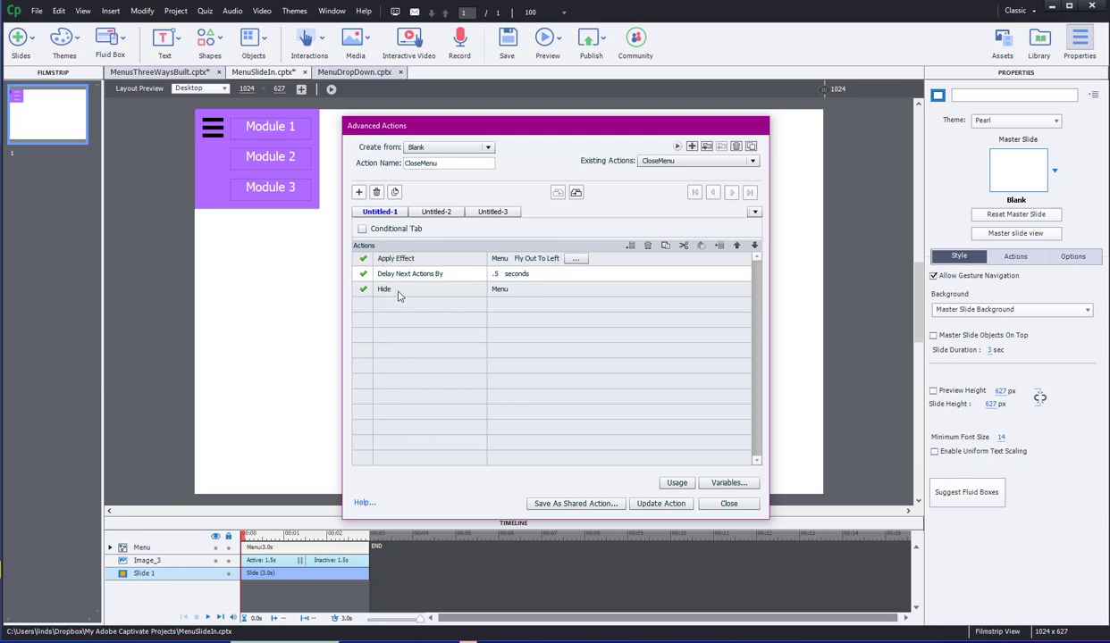
Check the Fly Out To Left effect duration in CloseMenu against the delay.
{"action": "left_click", "coordinate": [575, 259]}
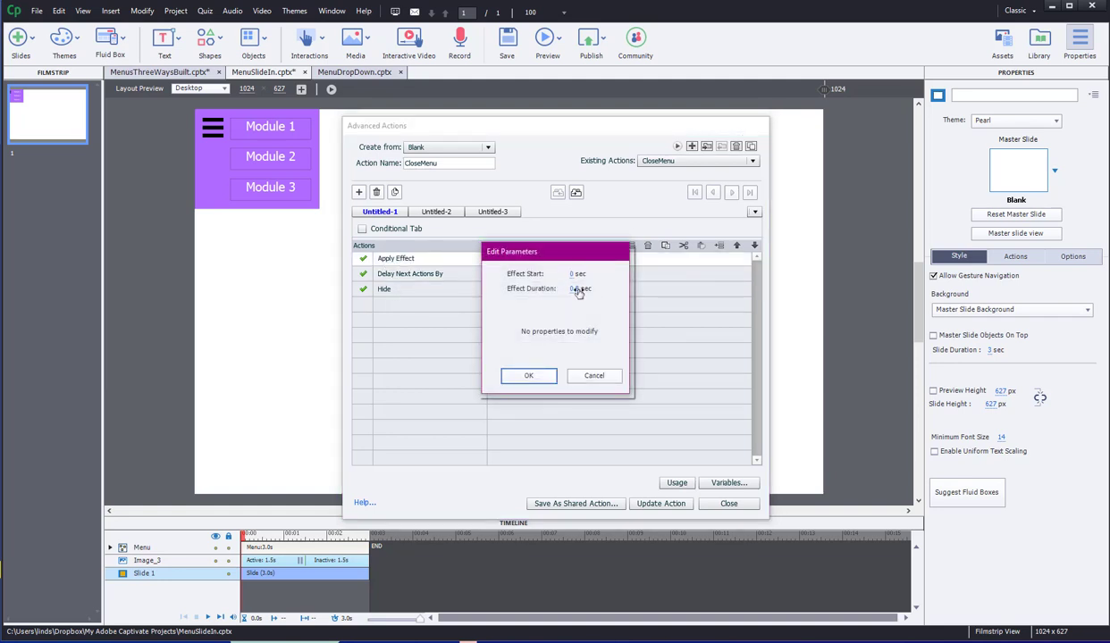
{"action": "left_click", "coordinate": [578, 289]}
{"action": "left_click", "coordinate": [585, 338]}
{"action": "left_click", "coordinate": [529, 375]}
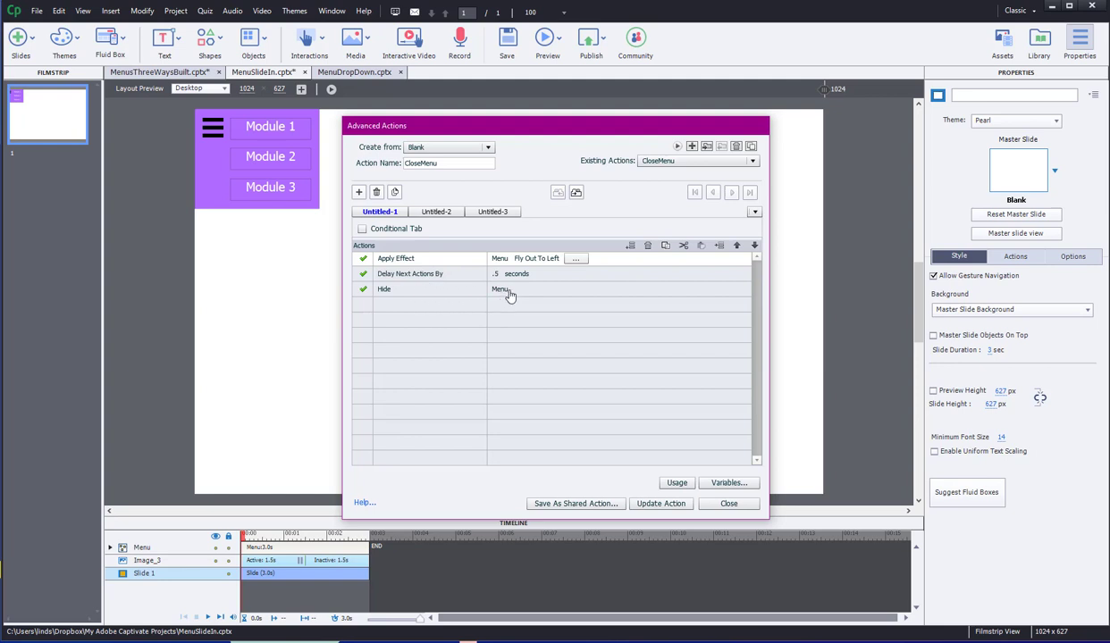
{"action": "left_click", "coordinate": [575, 258]}
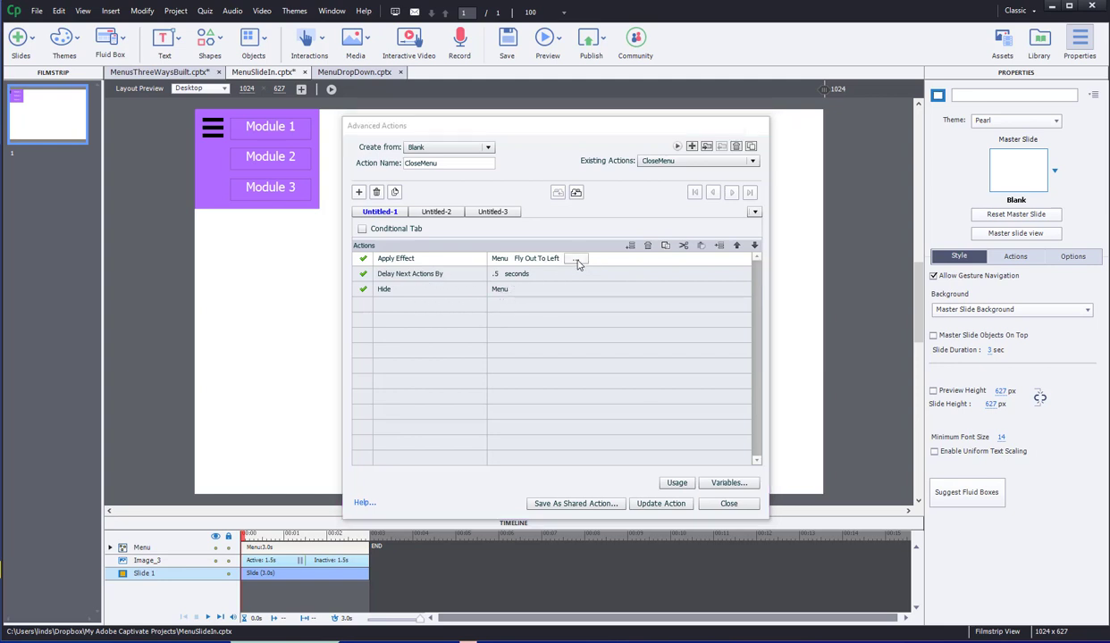
{"action": "left_click", "coordinate": [594, 376]}
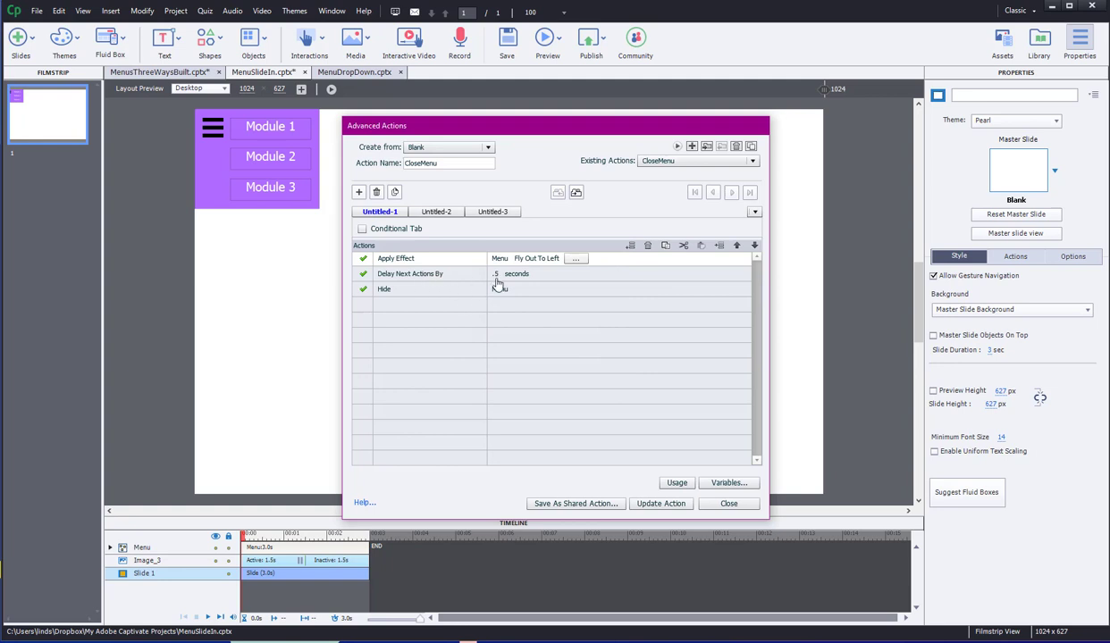
Update the CloseMenu action with its delay and close the Advanced Actions dialog.
{"action": "left_click", "coordinate": [661, 504]}
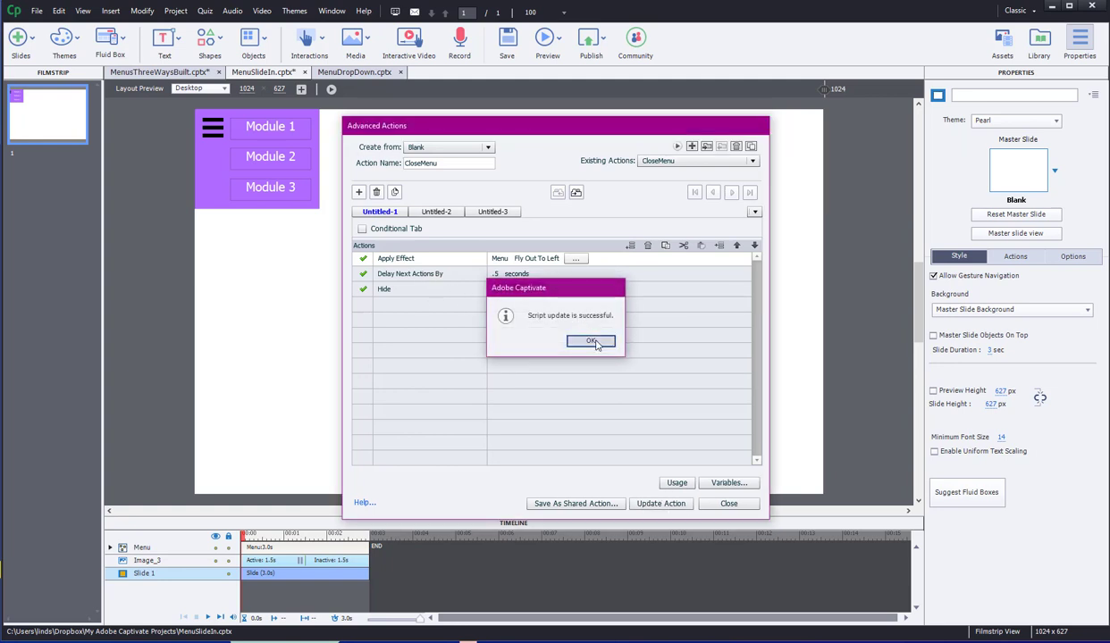
{"action": "left_click", "coordinate": [579, 336]}
{"action": "left_click", "coordinate": [728, 504]}
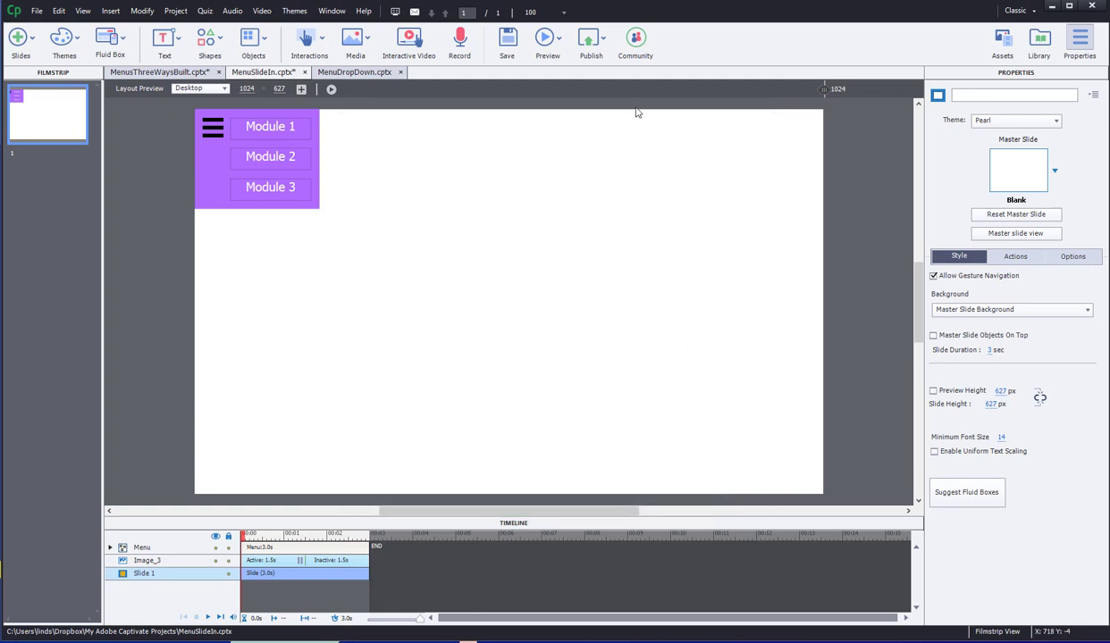
Preview the project, start playback, and open the slide-in menu with the hamburger icon.
{"action": "left_click", "coordinate": [551, 38]}
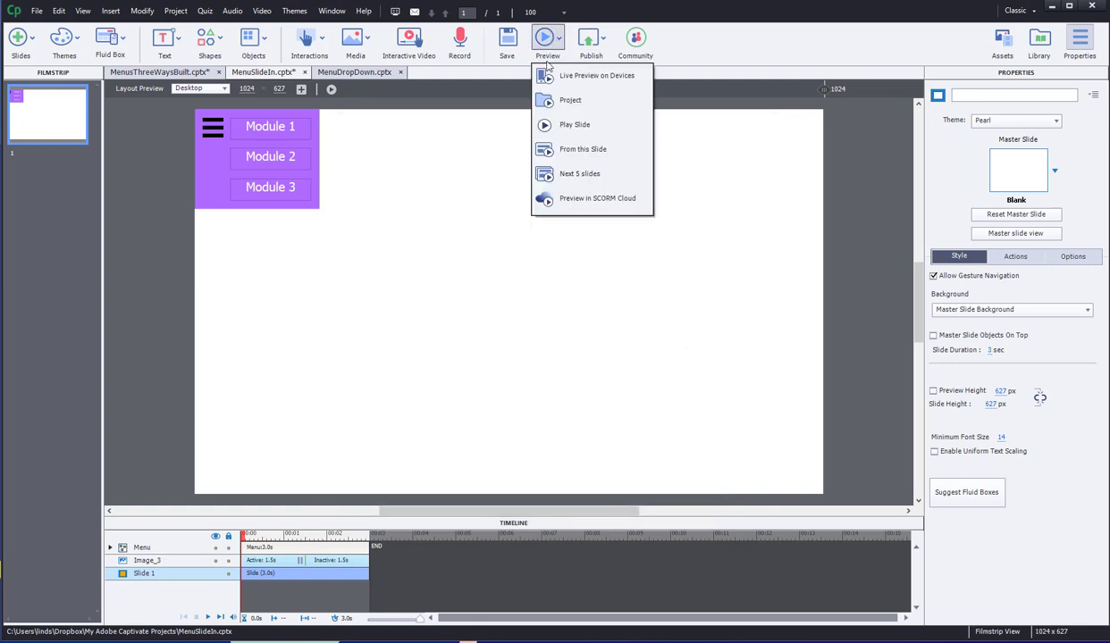
{"action": "left_click", "coordinate": [570, 105]}
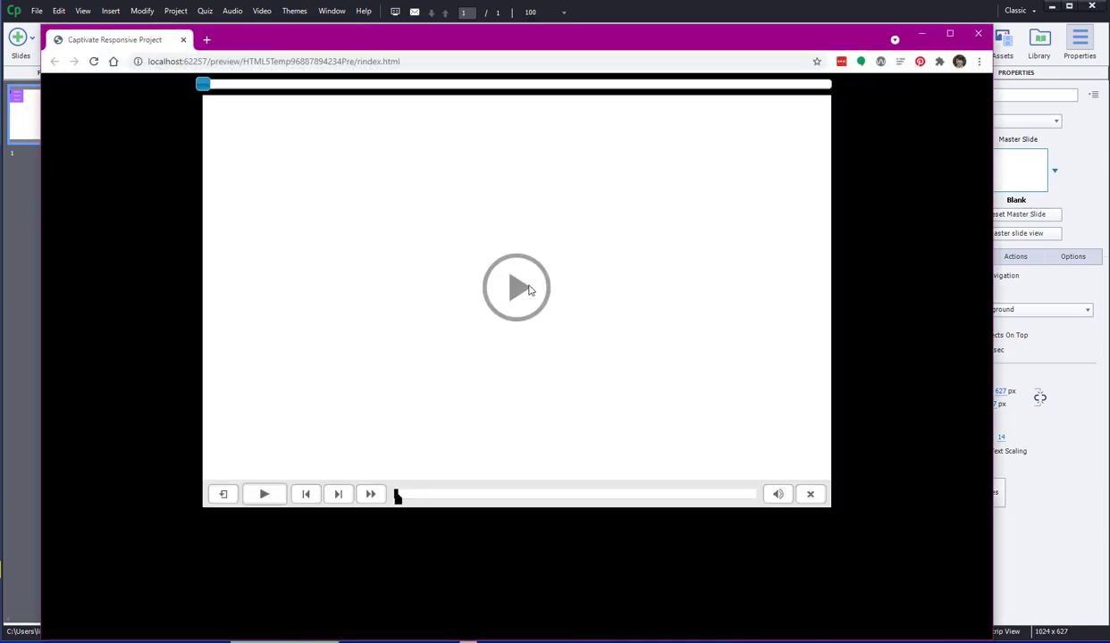
{"action": "left_click", "coordinate": [529, 289]}
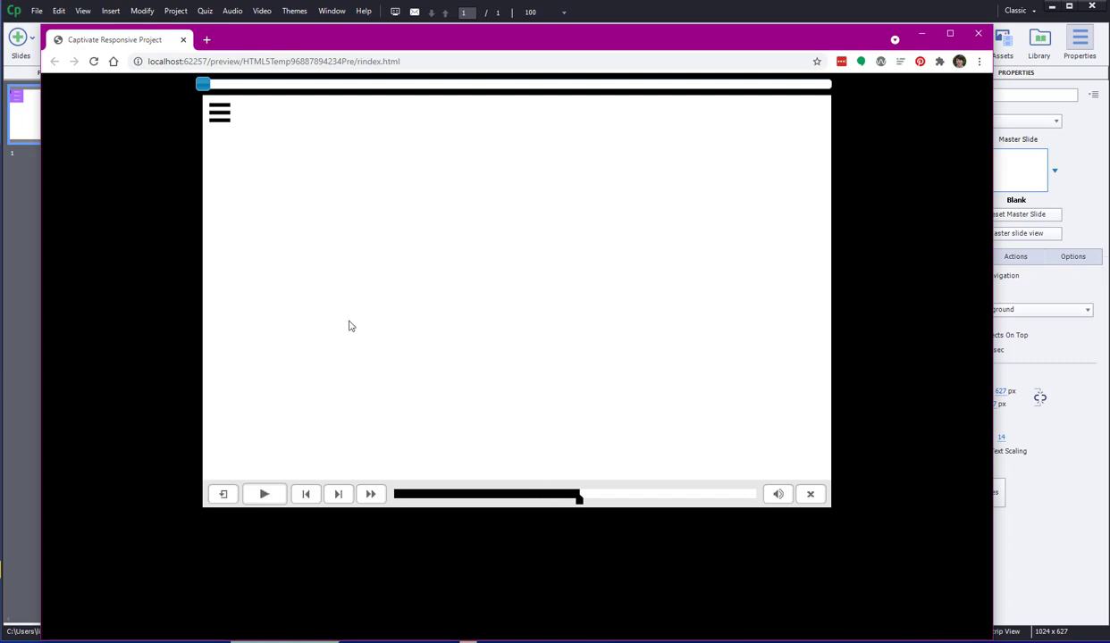
{"action": "left_click", "coordinate": [216, 111]}
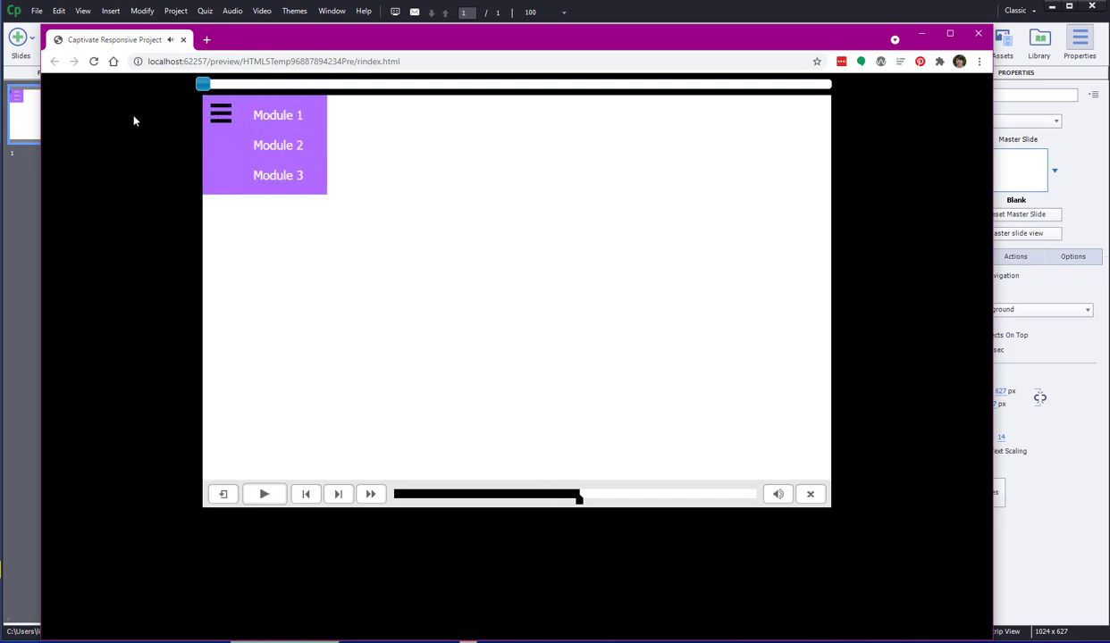
Slide the menu out of view with the hamburger icon and close the preview.
{"action": "left_click", "coordinate": [224, 116]}
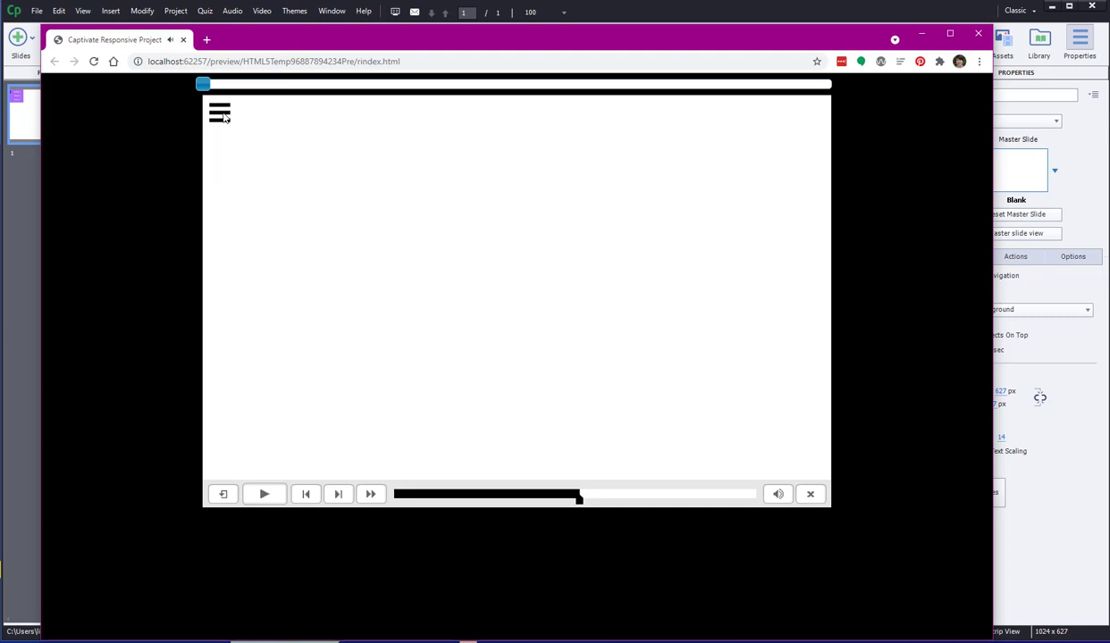
{"action": "left_click", "coordinate": [809, 494]}
Review the CloseMenu and OpenMenu advanced actions for their action order and delay.
{"action": "left_click", "coordinate": [175, 11]}
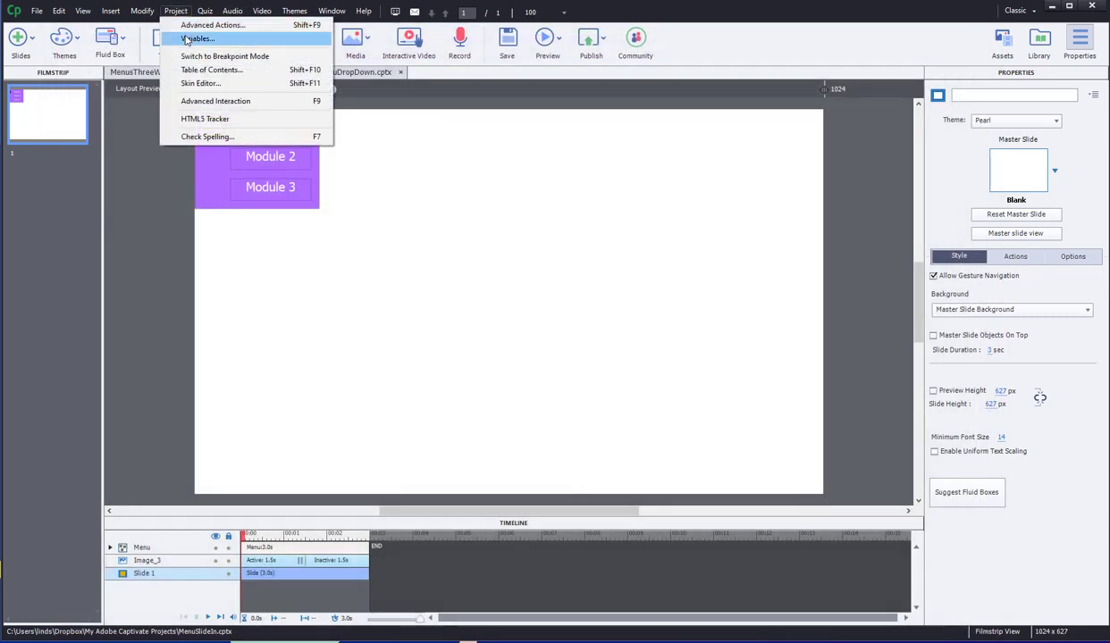
{"action": "left_click", "coordinate": [188, 22]}
{"action": "left_click", "coordinate": [697, 160]}
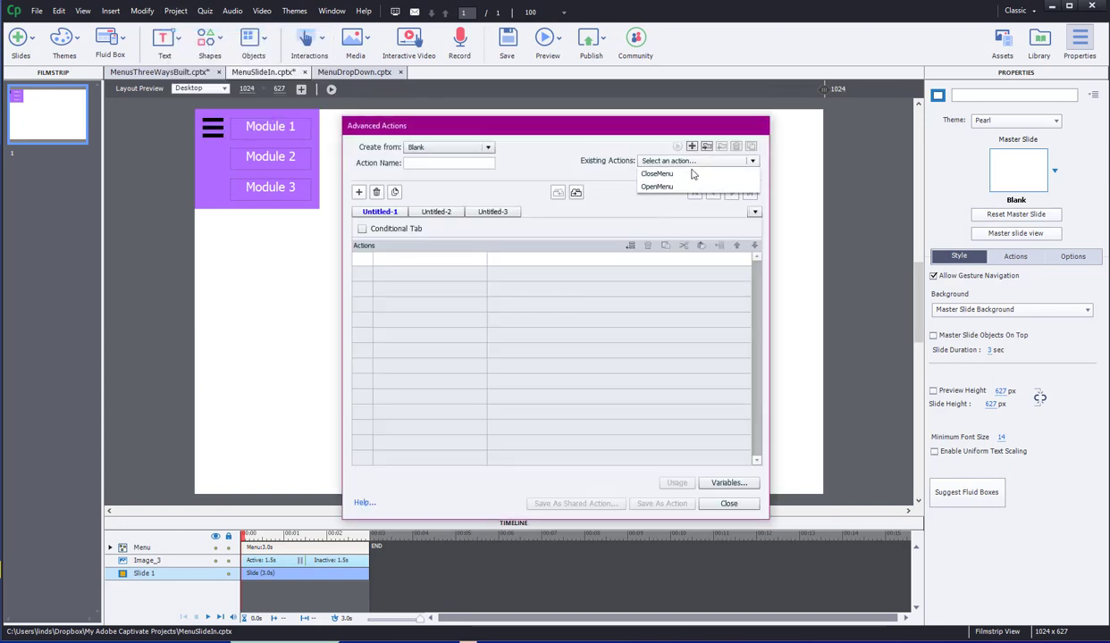
{"action": "left_click", "coordinate": [665, 185]}
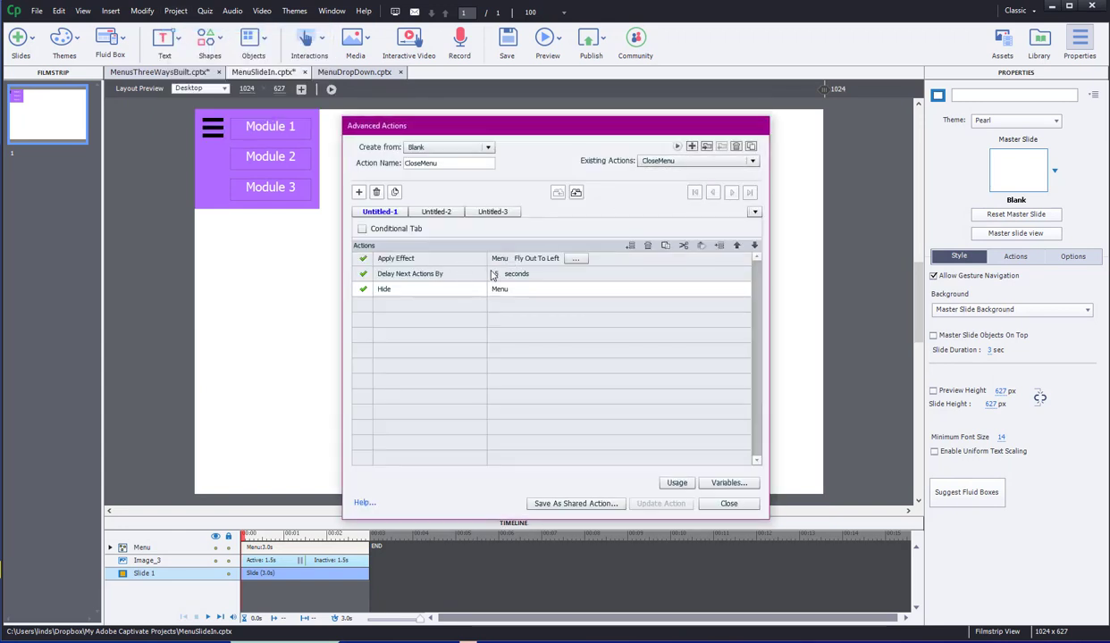
{"action": "left_click", "coordinate": [664, 166]}
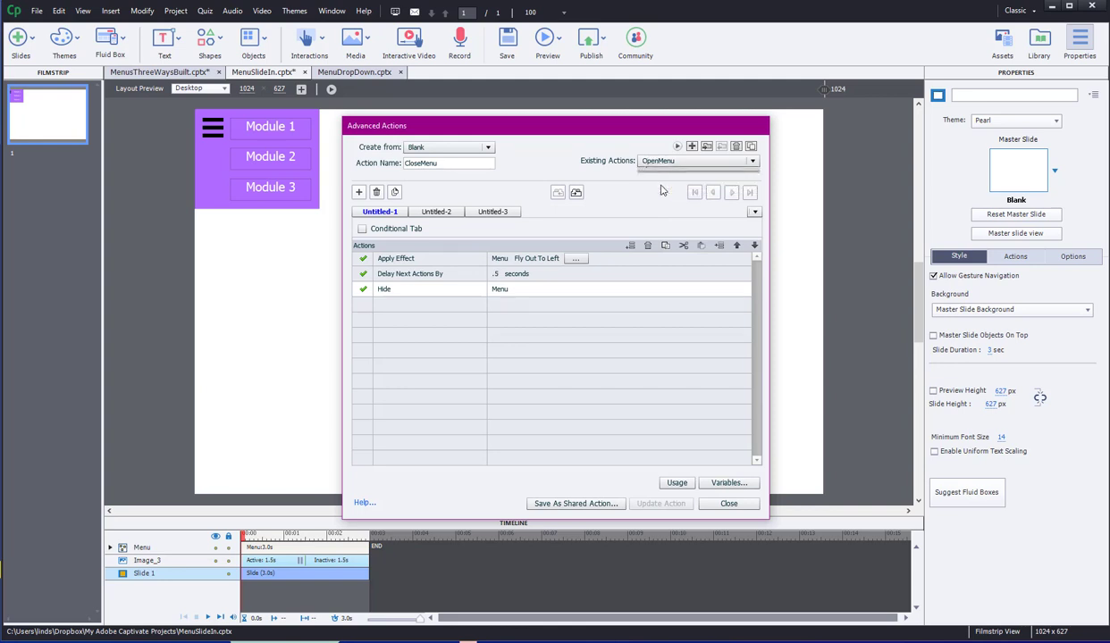
{"action": "left_click", "coordinate": [661, 187]}
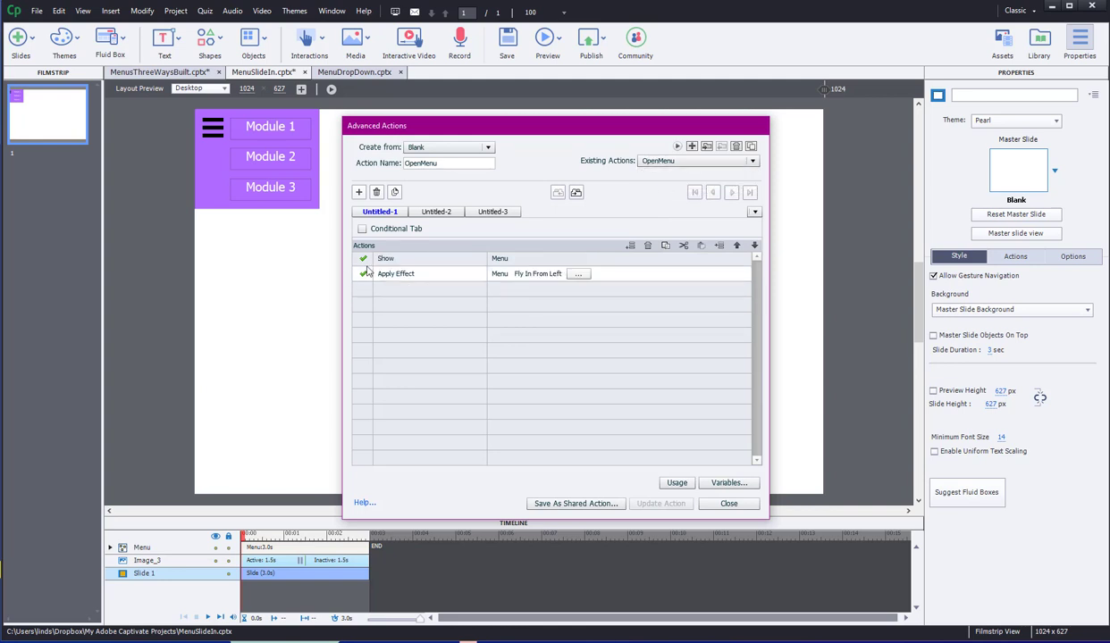
{"action": "left_click", "coordinate": [706, 162]}
{"action": "left_click", "coordinate": [677, 180]}
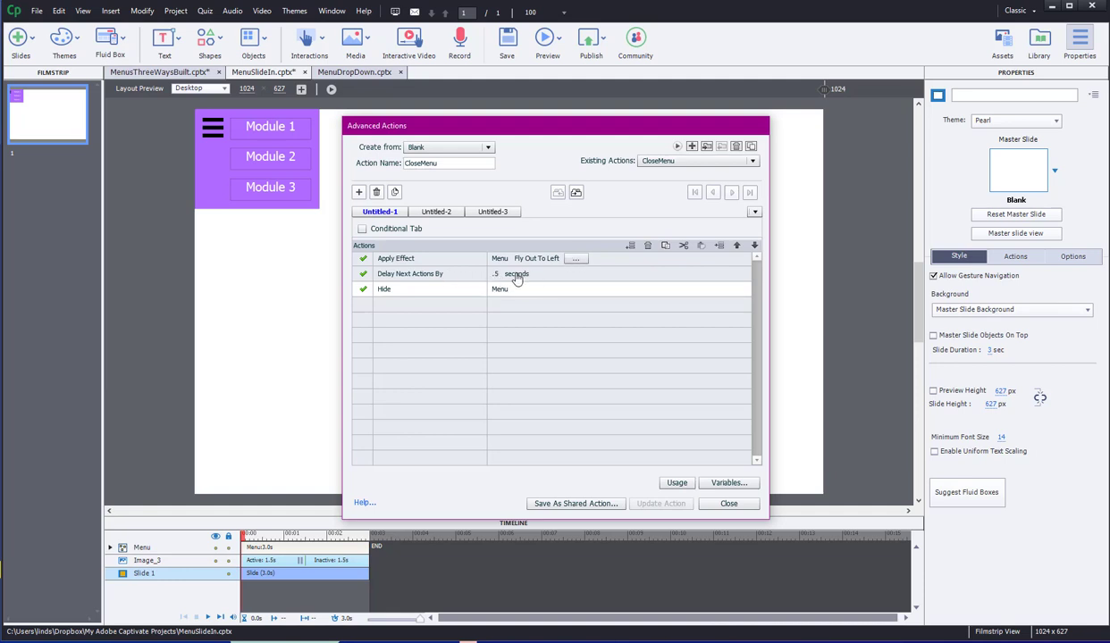
{"action": "left_click", "coordinate": [728, 503]}
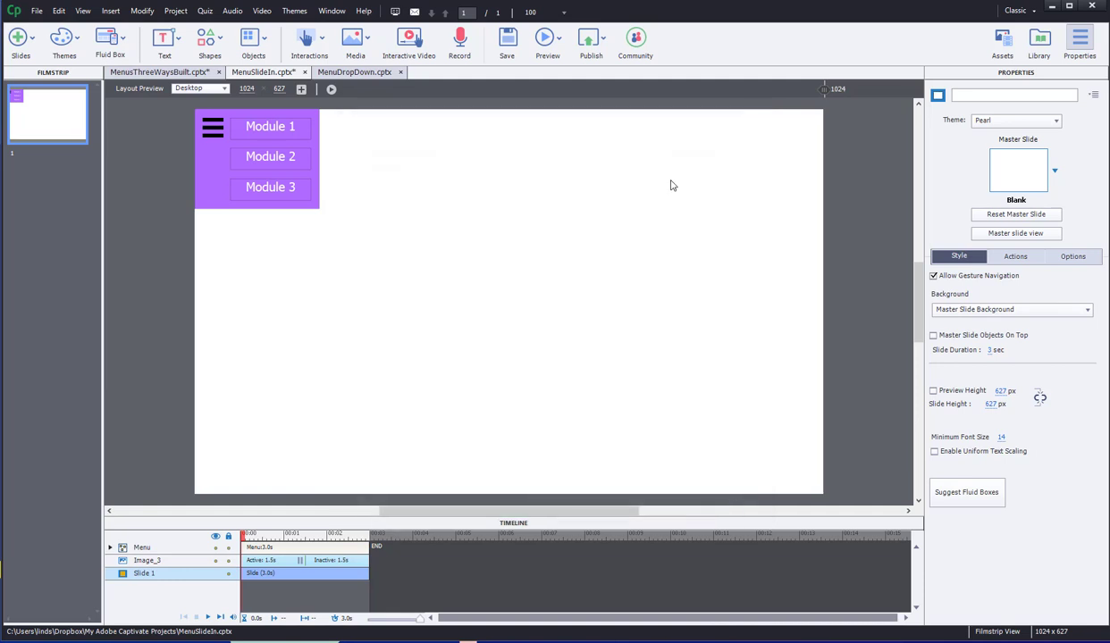
Preview the project, test opening and closing the slide-in menu with the hamburger icon, and close the preview.
{"action": "left_click", "coordinate": [546, 40]}
{"action": "left_click", "coordinate": [548, 99]}
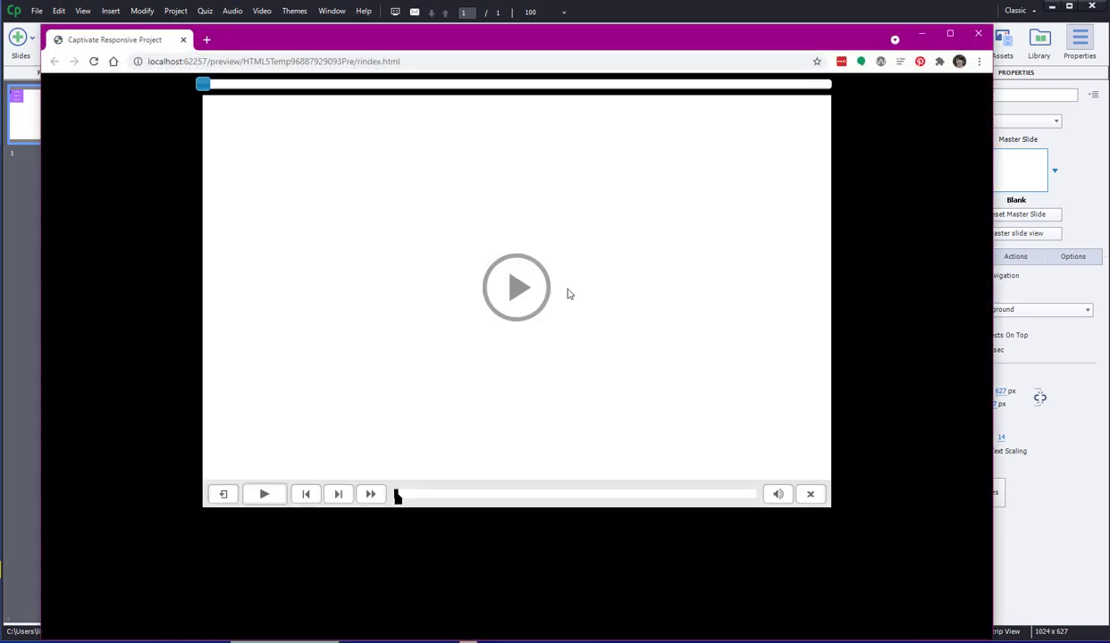
{"action": "left_click", "coordinate": [518, 278]}
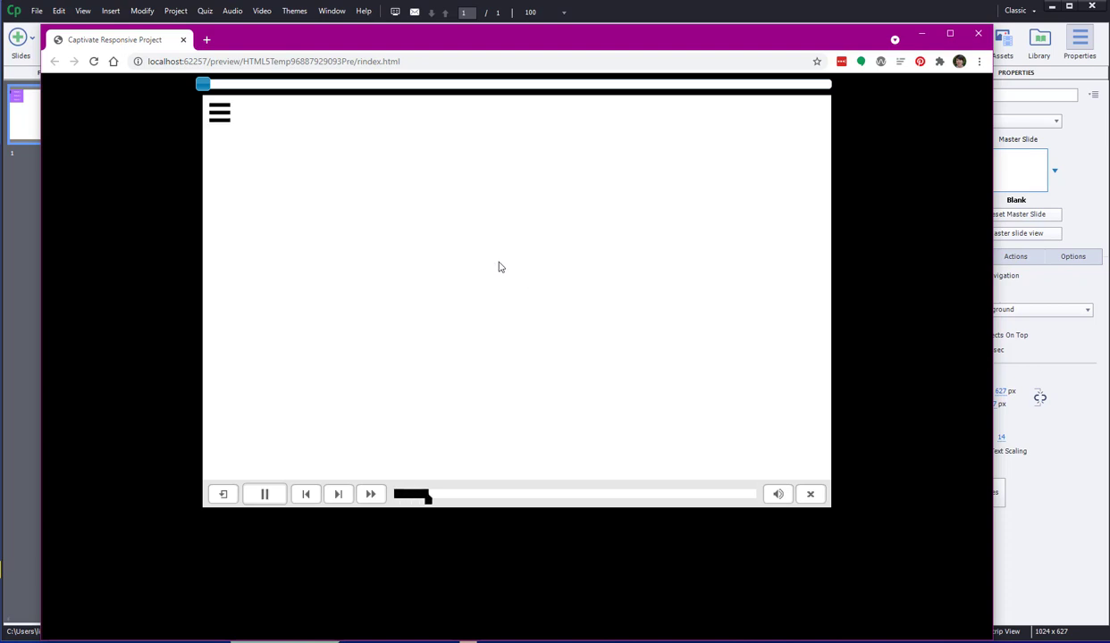
{"action": "left_click", "coordinate": [219, 113]}
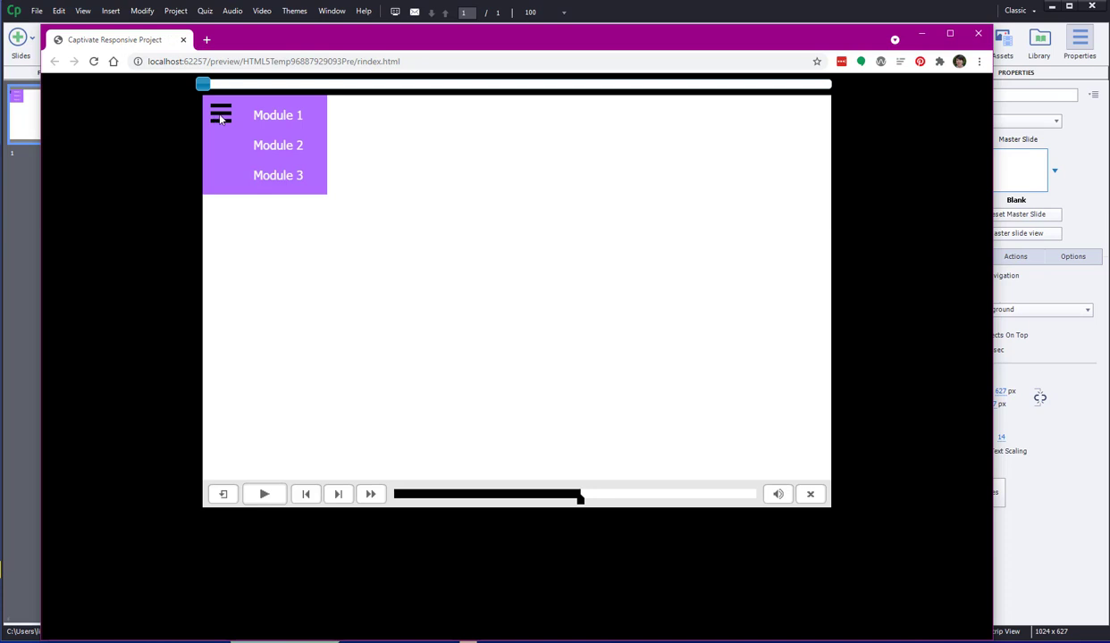
{"action": "left_click", "coordinate": [221, 116]}
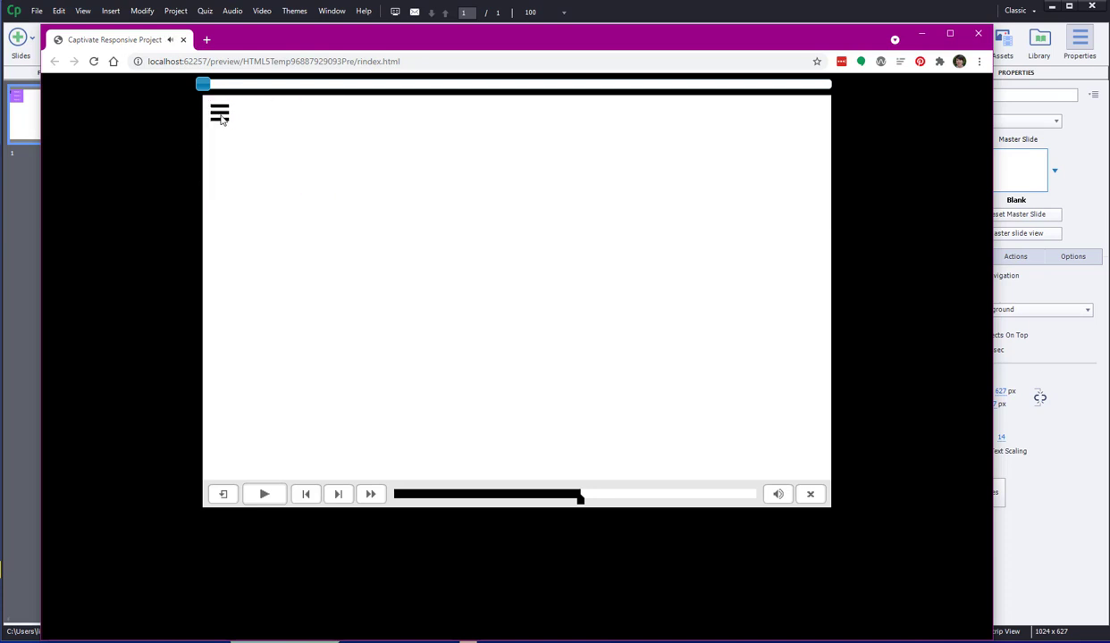
{"action": "left_click", "coordinate": [976, 33]}
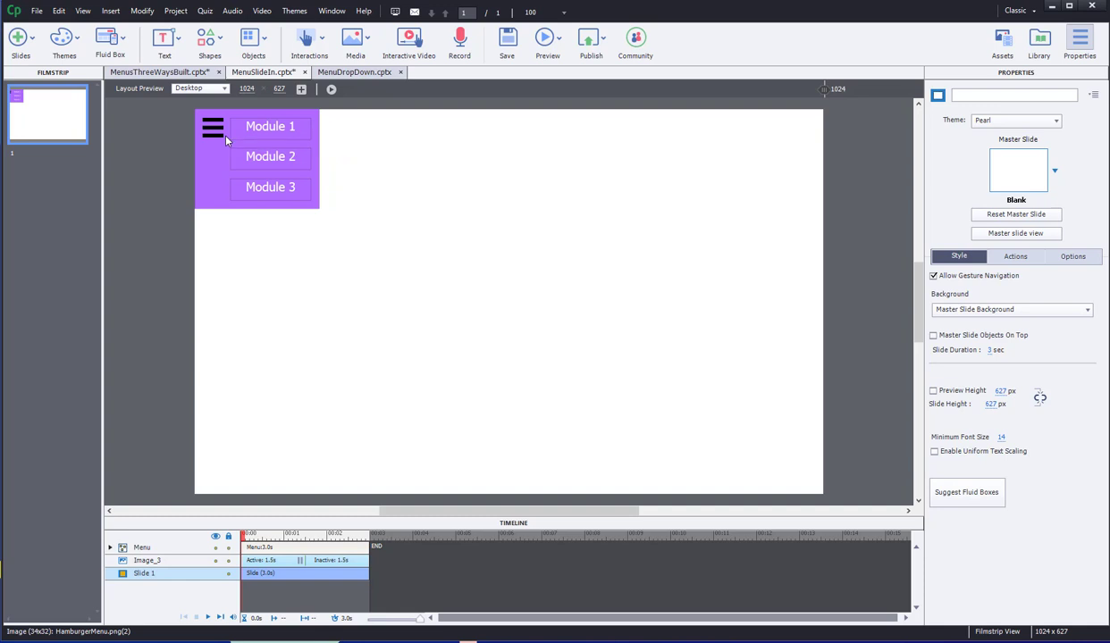
Switch to the MenuDropDown.cptx project.
{"action": "left_click", "coordinate": [353, 71]}
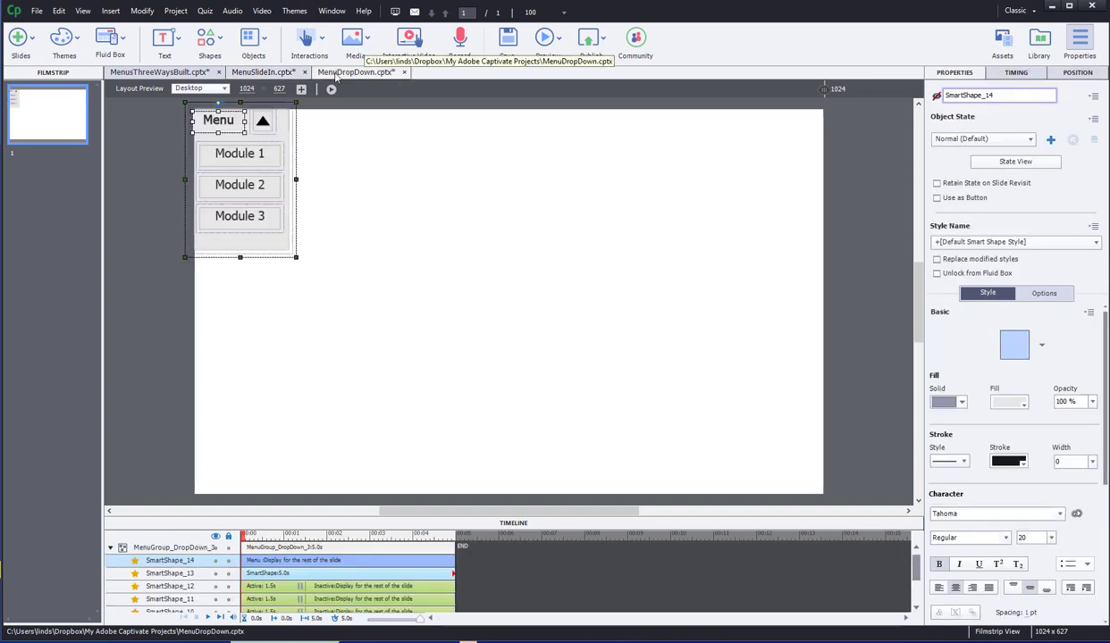
{"action": "left_click", "coordinate": [263, 72]}
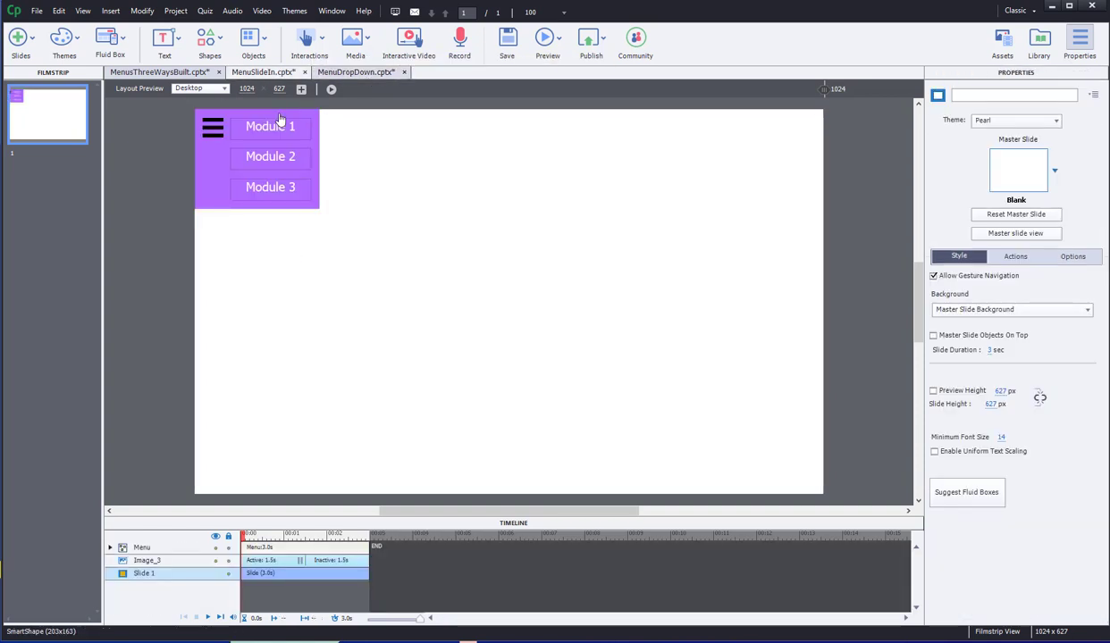
{"action": "left_click", "coordinate": [353, 72]}
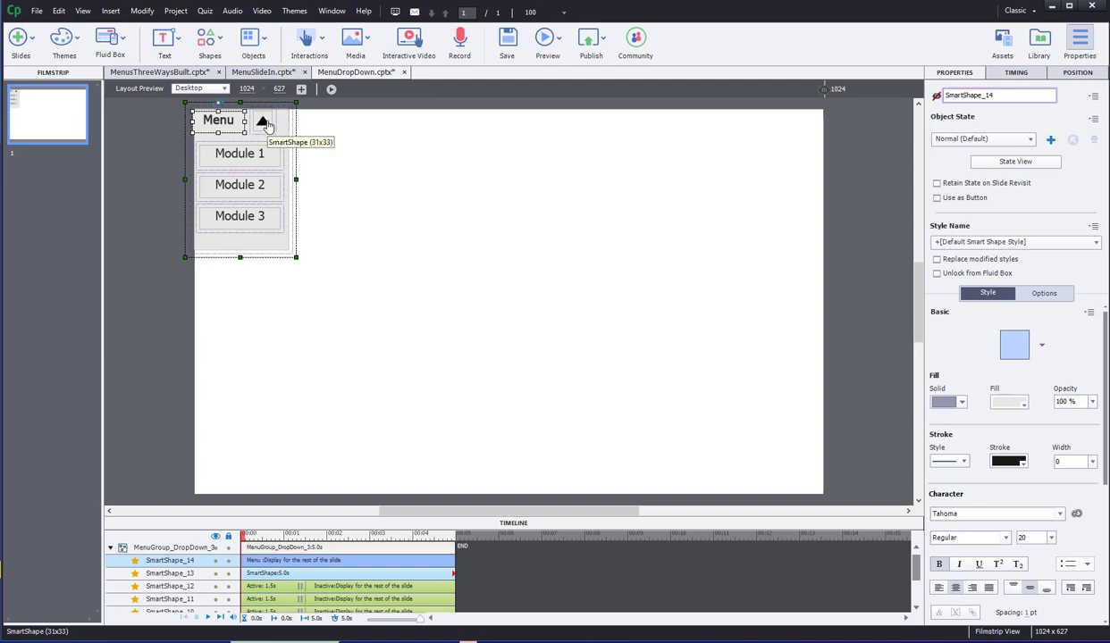
{"action": "left_click", "coordinate": [540, 42]}
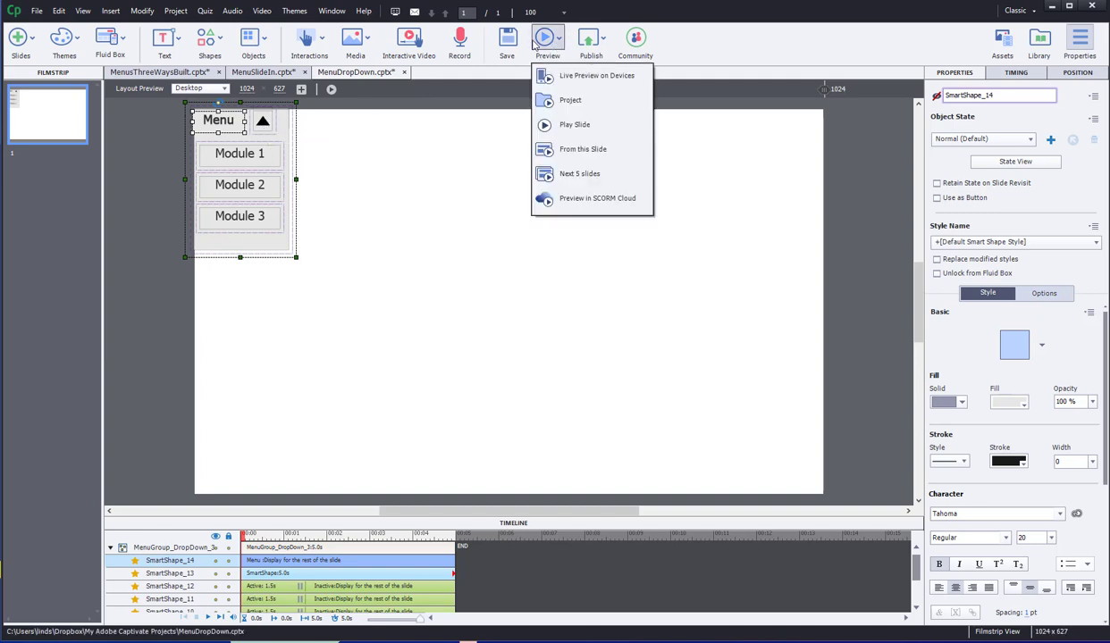
{"action": "left_click", "coordinate": [330, 130]}
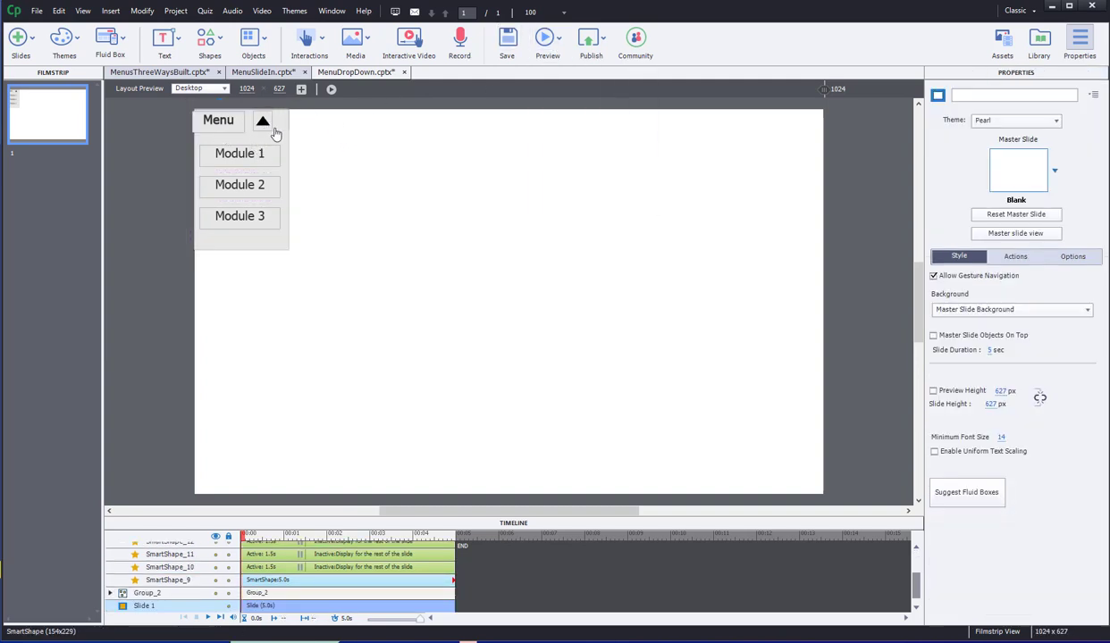
Try moving the collapsed Menu bar group away from the slide corner, and undo the move.
{"action": "left_click", "coordinate": [322, 151]}
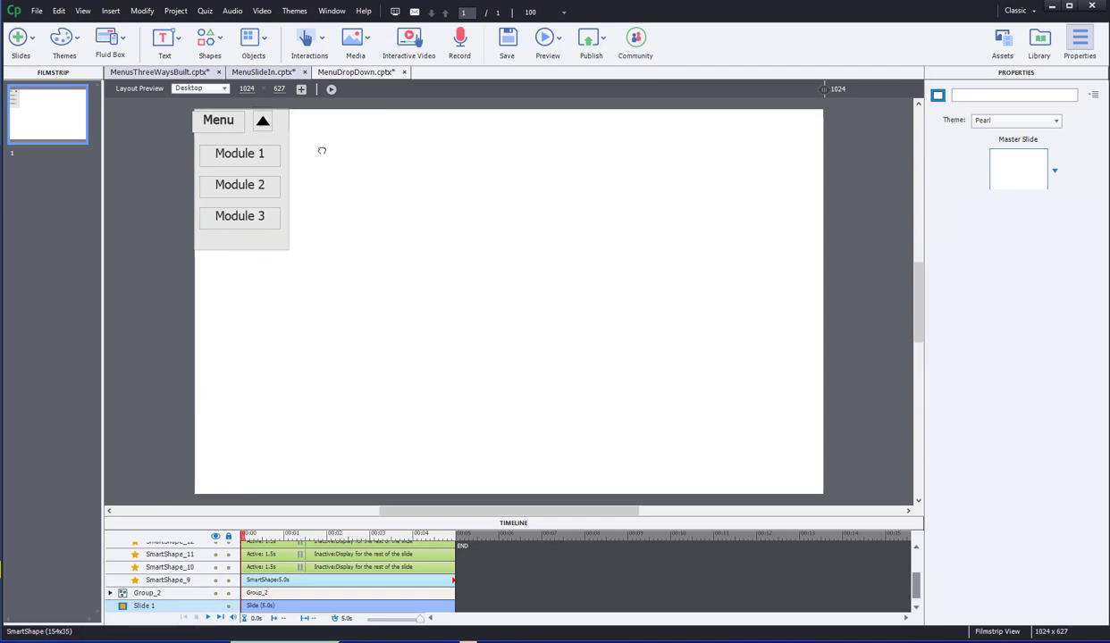
{"action": "left_click_drag", "start_coordinate": [321, 151], "coordinate": [372, 168]}
{"action": "key", "text": "ctrl+z"}
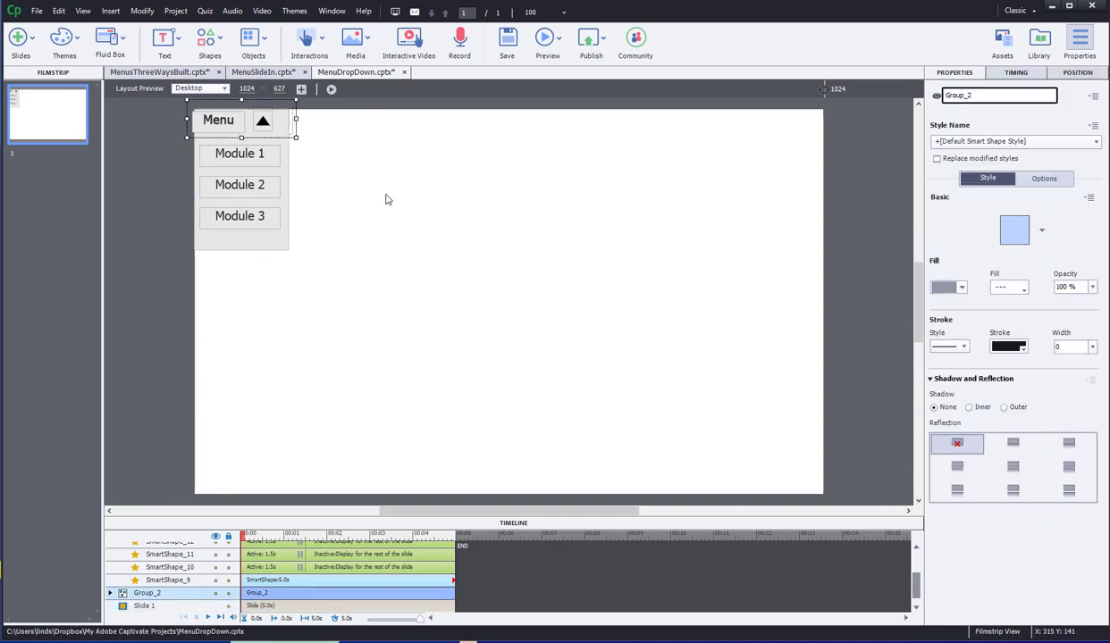
Move the expanded drop-down menu group aside to expose the collapsed Menu bar beneath it, and undo the move.
{"action": "left_click", "coordinate": [315, 260]}
{"action": "left_click", "coordinate": [273, 246]}
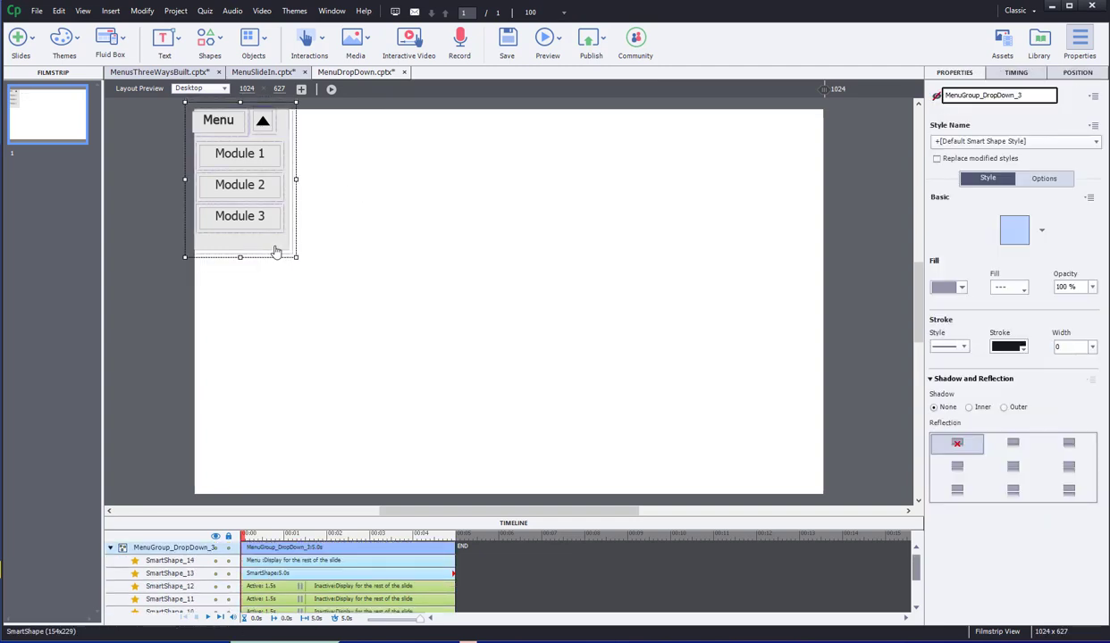
{"action": "left_click_drag", "start_coordinate": [273, 251], "coordinate": [374, 310]}
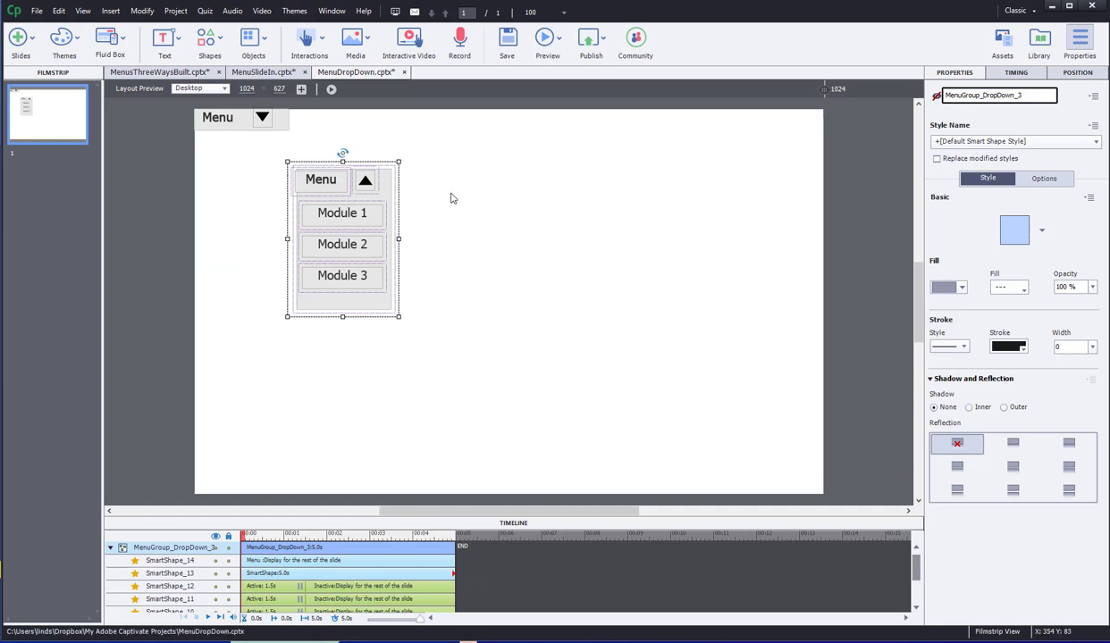
{"action": "key", "text": "ctrl+z"}
{"action": "left_click", "coordinate": [523, 238]}
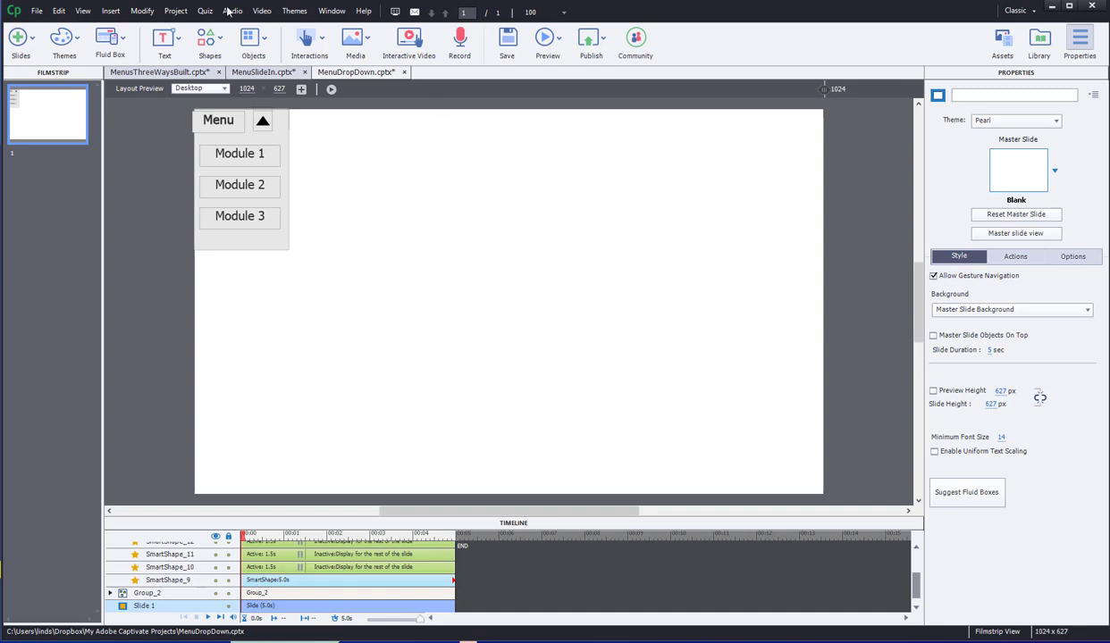
Rename the expanded menu group as DropDownMenu.
{"action": "left_click", "coordinate": [179, 10]}
{"action": "left_click", "coordinate": [534, 269]}
{"action": "left_click", "coordinate": [256, 248]}
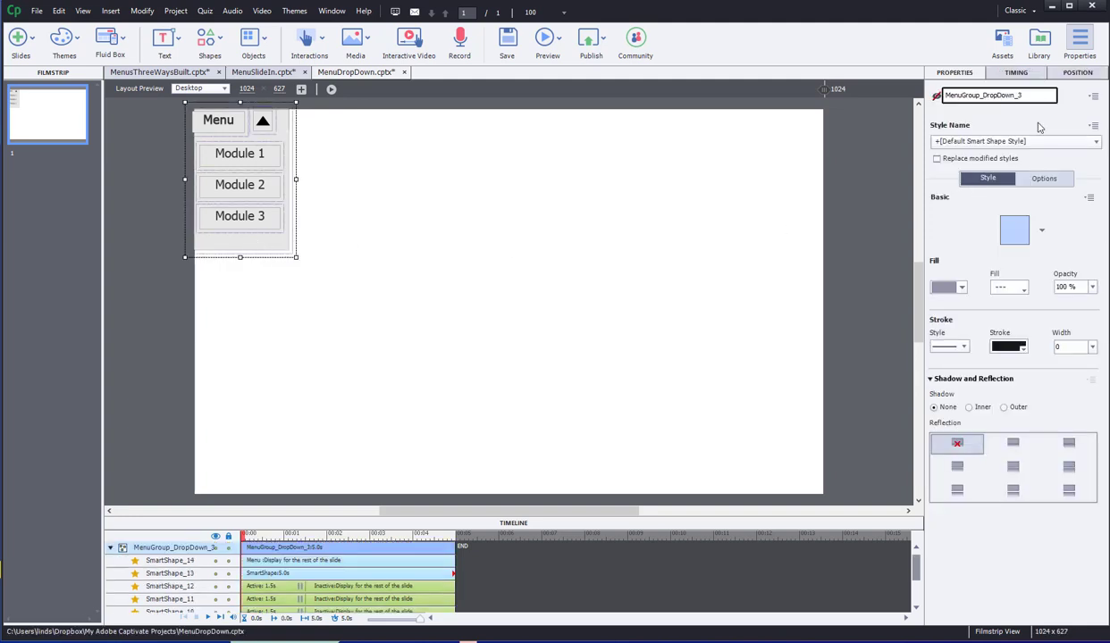
{"action": "left_click", "coordinate": [1035, 94]}
{"action": "key", "text": "BackSpace"}
{"action": "key", "text": "BackSpace"}
{"action": "key", "text": "BackSpace"}
{"action": "key", "text": "BackSpace"}
{"action": "key", "text": "BackSpace"}
{"action": "key", "text": "BackSpace"}
{"action": "key", "text": "BackSpace"}
{"action": "key", "text": "BackSpace"}
{"action": "key", "text": "BackSpace"}
{"action": "key", "text": "BackSpace"}
{"action": "key", "text": "BackSpace"}
{"action": "key", "text": "BackSpace"}
{"action": "key", "text": "BackSpace"}
{"action": "key", "text": "BackSpace"}
{"action": "key", "text": "BackSpace"}
{"action": "key", "text": "BackSpace"}
{"action": "key", "text": "BackSpace"}
{"action": "key", "text": "BackSpace"}
{"action": "key", "text": "BackSpace"}
{"action": "key", "text": "BackSpace"}
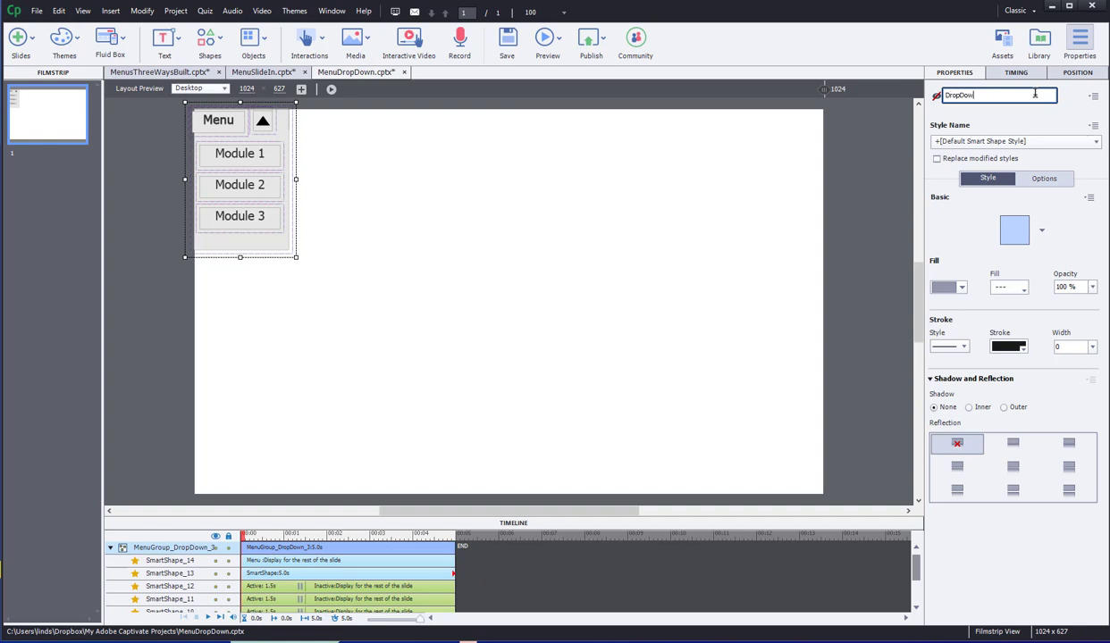
{"action": "type", "text": "DropDownMenu"}
{"action": "key", "text": "Return"}
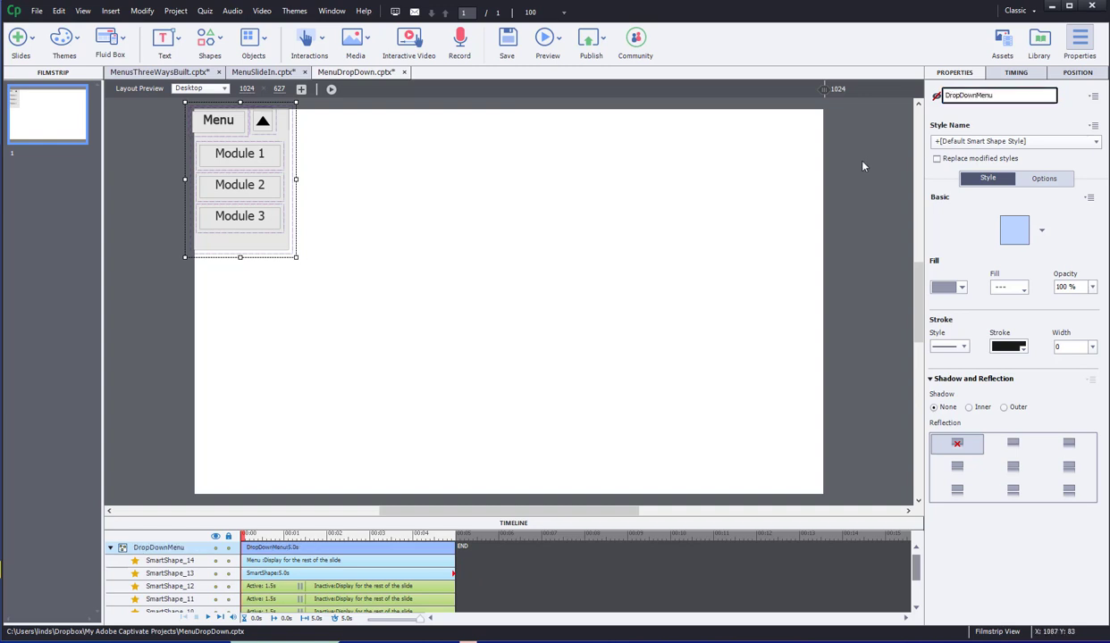
Start a new advanced action named ShowMenu and try to save it.
{"action": "left_click", "coordinate": [835, 155]}
{"action": "left_click", "coordinate": [286, 142]}
{"action": "left_click", "coordinate": [175, 11]}
{"action": "left_click", "coordinate": [205, 25]}
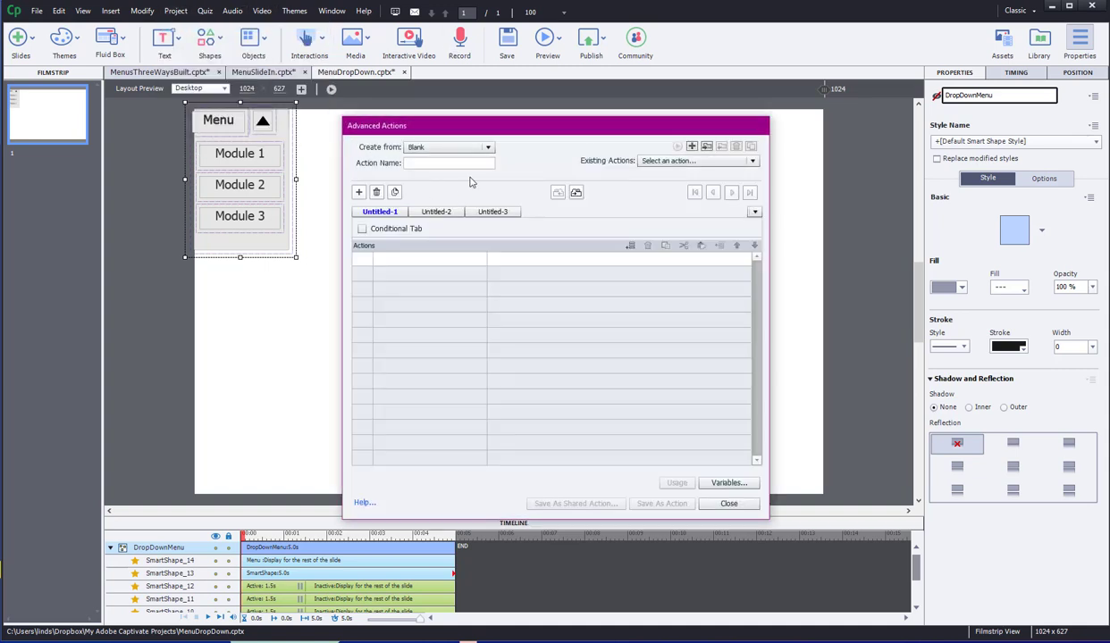
{"action": "left_click", "coordinate": [463, 163]}
{"action": "type", "text": "ShowMenu"}
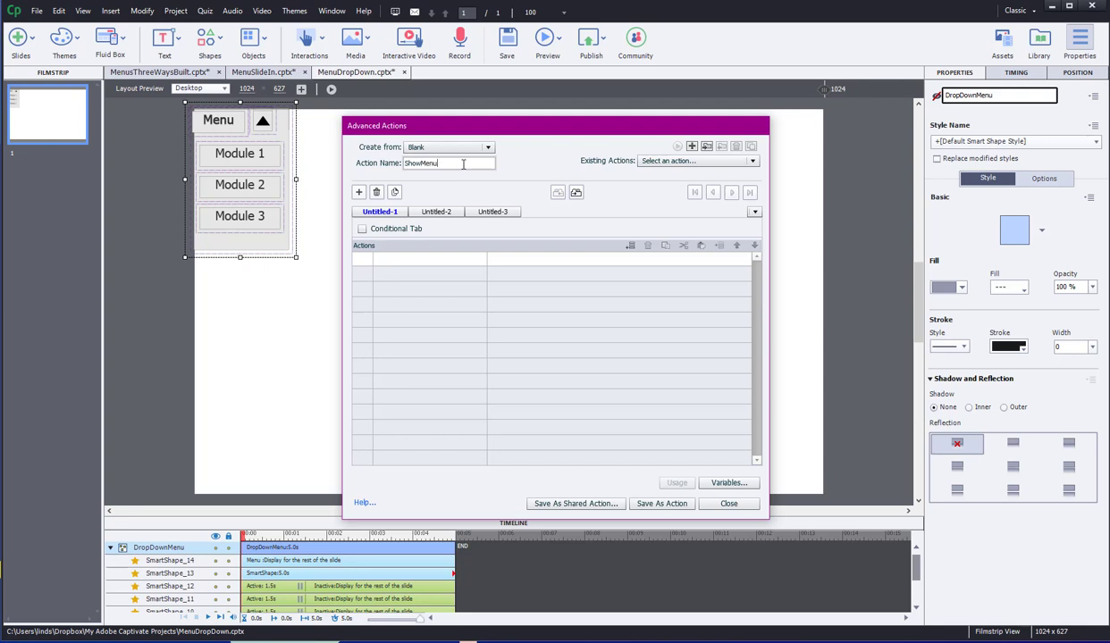
{"action": "left_click", "coordinate": [670, 502]}
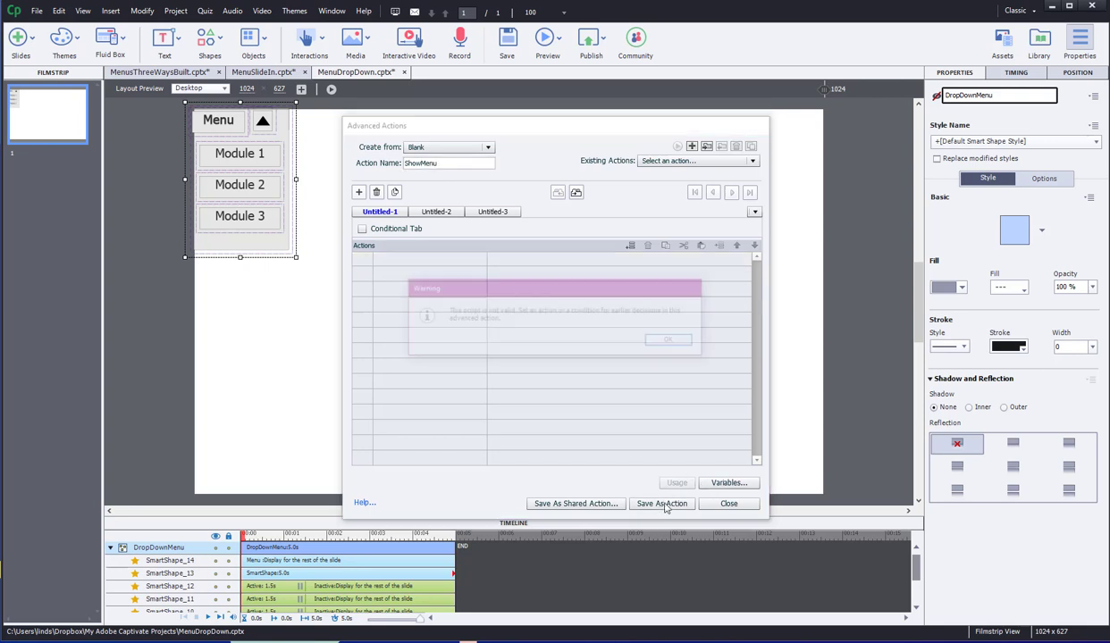
{"action": "left_click", "coordinate": [673, 341]}
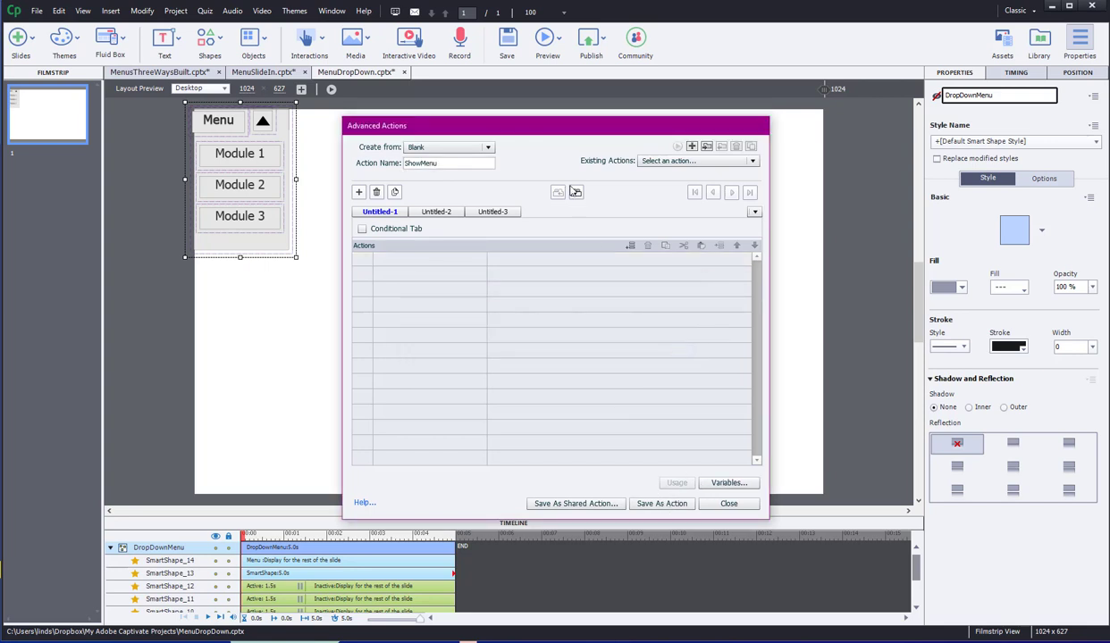
Add a Show action for DropDownMenu as the first line of ShowMenu.
{"action": "left_click", "coordinate": [398, 264]}
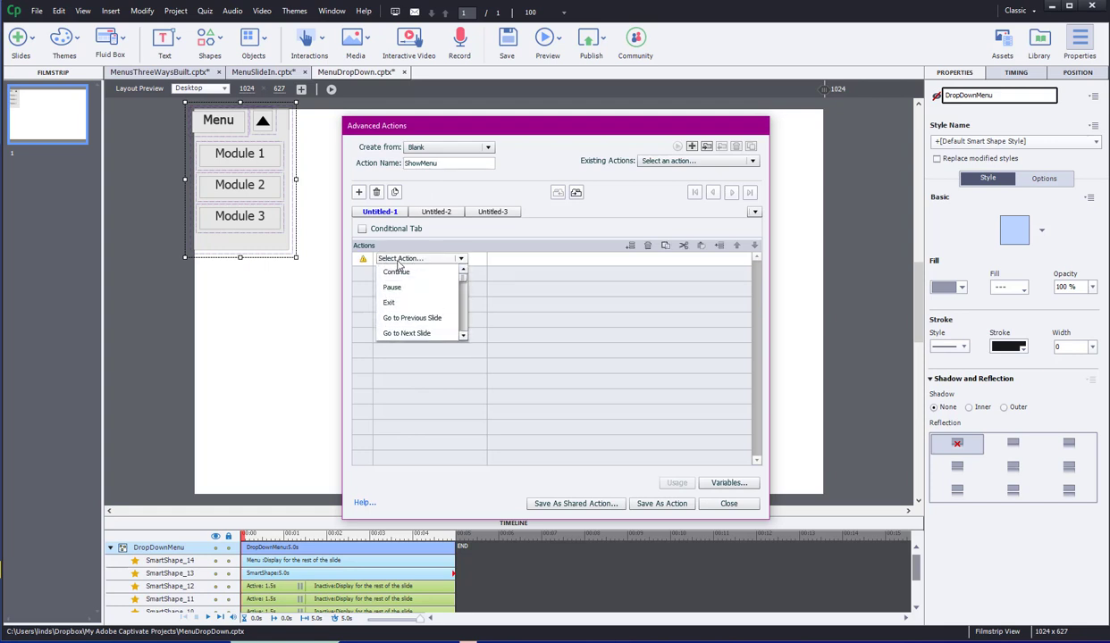
{"action": "scroll", "coordinate": [397, 295], "scroll_direction": "down", "scroll_amount": 5}
{"action": "left_click", "coordinate": [392, 287]}
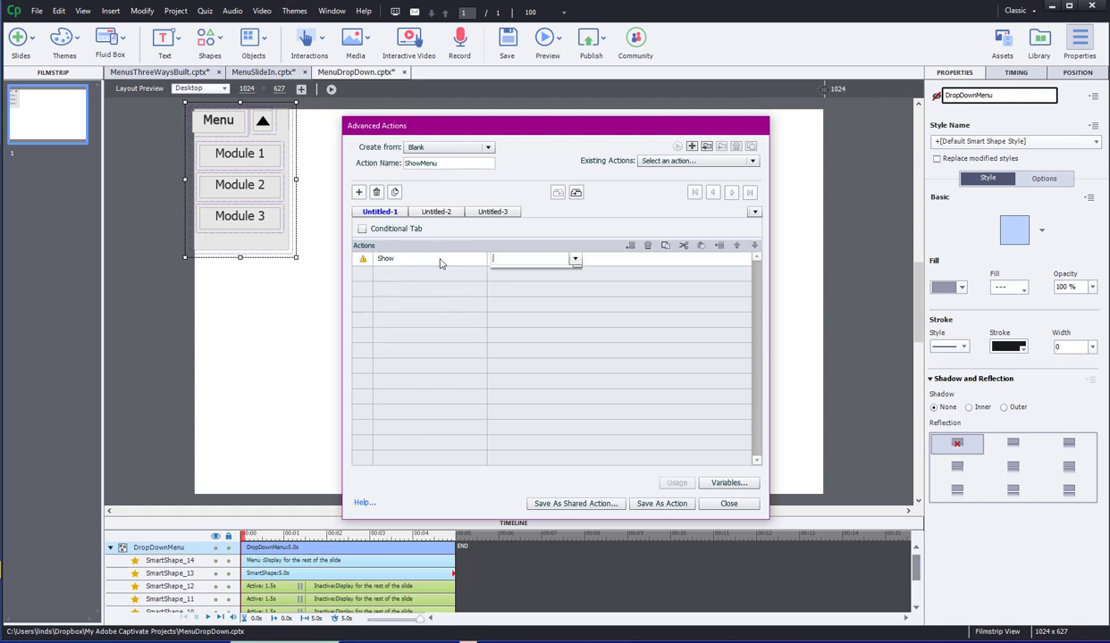
{"action": "left_click", "coordinate": [531, 258]}
{"action": "left_click", "coordinate": [527, 272]}
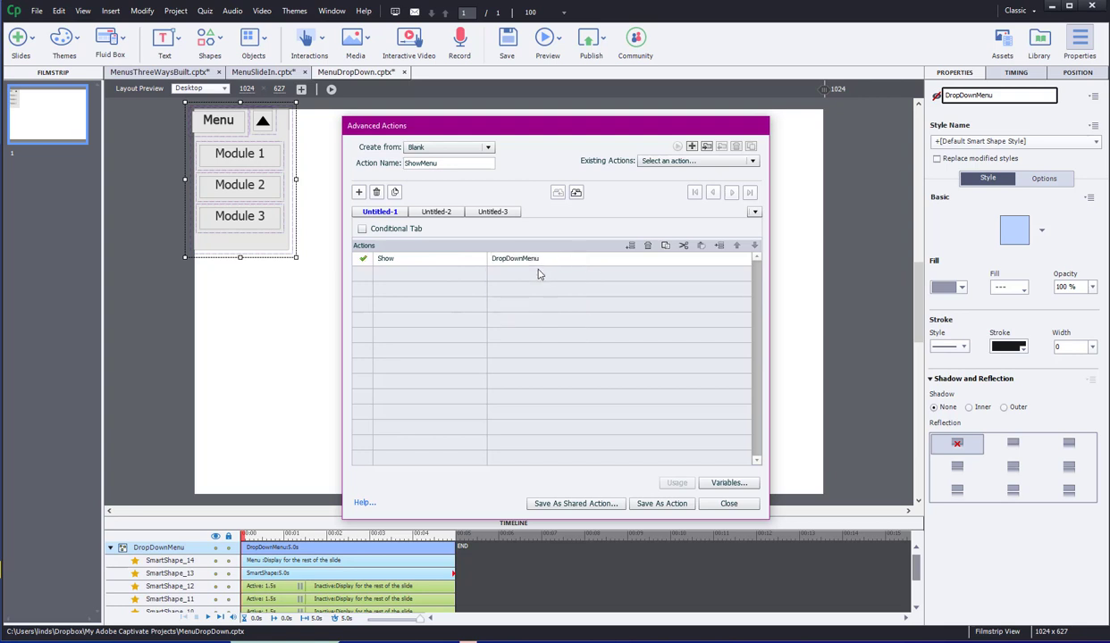
Add an Apply Effect line for DropDownMenu to ShowMenu, using the entrance effect Fly In From Top.
{"action": "left_click", "coordinate": [384, 274]}
{"action": "scroll", "coordinate": [390, 284], "scroll_direction": "down", "scroll_amount": 3}
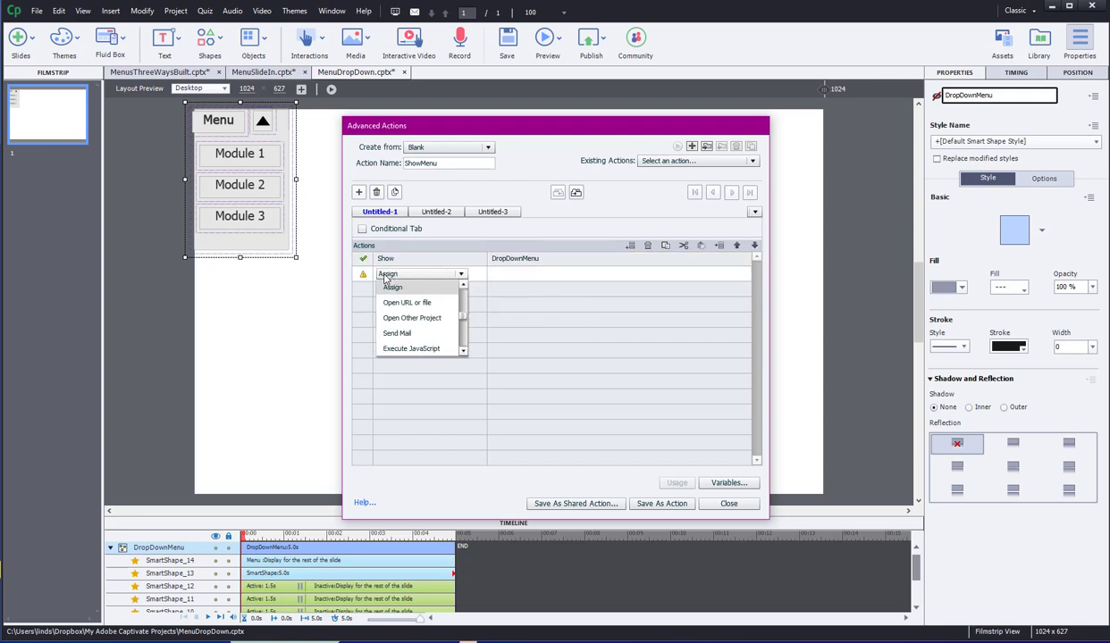
{"action": "scroll", "coordinate": [391, 285], "scroll_direction": "down", "scroll_amount": 5}
{"action": "left_click", "coordinate": [394, 287]}
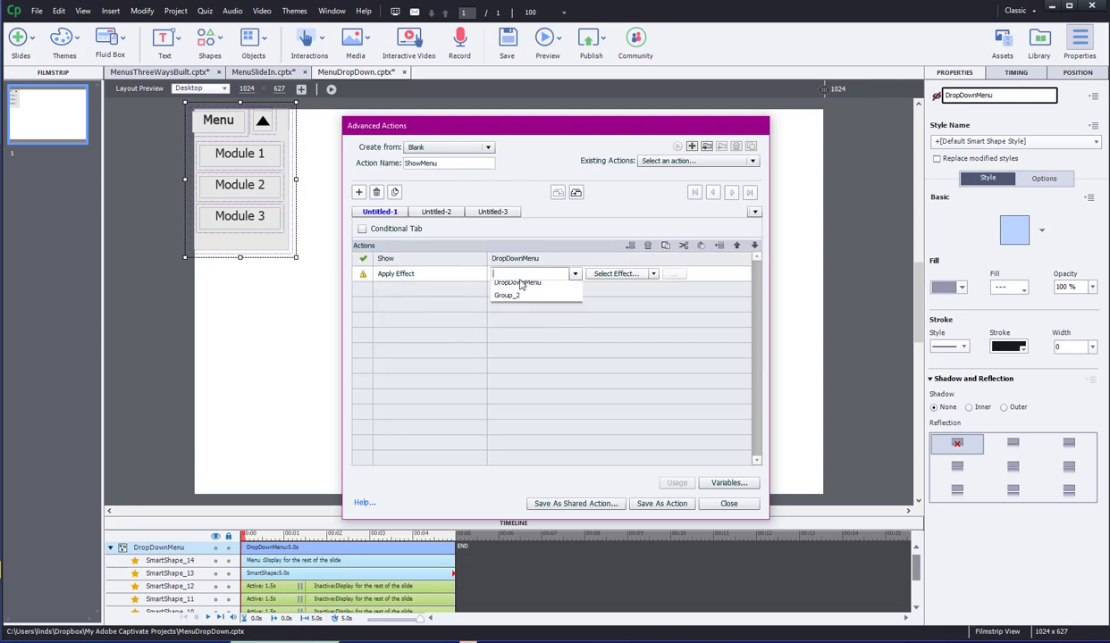
{"action": "left_click", "coordinate": [517, 286]}
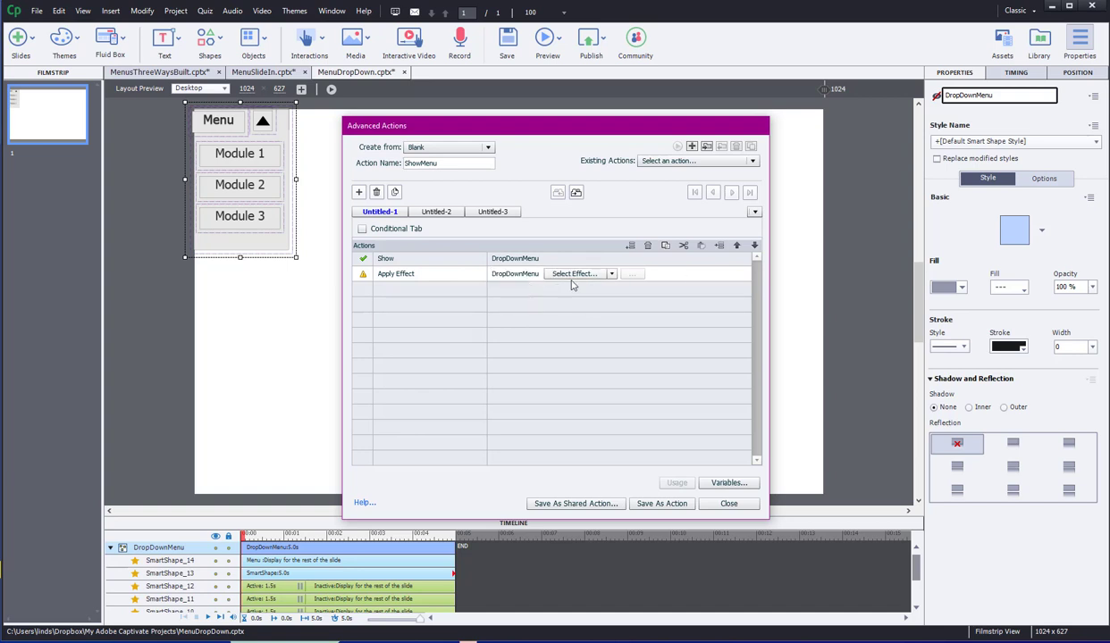
{"action": "left_click", "coordinate": [611, 274]}
{"action": "mouse_move", "coordinate": [580, 312]}
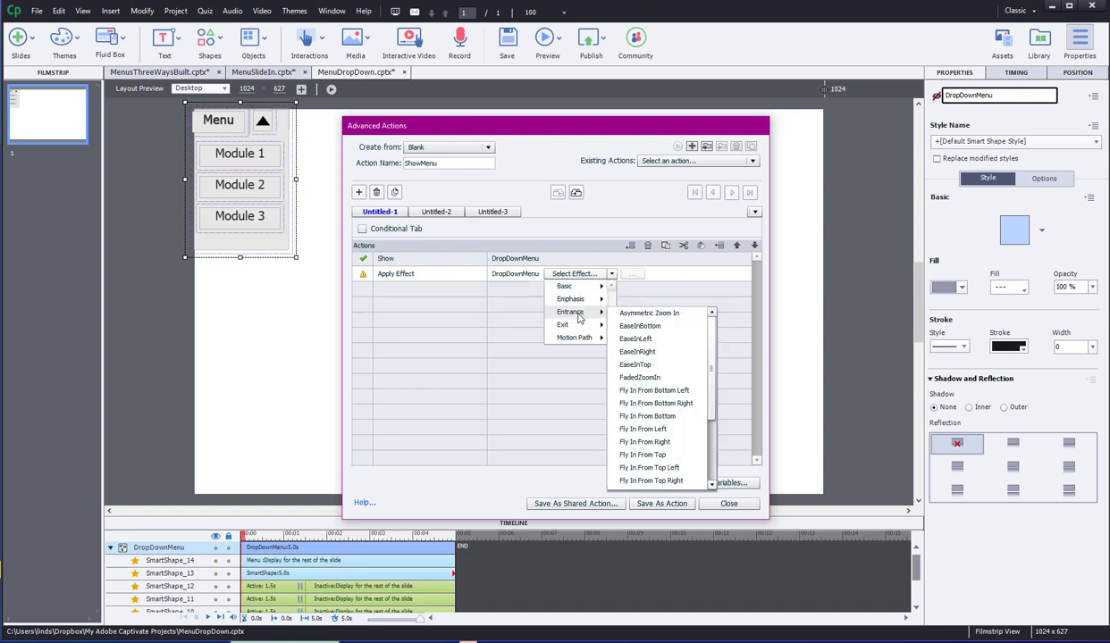
{"action": "left_click", "coordinate": [668, 455]}
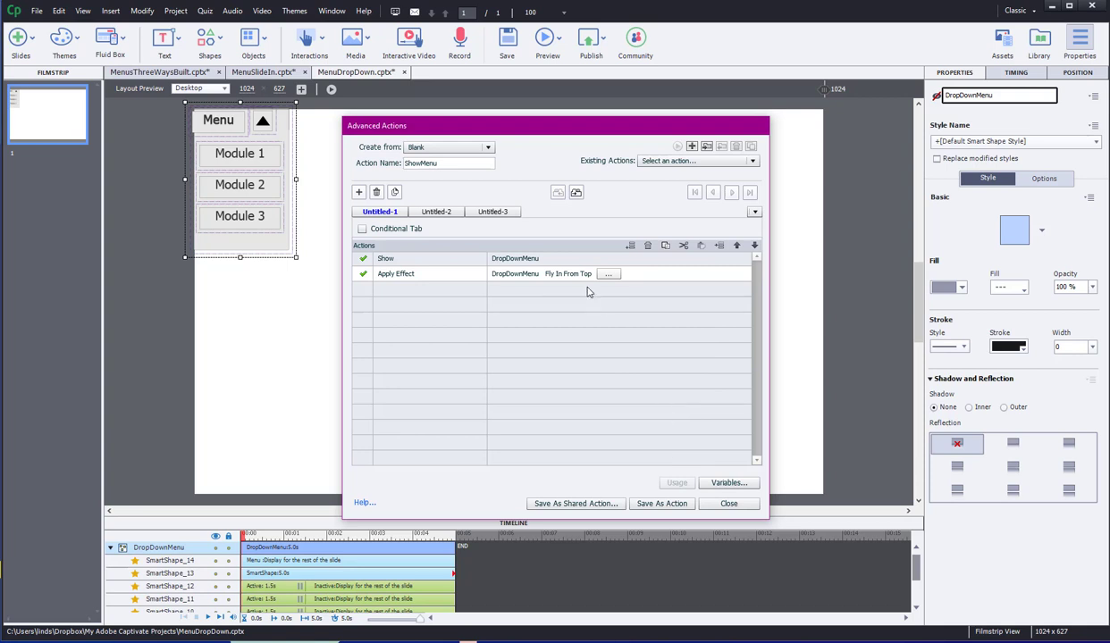
Set the Fly In From Top effect's duration to 1 second and save the ShowMenu action.
{"action": "left_click", "coordinate": [608, 274]}
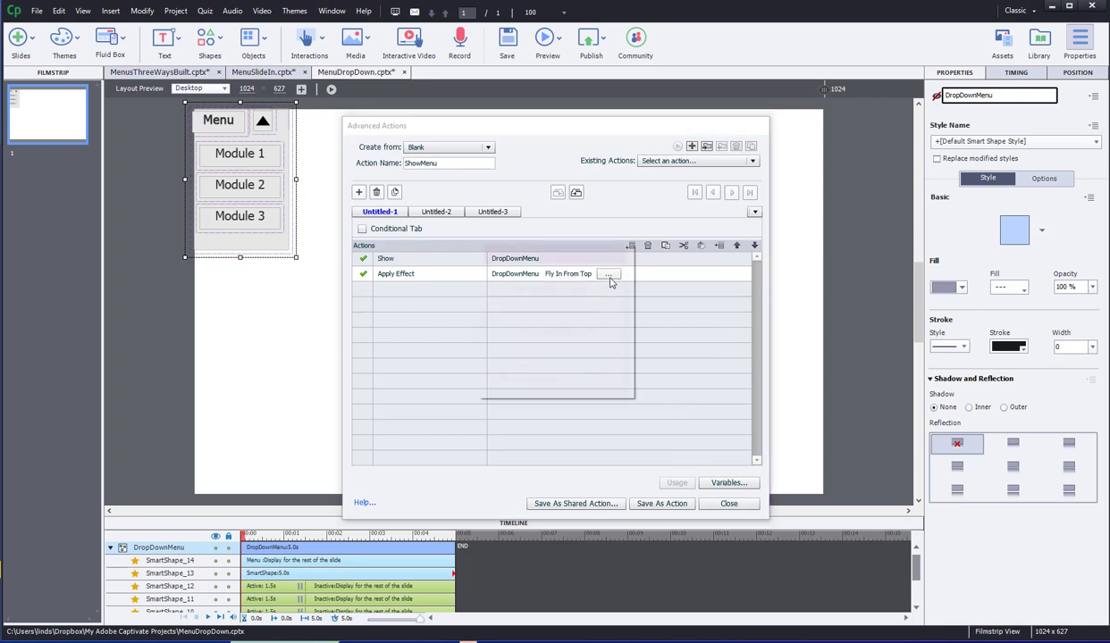
{"action": "left_click", "coordinate": [573, 290]}
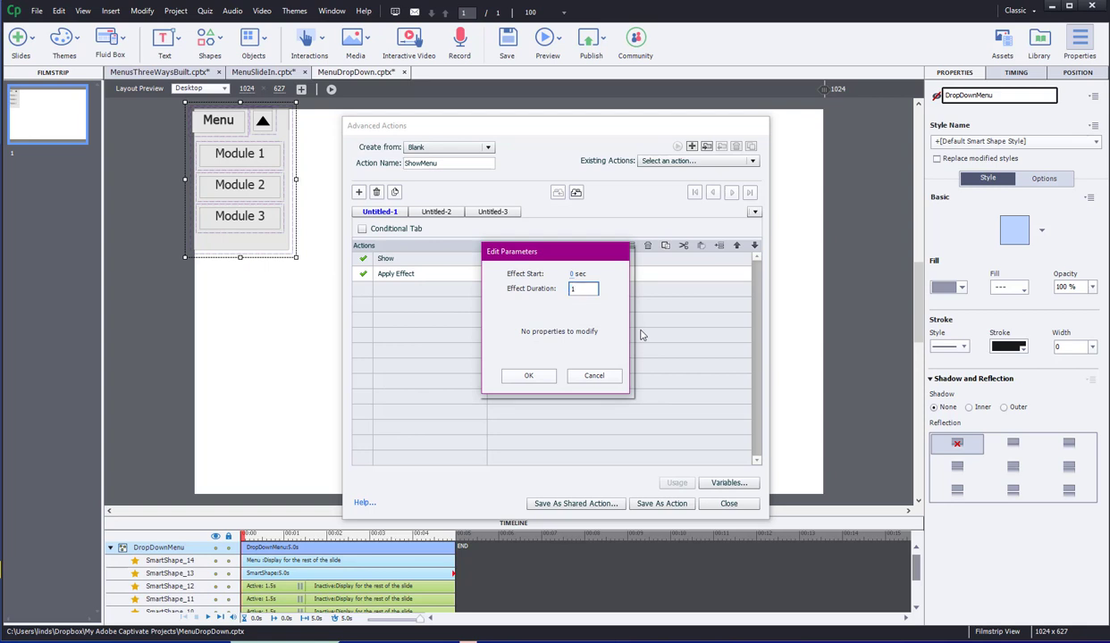
{"action": "left_click", "coordinate": [525, 375]}
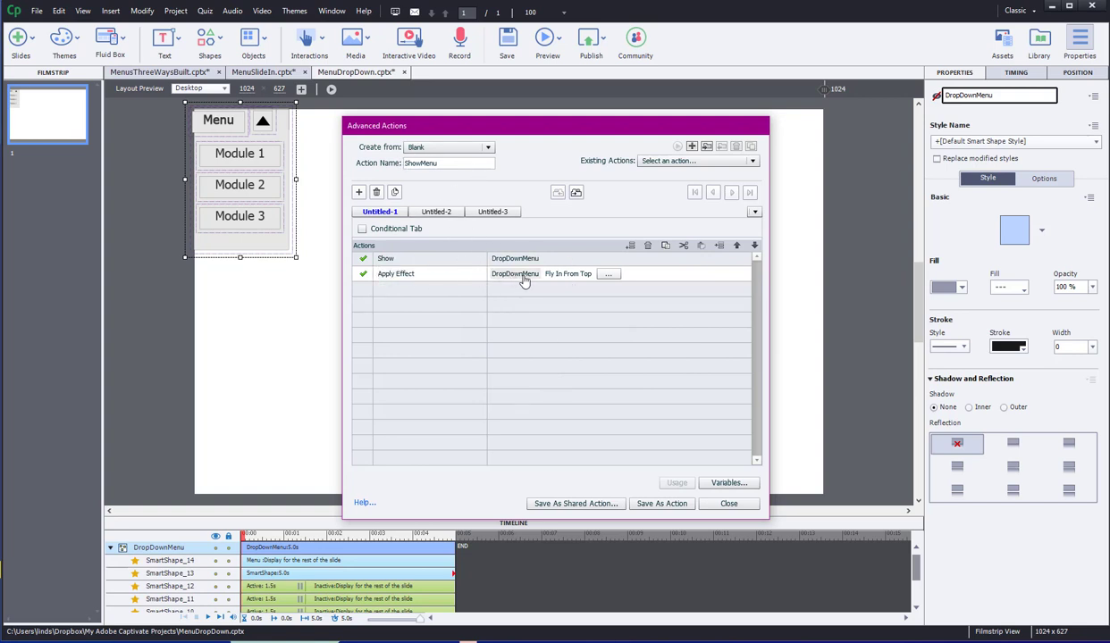
{"action": "left_click", "coordinate": [672, 504]}
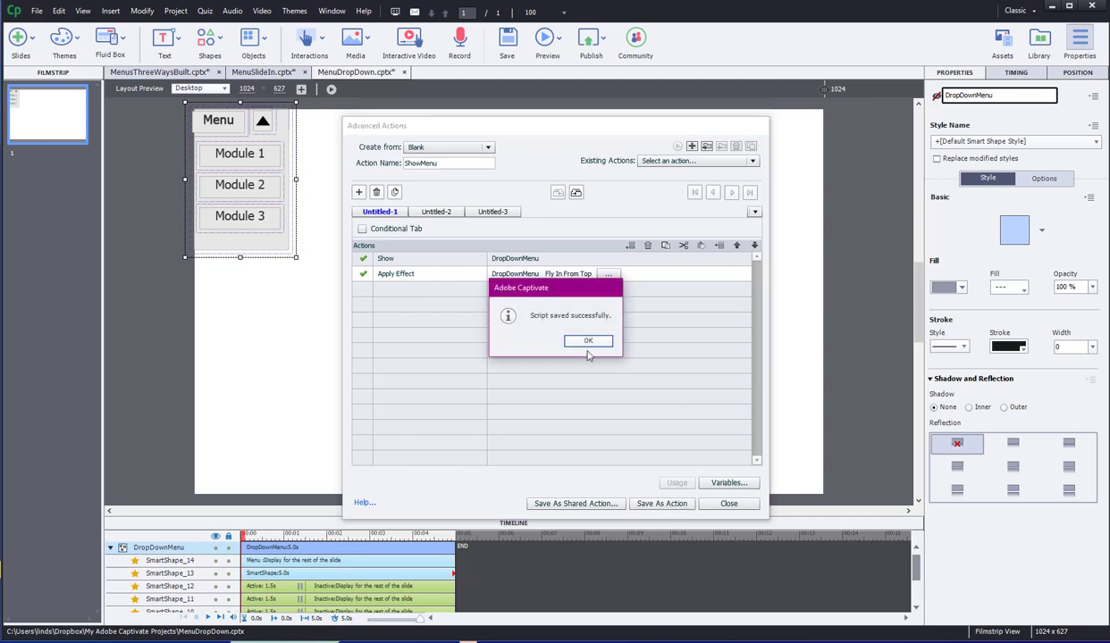
{"action": "left_click", "coordinate": [578, 342]}
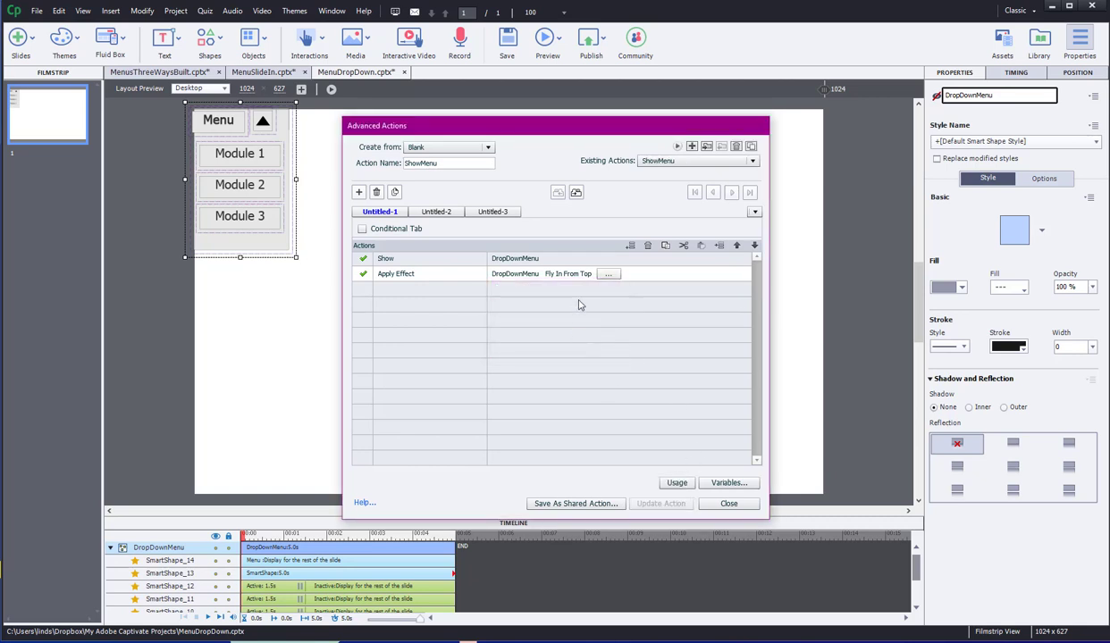
Duplicate the ShowMenu action, rename the copy as CloseMenu and update it.
{"action": "left_click", "coordinate": [751, 147]}
{"action": "left_click_drag", "start_coordinate": [488, 163], "coordinate": [348, 152]}
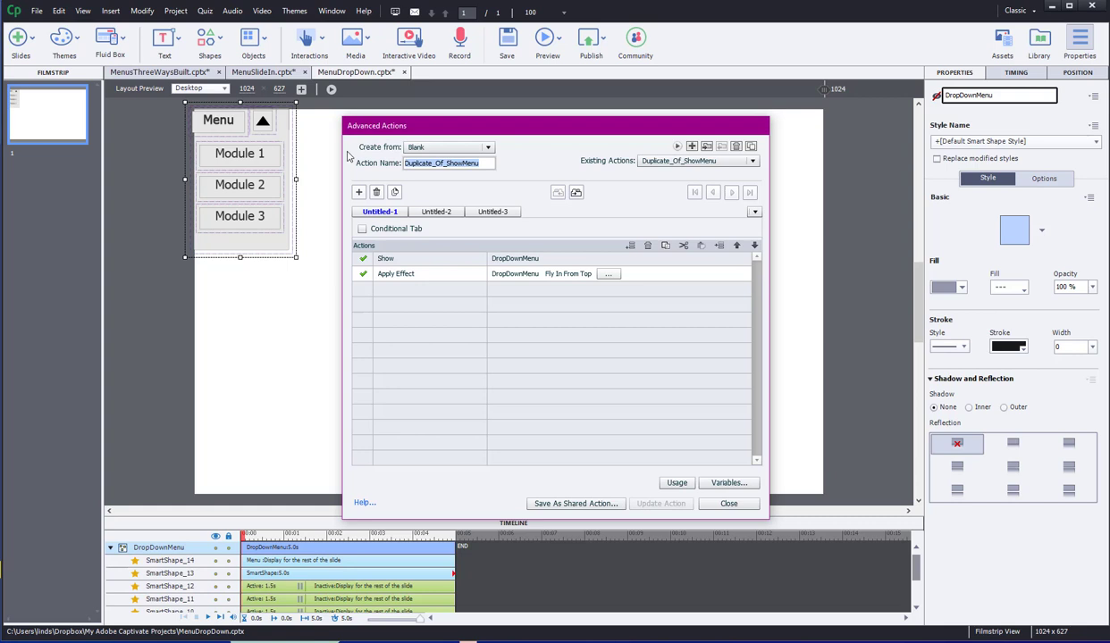
{"action": "type", "text": "CloseMenu"}
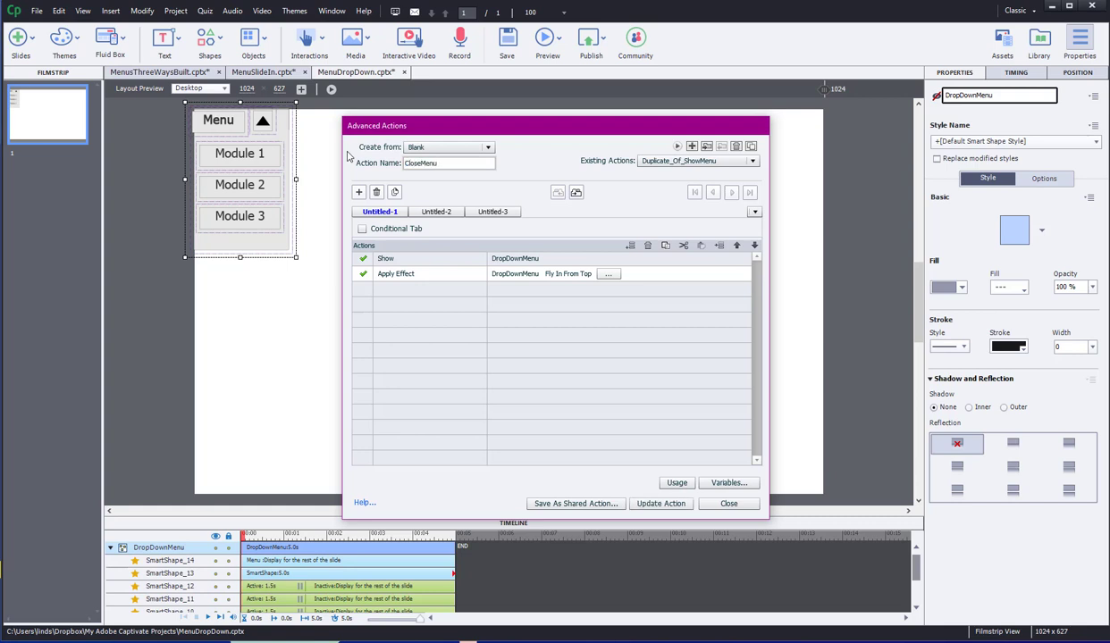
{"action": "left_click", "coordinate": [661, 504]}
{"action": "left_click", "coordinate": [578, 343]}
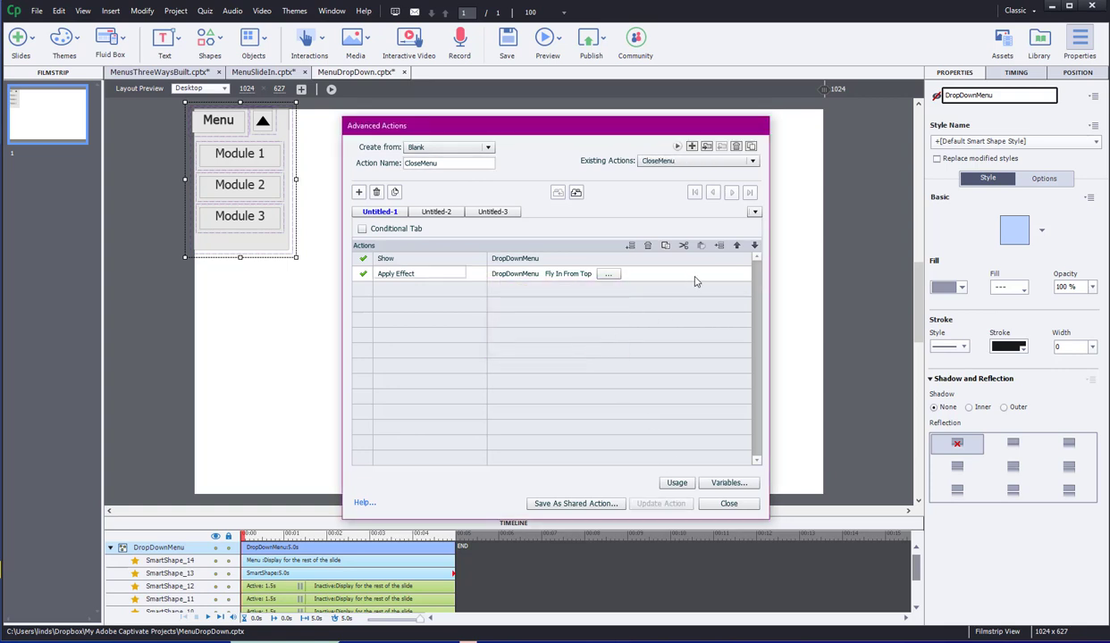
Change CloseMenu's Show action to Hide for DropDownMenu and order it after the Apply Effect line.
{"action": "left_click", "coordinate": [390, 260]}
{"action": "left_click", "coordinate": [389, 260]}
{"action": "left_click", "coordinate": [390, 260]}
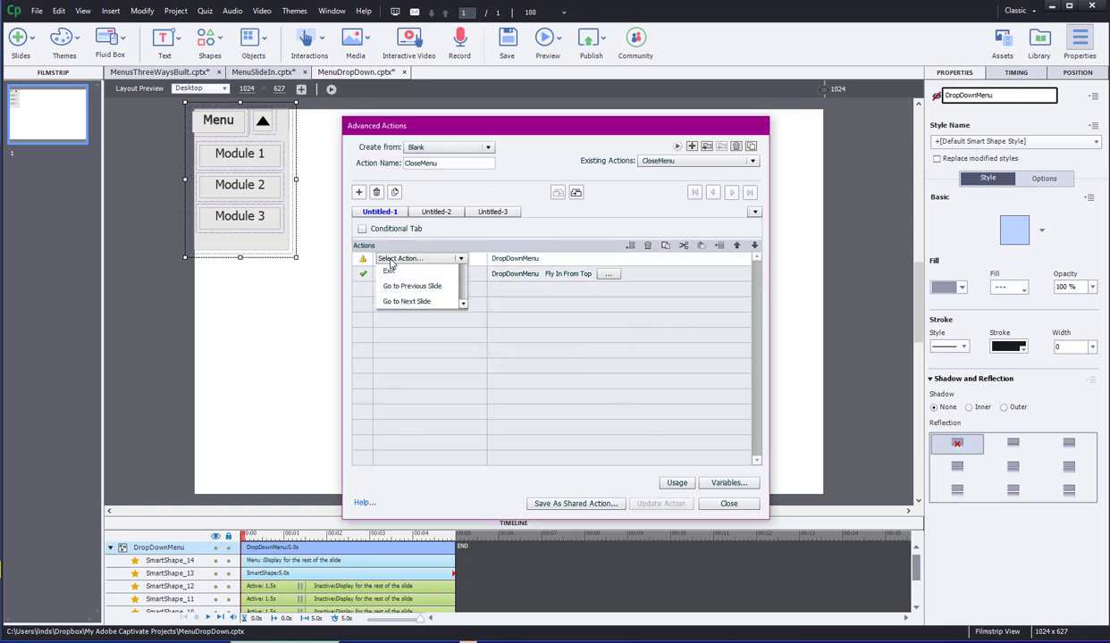
{"action": "key", "text": "h"}
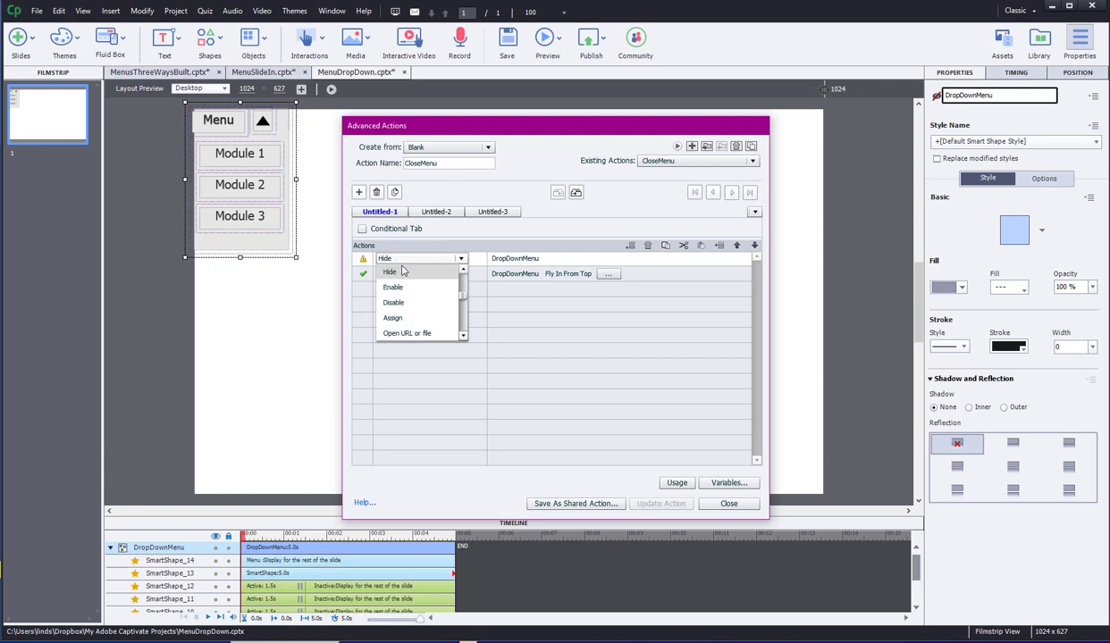
{"action": "left_click", "coordinate": [402, 271]}
{"action": "left_click", "coordinate": [533, 272]}
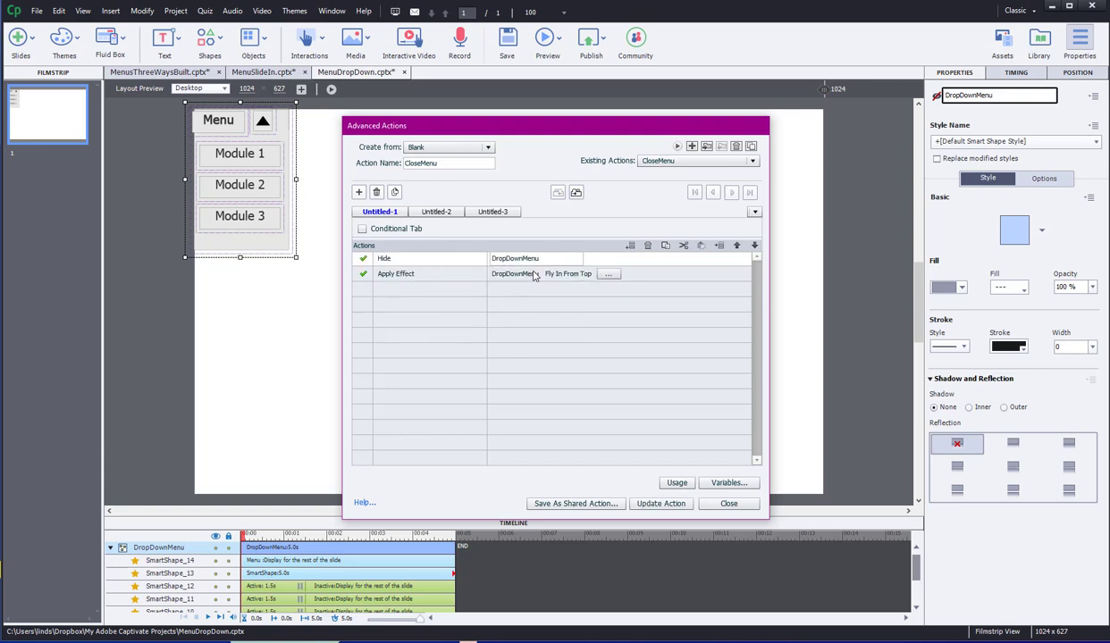
{"action": "left_click", "coordinate": [736, 244]}
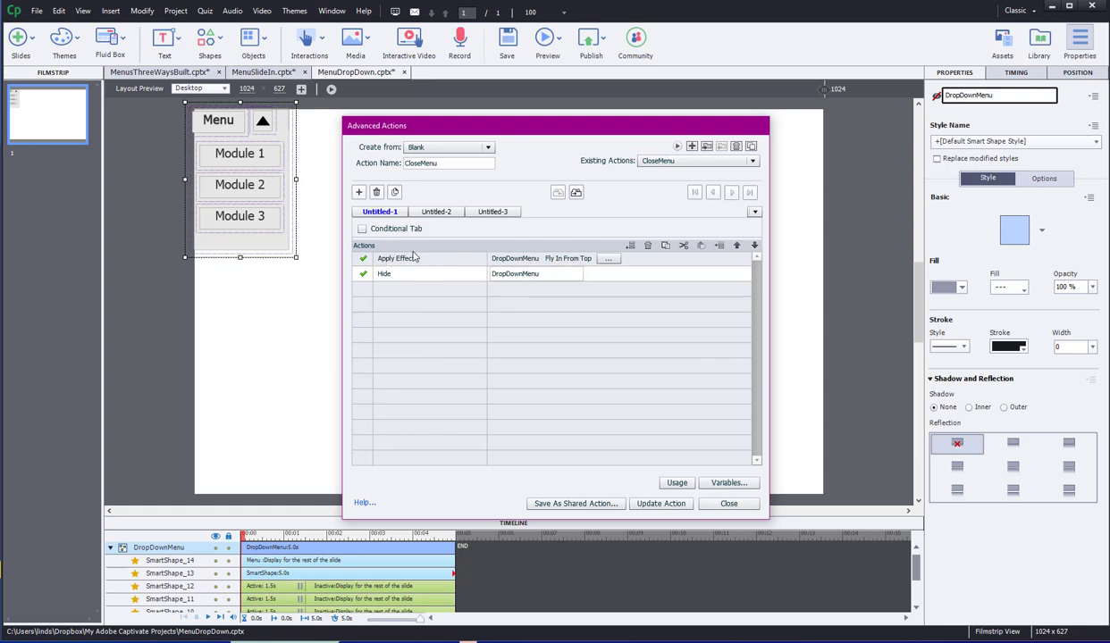
Replace the DropDownMenu effect in CloseMenu with the exit effect Fly Out To Top and edit its duration.
{"action": "left_click", "coordinate": [574, 259]}
{"action": "left_click", "coordinate": [574, 259]}
{"action": "left_click", "coordinate": [574, 258]}
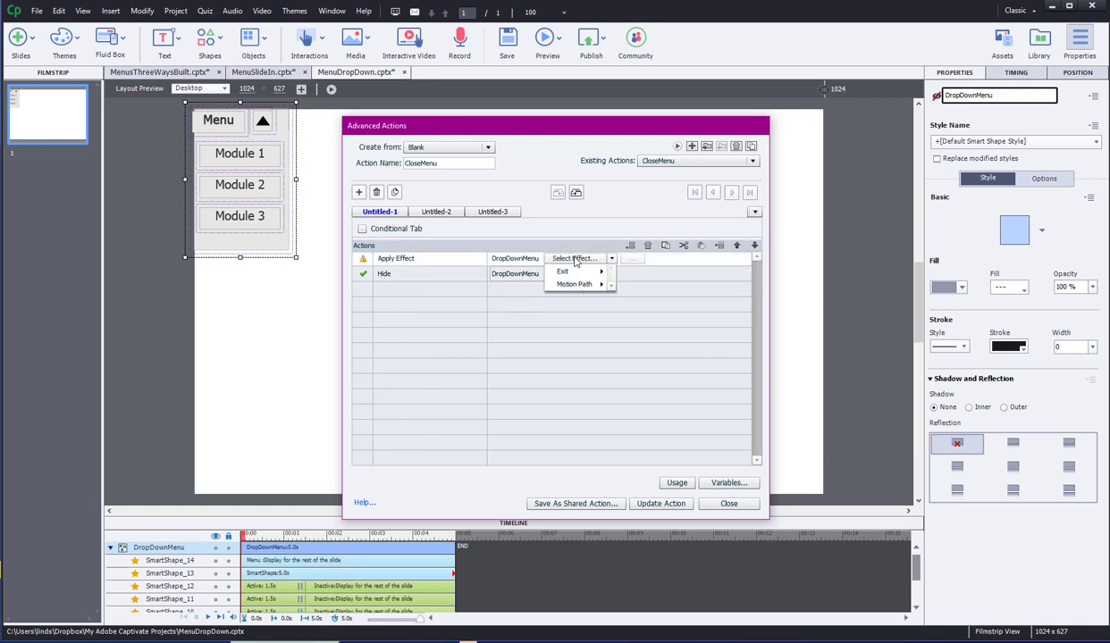
{"action": "mouse_move", "coordinate": [570, 312]}
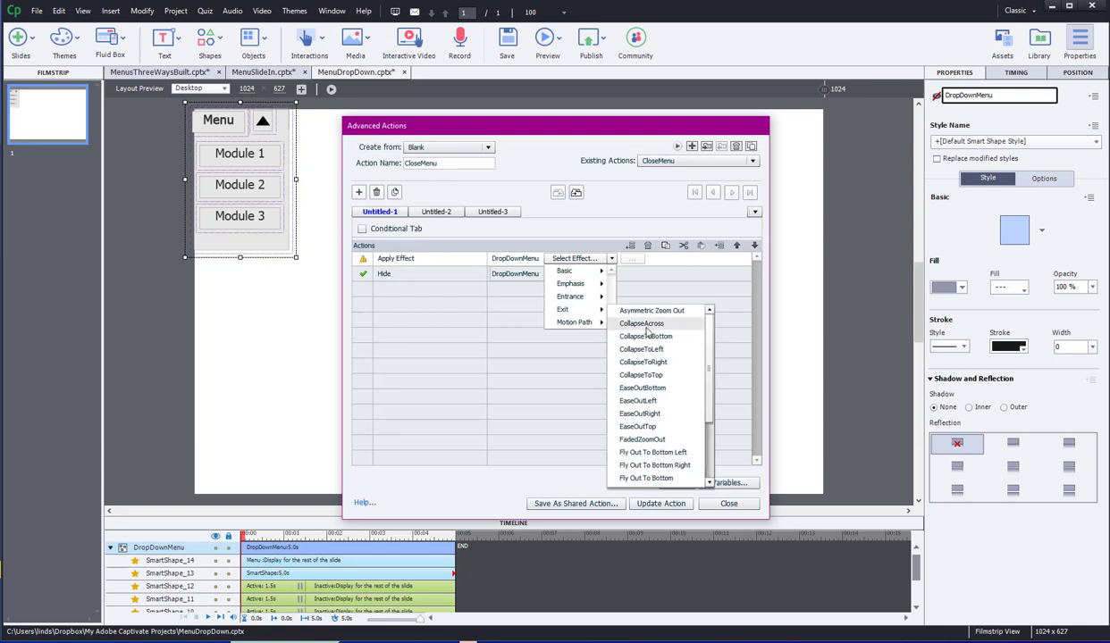
{"action": "scroll", "coordinate": [630, 322], "scroll_direction": "down", "scroll_amount": 2}
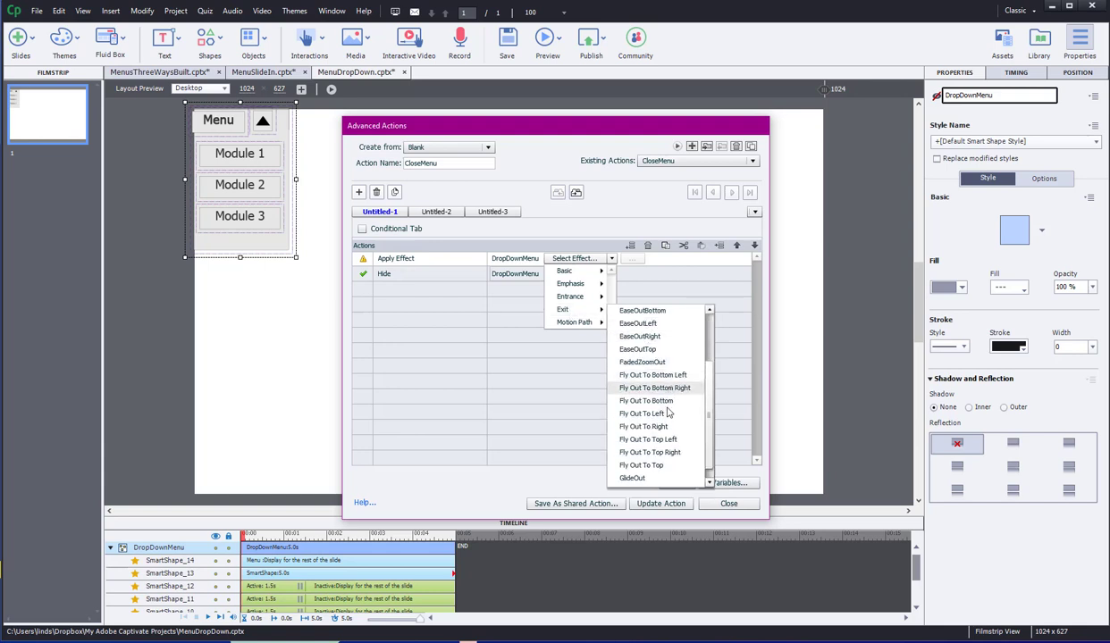
{"action": "left_click", "coordinate": [650, 452]}
{"action": "left_click", "coordinate": [594, 258]}
{"action": "left_click", "coordinate": [581, 288]}
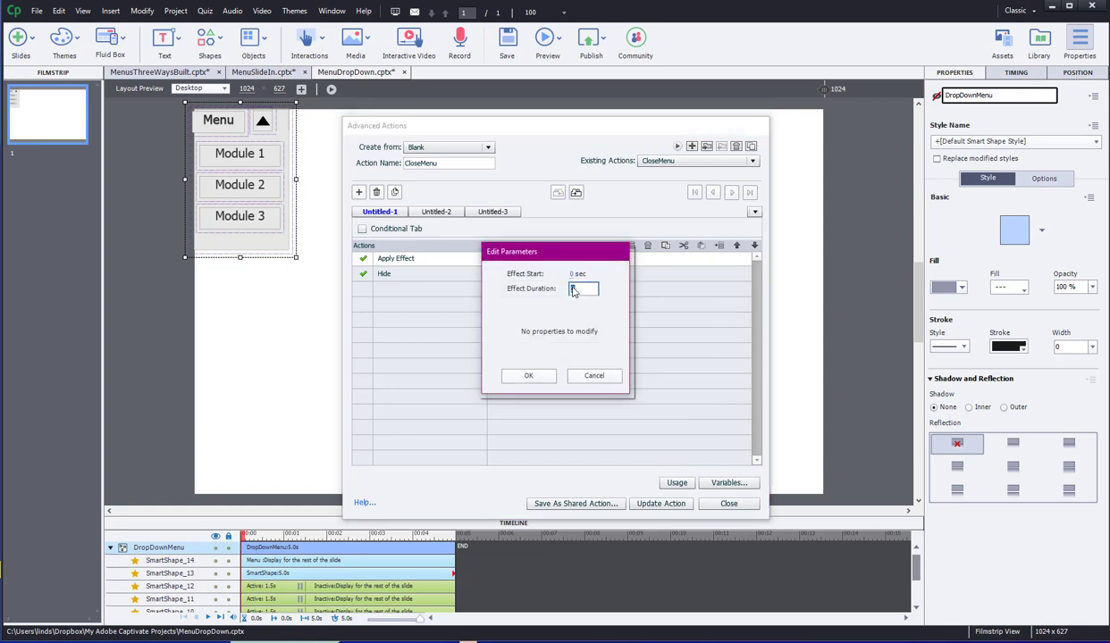
{"action": "left_click", "coordinate": [527, 375]}
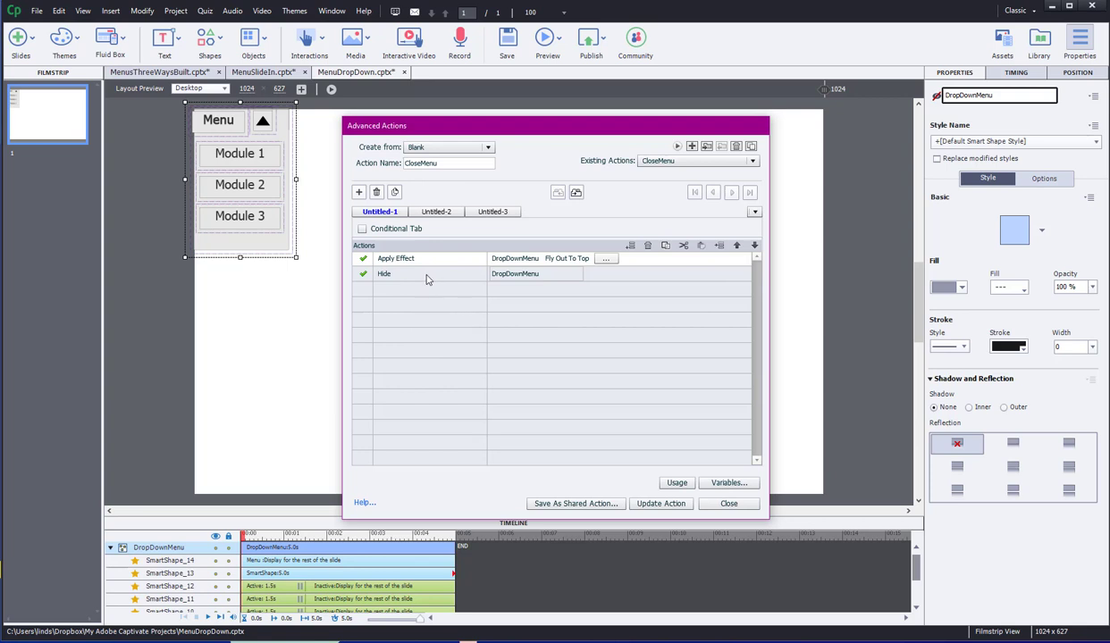
Add a Delay Next Actions By line of 1 second to CloseMenu and place it before the Hide line.
{"action": "left_click", "coordinate": [402, 292]}
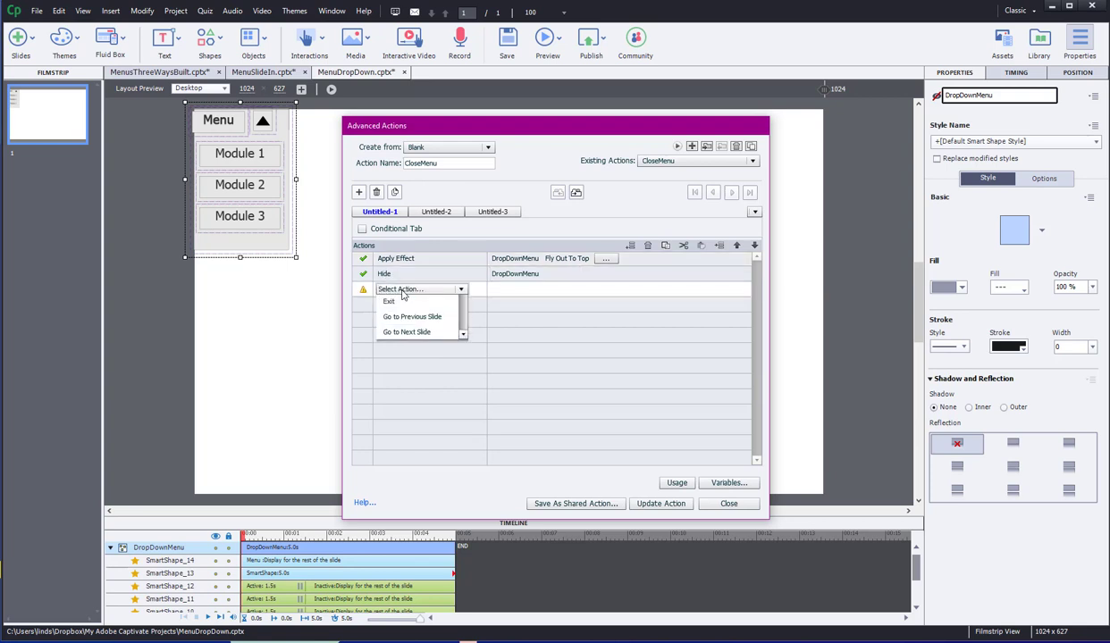
{"action": "scroll", "coordinate": [402, 304], "scroll_direction": "down", "scroll_amount": 10}
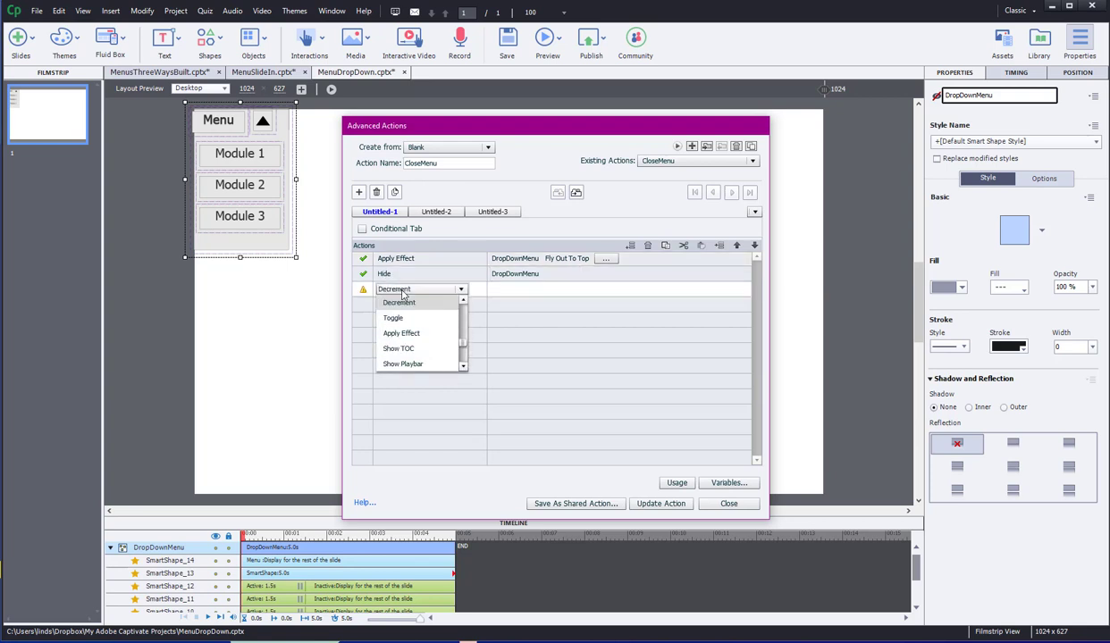
{"action": "left_click", "coordinate": [402, 319]}
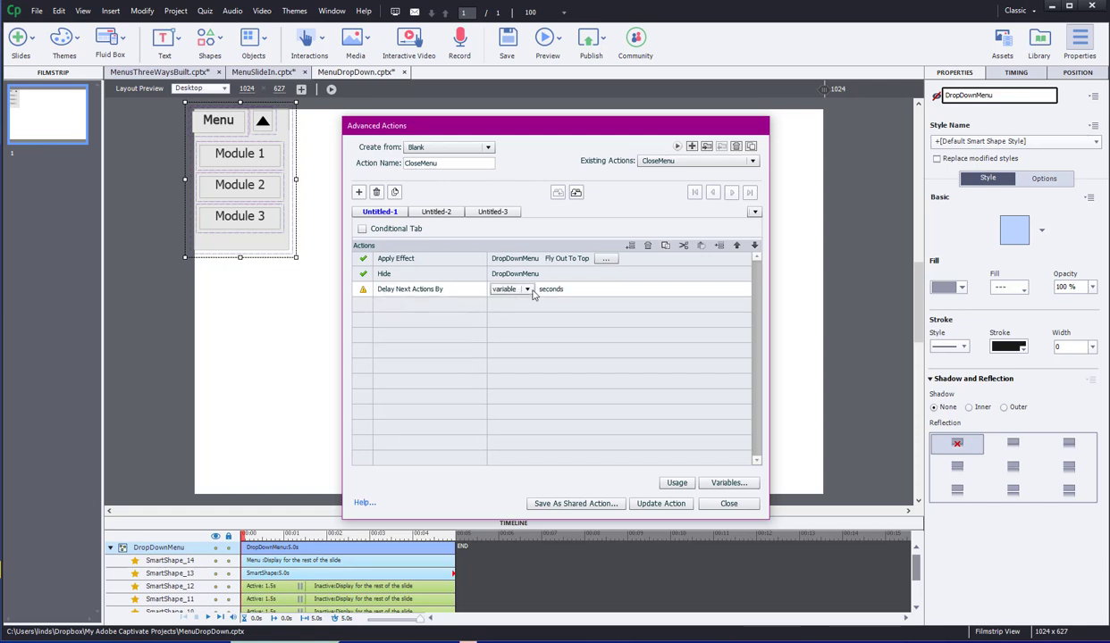
{"action": "left_click", "coordinate": [522, 289]}
{"action": "left_click", "coordinate": [503, 314]}
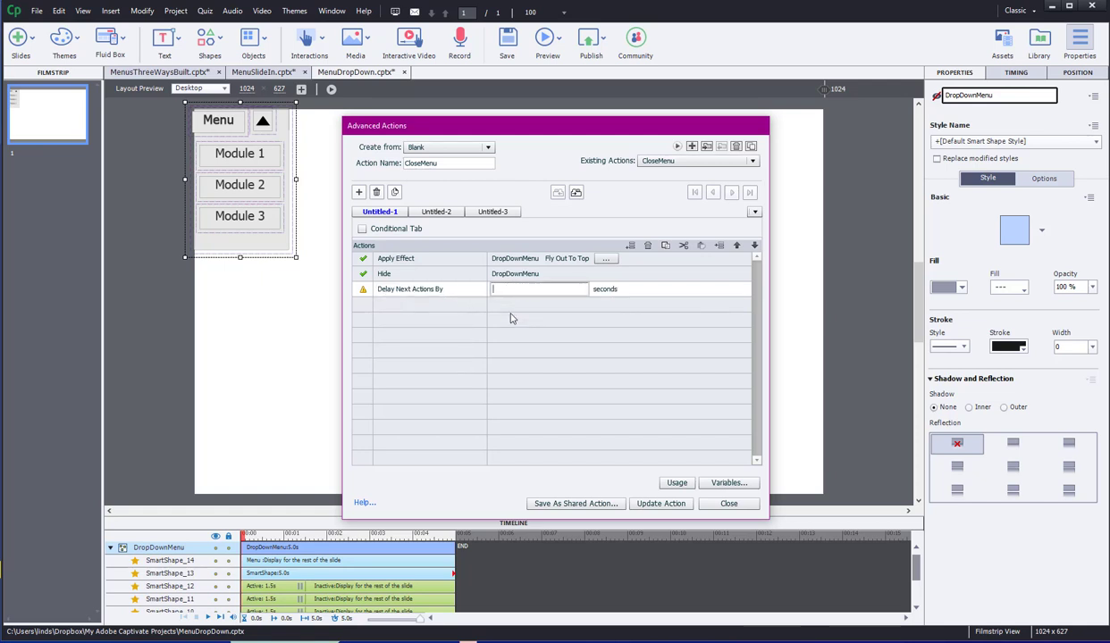
{"action": "key", "text": "Return"}
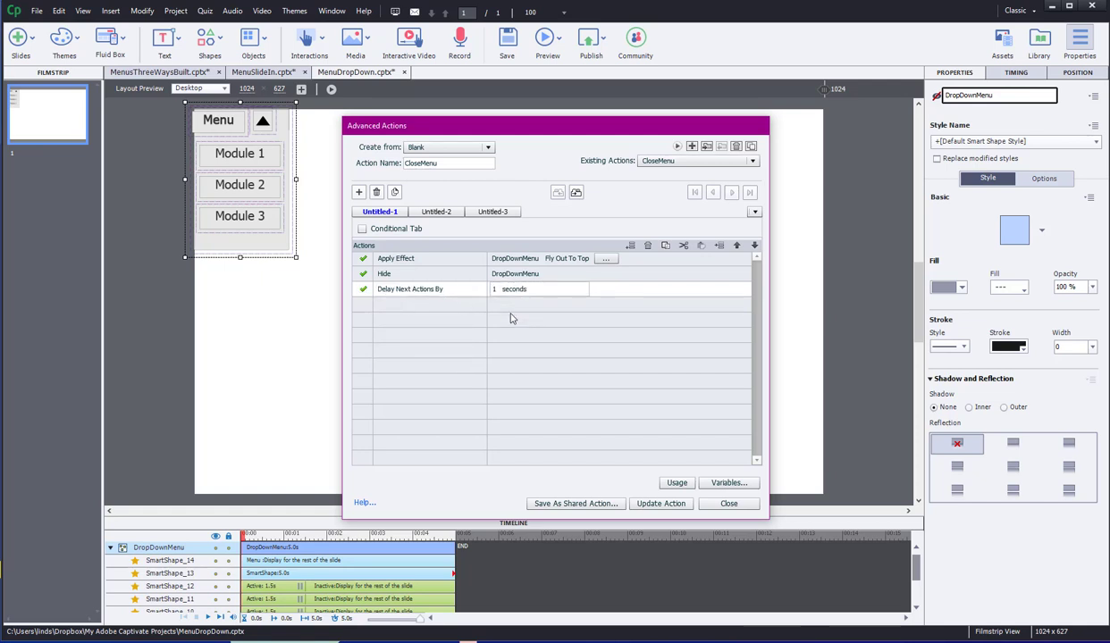
{"action": "left_click", "coordinate": [737, 247]}
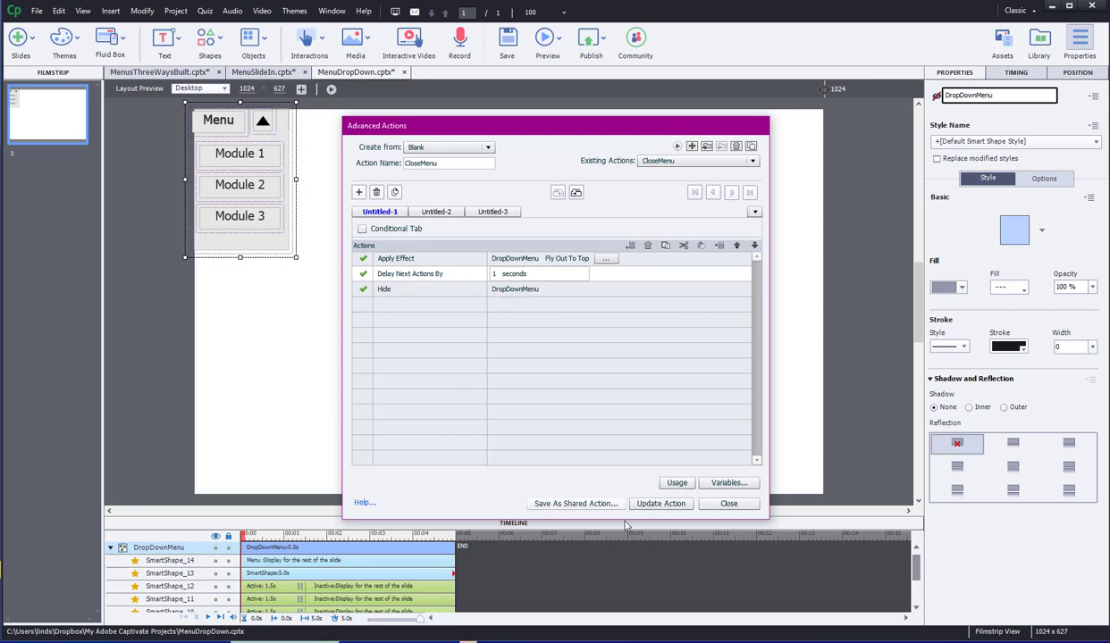
Save the changes to the CloseMenu action and close the advanced actions editor.
{"action": "left_click", "coordinate": [662, 505]}
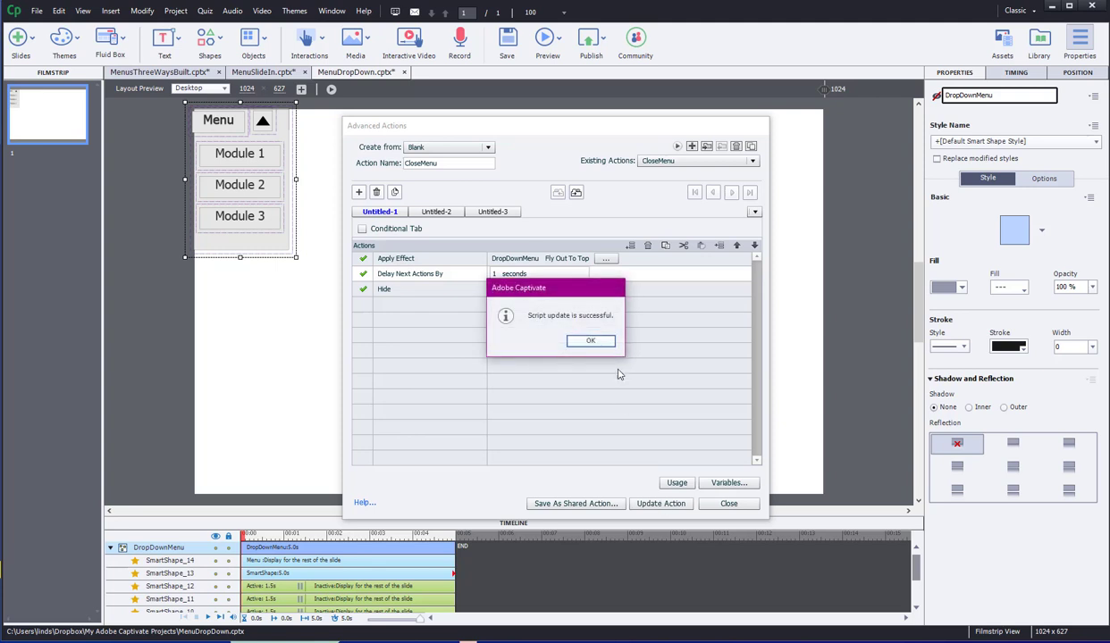
{"action": "left_click", "coordinate": [585, 343]}
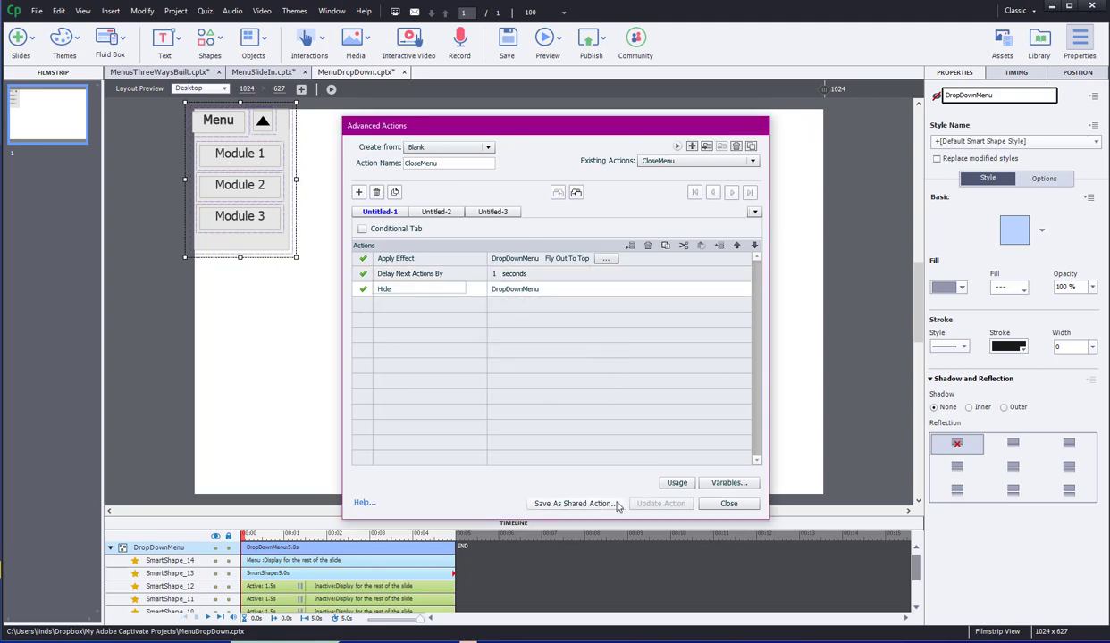
{"action": "left_click", "coordinate": [727, 505]}
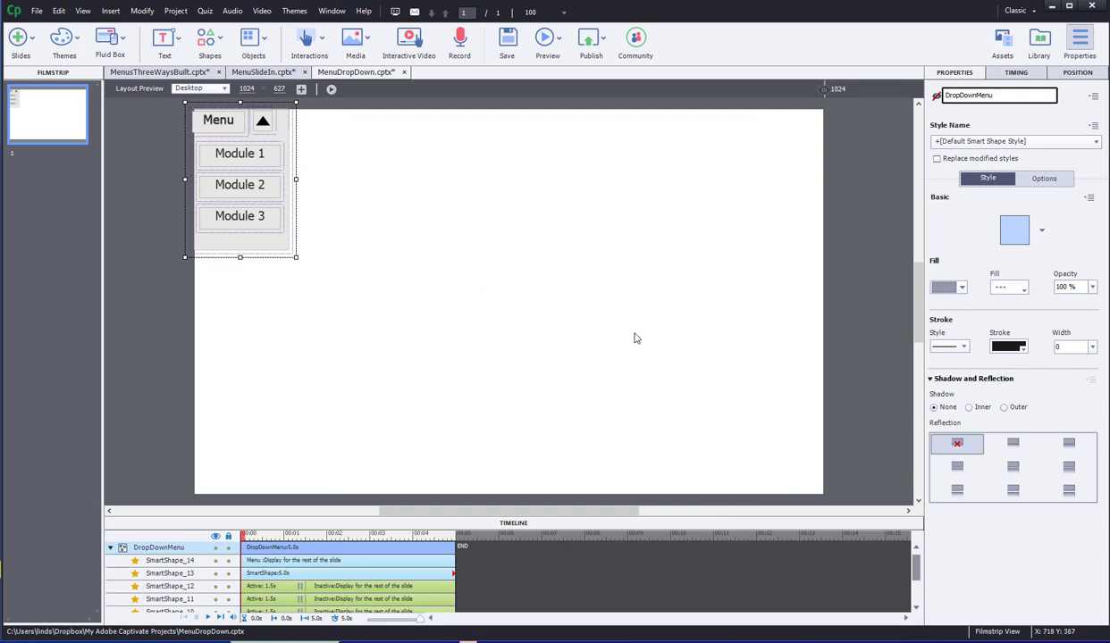
Turn the Menu shape in the DropDownMenu group into a button whose success action executes the CloseMenu advanced action.
{"action": "left_click", "coordinate": [437, 207]}
{"action": "left_click", "coordinate": [211, 120]}
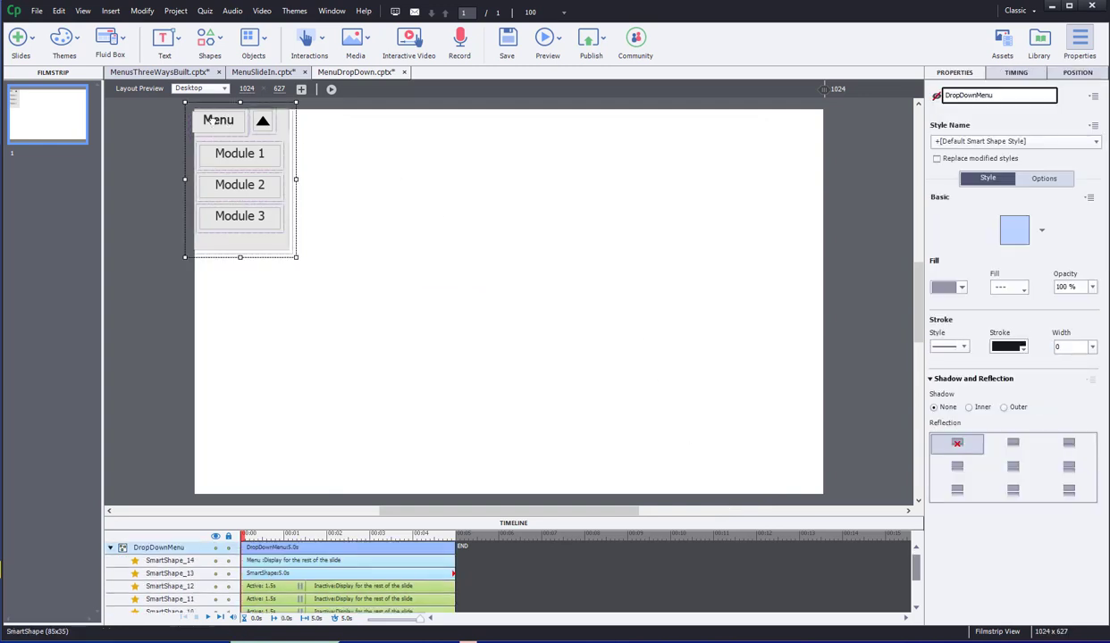
{"action": "left_click", "coordinate": [353, 190]}
{"action": "left_click", "coordinate": [215, 116]}
{"action": "left_click", "coordinate": [220, 119]}
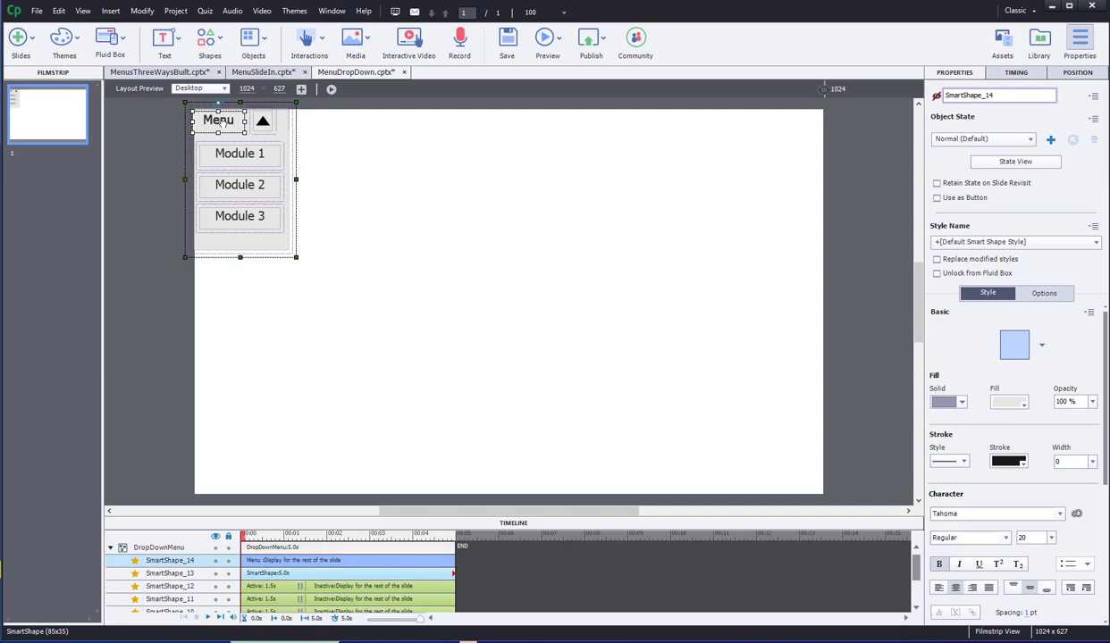
{"action": "left_click", "coordinate": [938, 199]}
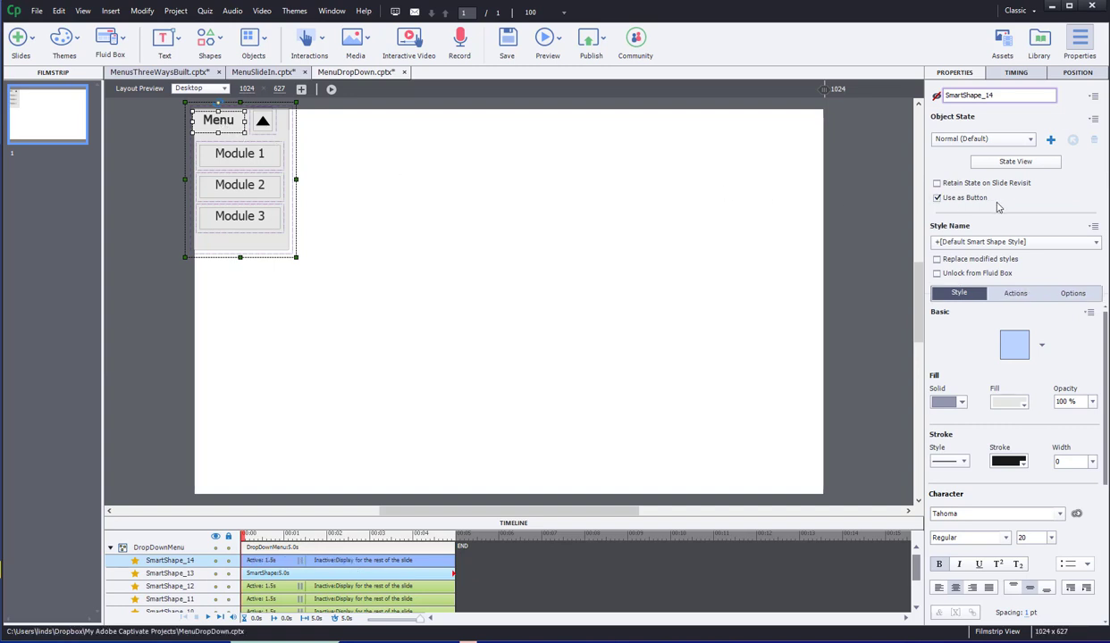
{"action": "left_click", "coordinate": [1021, 295]}
{"action": "left_click", "coordinate": [983, 327]}
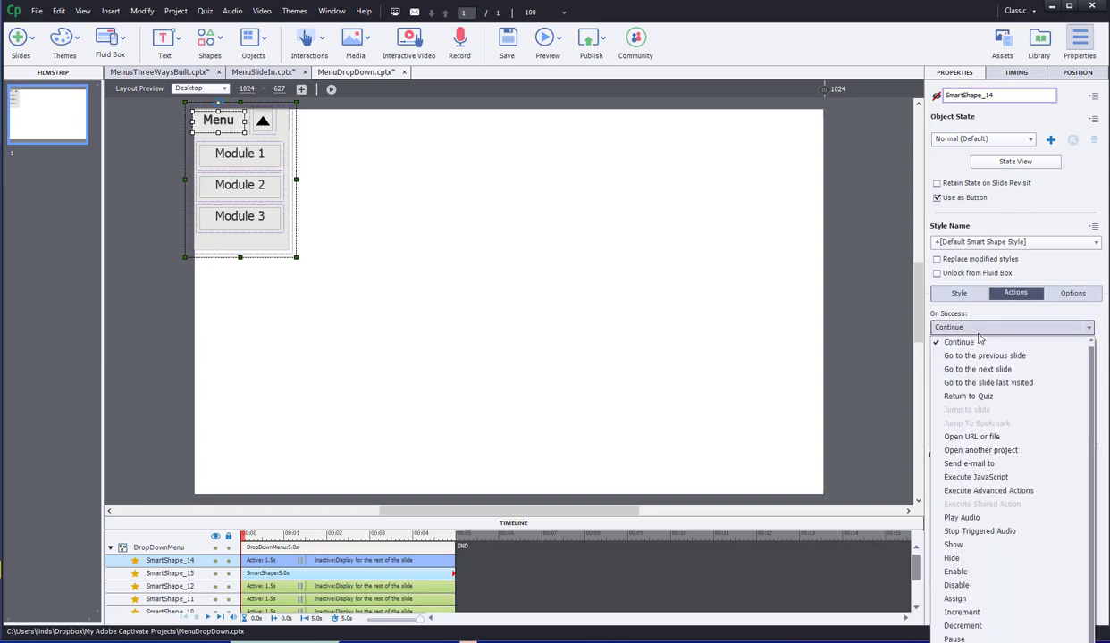
{"action": "left_click", "coordinate": [988, 491]}
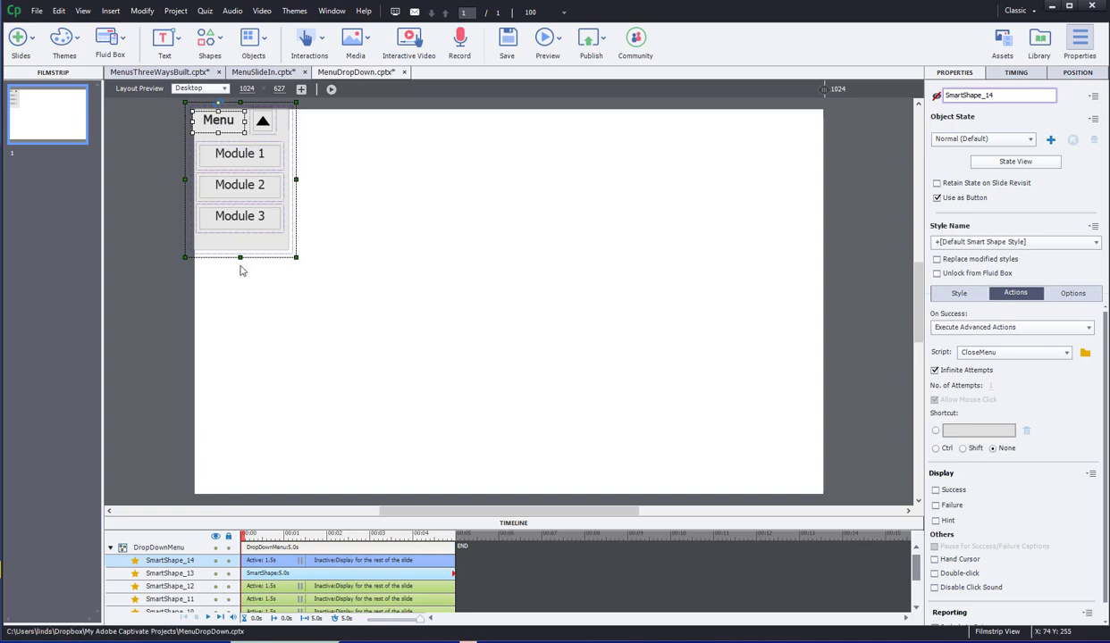
Hide the DropDownMenu group on the timeline and set the Menu bar shape in Group_2 to be used as a button.
{"action": "left_click", "coordinate": [110, 548]}
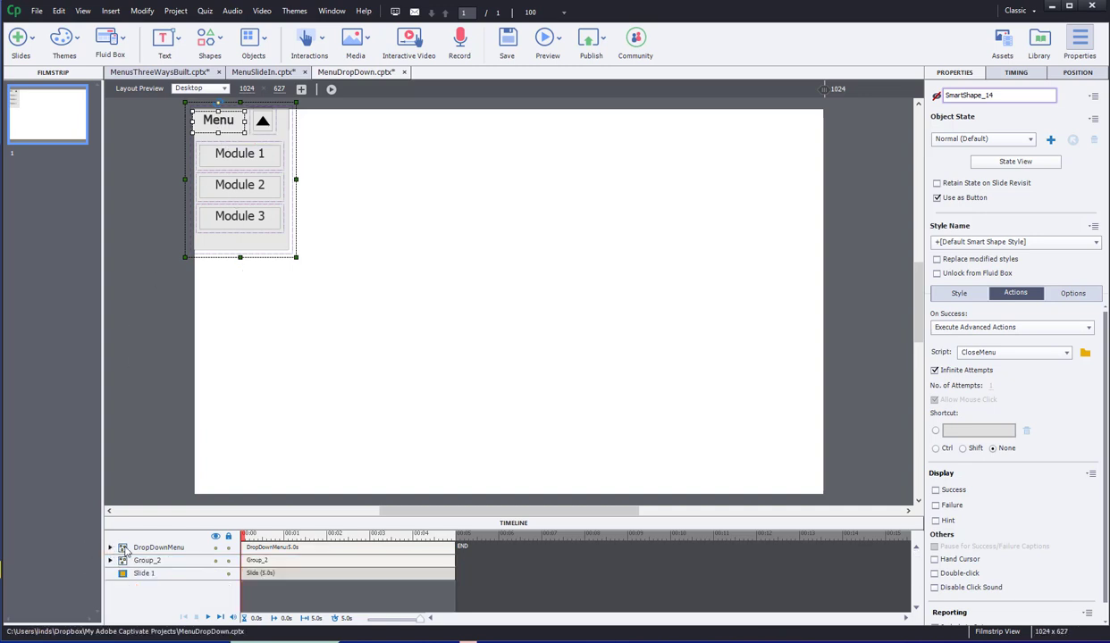
{"action": "left_click", "coordinate": [214, 549]}
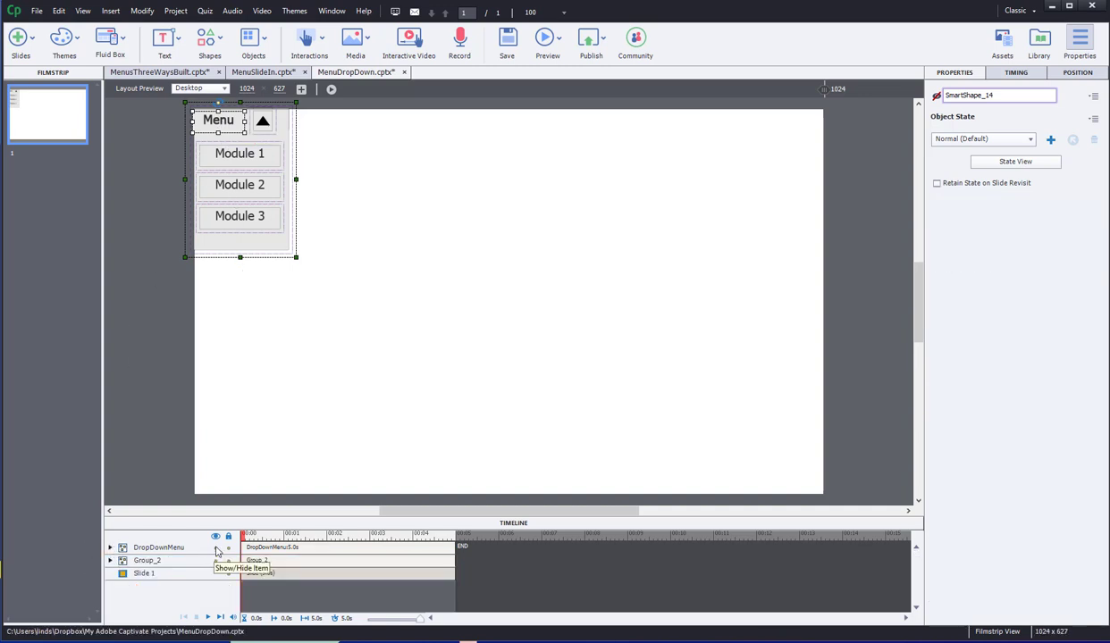
{"action": "left_click", "coordinate": [222, 124]}
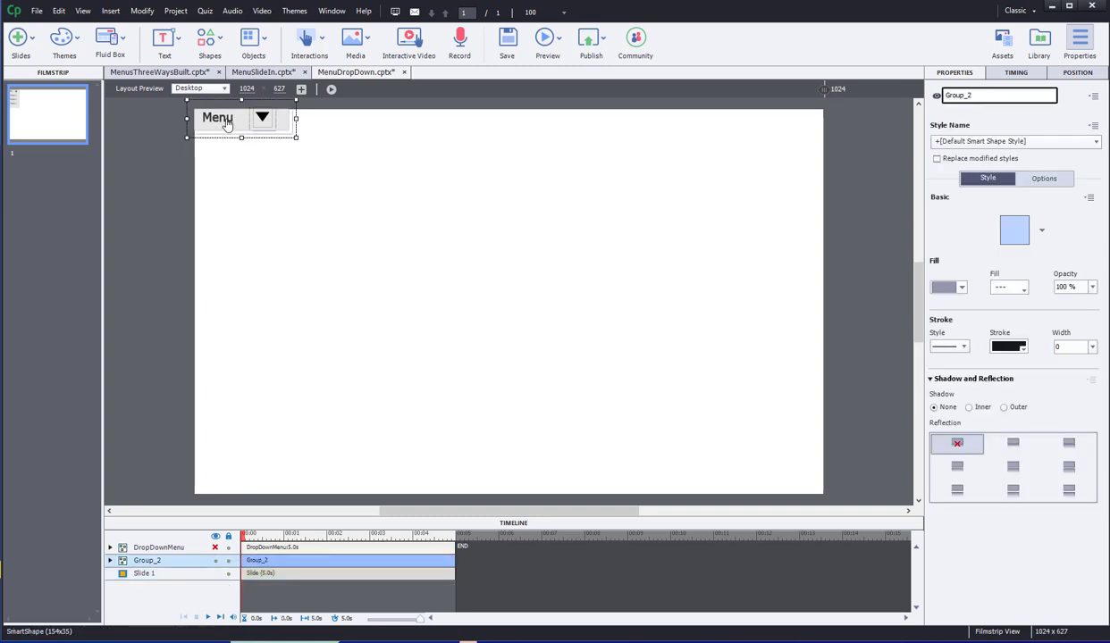
{"action": "left_click", "coordinate": [228, 125]}
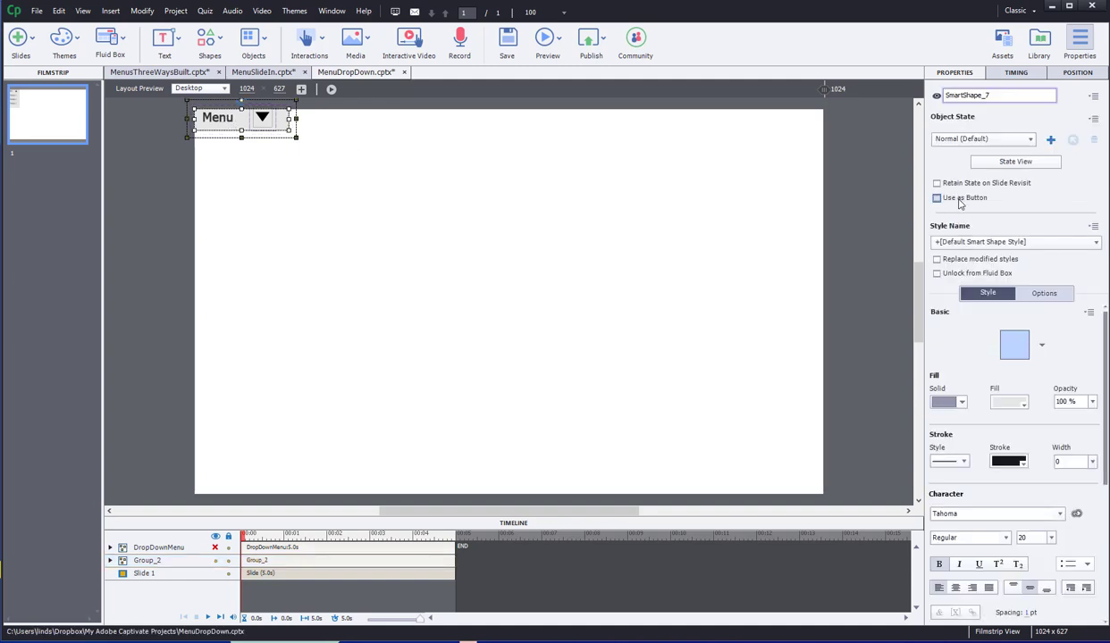
{"action": "left_click", "coordinate": [959, 201]}
Set the Group_2 Menu bar's success action to Execute Advanced Actions with the ShowMenu script.
{"action": "left_click", "coordinate": [1018, 294]}
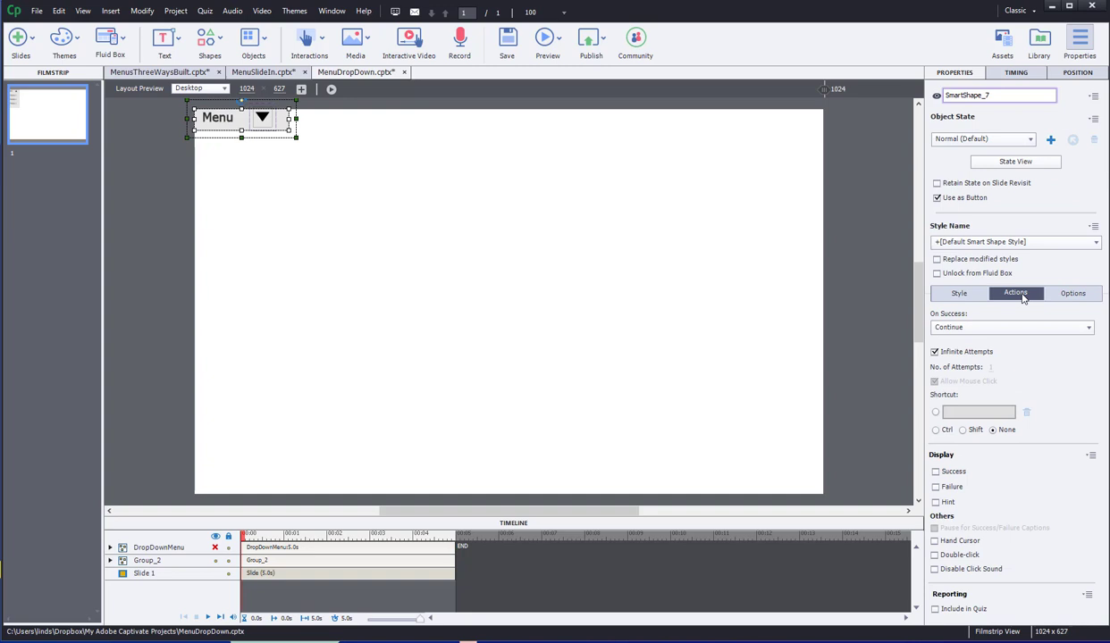
{"action": "left_click", "coordinate": [991, 328]}
{"action": "left_click", "coordinate": [983, 491]}
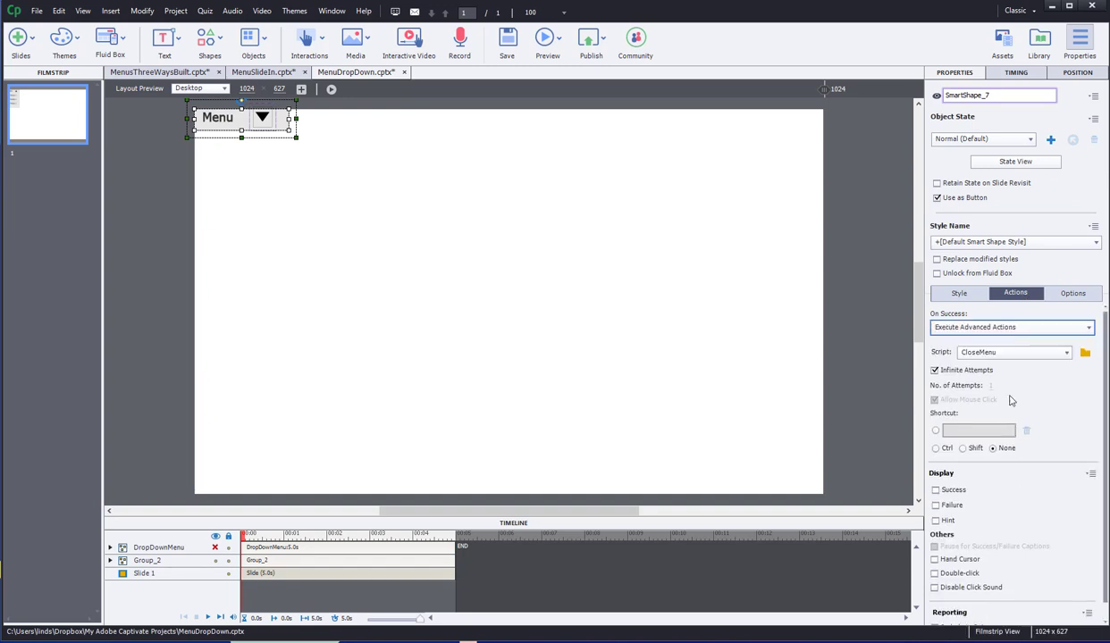
{"action": "left_click", "coordinate": [999, 353]}
{"action": "left_click", "coordinate": [984, 372]}
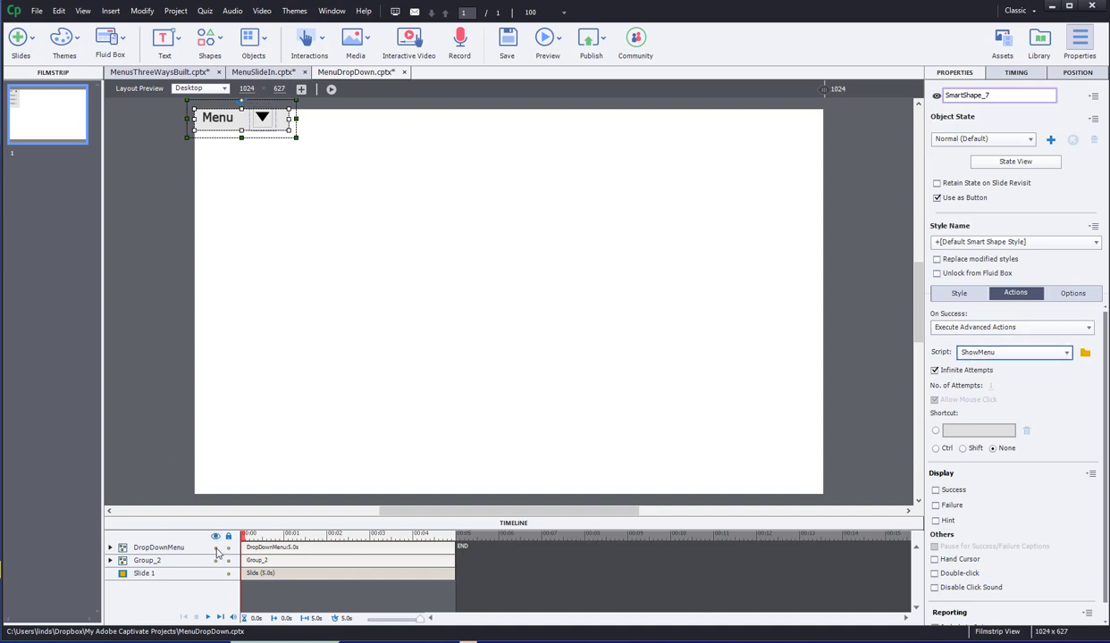
Make the DropDownMenu group visible on the stage again and save the project.
{"action": "left_click", "coordinate": [216, 559]}
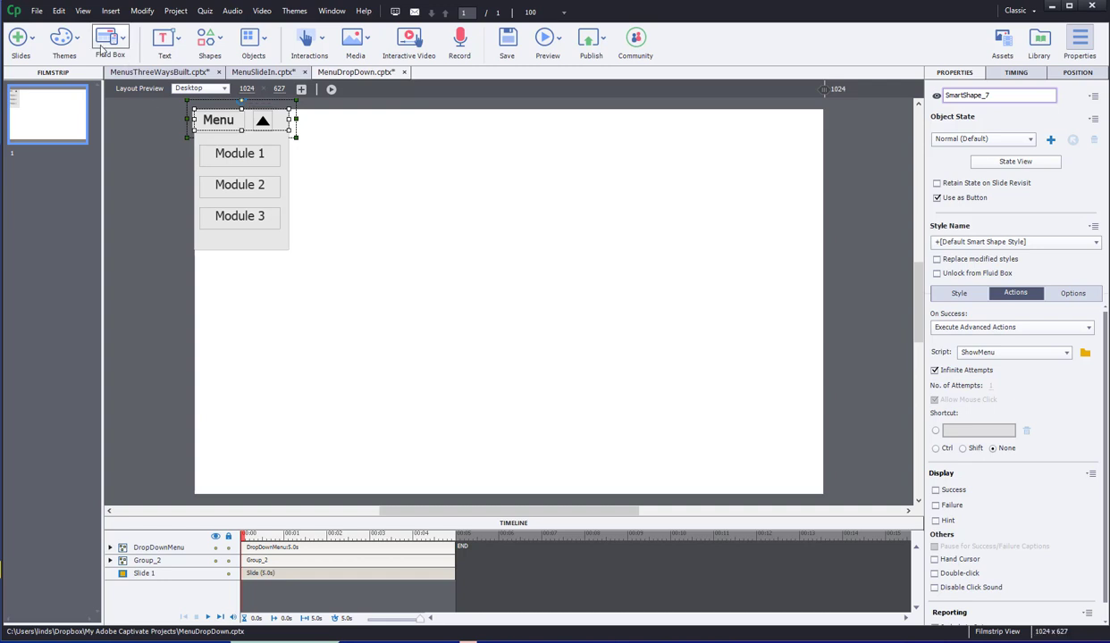
{"action": "left_click", "coordinate": [37, 11]}
{"action": "left_click", "coordinate": [89, 125]}
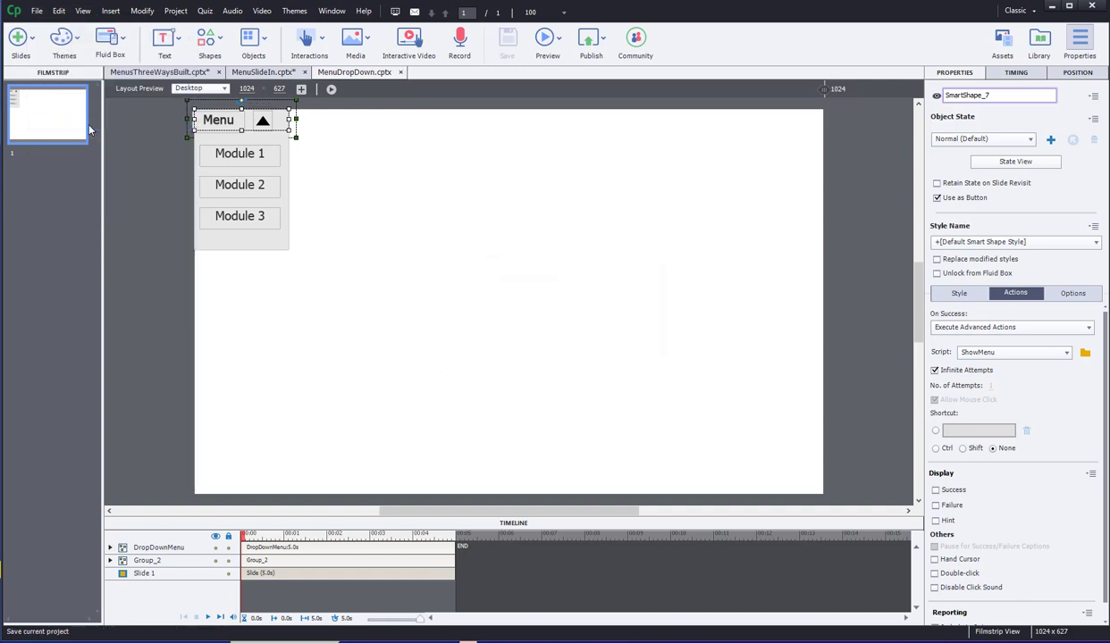
{"action": "left_click", "coordinate": [347, 216]}
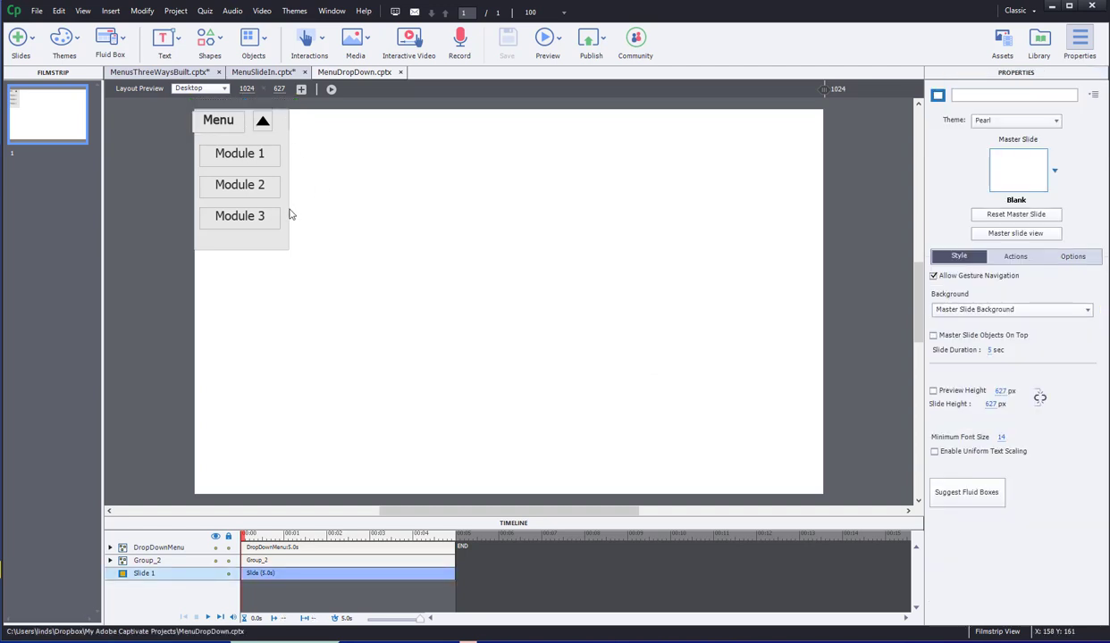
{"action": "left_click_drag", "start_coordinate": [225, 185], "coordinate": [273, 241]}
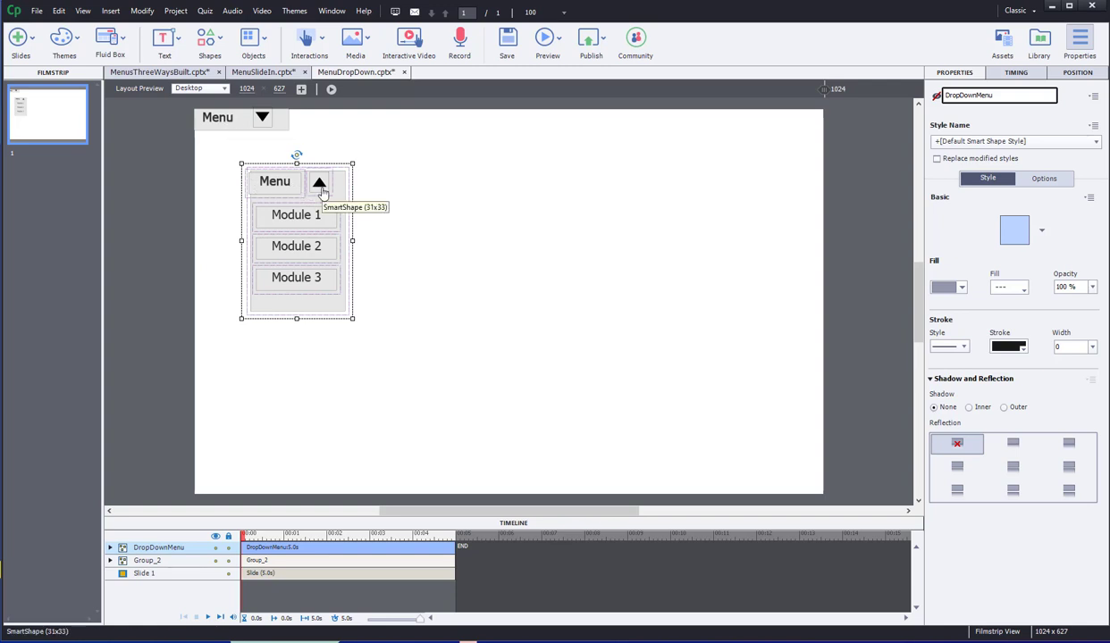
{"action": "key", "text": "ctrl+z"}
{"action": "left_click", "coordinate": [572, 171]}
Preview the whole project, test opening and closing the drop-down menu, and close the preview.
{"action": "left_click", "coordinate": [555, 40]}
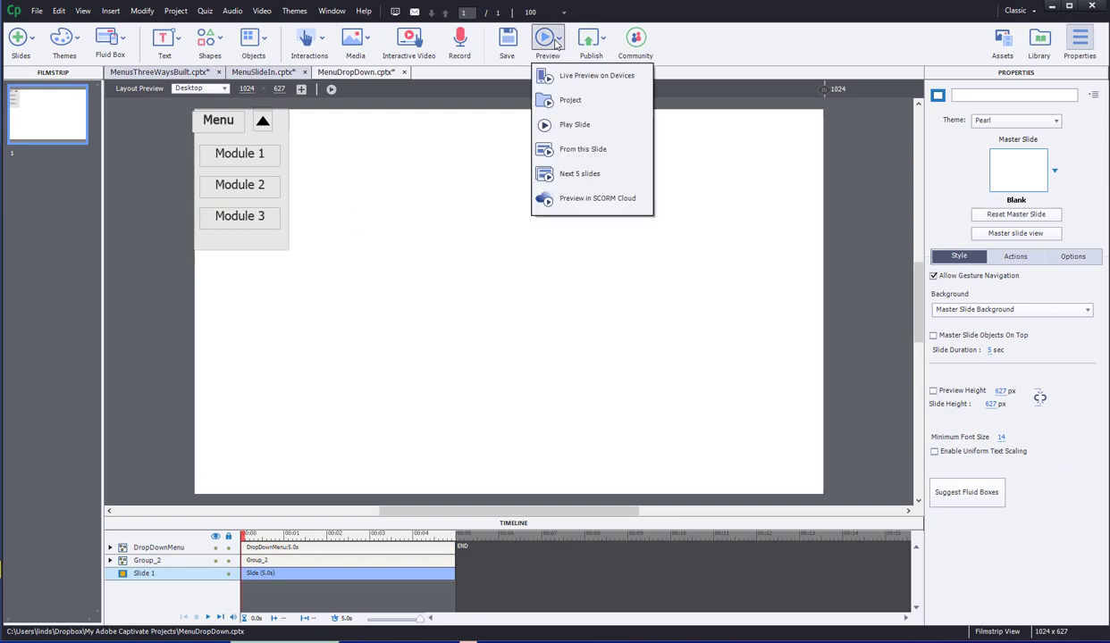
{"action": "left_click", "coordinate": [570, 104]}
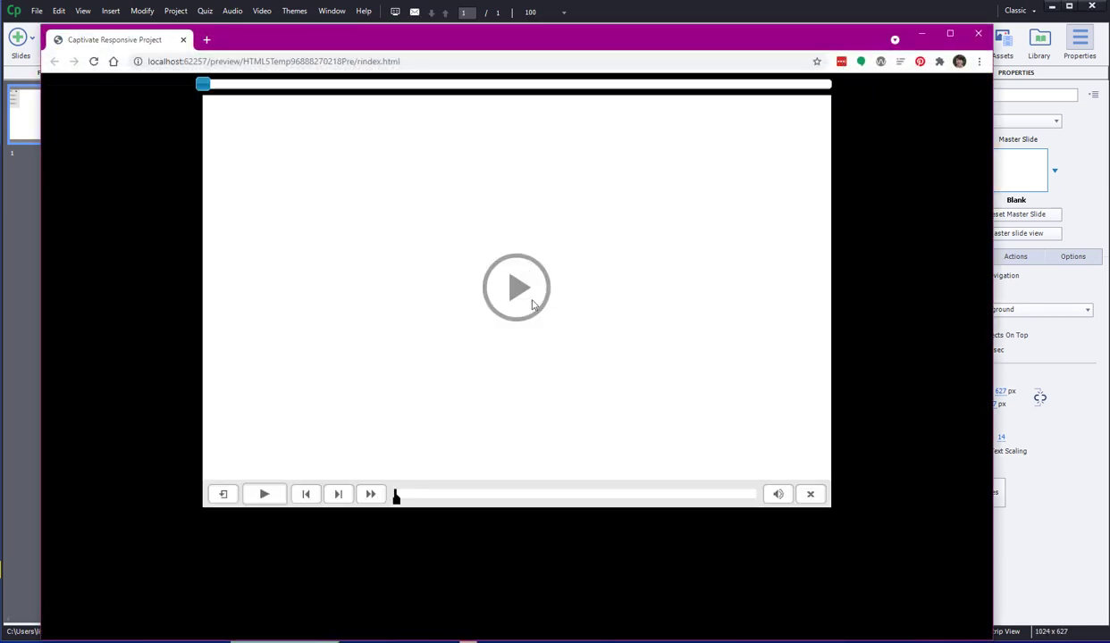
{"action": "left_click", "coordinate": [532, 305]}
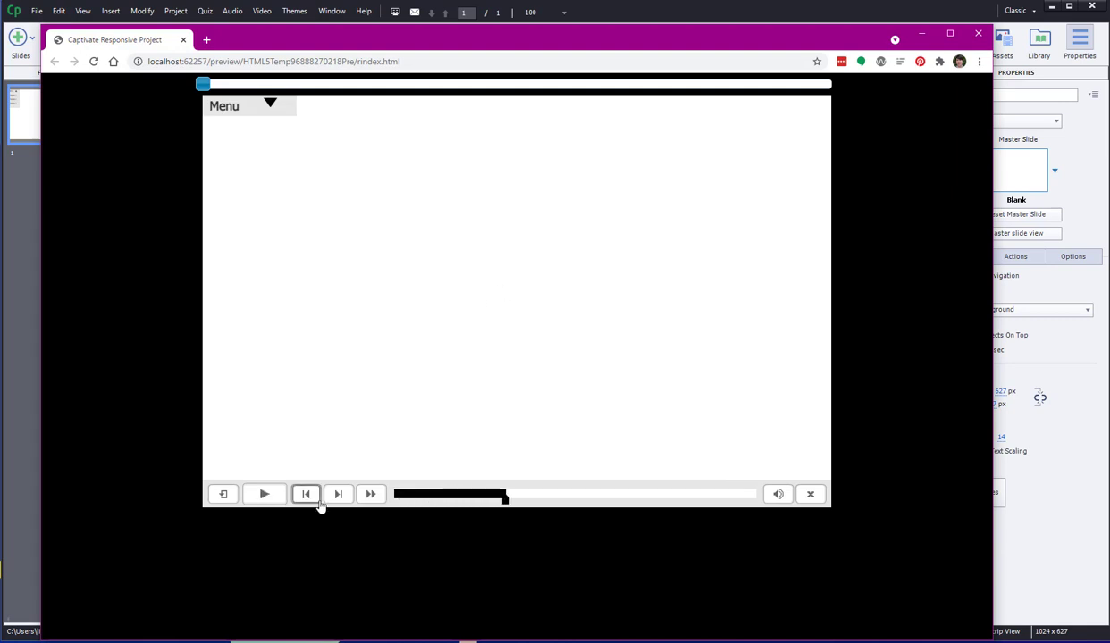
{"action": "left_click", "coordinate": [230, 107]}
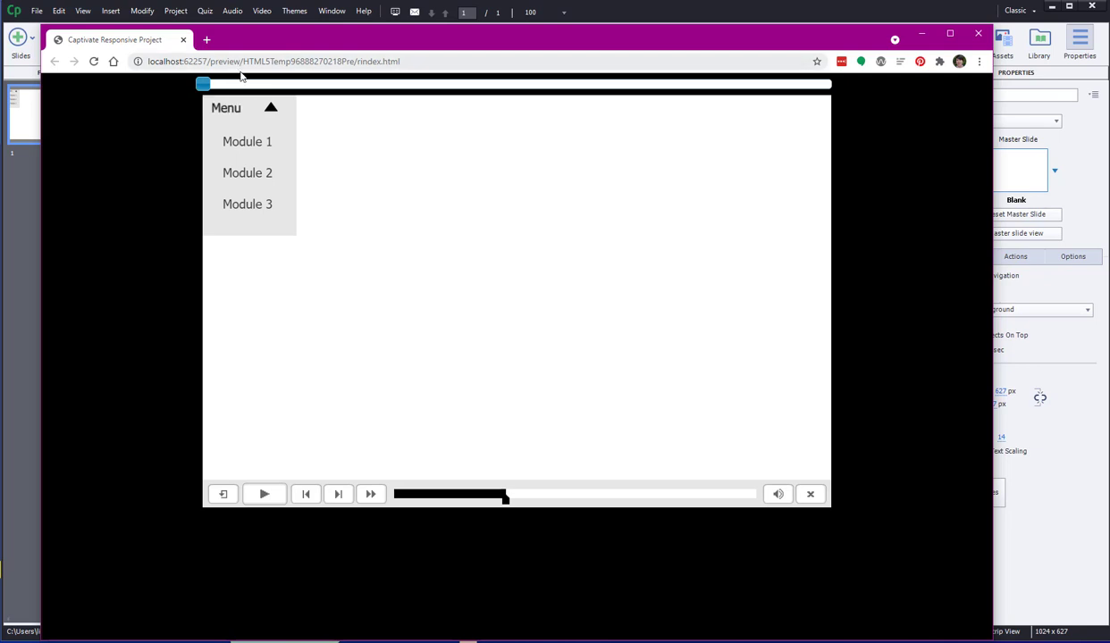
{"action": "left_click", "coordinate": [231, 108]}
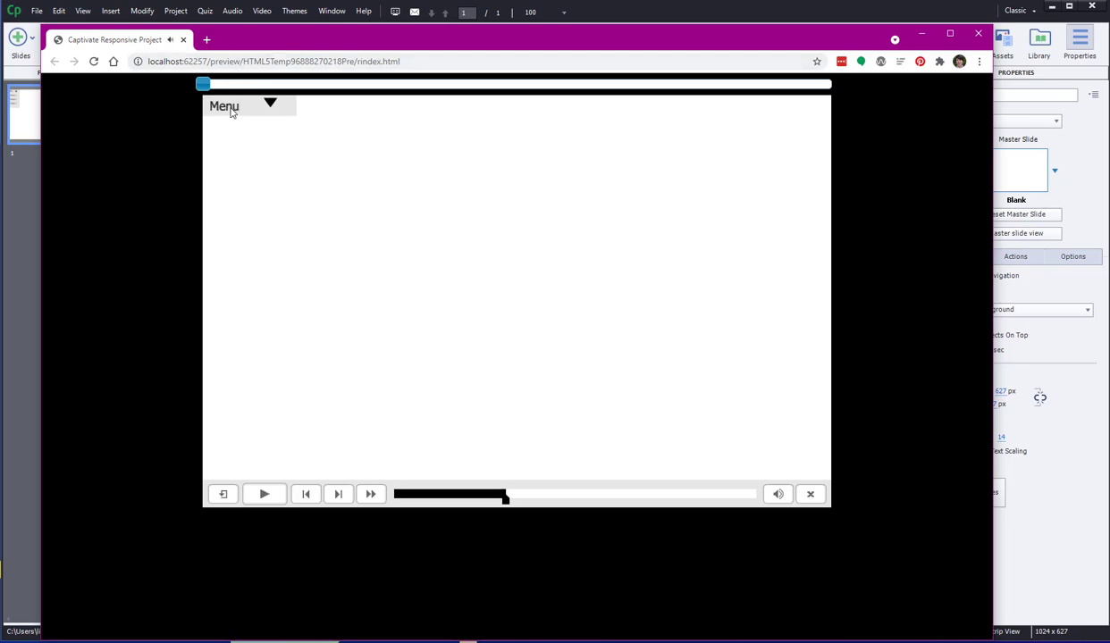
{"action": "left_click", "coordinate": [977, 33]}
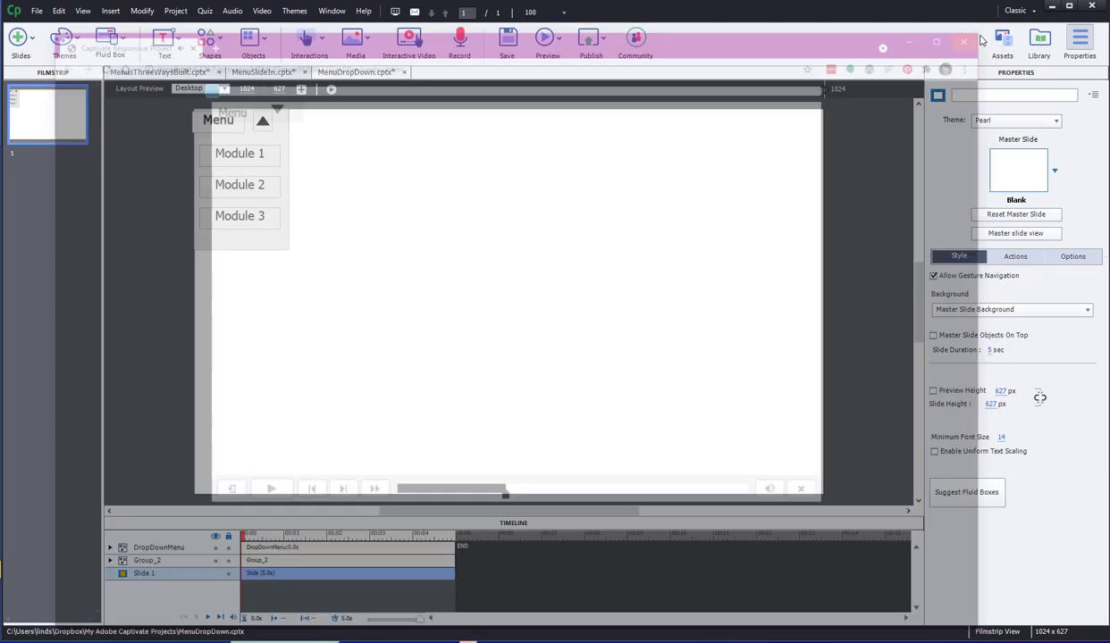
Delete the RollOver and Down states of the Menu button in the DropDownMenu group.
{"action": "left_click", "coordinate": [225, 124]}
{"action": "left_click", "coordinate": [225, 123]}
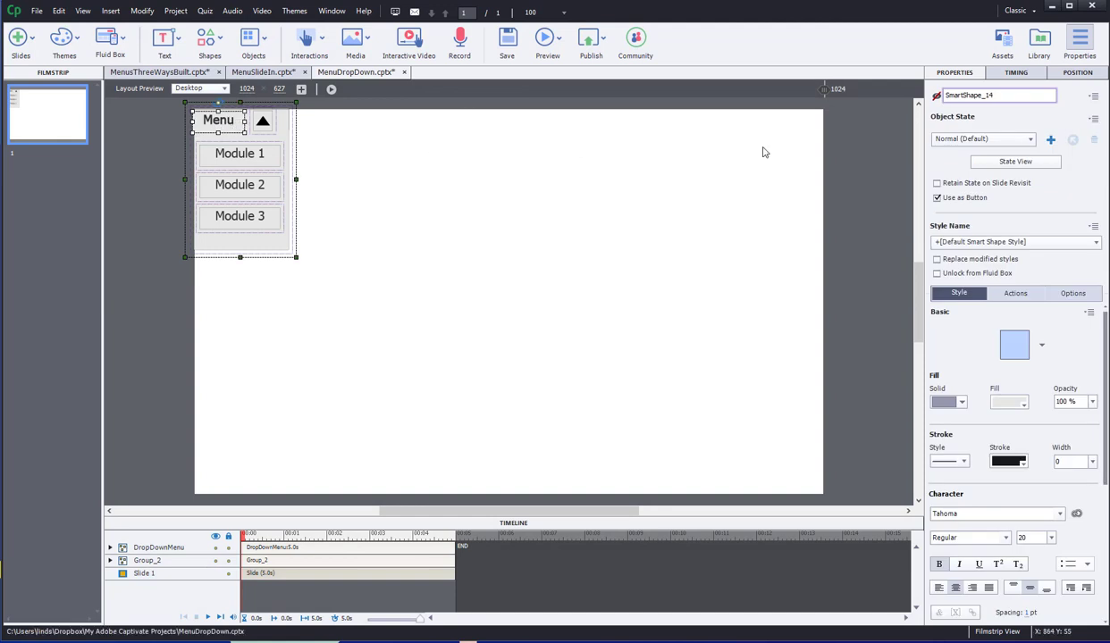
{"action": "left_click", "coordinate": [1052, 165]}
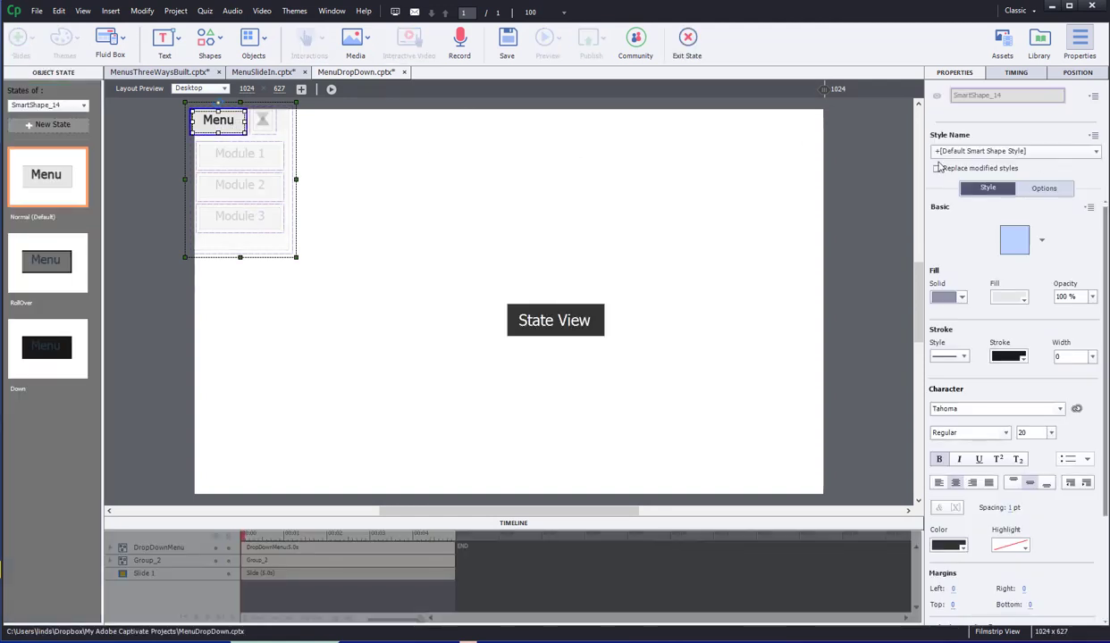
{"action": "left_click", "coordinate": [44, 257]}
{"action": "right_click", "coordinate": [42, 247]}
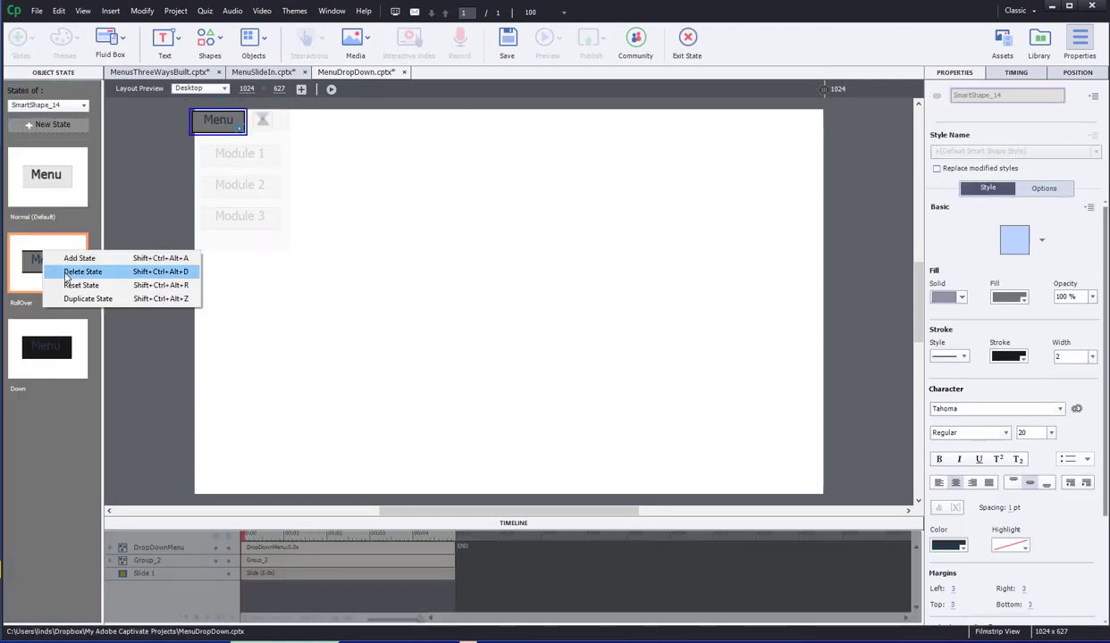
{"action": "left_click", "coordinate": [66, 272]}
{"action": "right_click", "coordinate": [80, 256]}
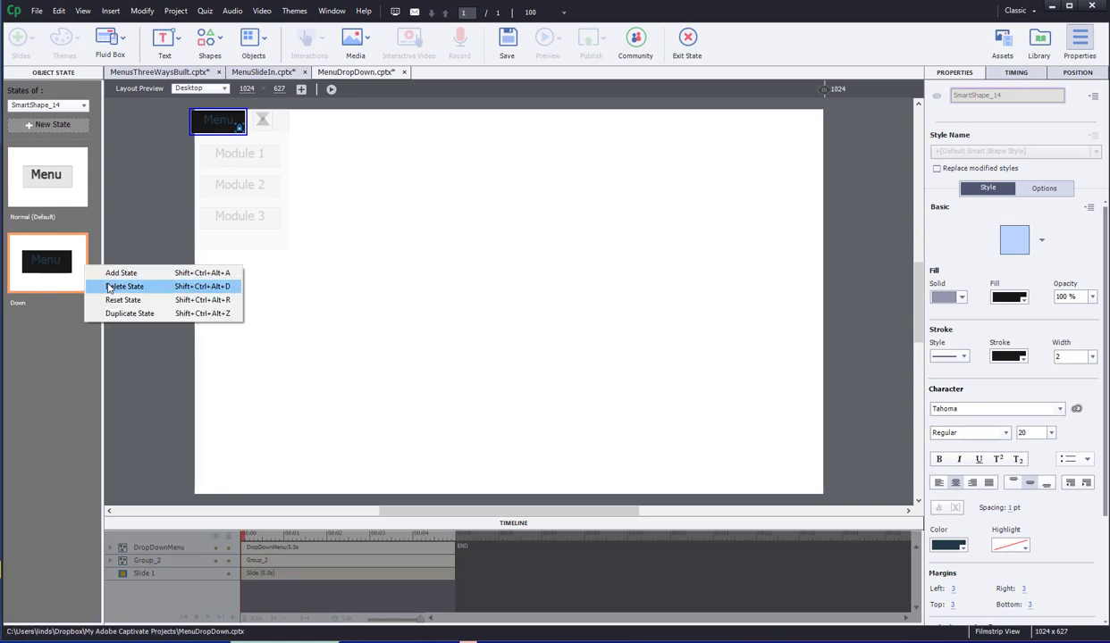
{"action": "left_click", "coordinate": [100, 277]}
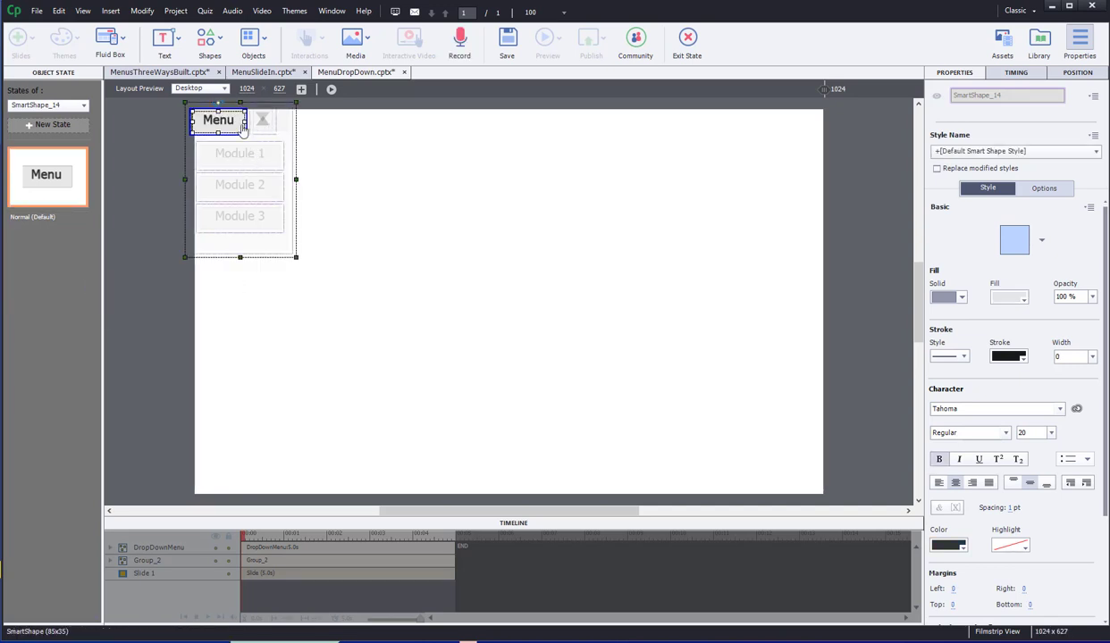
Delete the RollOver and Down states of SmartShape_7, the Menu bar in Group_2.
{"action": "left_click", "coordinate": [45, 106]}
{"action": "left_click", "coordinate": [44, 125]}
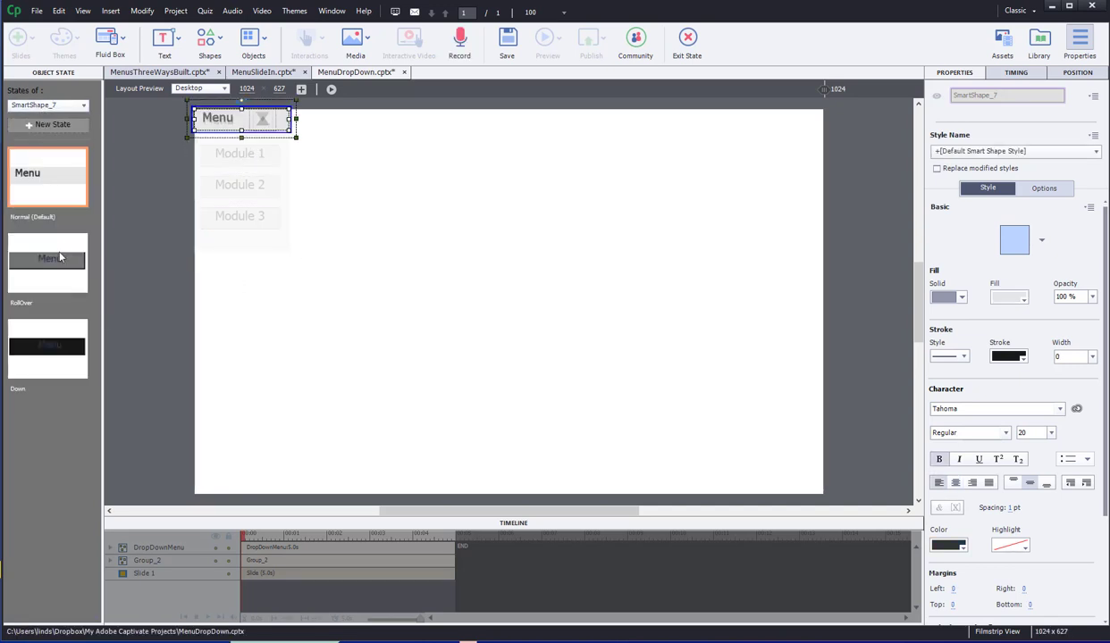
{"action": "right_click", "coordinate": [60, 258]}
{"action": "left_click", "coordinate": [98, 273]}
{"action": "right_click", "coordinate": [61, 265]}
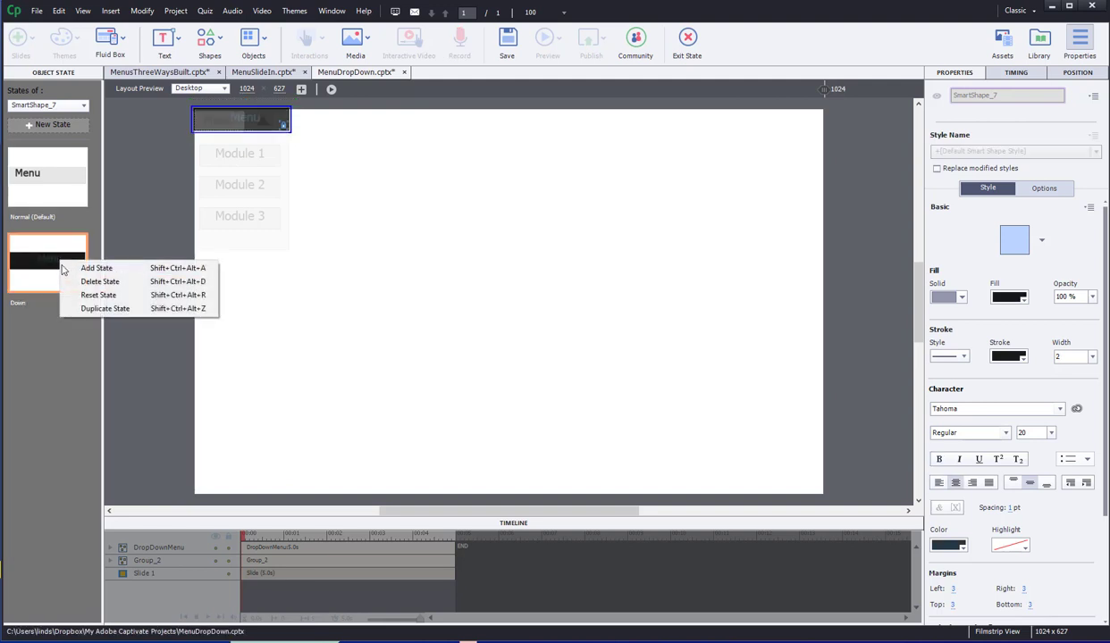
{"action": "left_click", "coordinate": [99, 281]}
Check the remaining states of the Module 1 button, SmartShape_10, and exit the state view.
{"action": "left_click", "coordinate": [45, 105]}
{"action": "left_click", "coordinate": [45, 151]}
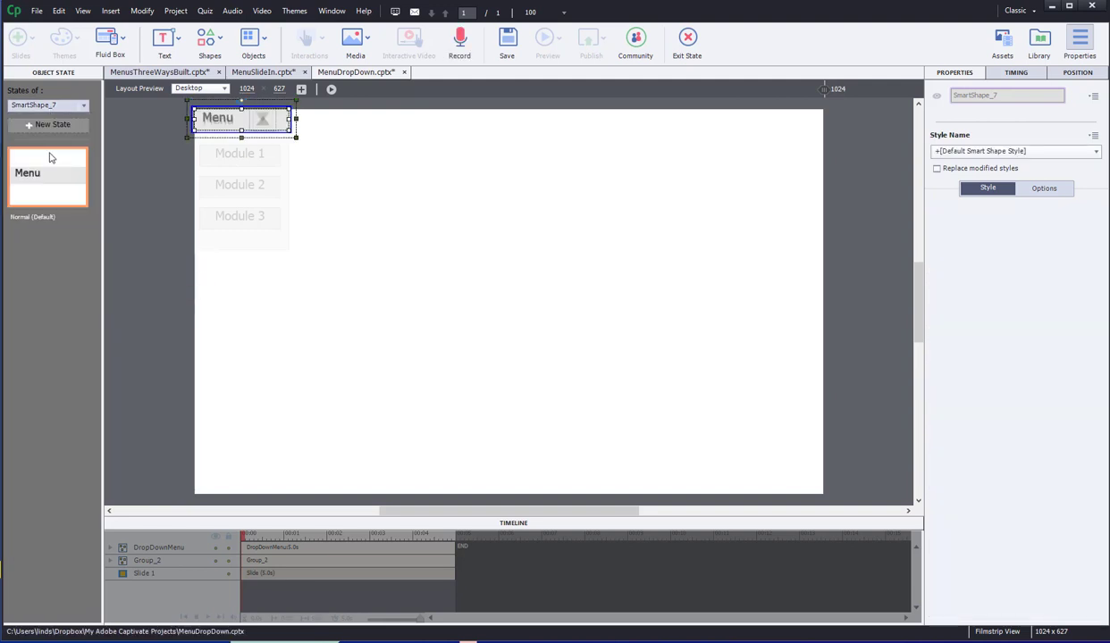
{"action": "left_click", "coordinate": [51, 106]}
{"action": "left_click", "coordinate": [48, 166]}
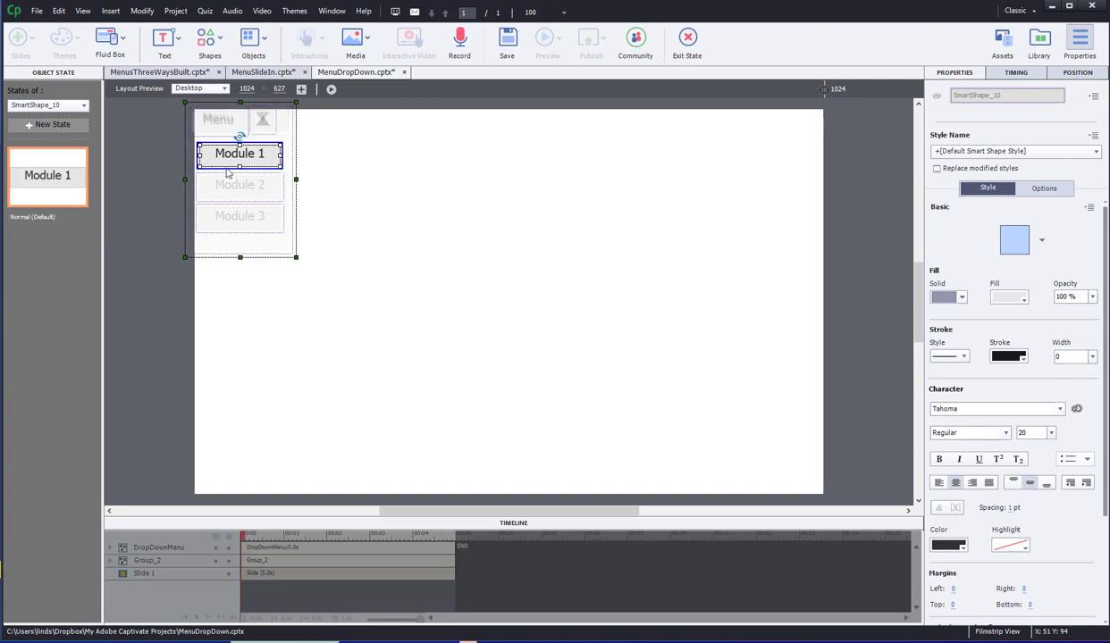
{"action": "left_click", "coordinate": [686, 46]}
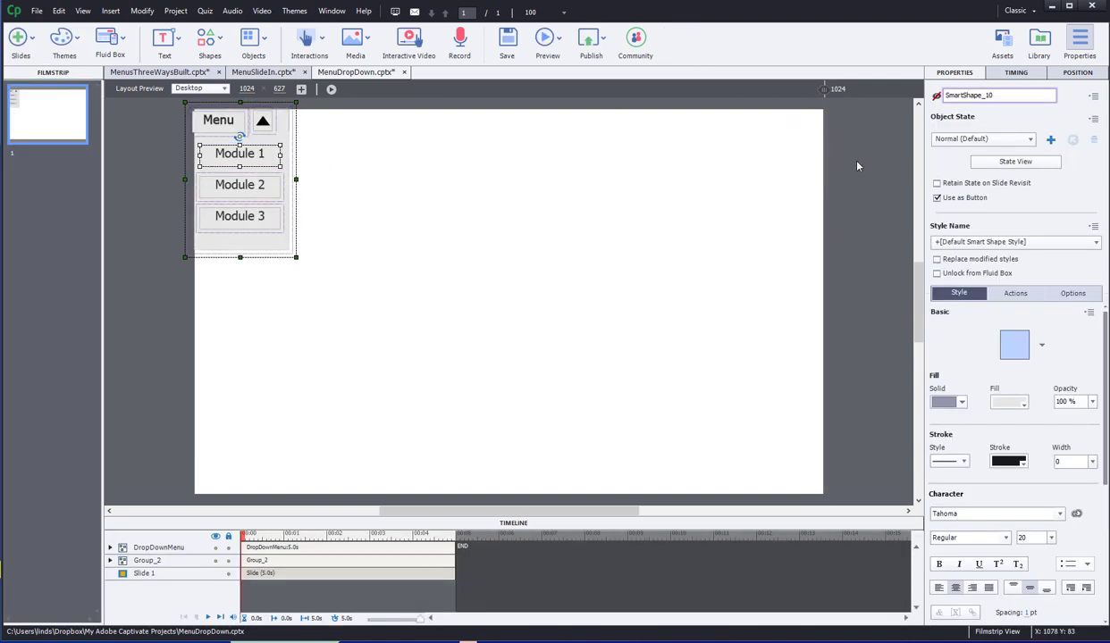
Preview the whole project, test opening and closing the drop-down menu twice, and close the preview.
{"action": "left_click", "coordinate": [551, 52]}
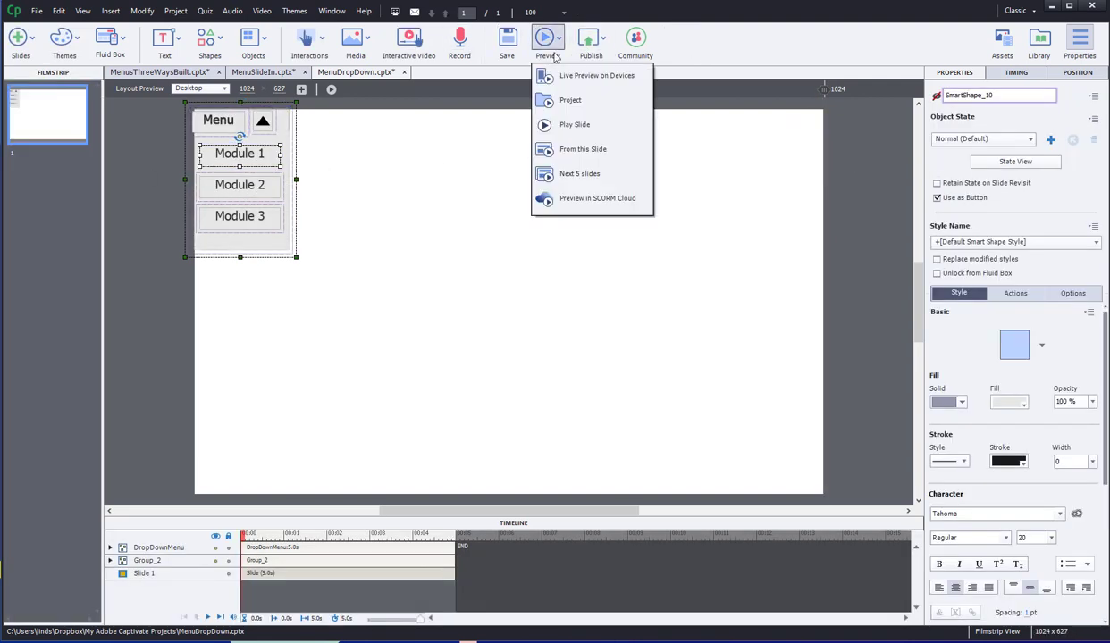
{"action": "left_click", "coordinate": [574, 100]}
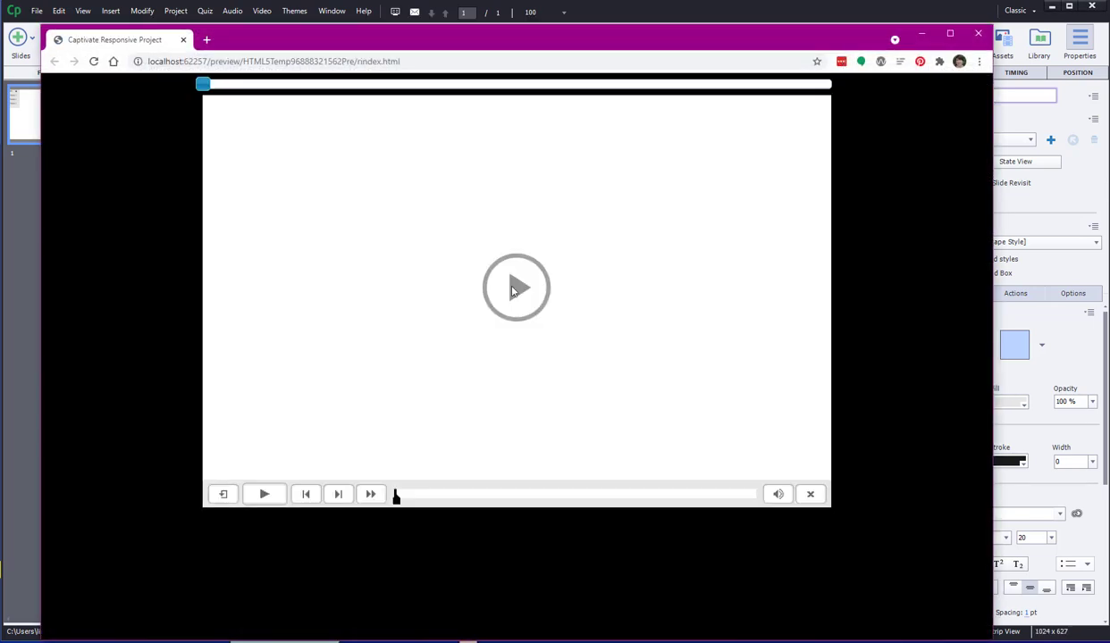
{"action": "left_click", "coordinate": [513, 290]}
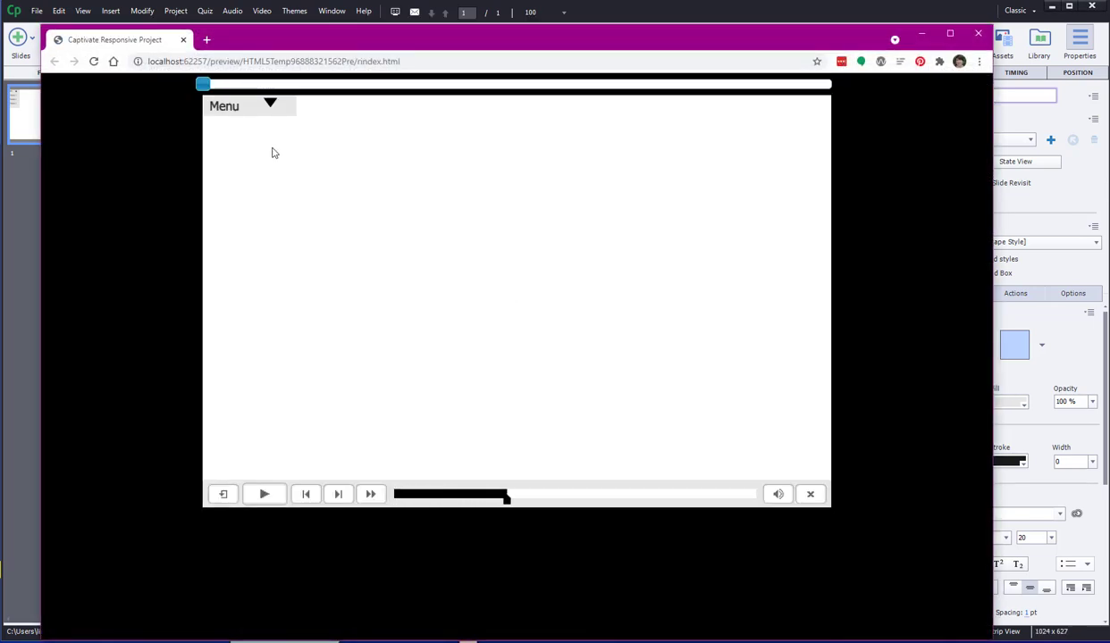
{"action": "left_click", "coordinate": [223, 110]}
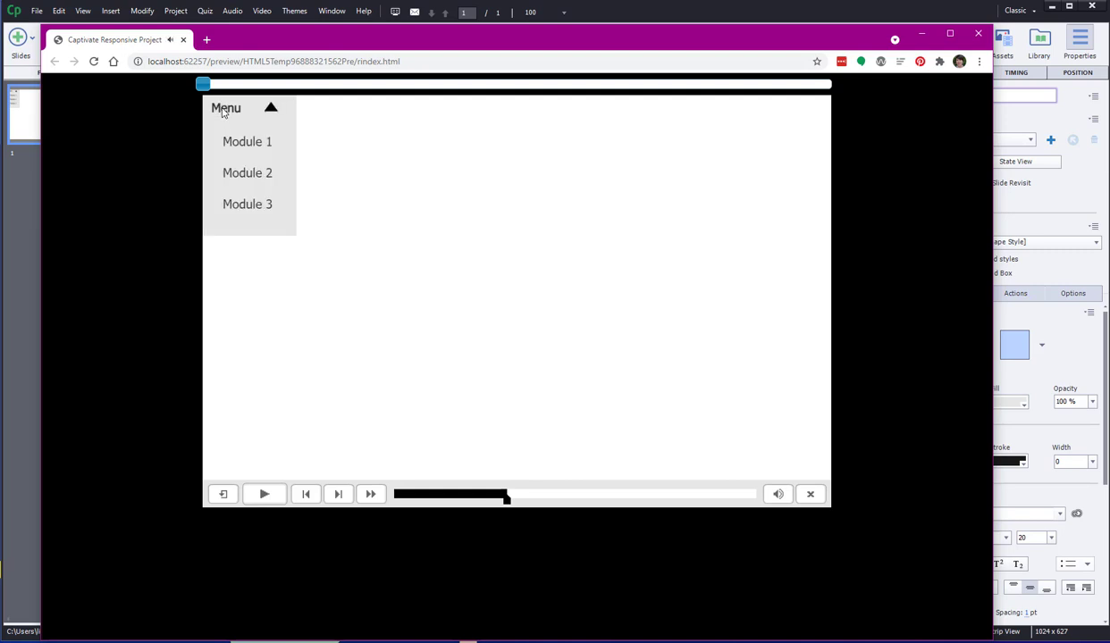
{"action": "left_click", "coordinate": [223, 110]}
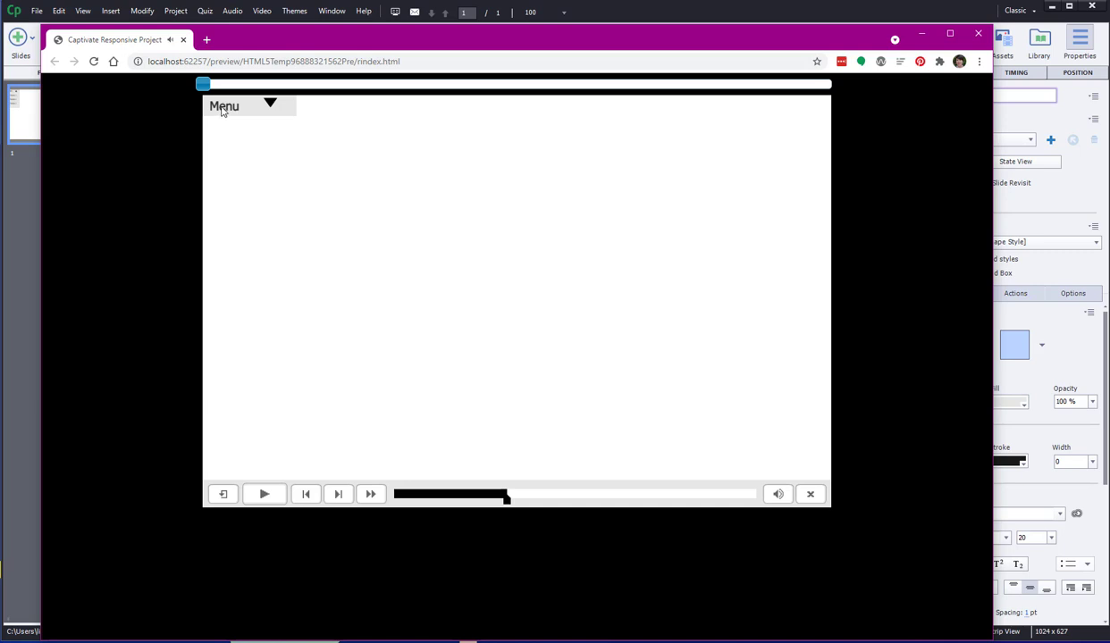
{"action": "left_click", "coordinate": [225, 108]}
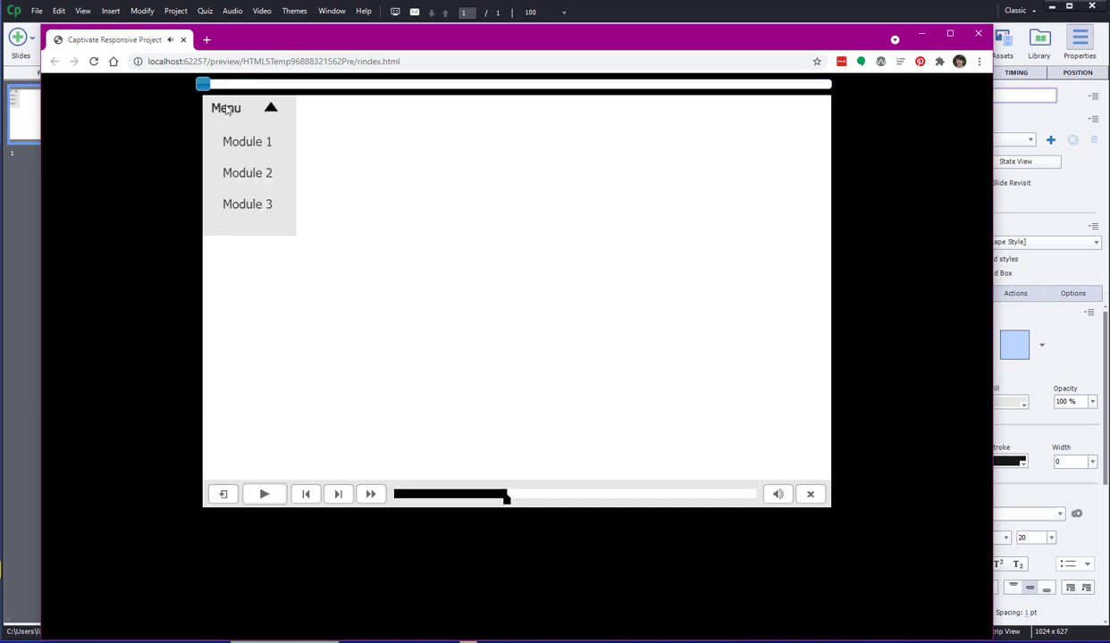
{"action": "left_click", "coordinate": [226, 109]}
{"action": "left_click", "coordinate": [922, 42]}
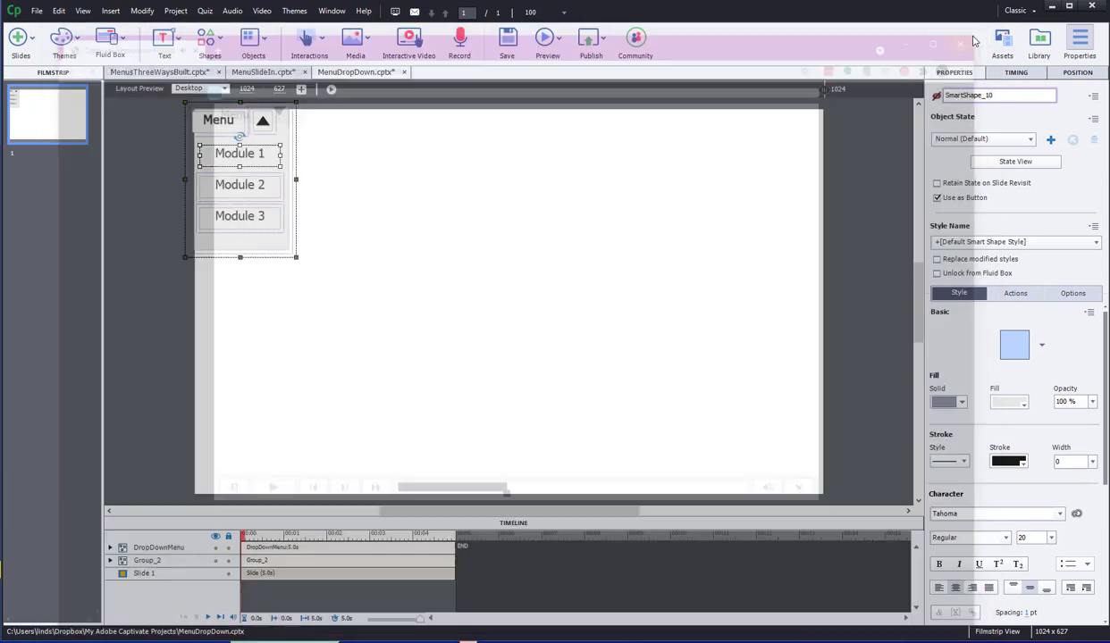
Run the project preview again, open and close the menu once with the Menu button, and exit the preview.
{"action": "left_click", "coordinate": [544, 38]}
{"action": "left_click", "coordinate": [565, 124]}
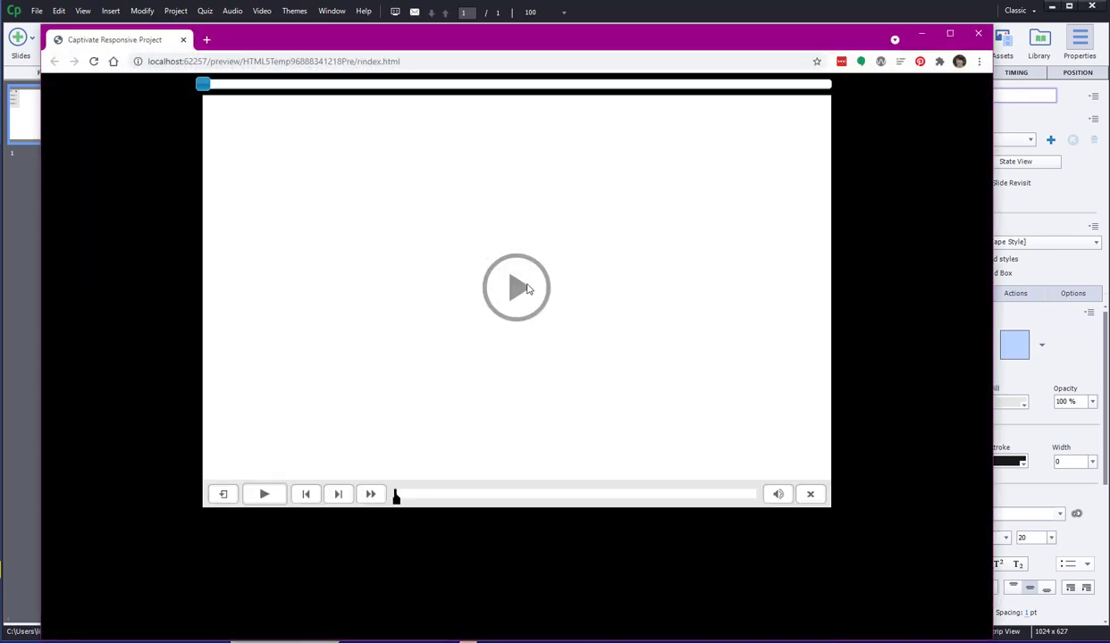
{"action": "left_click", "coordinate": [527, 288]}
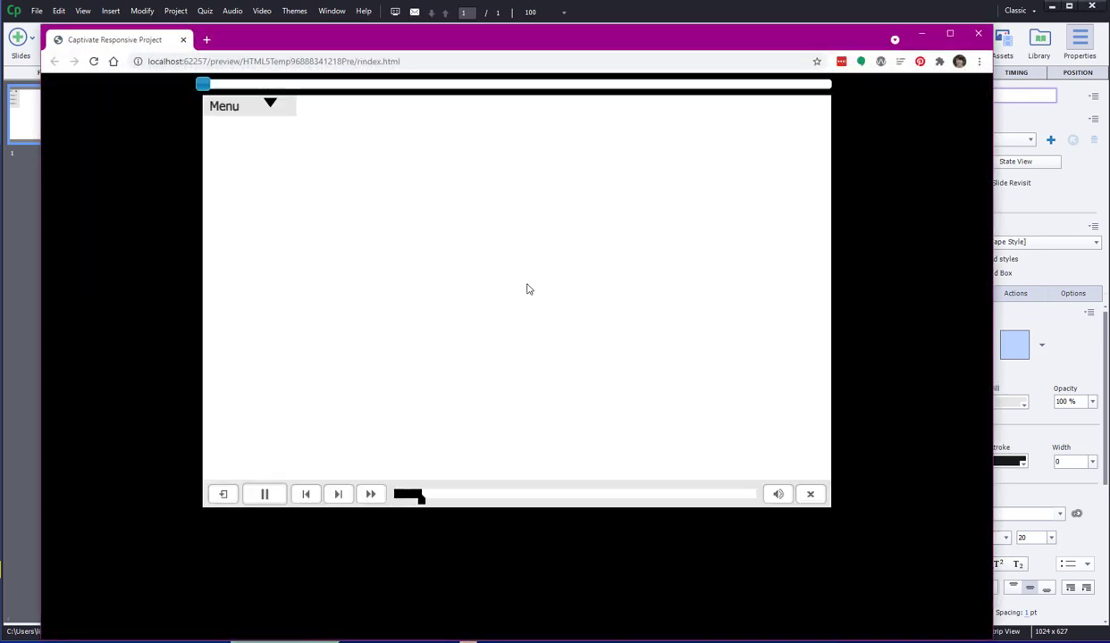
{"action": "left_click", "coordinate": [226, 109]}
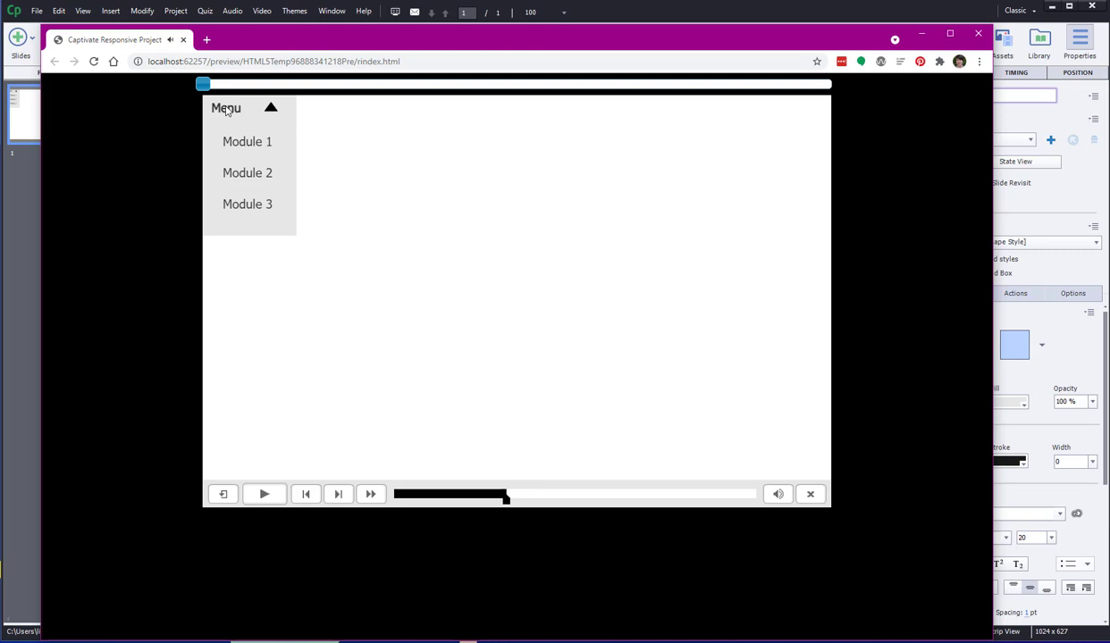
{"action": "left_click", "coordinate": [227, 109]}
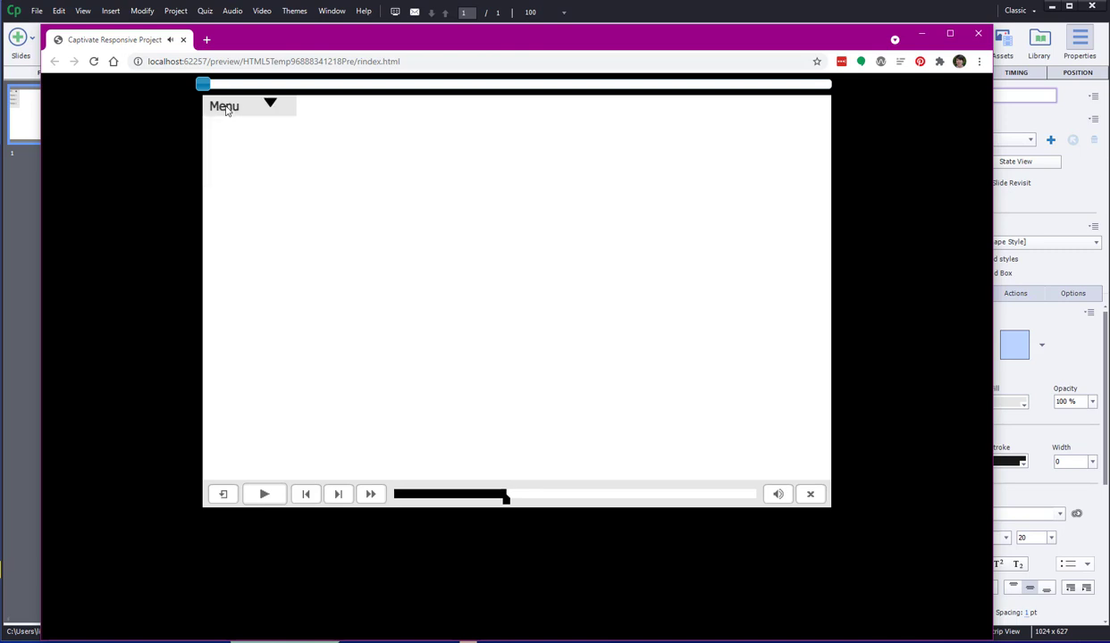
{"action": "left_click", "coordinate": [977, 34]}
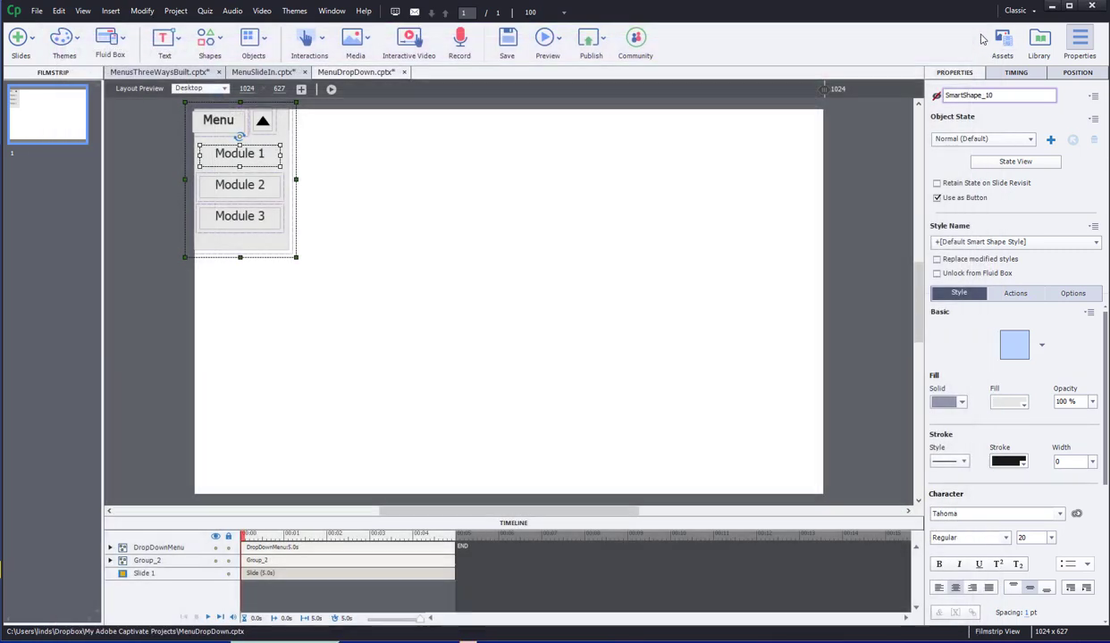
Check which advanced action is assigned to the Menu button, SmartShape_14, in the DropDownMenu group.
{"action": "left_click", "coordinate": [475, 186]}
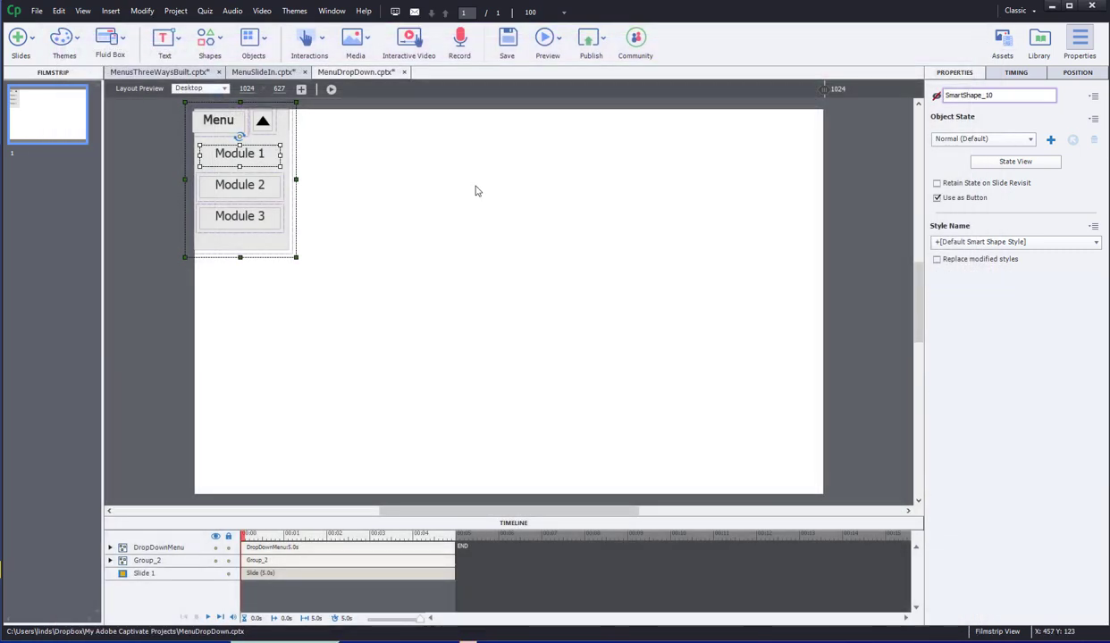
{"action": "left_click", "coordinate": [221, 130]}
{"action": "left_click", "coordinate": [220, 127]}
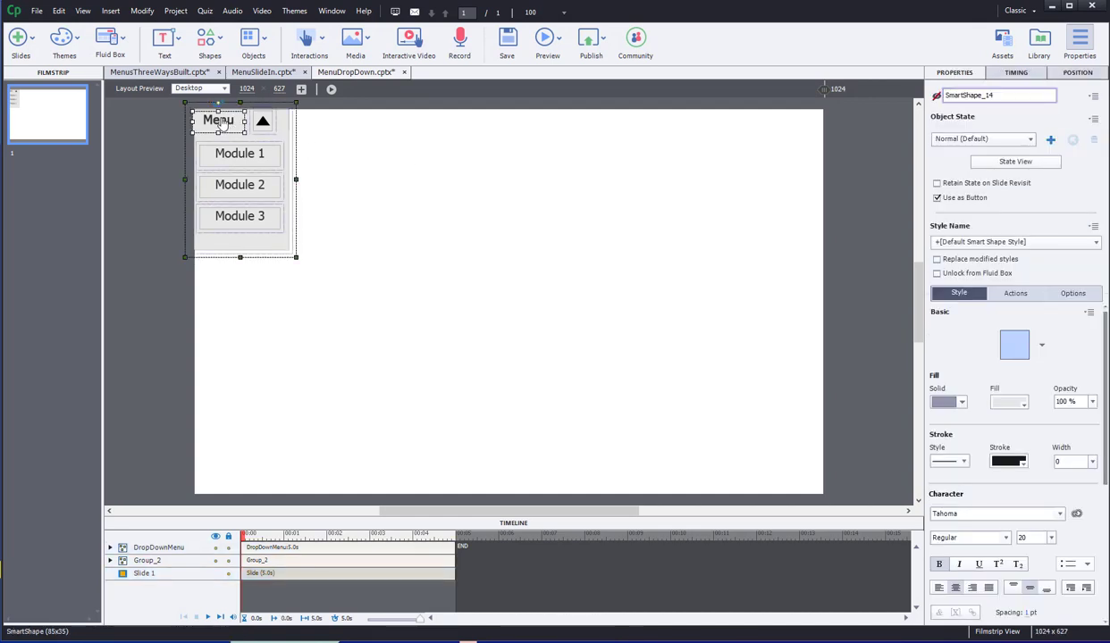
{"action": "left_click", "coordinate": [1009, 292]}
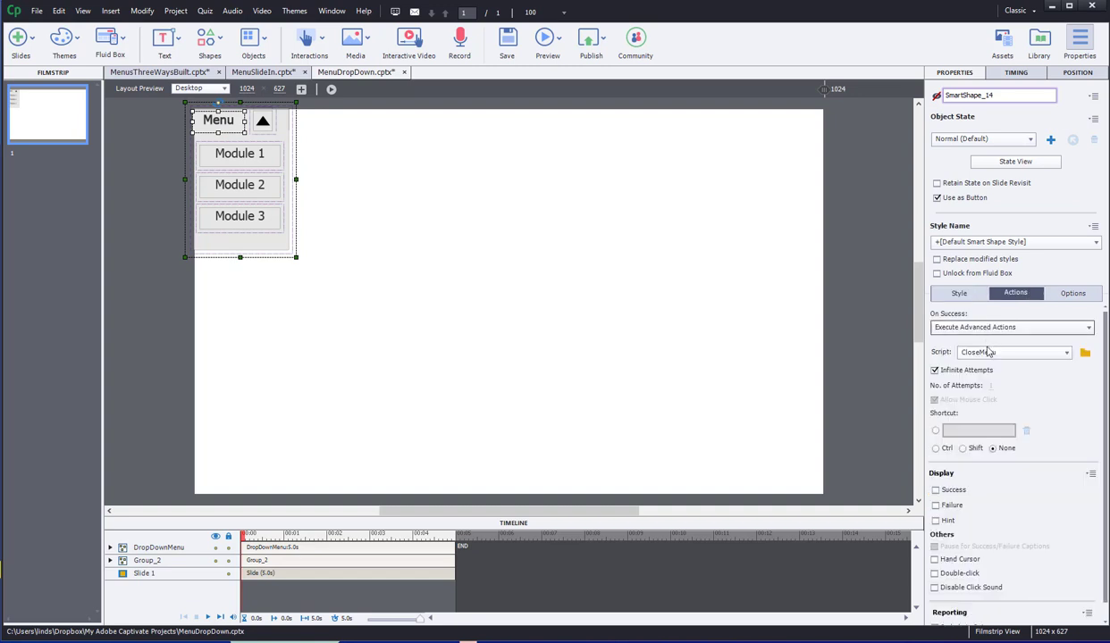
Temporarily hide the DropDownMenu group to check the action assigned to SmartShape_7, the Menu bar in Group_2, and show the group again.
{"action": "left_click", "coordinate": [215, 547]}
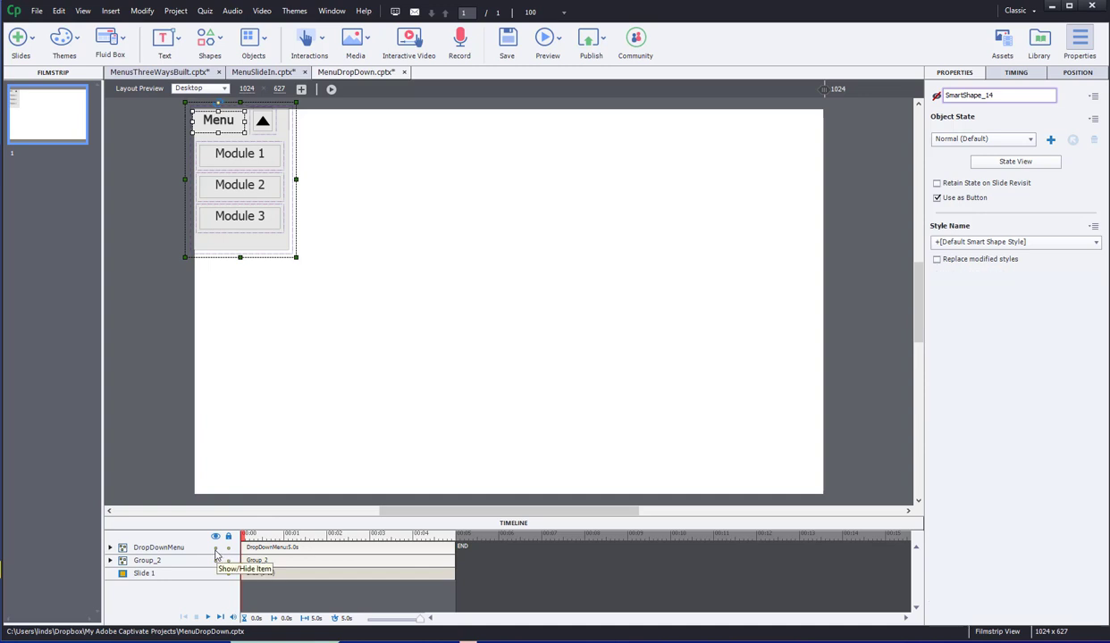
{"action": "left_click", "coordinate": [224, 124]}
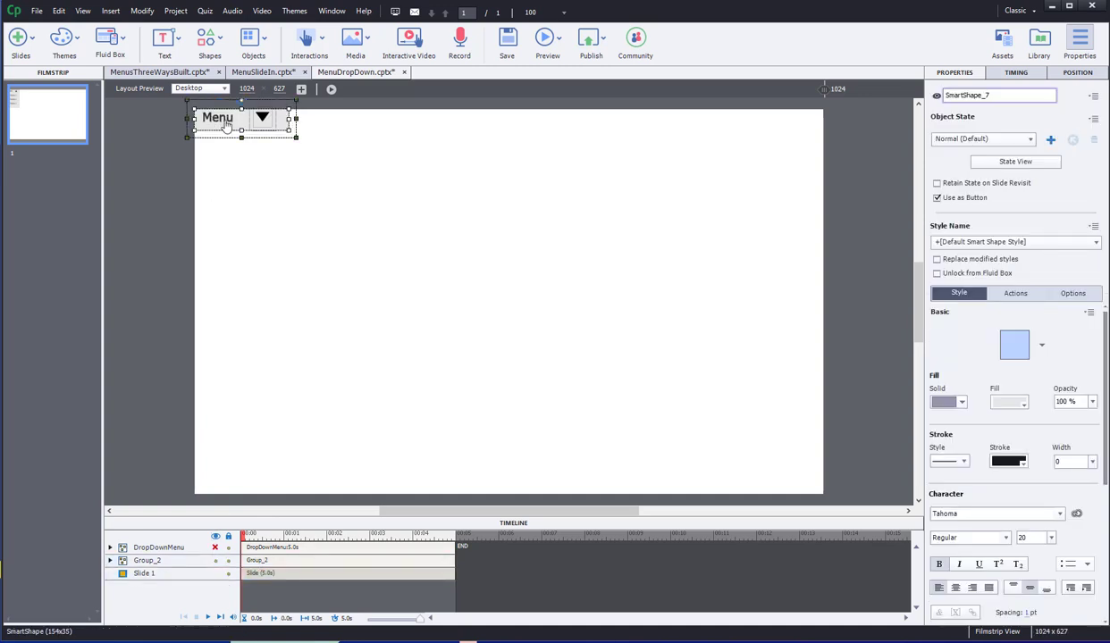
{"action": "left_click", "coordinate": [1023, 297]}
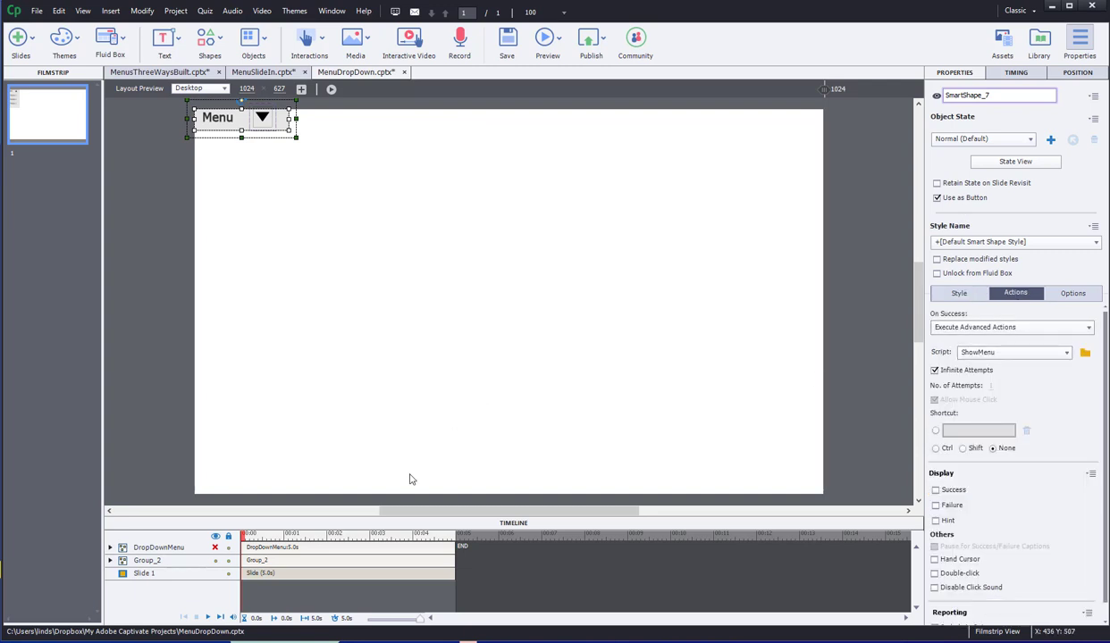
{"action": "left_click", "coordinate": [216, 548]}
{"action": "left_click", "coordinate": [598, 280]}
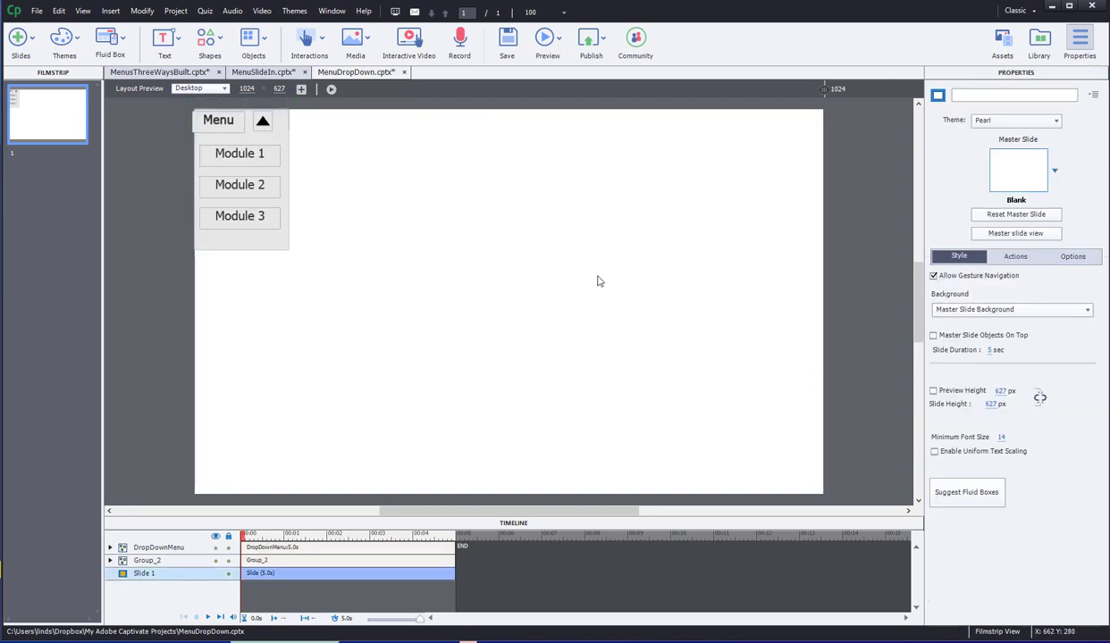
Review the CloseMenu advanced action and the timing parameters of its Fly Out To Top effect.
{"action": "left_click", "coordinate": [175, 10]}
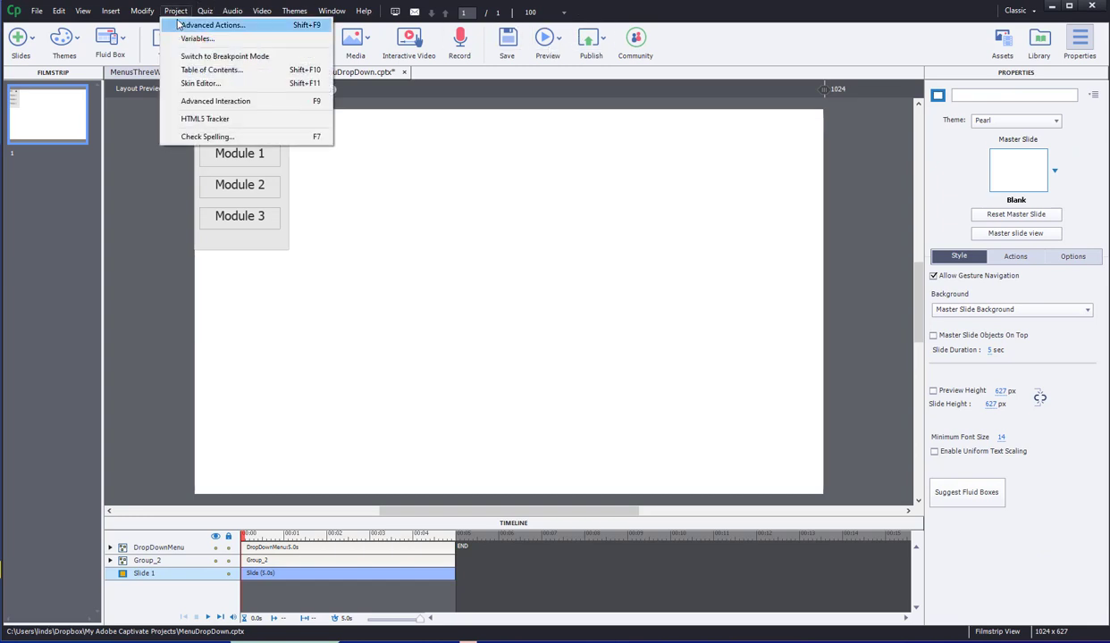
{"action": "left_click", "coordinate": [206, 22]}
{"action": "left_click", "coordinate": [669, 161]}
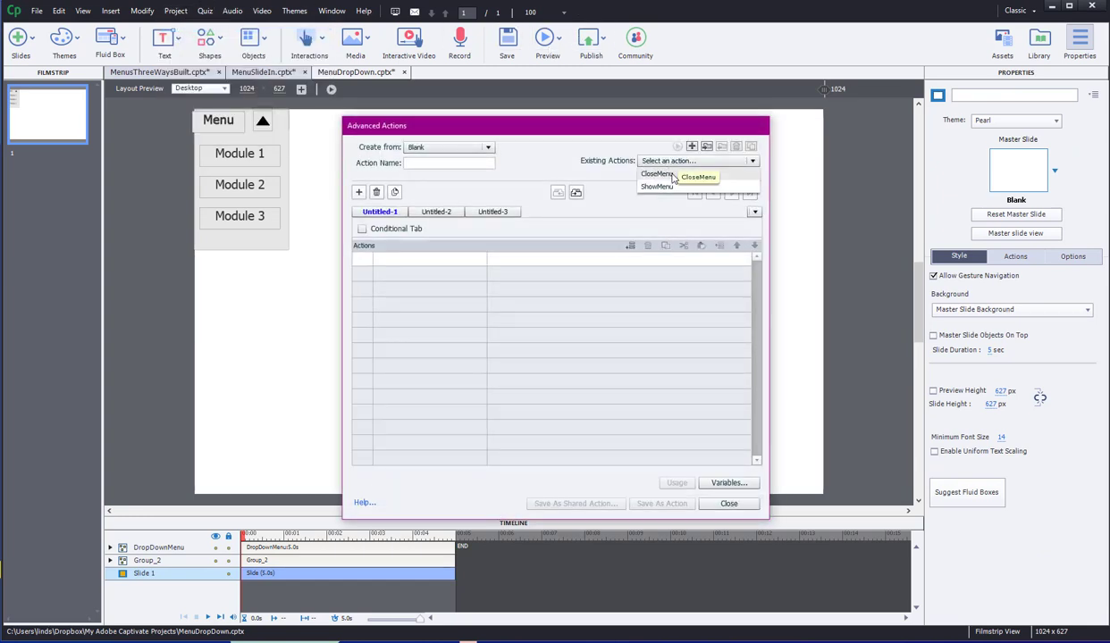
{"action": "left_click", "coordinate": [673, 176]}
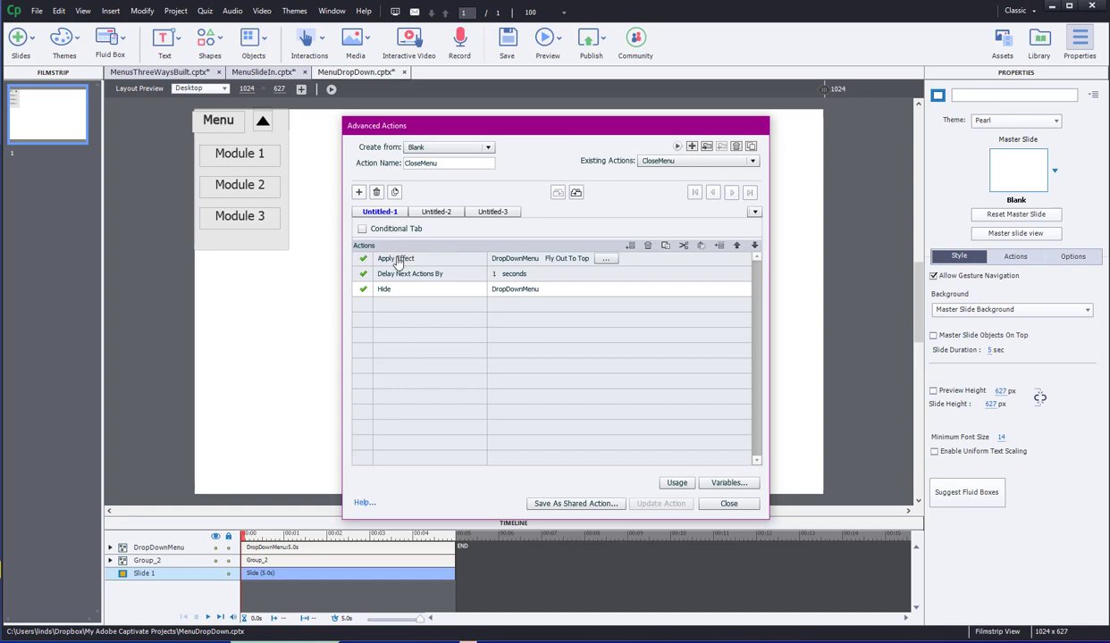
{"action": "left_click", "coordinate": [598, 260]}
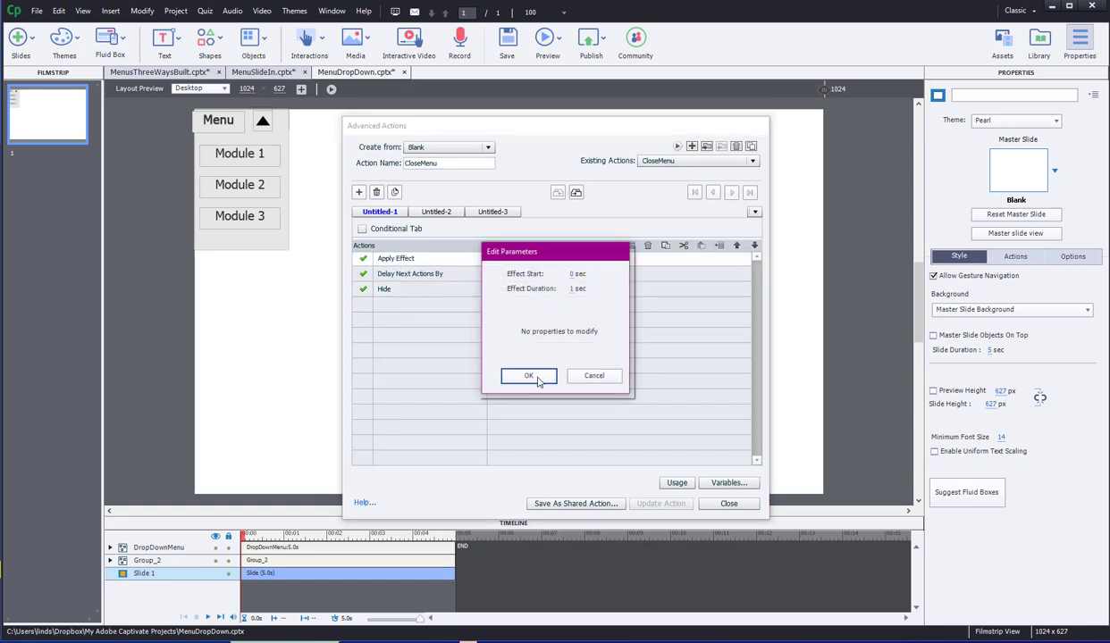
{"action": "left_click", "coordinate": [528, 377]}
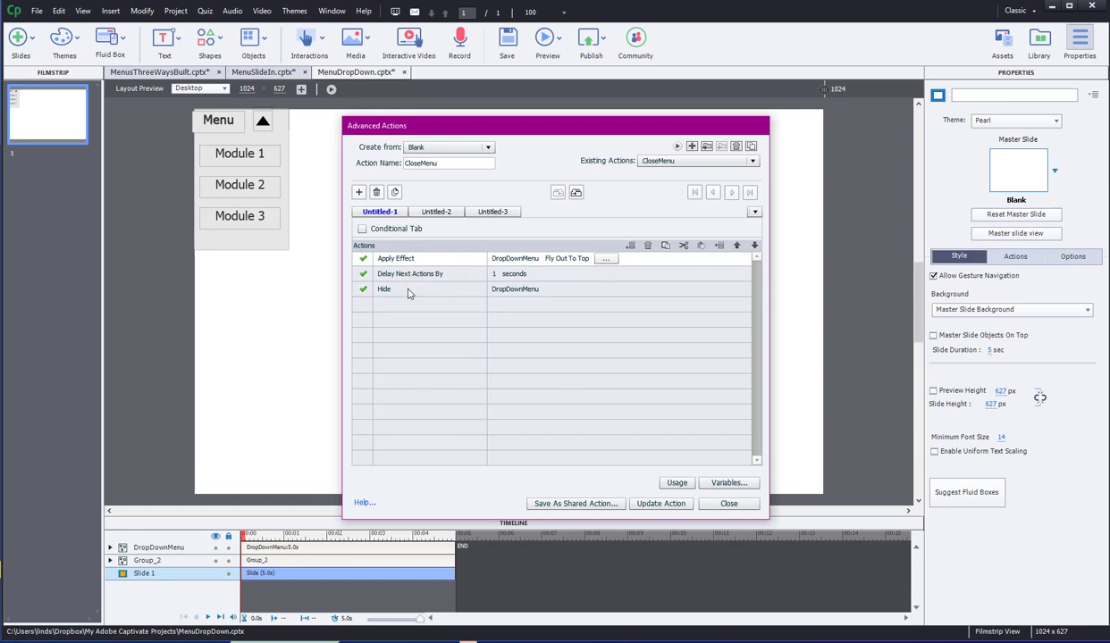
Review the ShowMenu action and its Fly In From Top effect parameters, update the action, and close Advanced Actions.
{"action": "left_click", "coordinate": [671, 161]}
{"action": "left_click", "coordinate": [662, 186]}
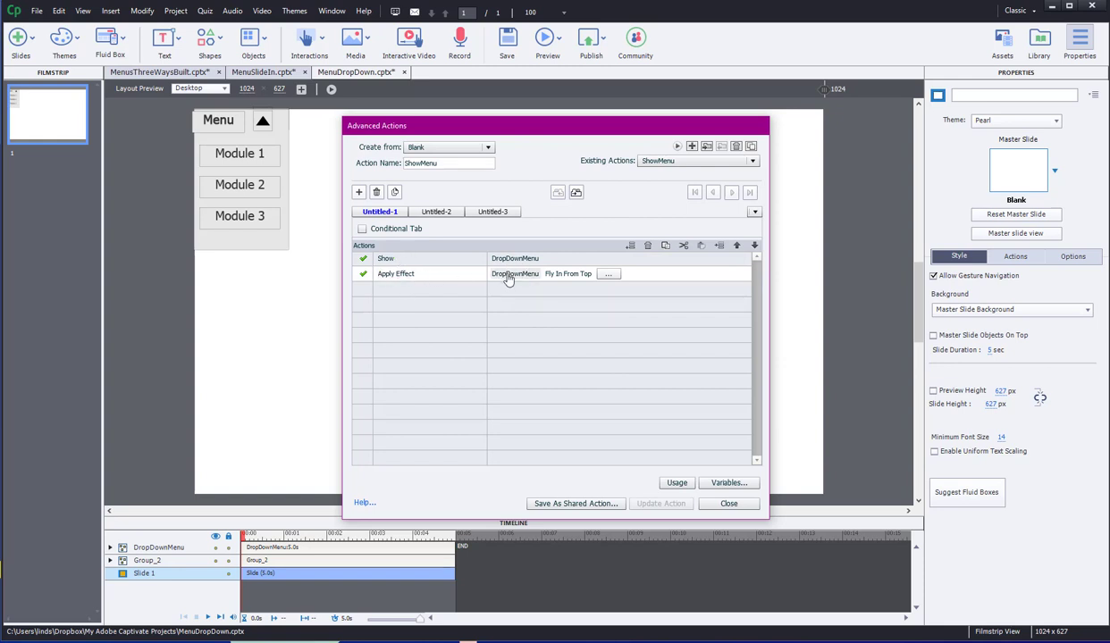
{"action": "left_click", "coordinate": [609, 274]}
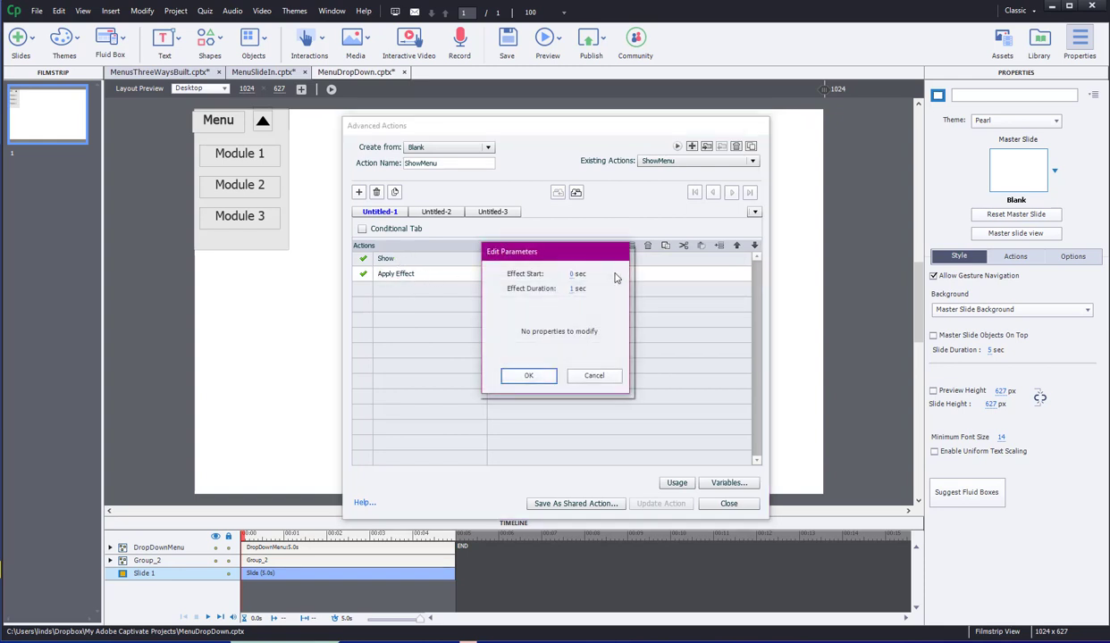
{"action": "left_click", "coordinate": [528, 376]}
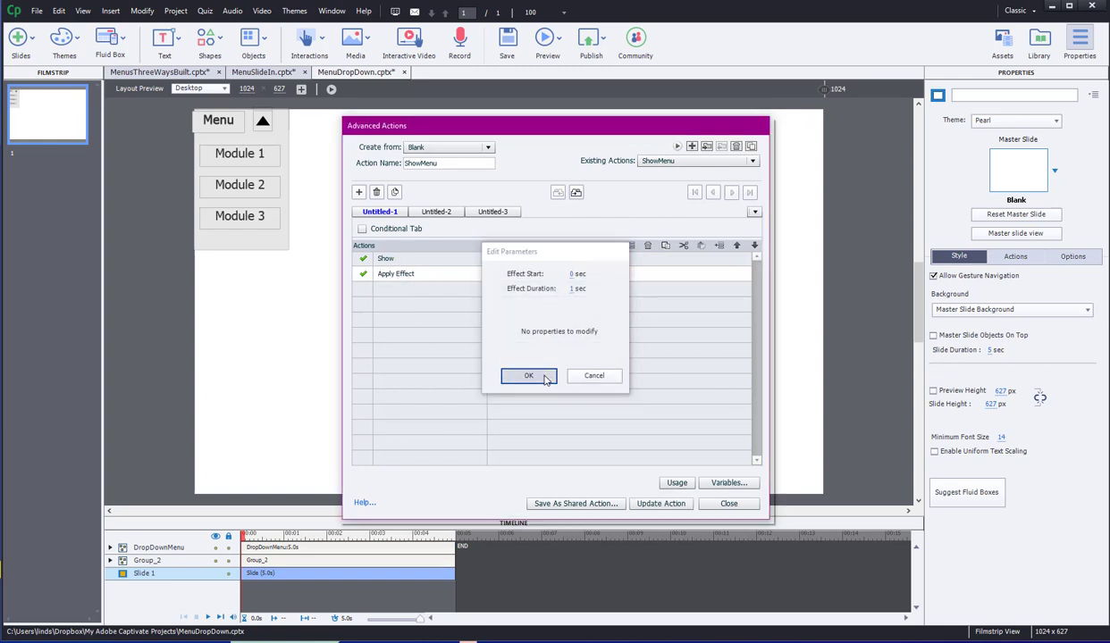
{"action": "left_click", "coordinate": [660, 503]}
{"action": "left_click", "coordinate": [586, 343]}
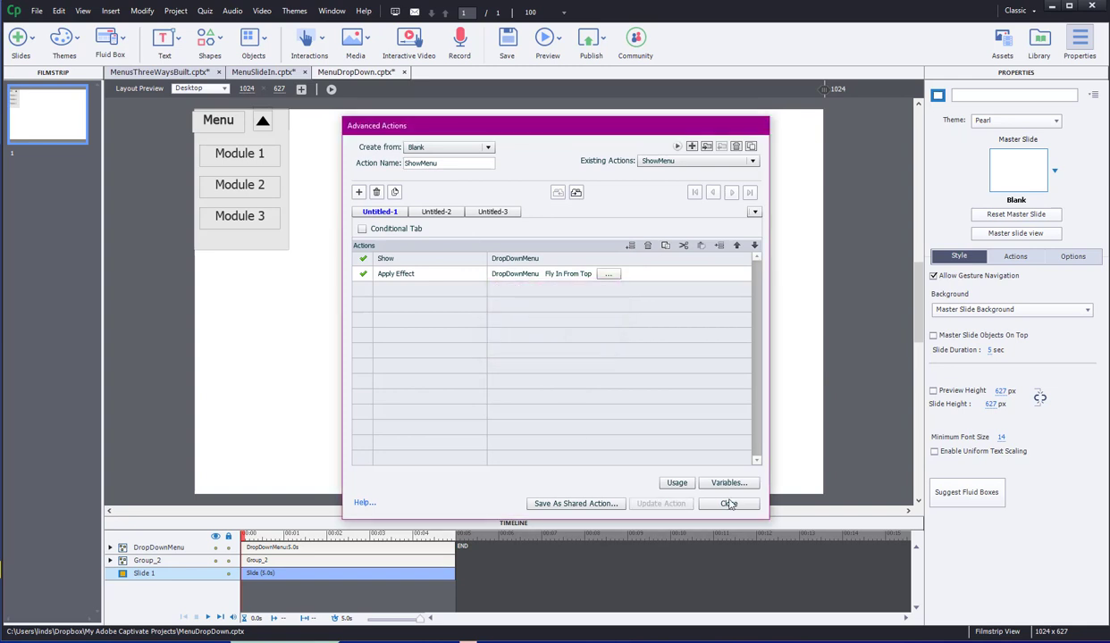
{"action": "left_click", "coordinate": [728, 504]}
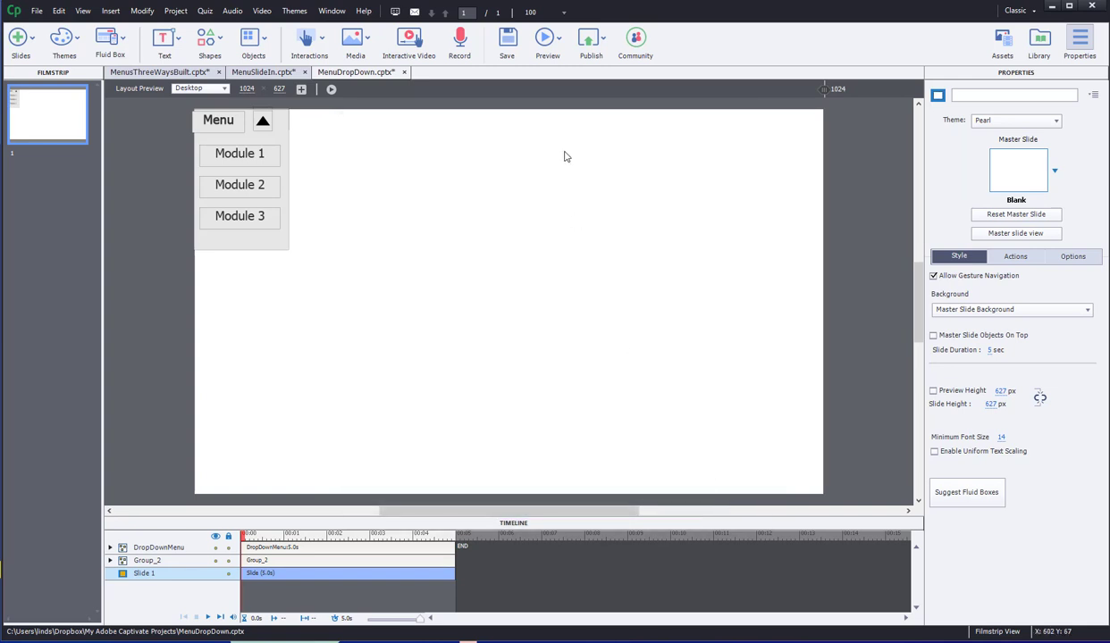
Preview the whole project and repeatedly open and close the drop-down menu to test its fly-in and fly-out effects.
{"action": "left_click", "coordinate": [545, 40]}
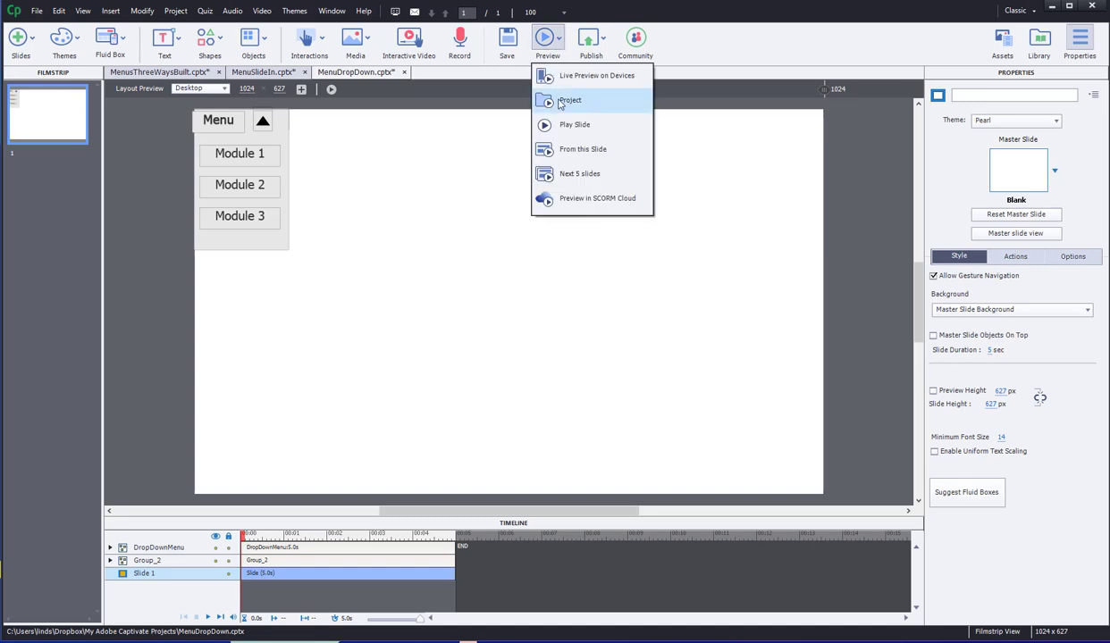
{"action": "left_click", "coordinate": [560, 103]}
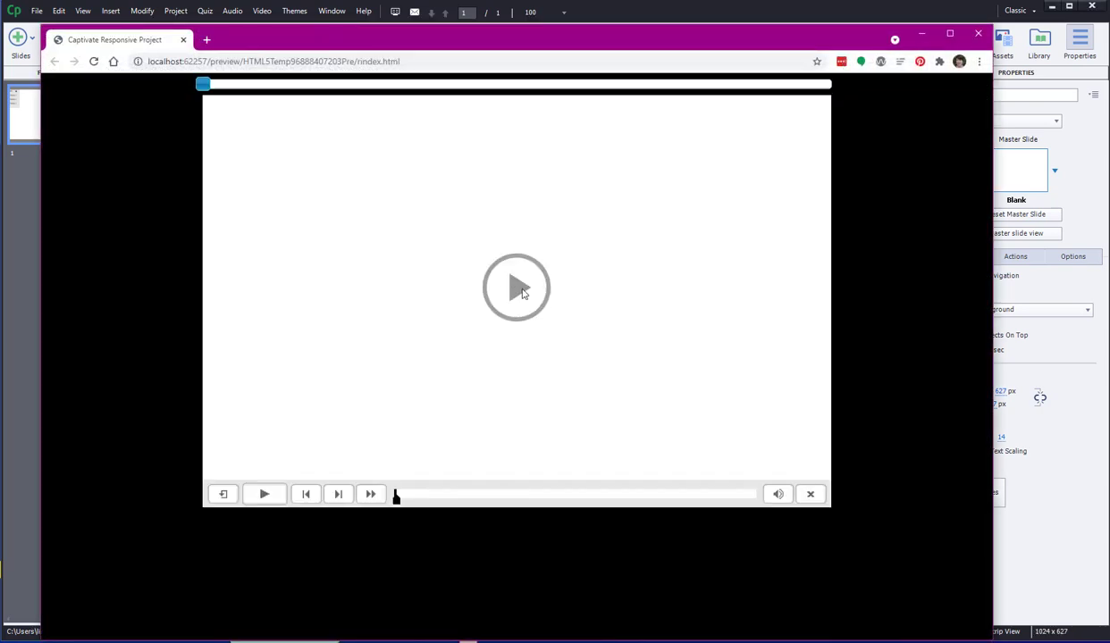
{"action": "left_click", "coordinate": [523, 293]}
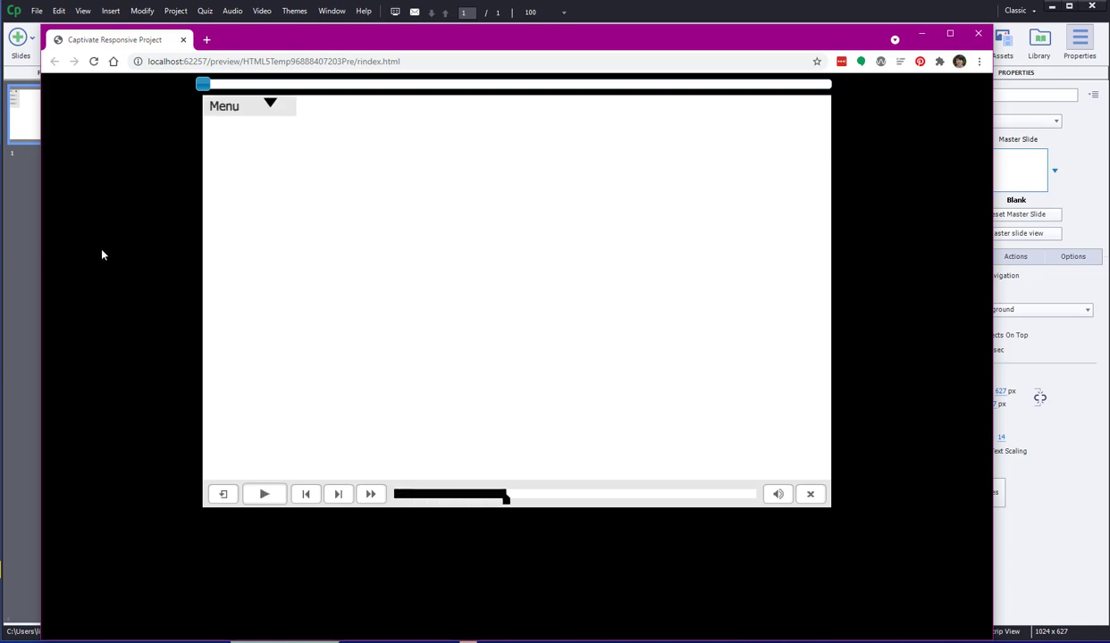
{"action": "left_click", "coordinate": [224, 108]}
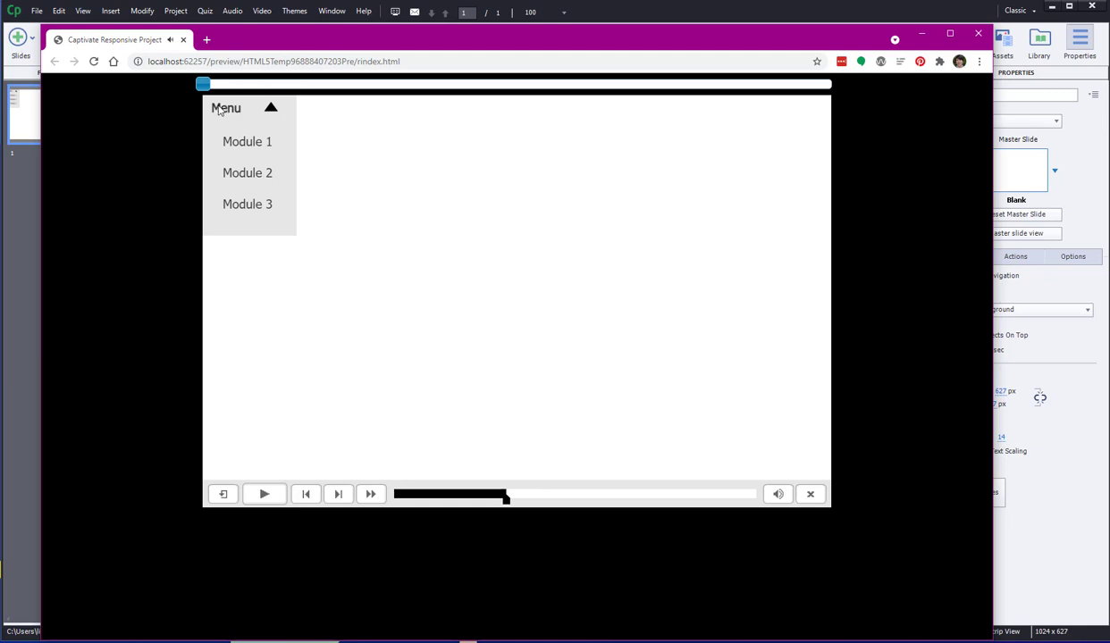
{"action": "left_click", "coordinate": [223, 108]}
{"action": "left_click", "coordinate": [233, 110]}
{"action": "left_click", "coordinate": [234, 111]}
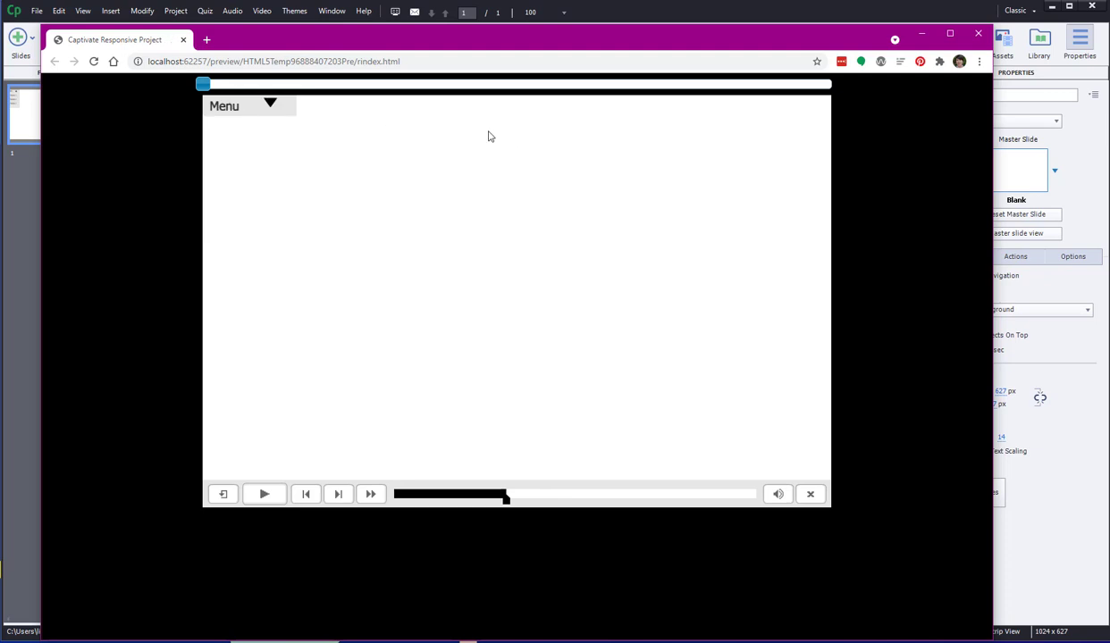
{"action": "left_click", "coordinate": [232, 110]}
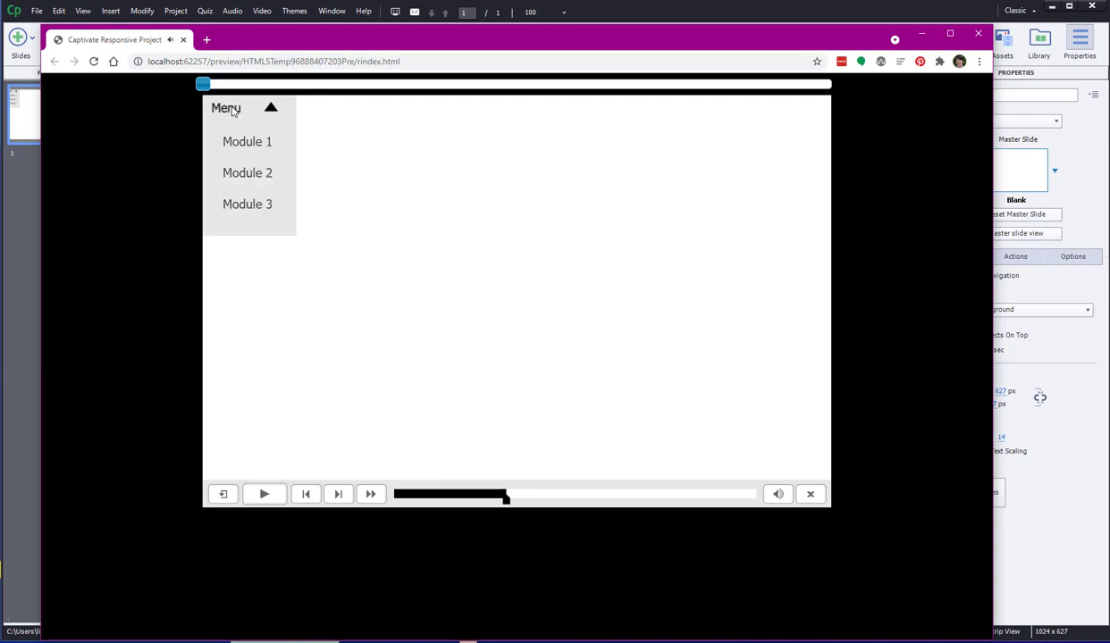
Collapse the drop-down menu in the preview and close the preview.
{"action": "left_click", "coordinate": [232, 110]}
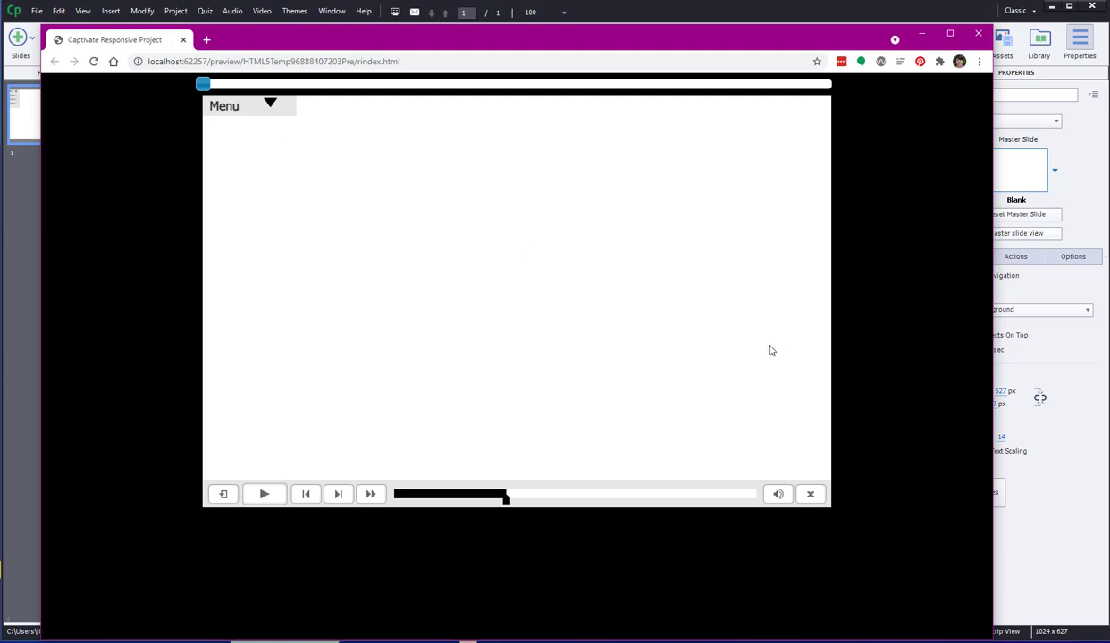
{"action": "left_click", "coordinate": [810, 495]}
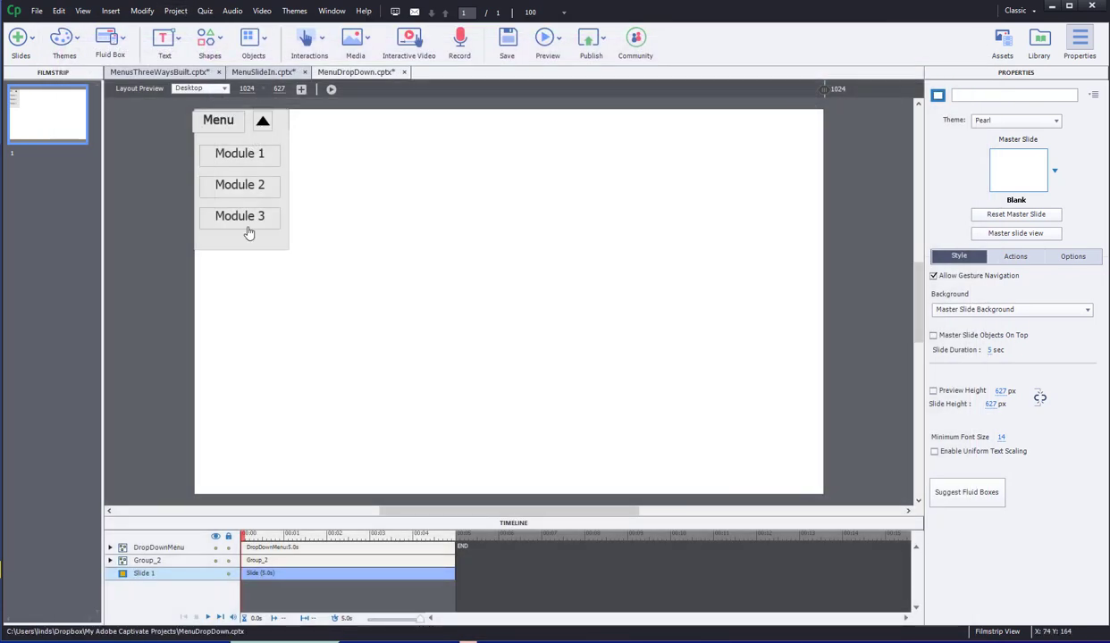
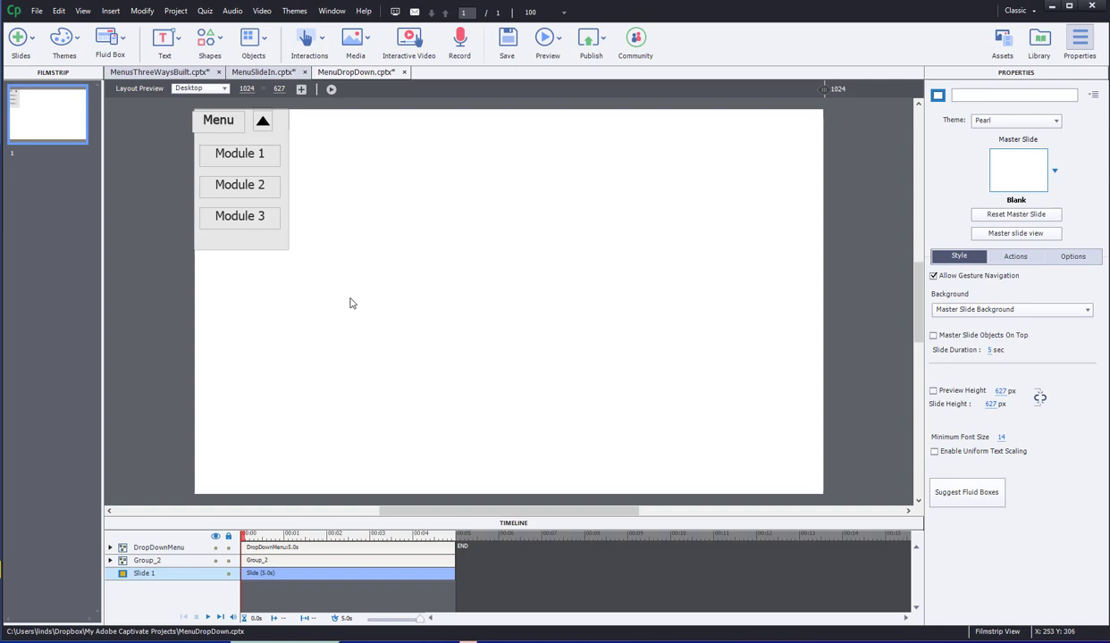
Add a new slide after slide 1 using the Blank master slide.
{"action": "left_click_drag", "start_coordinate": [347, 293], "coordinate": [157, 91]}
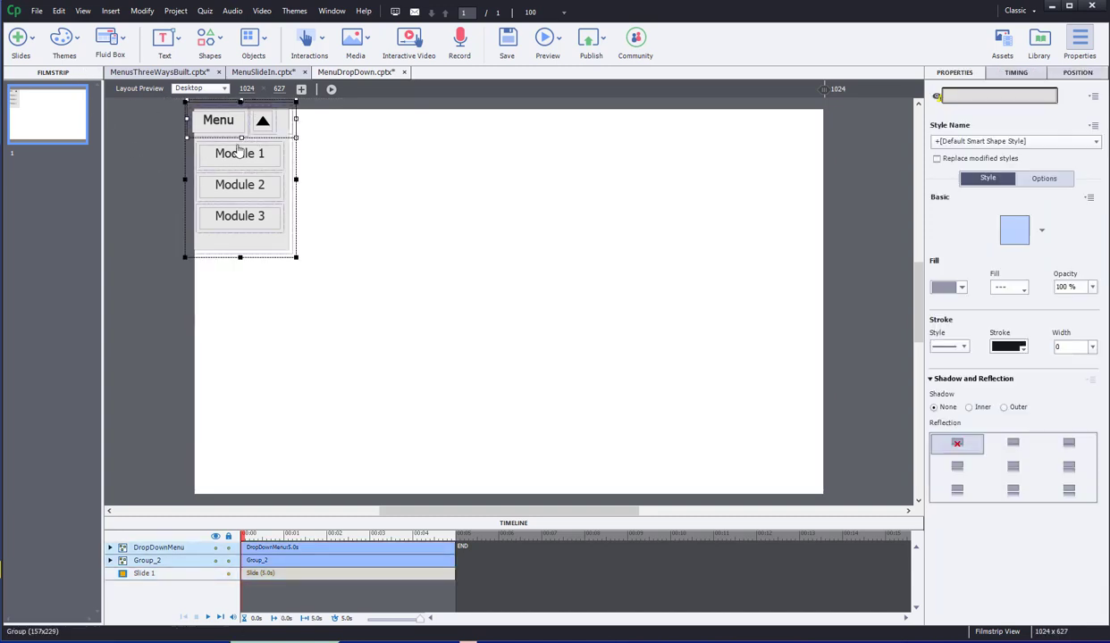
{"action": "left_click", "coordinate": [20, 40]}
{"action": "left_click", "coordinate": [47, 120]}
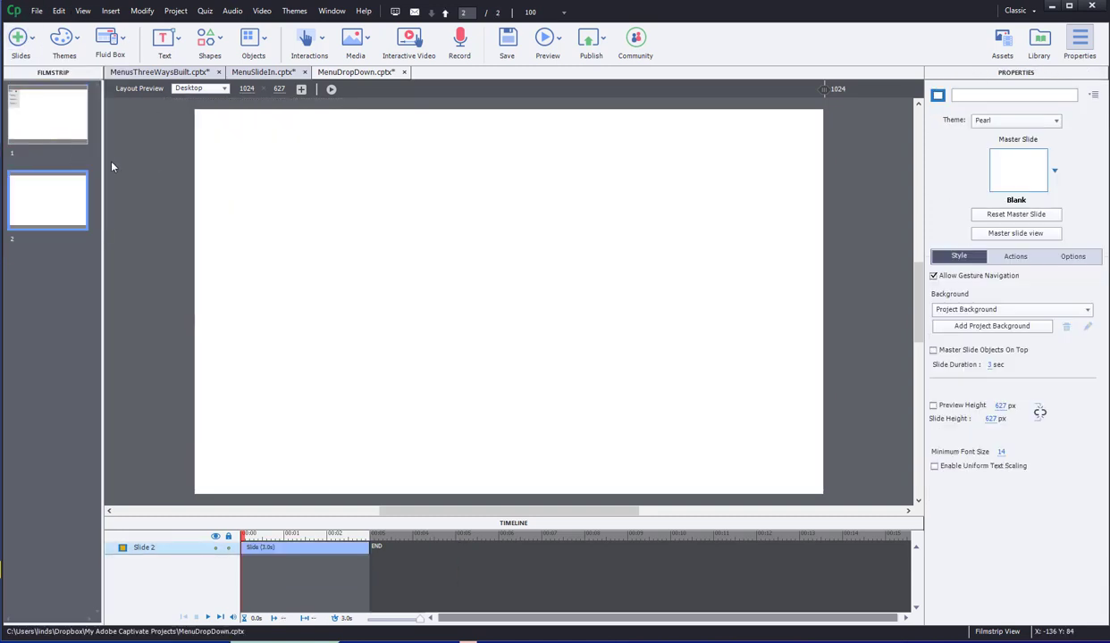
Copy both menu groups, DropDownMenu and Group_2, from slide 1 and paste them onto slide 2.
{"action": "left_click", "coordinate": [47, 114]}
{"action": "left_click_drag", "start_coordinate": [310, 288], "coordinate": [189, 103]}
{"action": "right_click", "coordinate": [274, 145]}
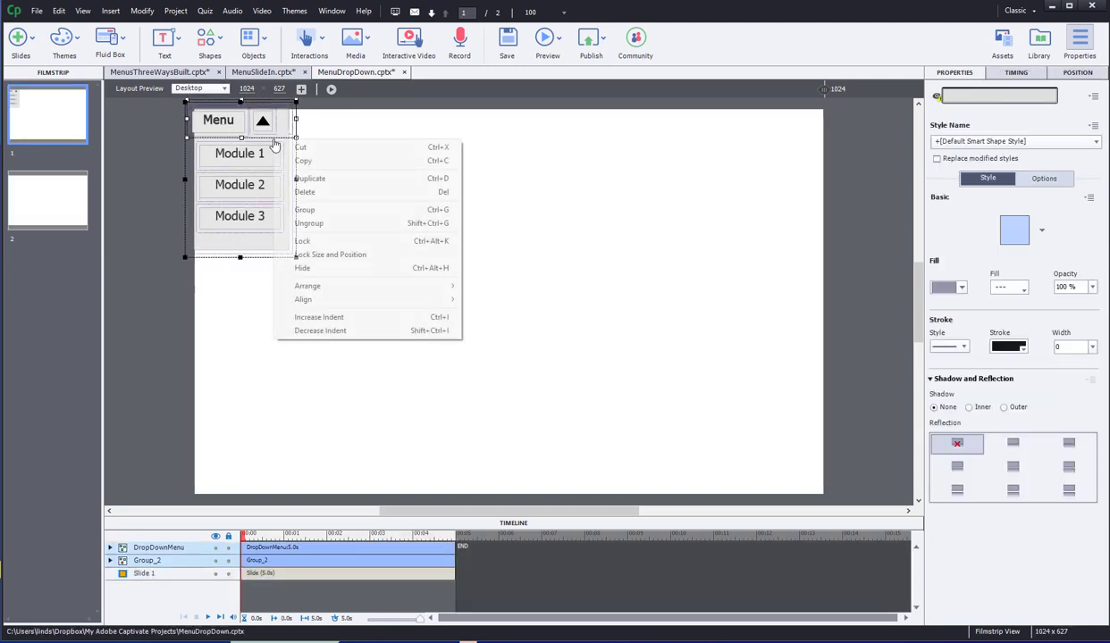
{"action": "left_click", "coordinate": [300, 161]}
{"action": "left_click", "coordinate": [65, 217]}
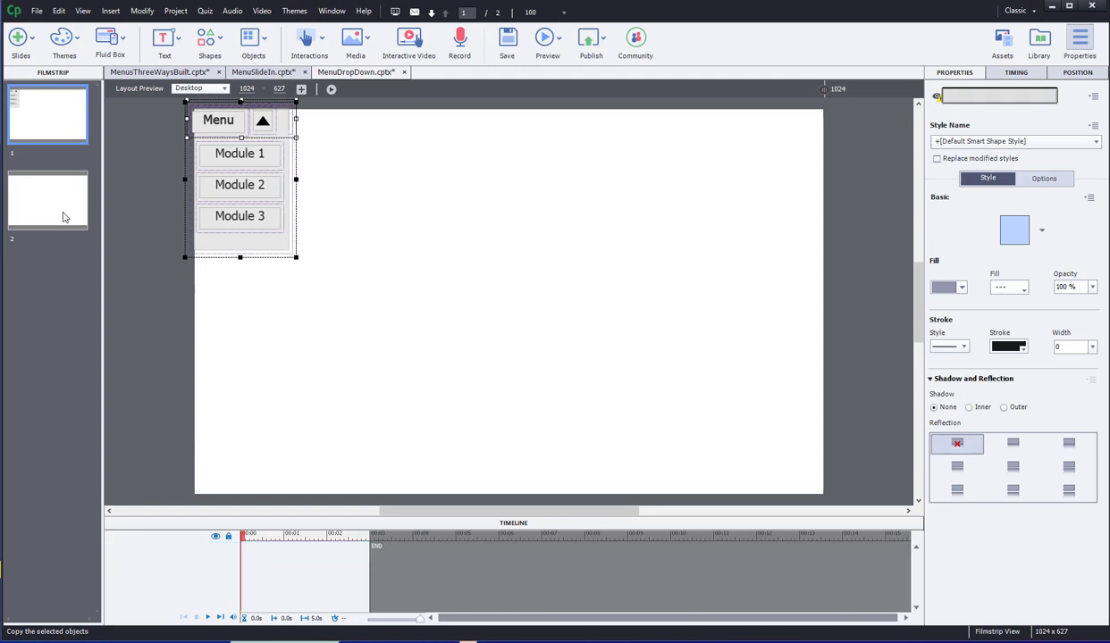
{"action": "left_click", "coordinate": [55, 101]}
{"action": "left_click_drag", "start_coordinate": [354, 296], "coordinate": [165, 92]}
{"action": "right_click", "coordinate": [267, 153]}
{"action": "left_click", "coordinate": [295, 173]}
{"action": "left_click", "coordinate": [29, 195]}
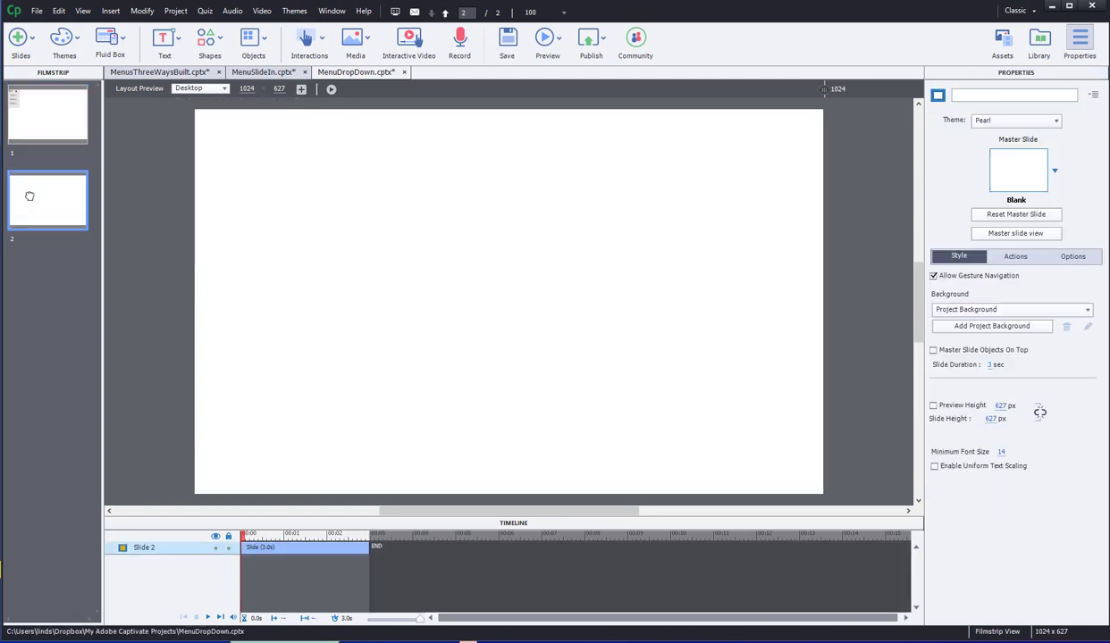
{"action": "key", "text": "ctrl+v"}
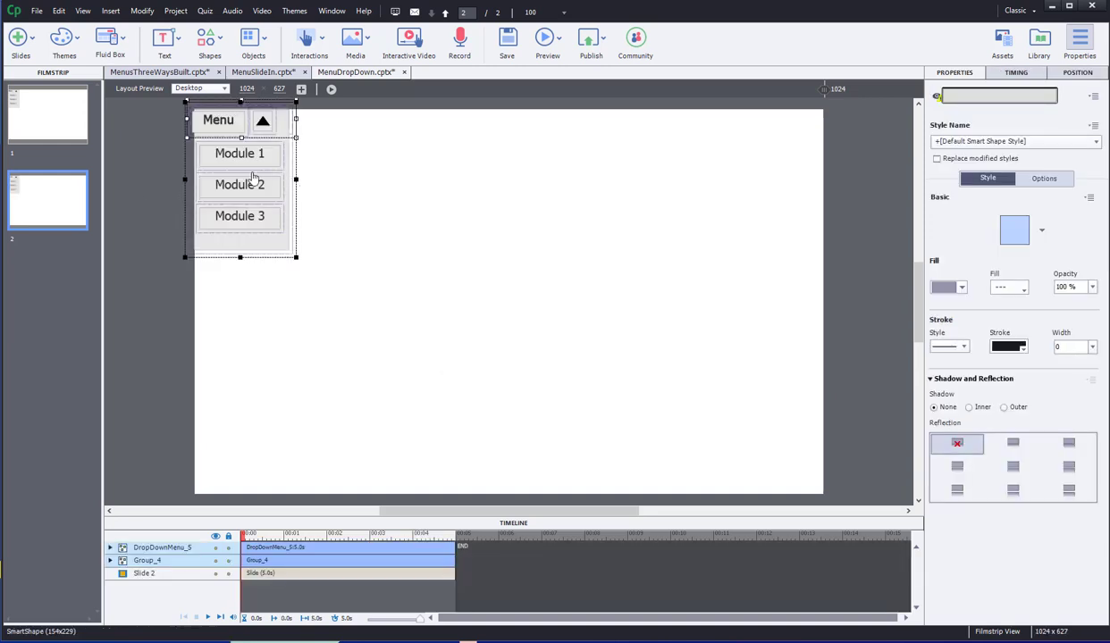
{"action": "left_click", "coordinate": [357, 196]}
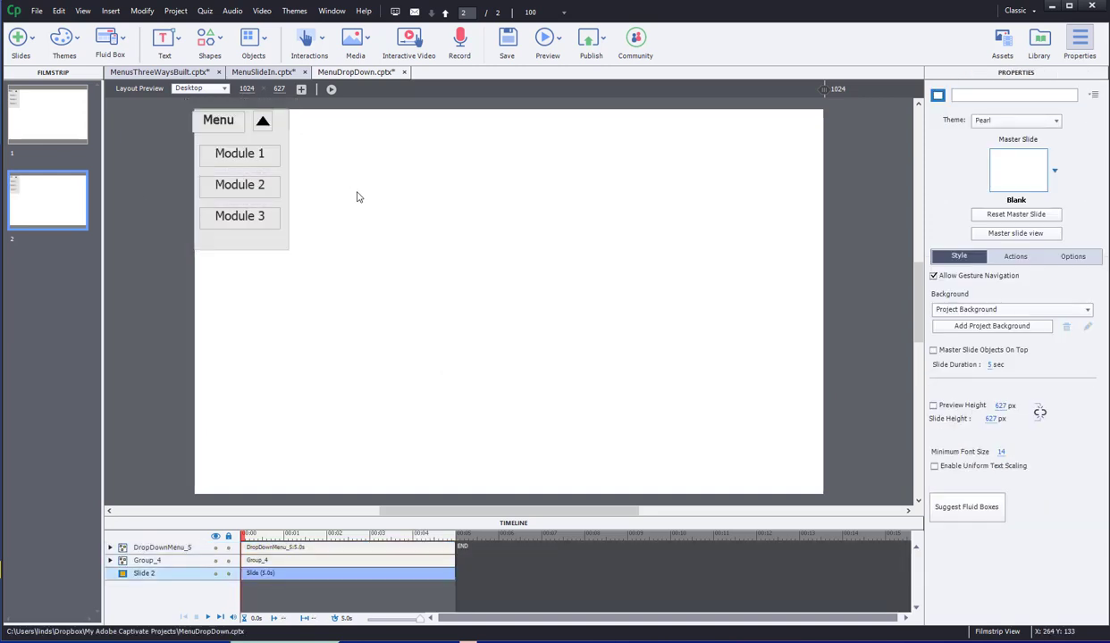
Paste the copied menu groups onto the Blank master slide and return to the filmstrip view.
{"action": "left_click", "coordinate": [1017, 235]}
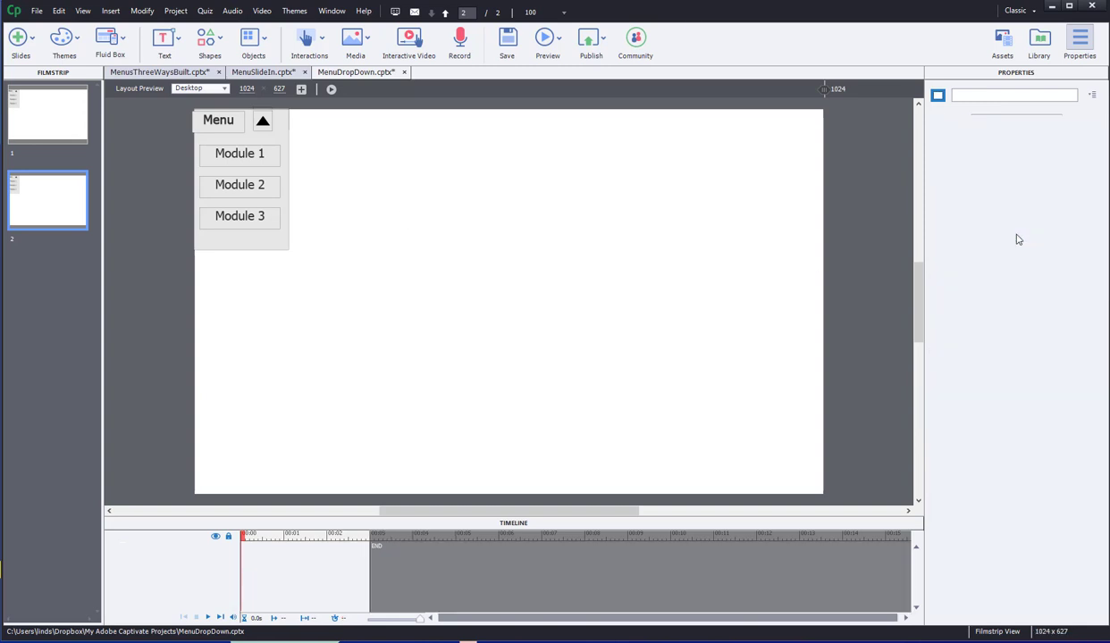
{"action": "scroll", "coordinate": [296, 189], "scroll_direction": "up", "scroll_amount": 1}
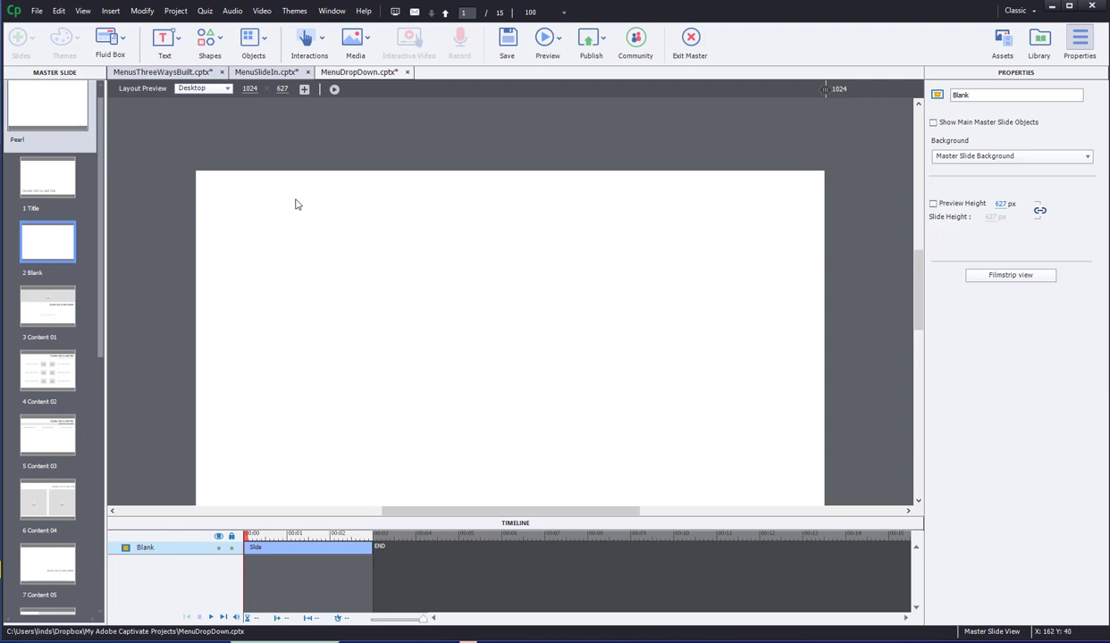
{"action": "key", "text": "ctrl+v"}
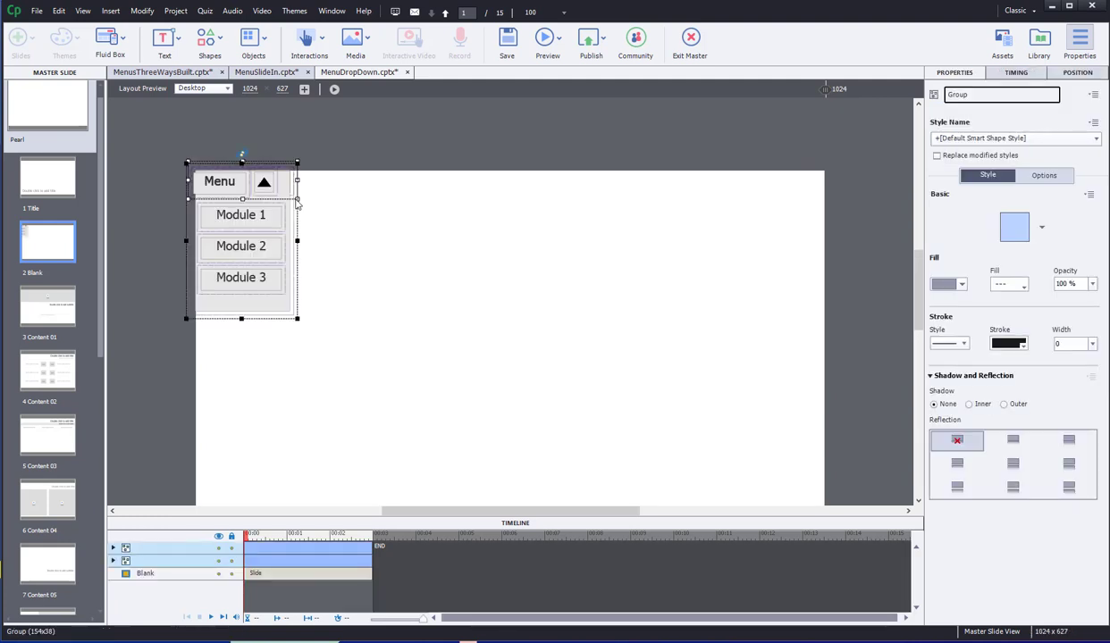
{"action": "left_click", "coordinate": [684, 51]}
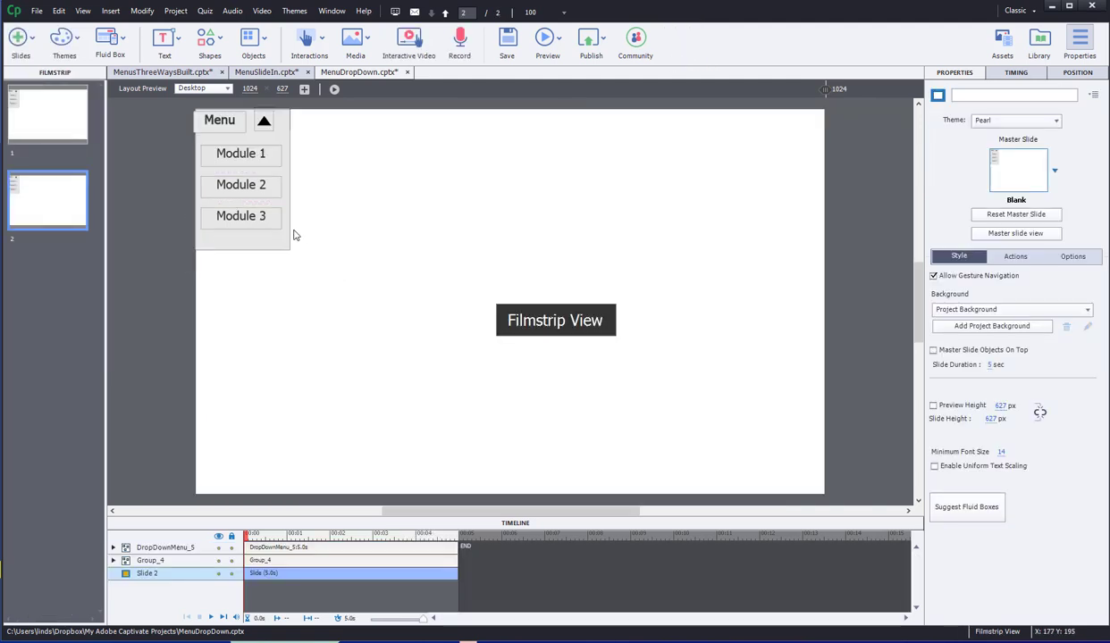
Toggle the drop-down groups' visibility on slides 2 and 1 to check the master slide's copy beneath, and hide Group_2 on slide 1.
{"action": "left_click", "coordinate": [272, 248]}
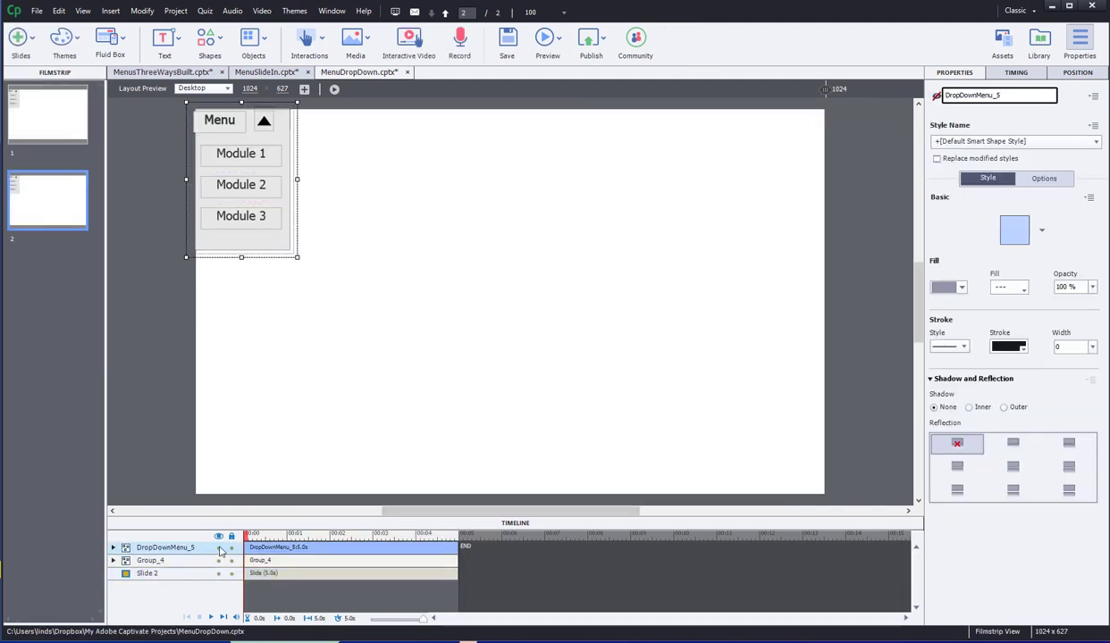
{"action": "left_click", "coordinate": [218, 548]}
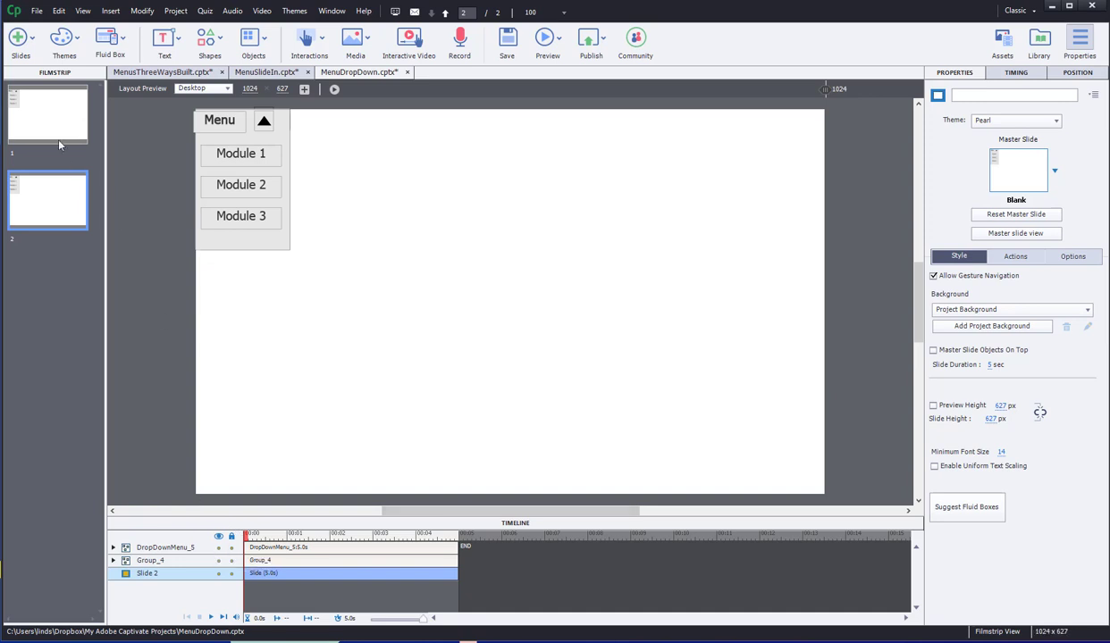
{"action": "left_click", "coordinate": [42, 115]}
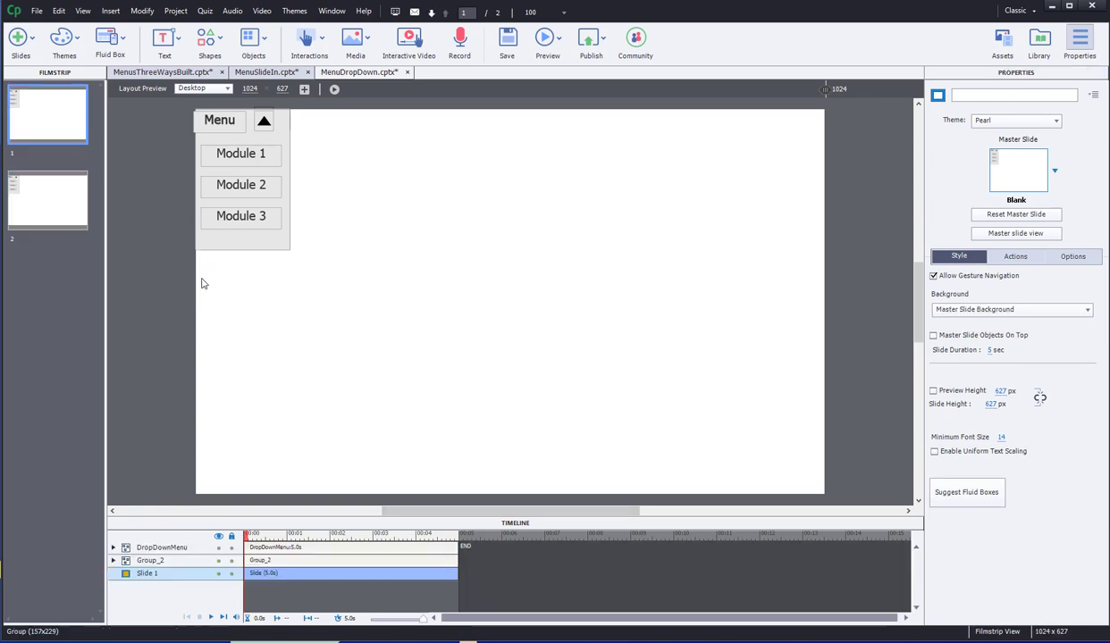
{"action": "left_click", "coordinate": [279, 136]}
{"action": "left_click", "coordinate": [218, 546]}
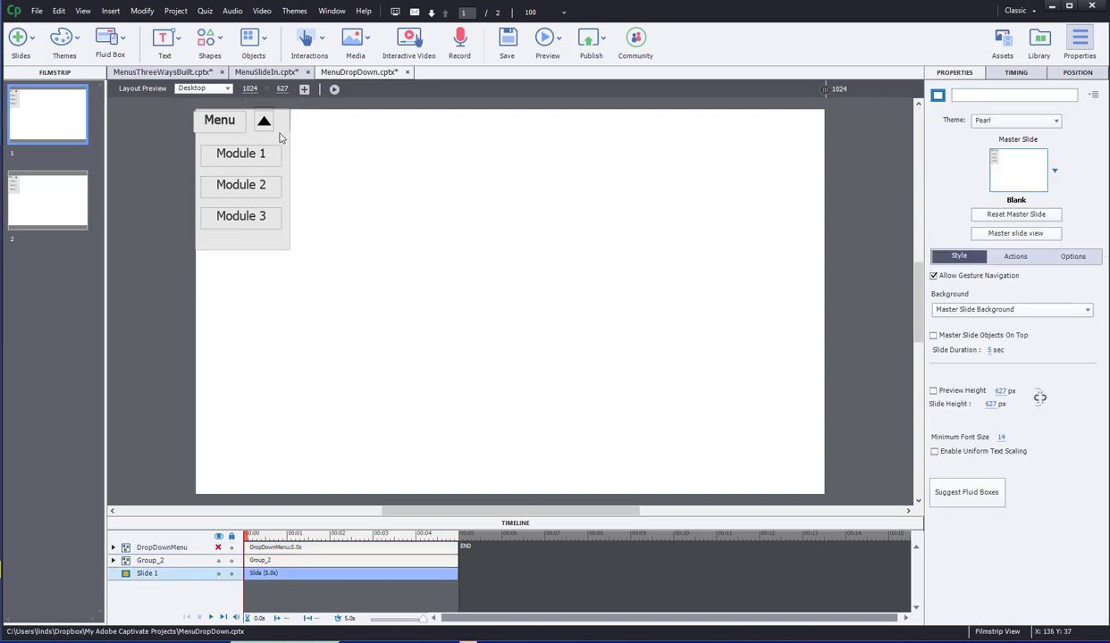
{"action": "scroll", "coordinate": [319, 220], "scroll_direction": "up", "scroll_amount": 2}
{"action": "scroll", "coordinate": [319, 220], "scroll_direction": "down", "scroll_amount": 2}
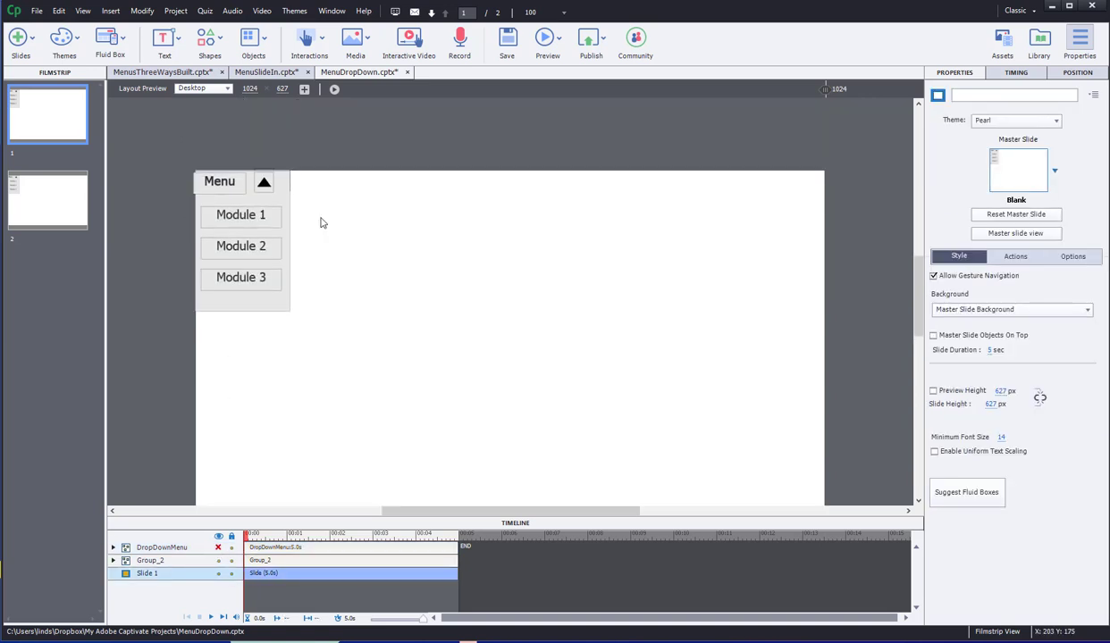
{"action": "left_click", "coordinate": [218, 547]}
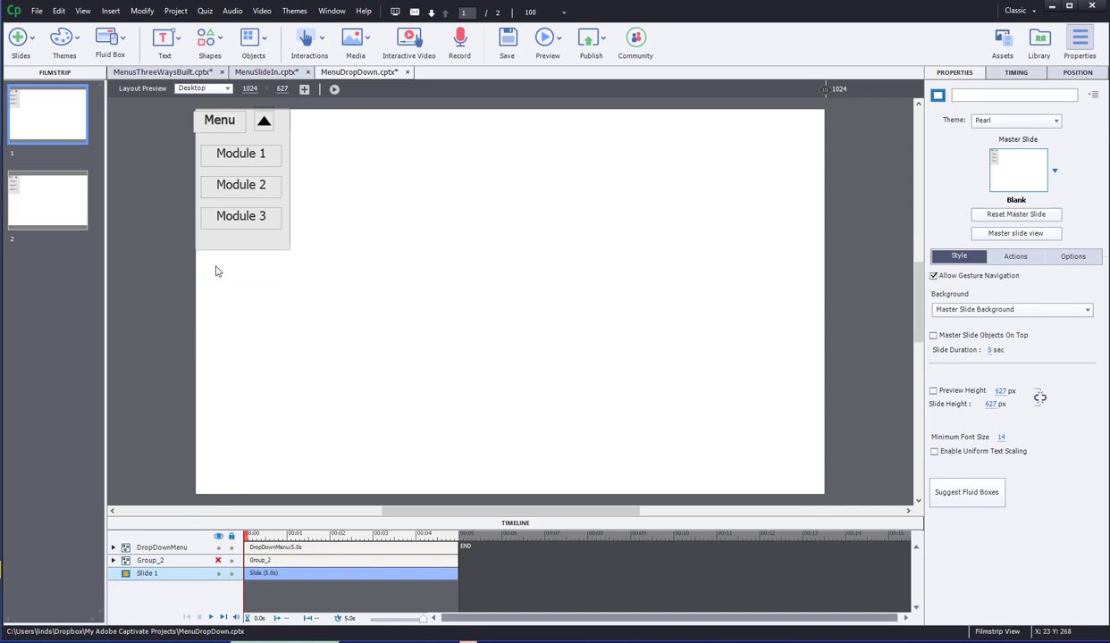
Move the DropDownMenu group on slide 1 clear of the master slide's menu, and try to move the master copy from the slide.
{"action": "left_click_drag", "start_coordinate": [280, 144], "coordinate": [387, 198]}
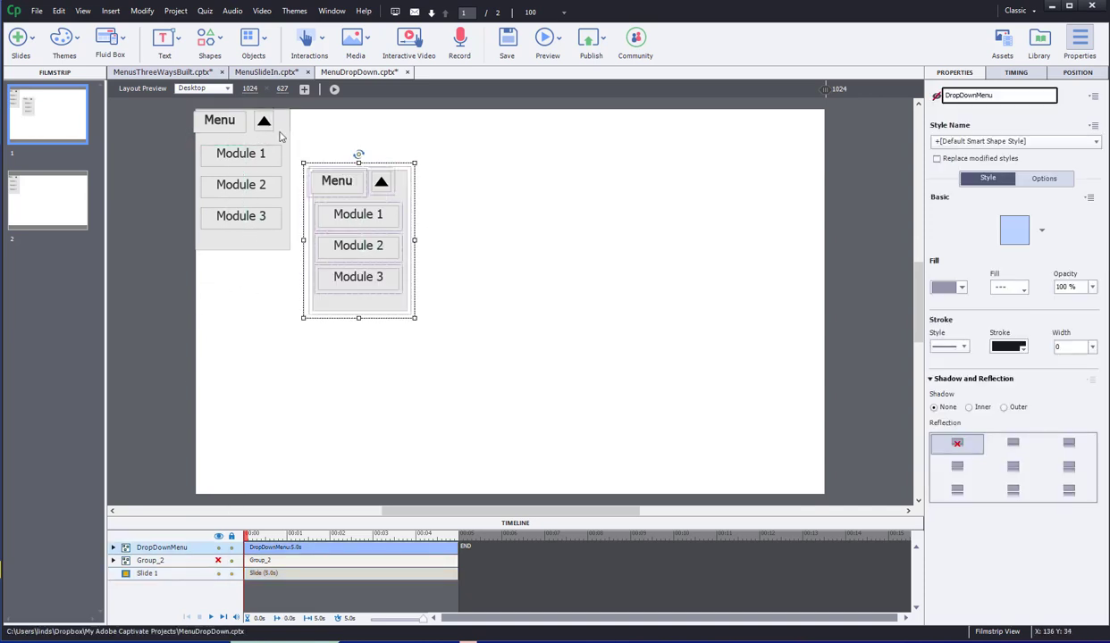
{"action": "left_click_drag", "start_coordinate": [279, 134], "coordinate": [393, 228]}
{"action": "left_click_drag", "start_coordinate": [269, 242], "coordinate": [309, 305]}
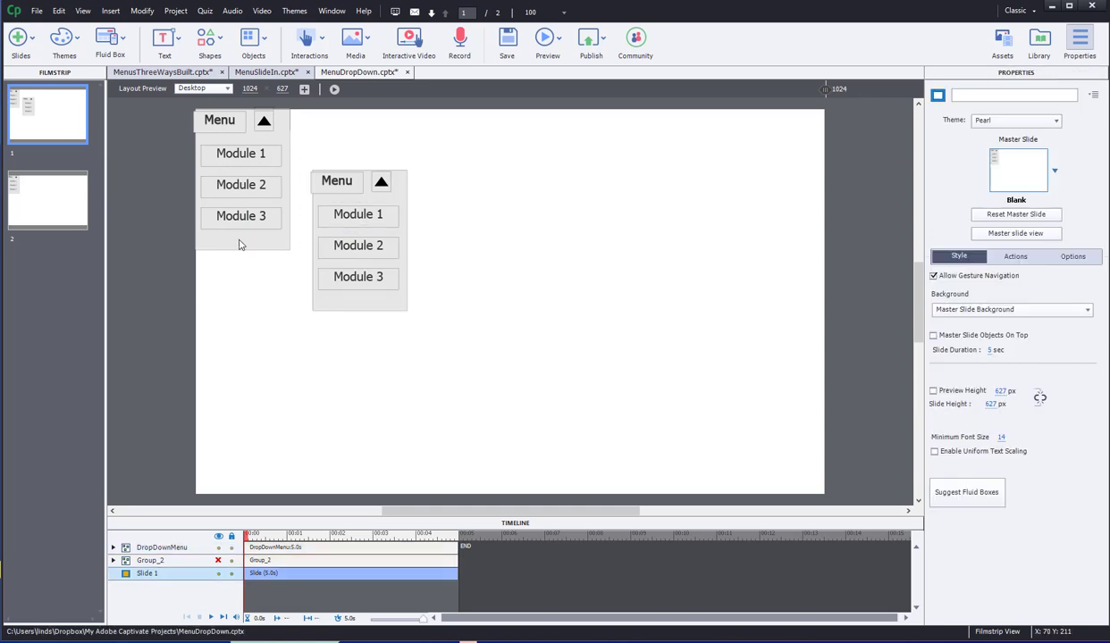
{"action": "left_click", "coordinate": [250, 88]}
{"action": "left_click", "coordinate": [341, 139]}
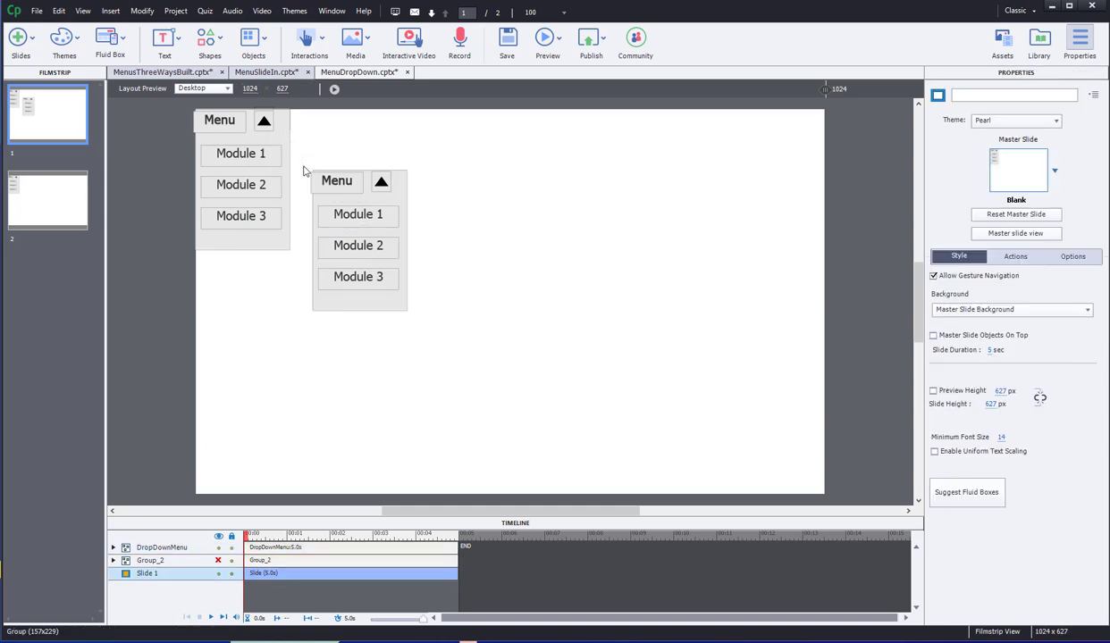
{"action": "left_click", "coordinate": [113, 548]}
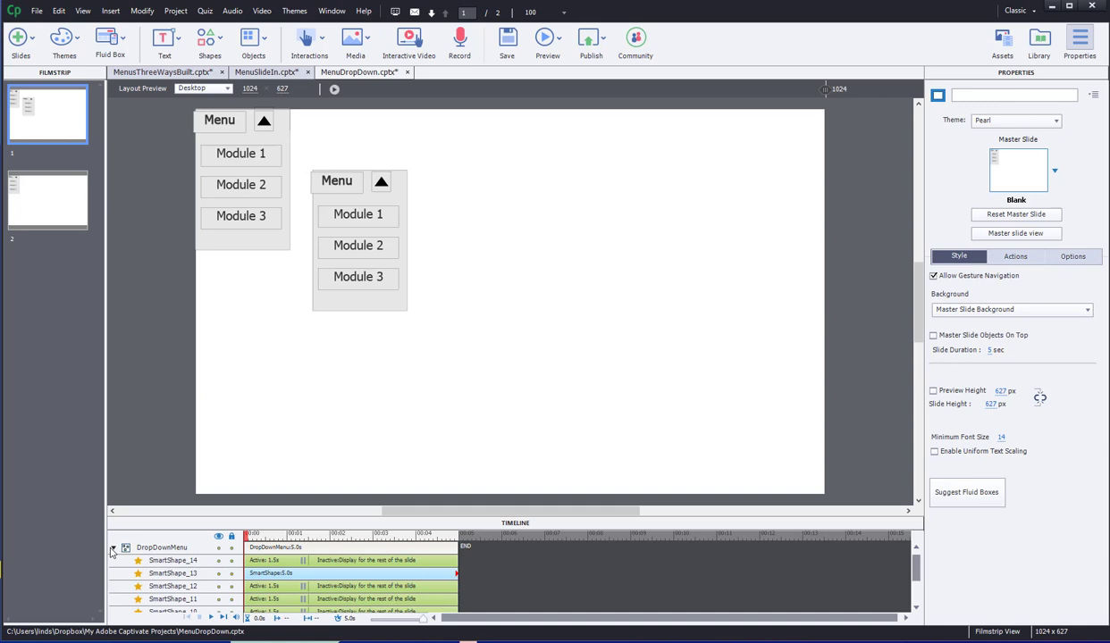
{"action": "left_click", "coordinate": [113, 549]}
{"action": "left_click_drag", "start_coordinate": [379, 254], "coordinate": [409, 298]}
{"action": "left_click_drag", "start_coordinate": [239, 180], "coordinate": [274, 236]}
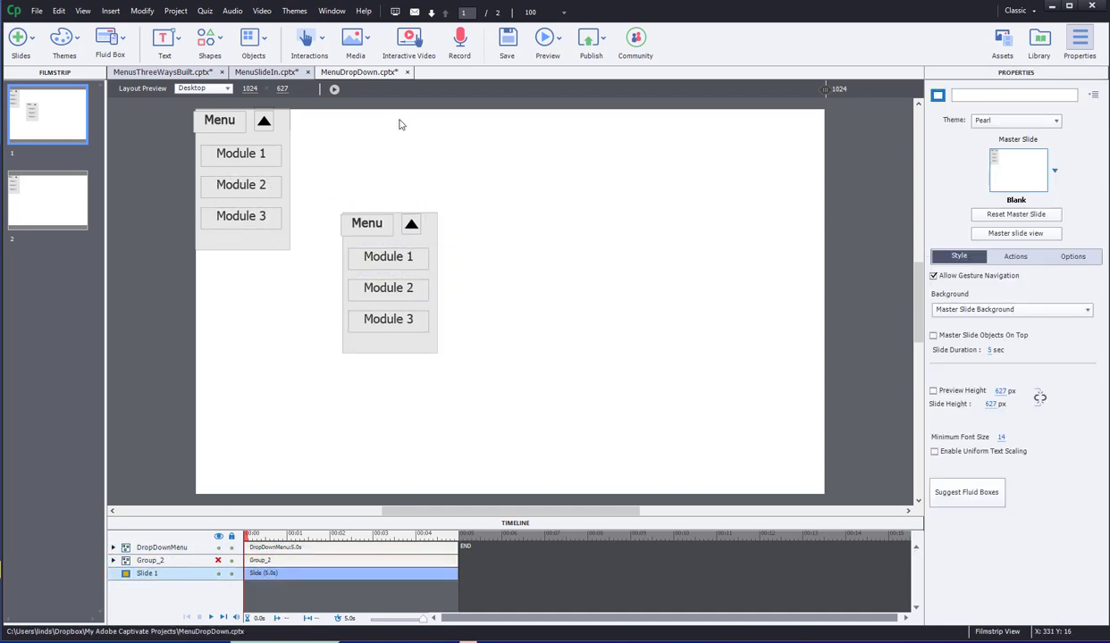
Examine the menu on the Blank master slide and return to the filmstrip view.
{"action": "left_click", "coordinate": [998, 234]}
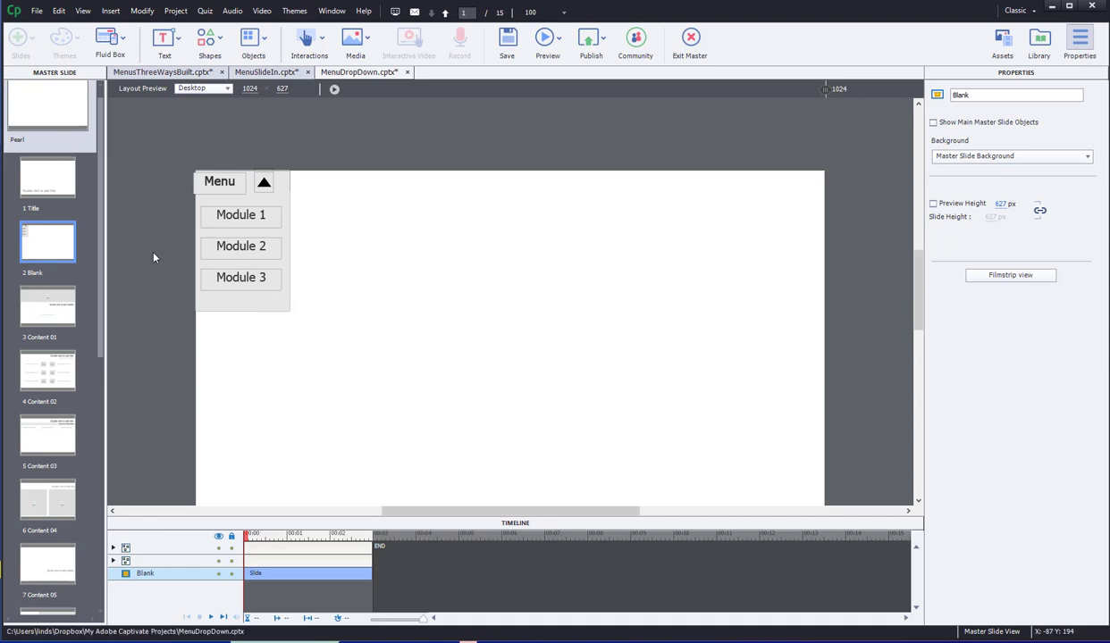
{"action": "scroll", "coordinate": [38, 106], "scroll_direction": "up", "scroll_amount": 1}
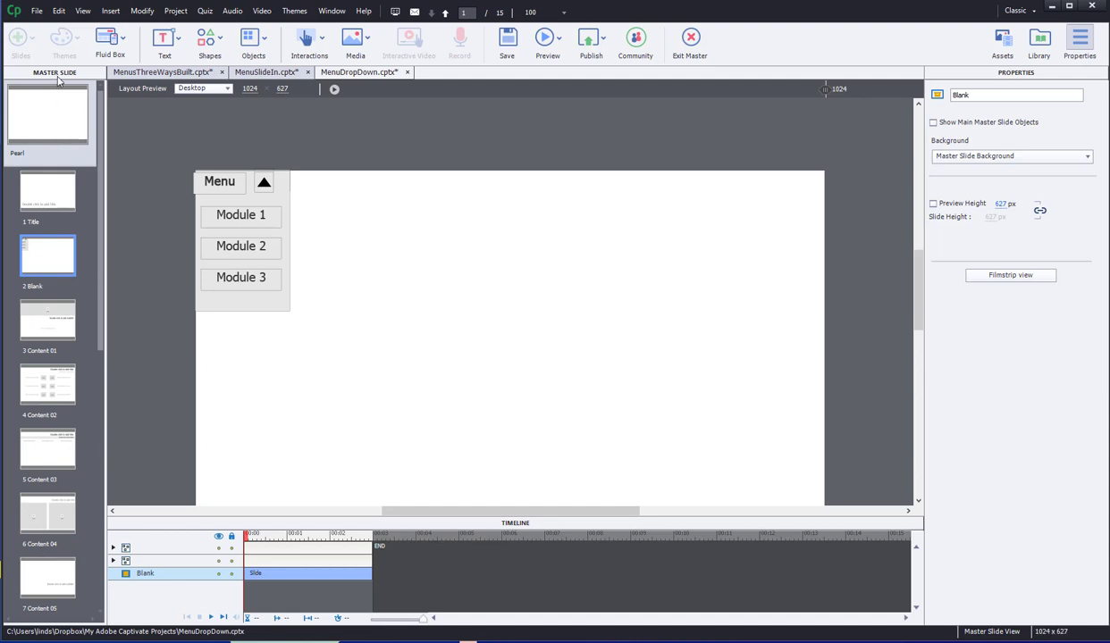
{"action": "left_click", "coordinate": [691, 41]}
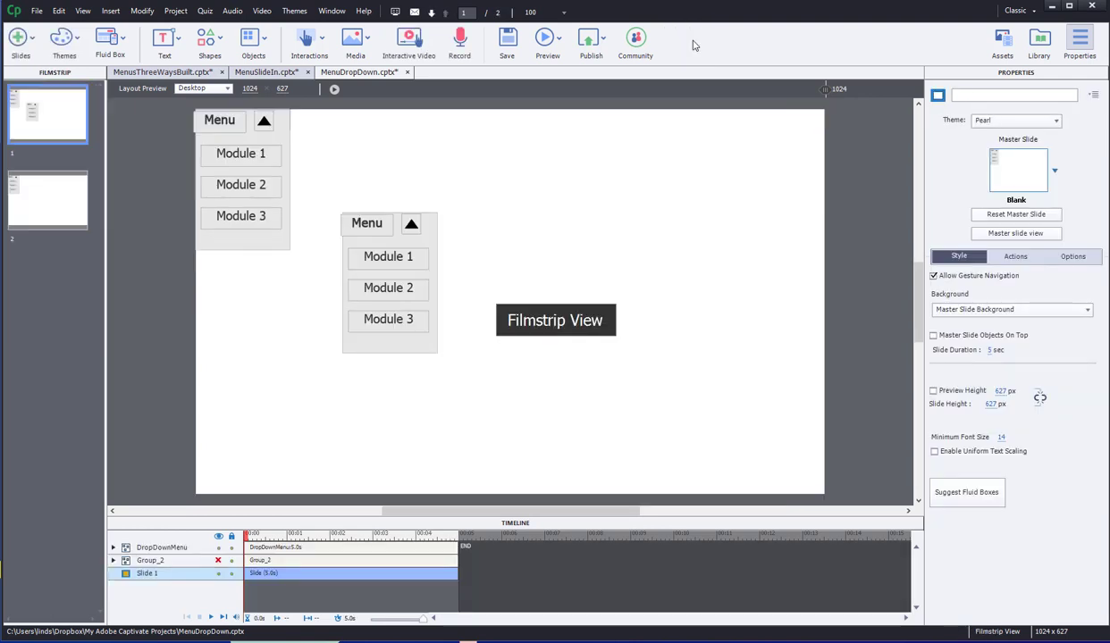
Move the DropDownMenu_5 group on slide 2 away from the master slide's menu.
{"action": "left_click", "coordinate": [34, 185]}
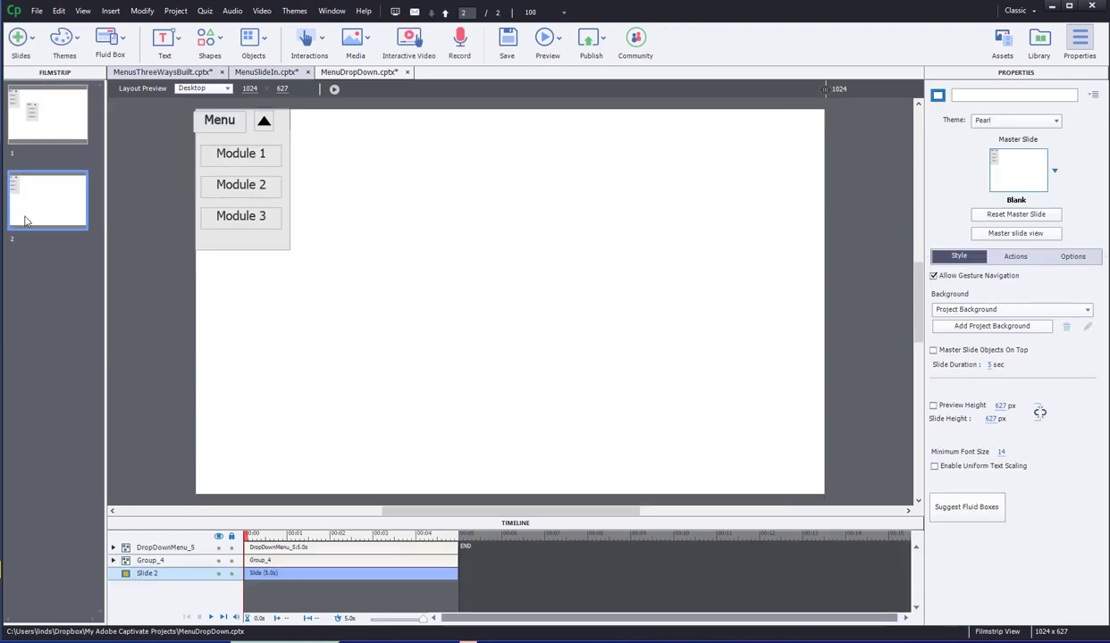
{"action": "left_click", "coordinate": [286, 141]}
{"action": "left_click_drag", "start_coordinate": [286, 141], "coordinate": [376, 224]}
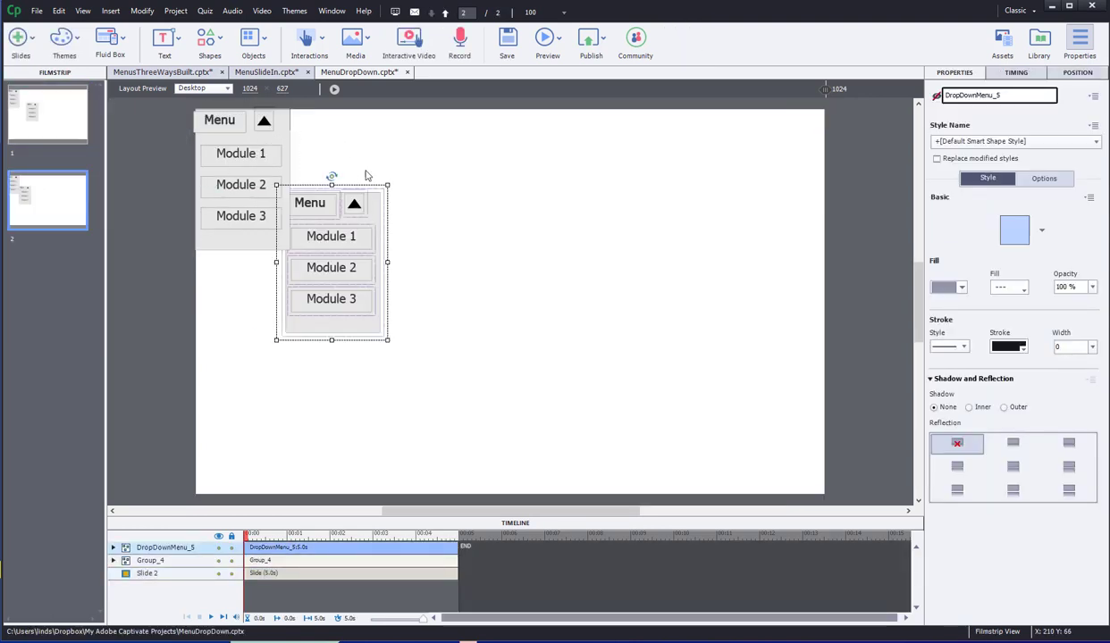
{"action": "left_click", "coordinate": [314, 171]}
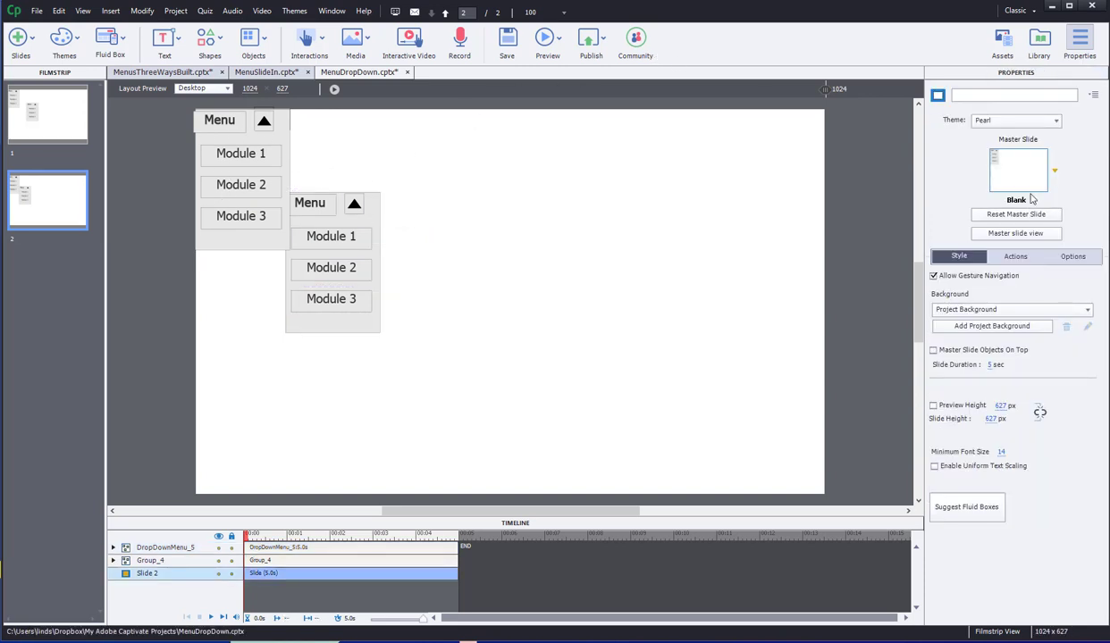
Move the drop-down group on the Blank master slide aside to check the Menu bar beneath it, and undo the move.
{"action": "left_click", "coordinate": [1021, 233]}
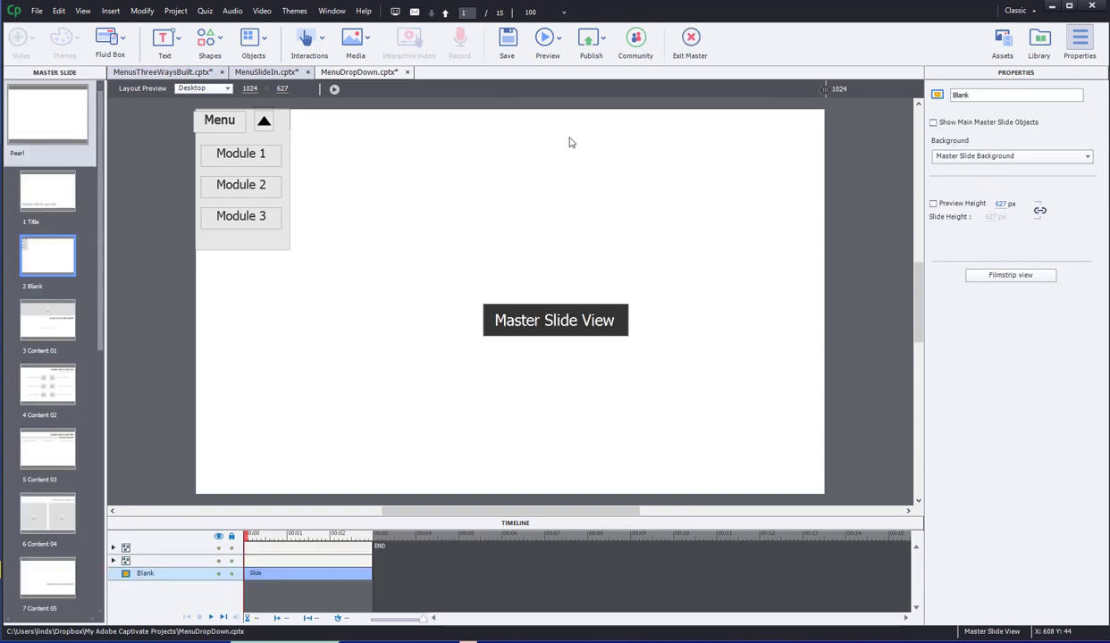
{"action": "left_click", "coordinate": [288, 141]}
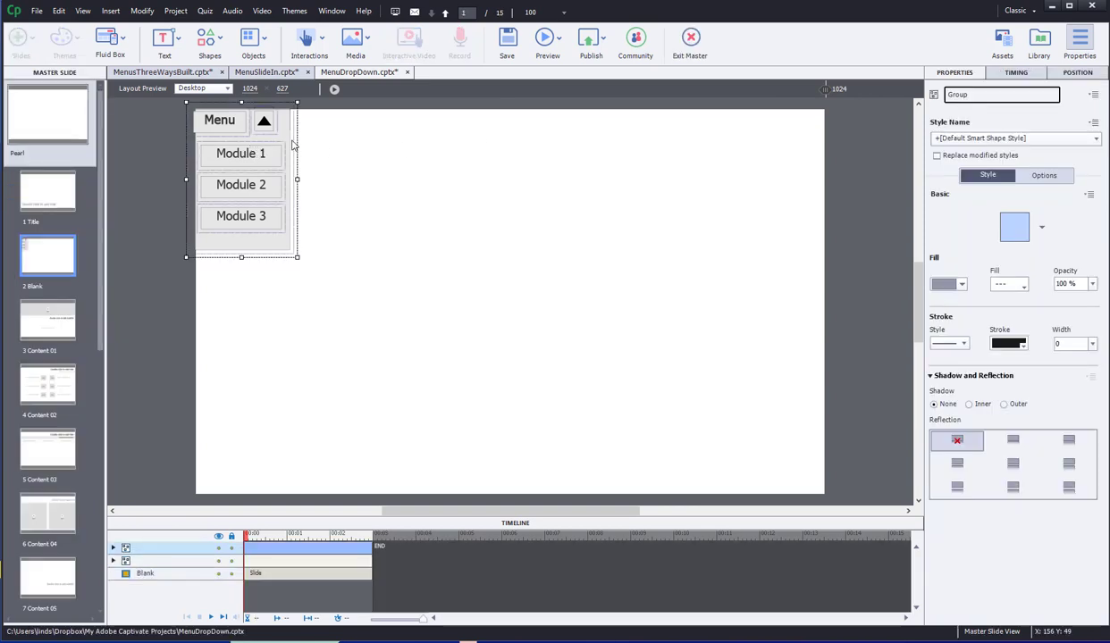
{"action": "left_click_drag", "start_coordinate": [287, 142], "coordinate": [460, 203]}
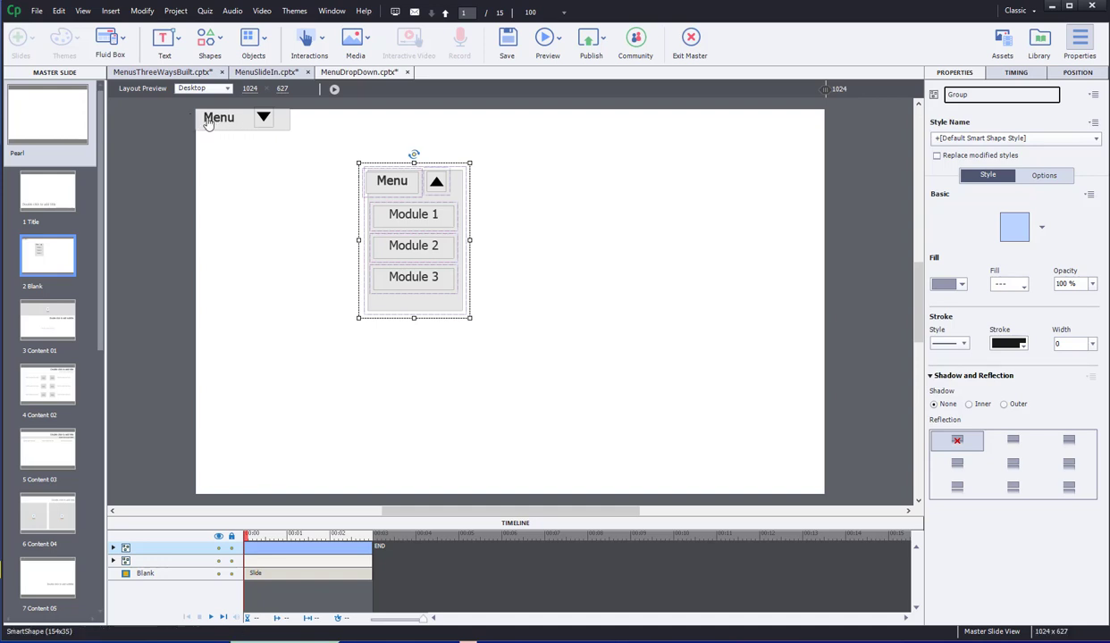
{"action": "key", "text": "ctrl+z"}
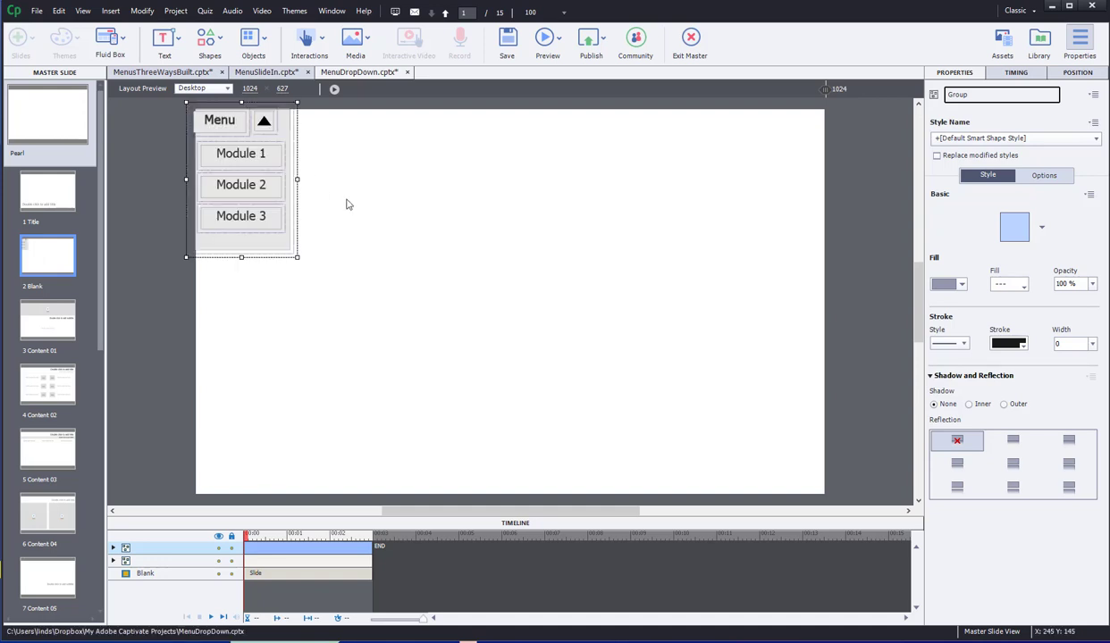
Delete the DropDownMenu_5 group from slide 2 and turn on Master Slide Objects On Top for that slide.
{"action": "left_click", "coordinate": [689, 37]}
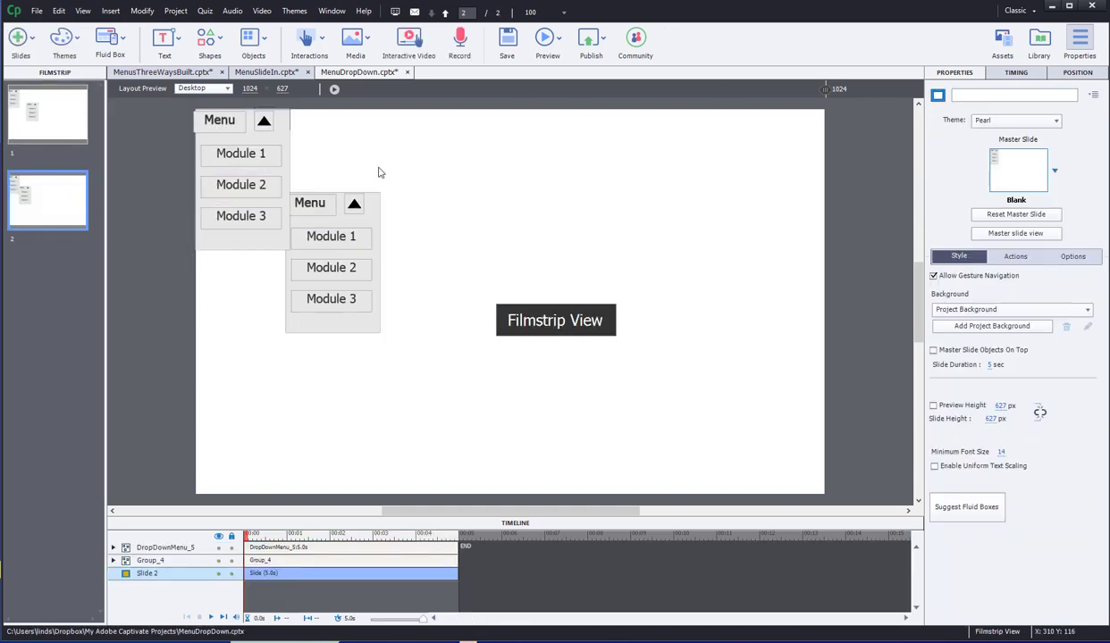
{"action": "left_click_drag", "start_coordinate": [250, 146], "coordinate": [288, 169]}
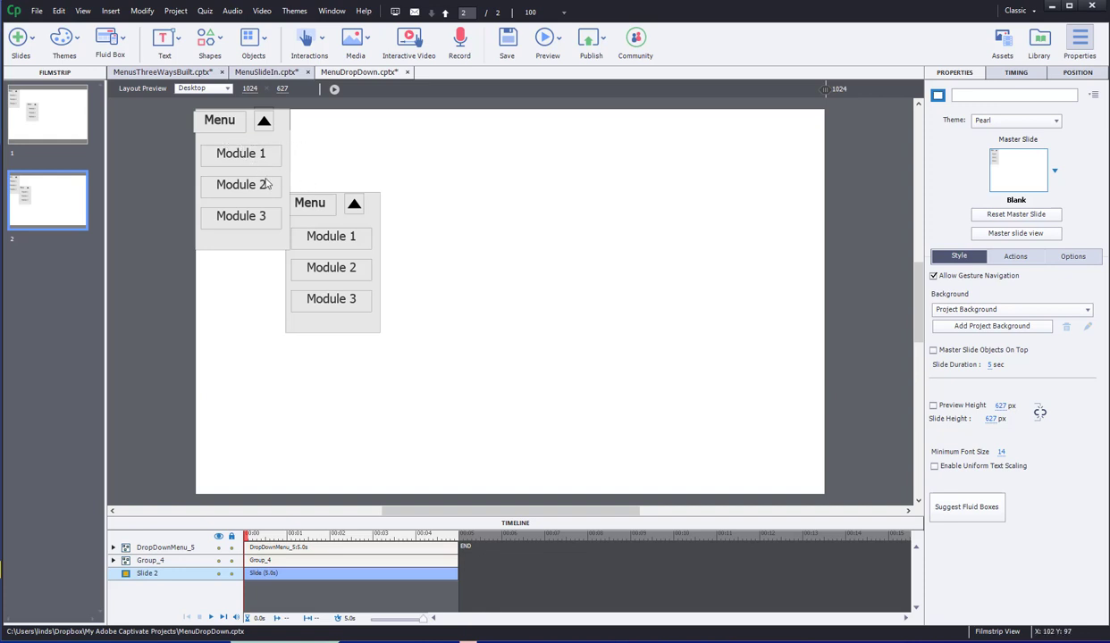
{"action": "left_click", "coordinate": [378, 230]}
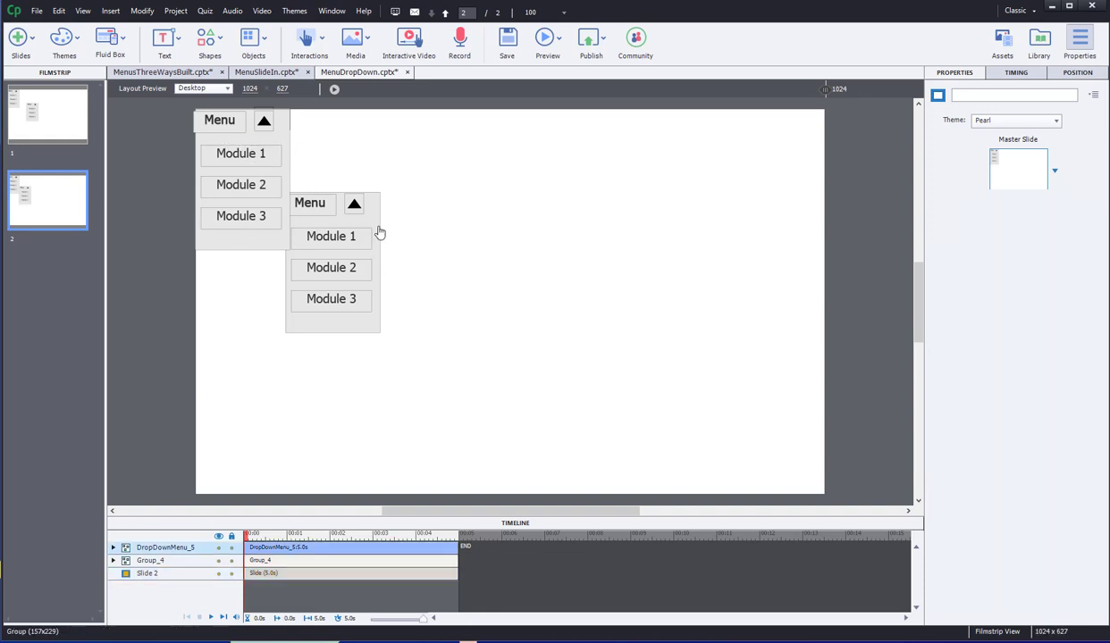
{"action": "key", "text": "Delete"}
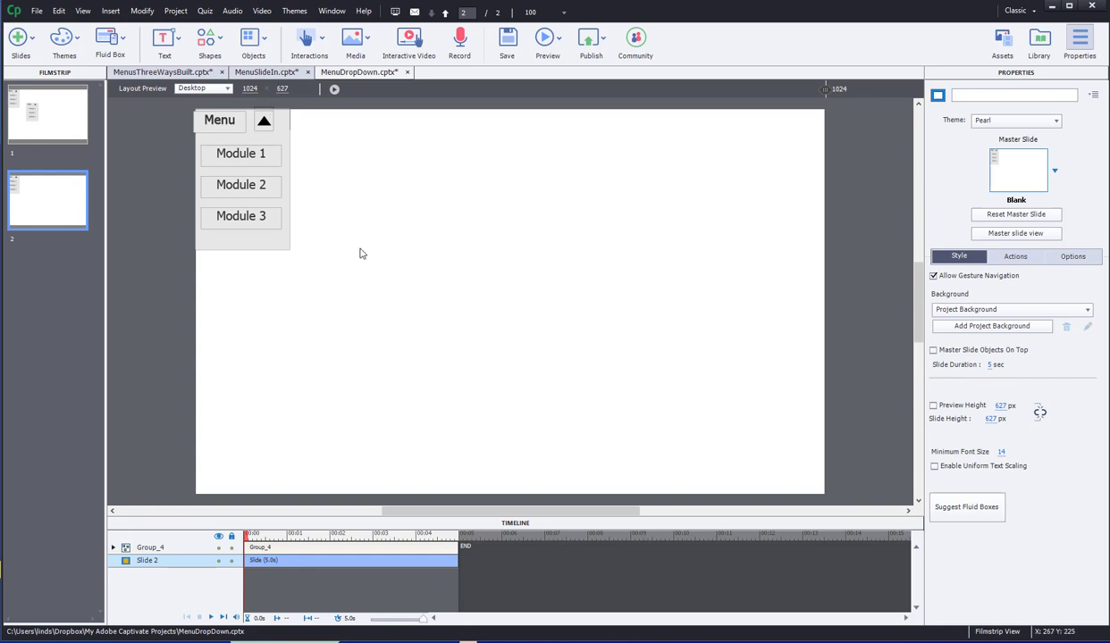
{"action": "left_click_drag", "start_coordinate": [244, 162], "coordinate": [285, 280]}
{"action": "left_click", "coordinate": [964, 351]}
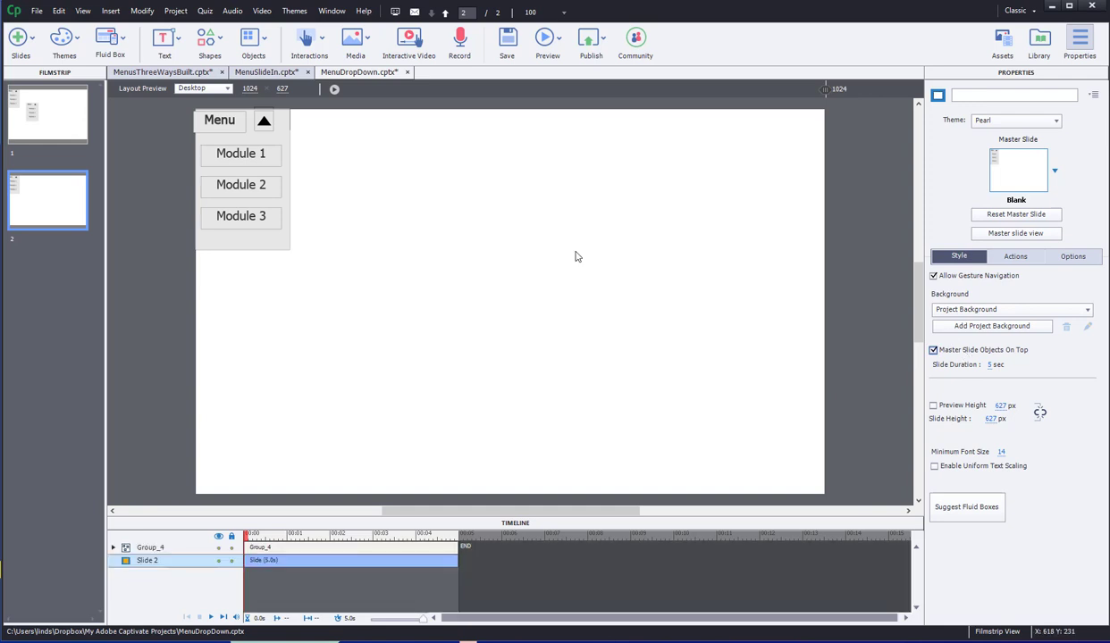
Insert a blank slide after slide 2.
{"action": "left_click", "coordinate": [19, 39]}
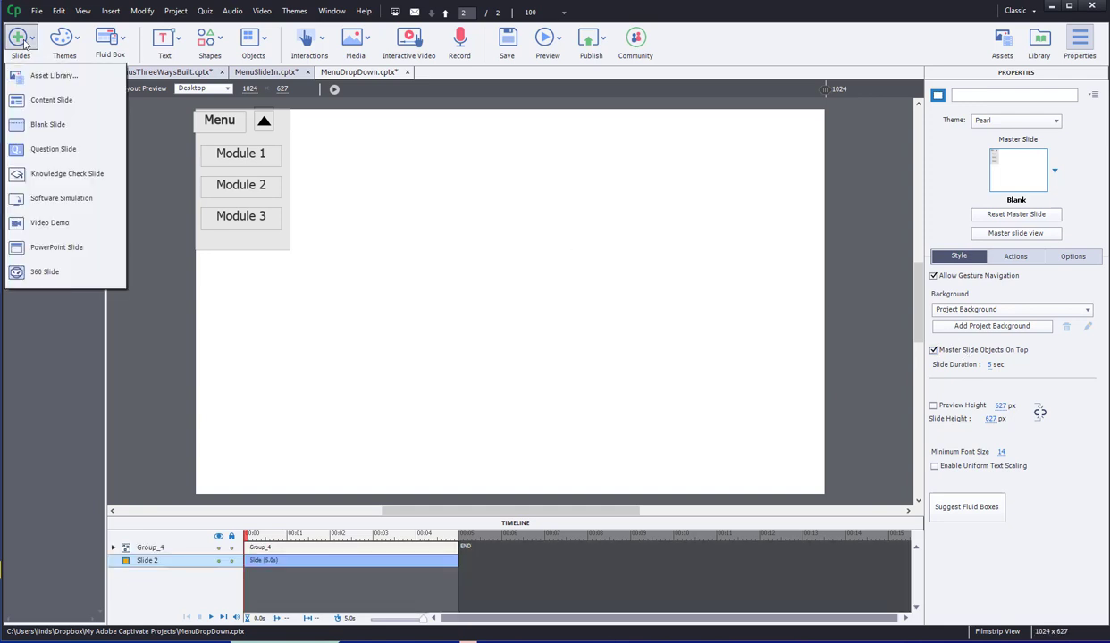
{"action": "left_click", "coordinate": [55, 122]}
{"action": "left_click", "coordinate": [64, 226]}
{"action": "left_click", "coordinate": [65, 298]}
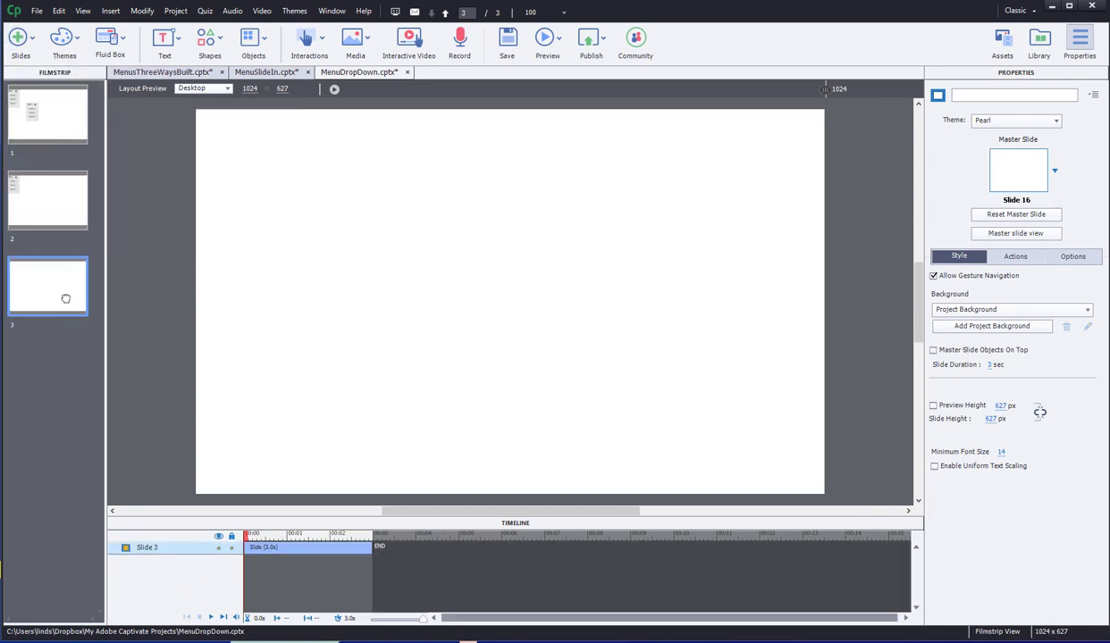
{"action": "right_click", "coordinate": [67, 303]}
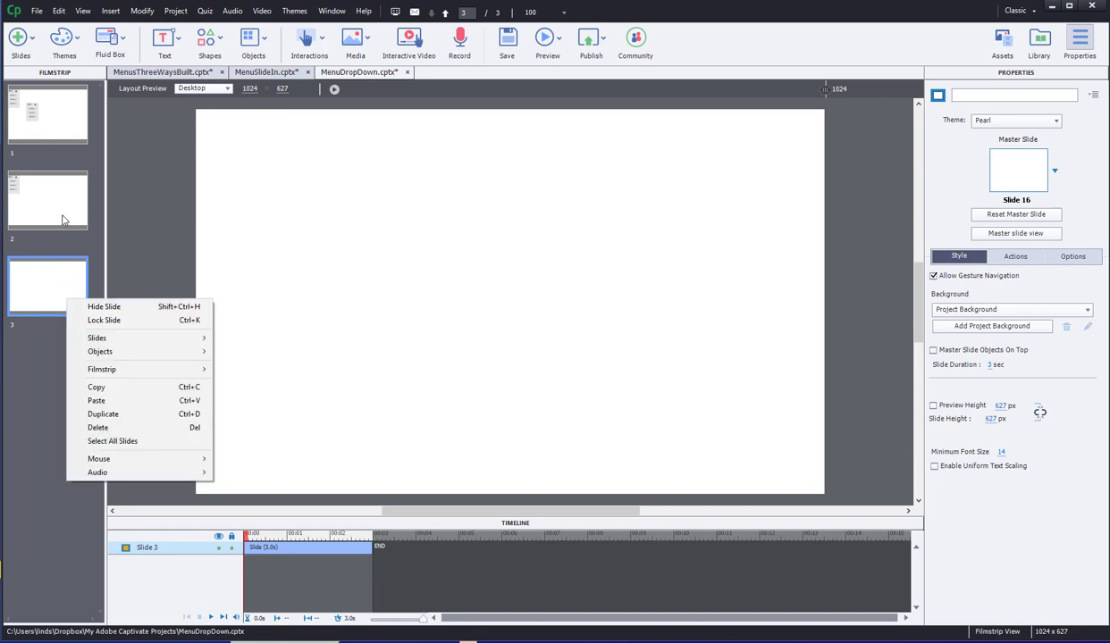
{"action": "left_click", "coordinate": [415, 266]}
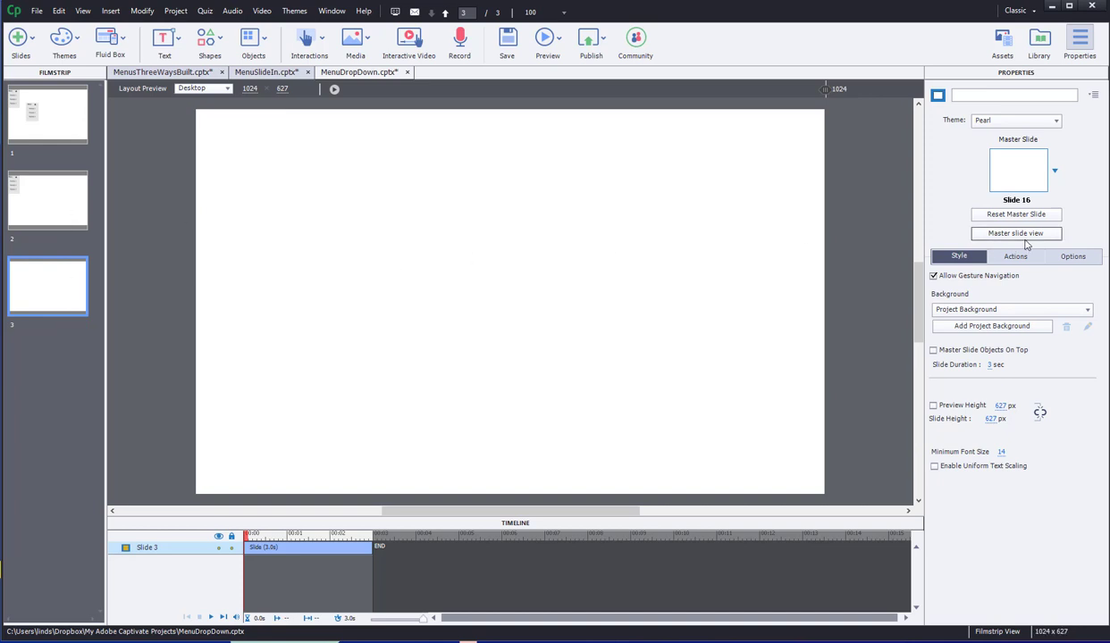
Examine the master slide behind the new blank slide 3 among the other masters, and return to the filmstrip view.
{"action": "left_click", "coordinate": [983, 234]}
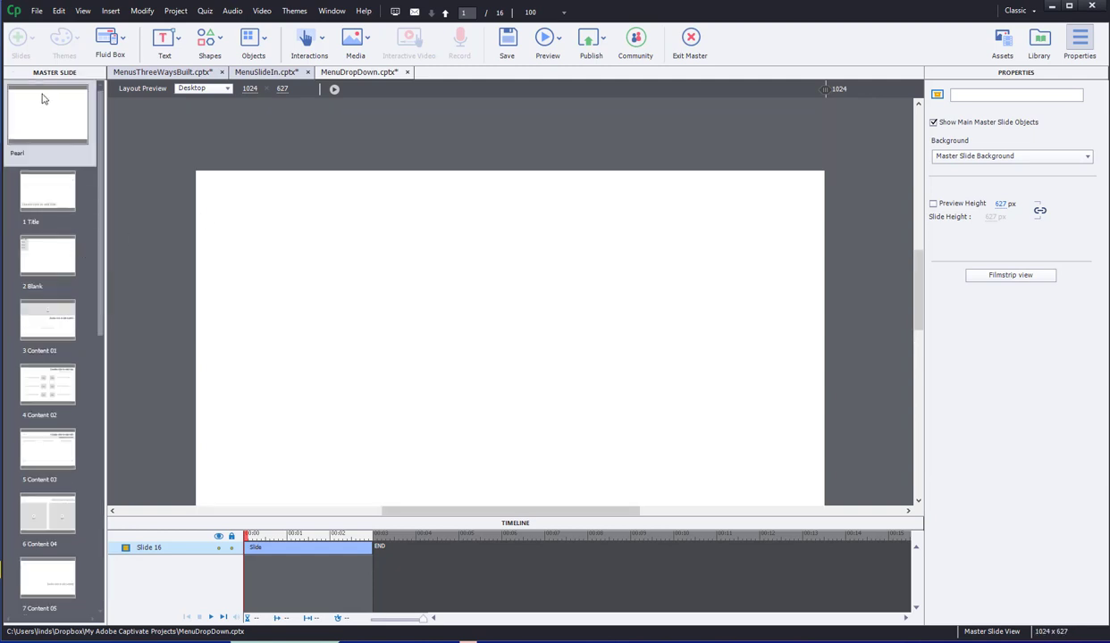
{"action": "scroll", "coordinate": [78, 303], "scroll_direction": "down", "scroll_amount": 5}
{"action": "scroll", "coordinate": [78, 304], "scroll_direction": "up", "scroll_amount": 5}
{"action": "left_click", "coordinate": [687, 44]}
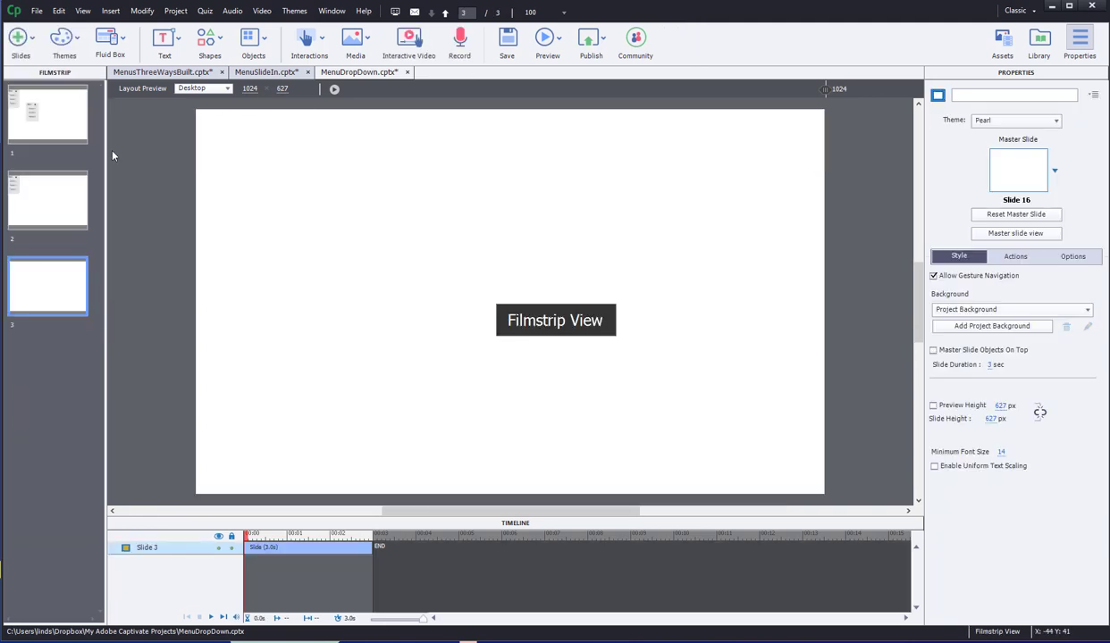
Move the DropDownMenu group on slide 1 slightly farther from the master slide's menu.
{"action": "left_click", "coordinate": [46, 195]}
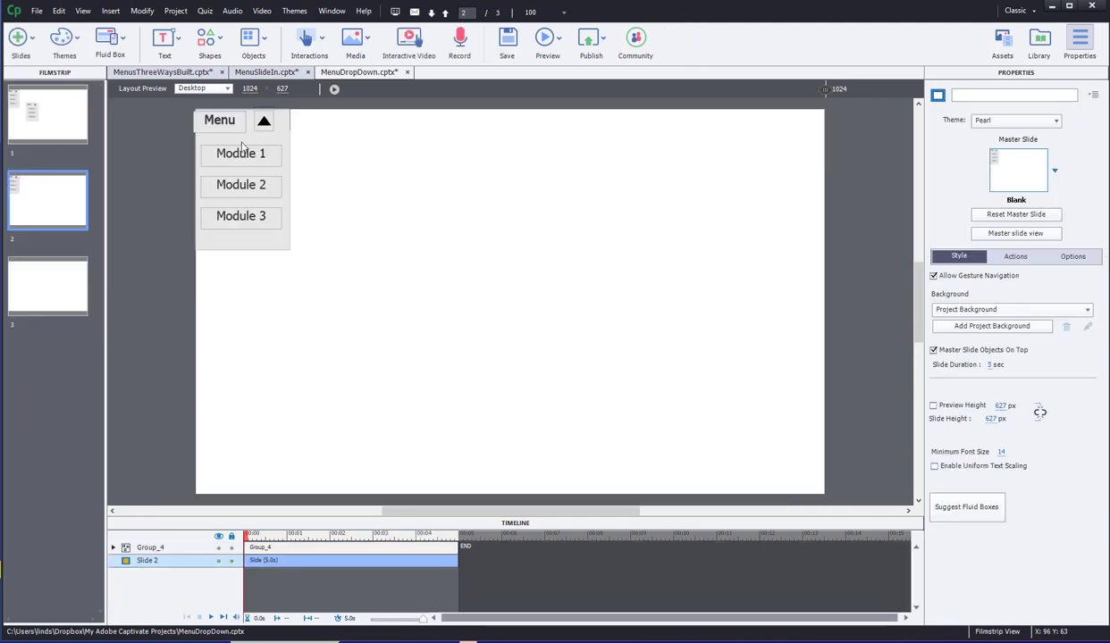
{"action": "left_click", "coordinate": [47, 120]}
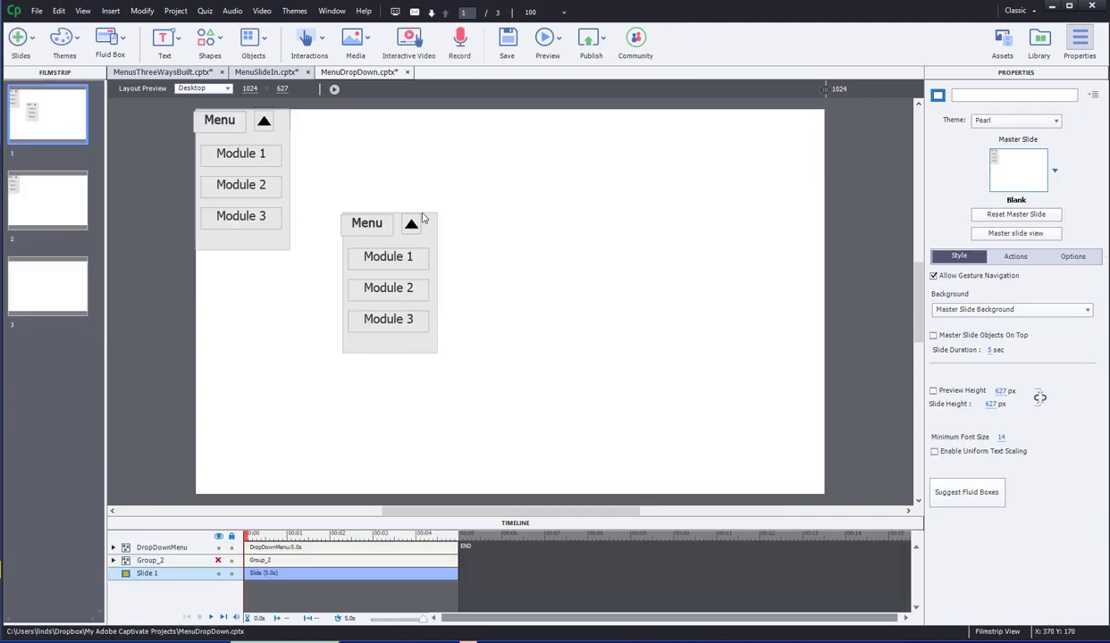
{"action": "left_click_drag", "start_coordinate": [420, 255], "coordinate": [429, 278]}
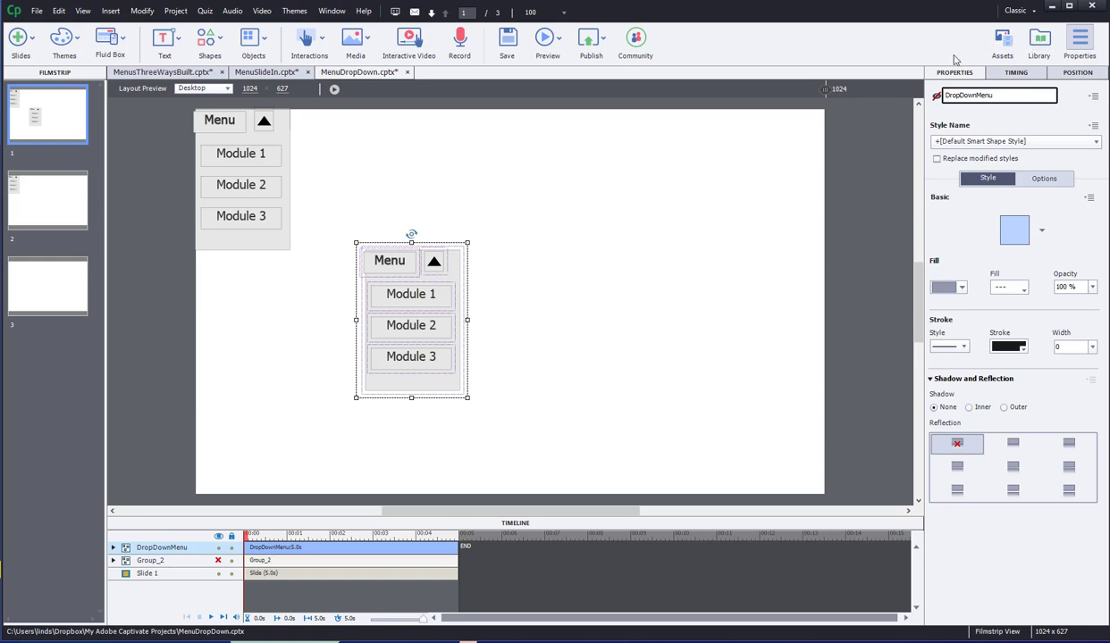
{"action": "left_click", "coordinate": [547, 256]}
Compare the Pearl main master slide with the Blank master slide, and return to the filmstrip view.
{"action": "left_click", "coordinate": [1051, 235]}
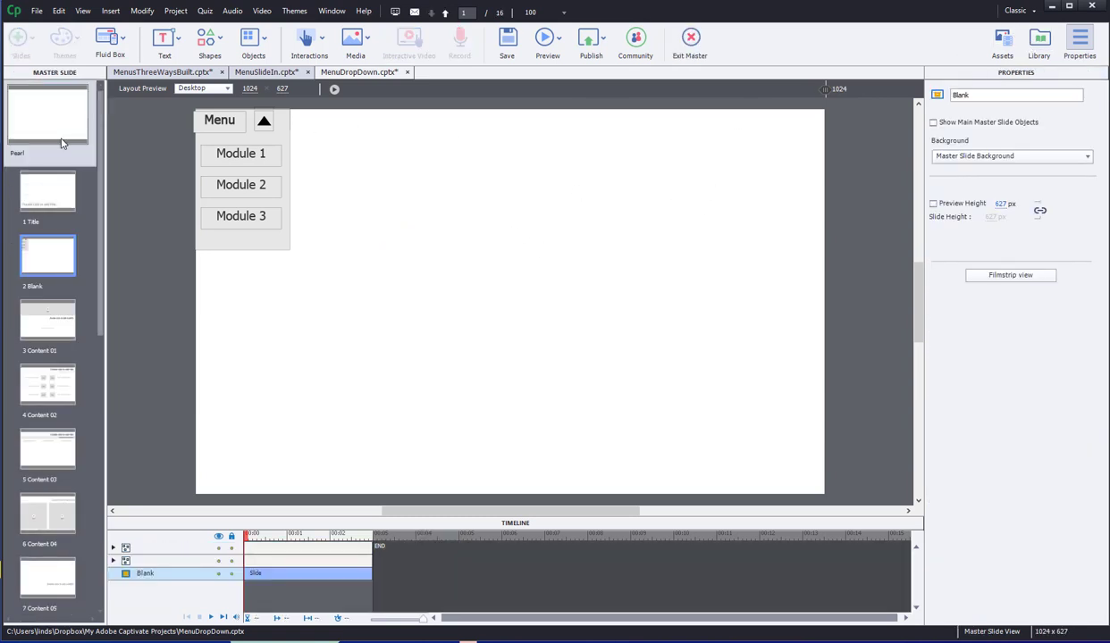
{"action": "left_click", "coordinate": [59, 124]}
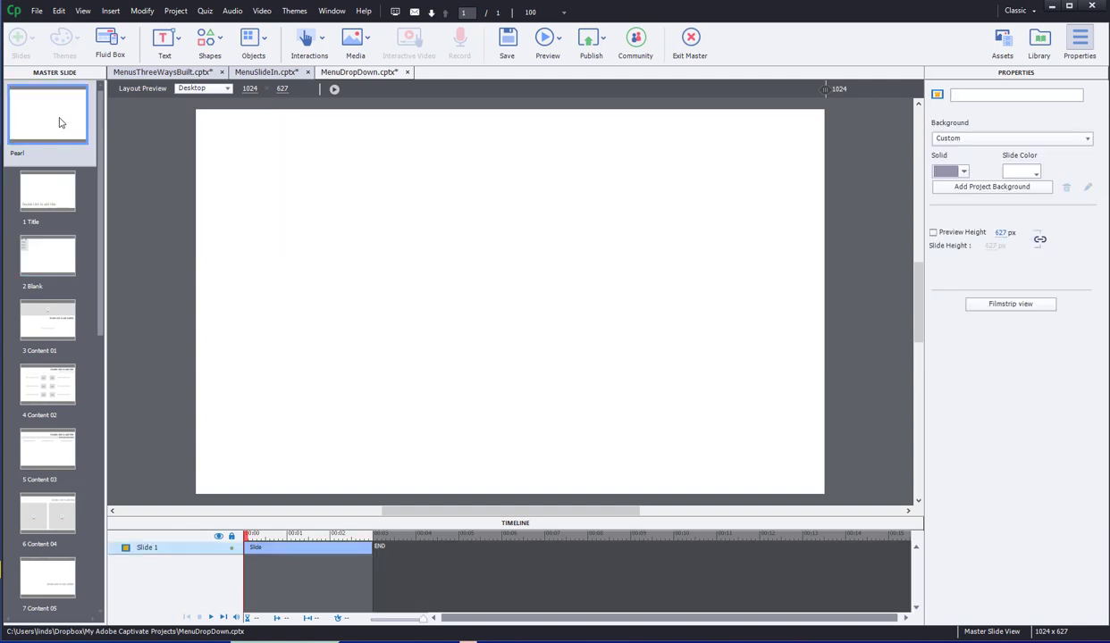
{"action": "left_click", "coordinate": [39, 258]}
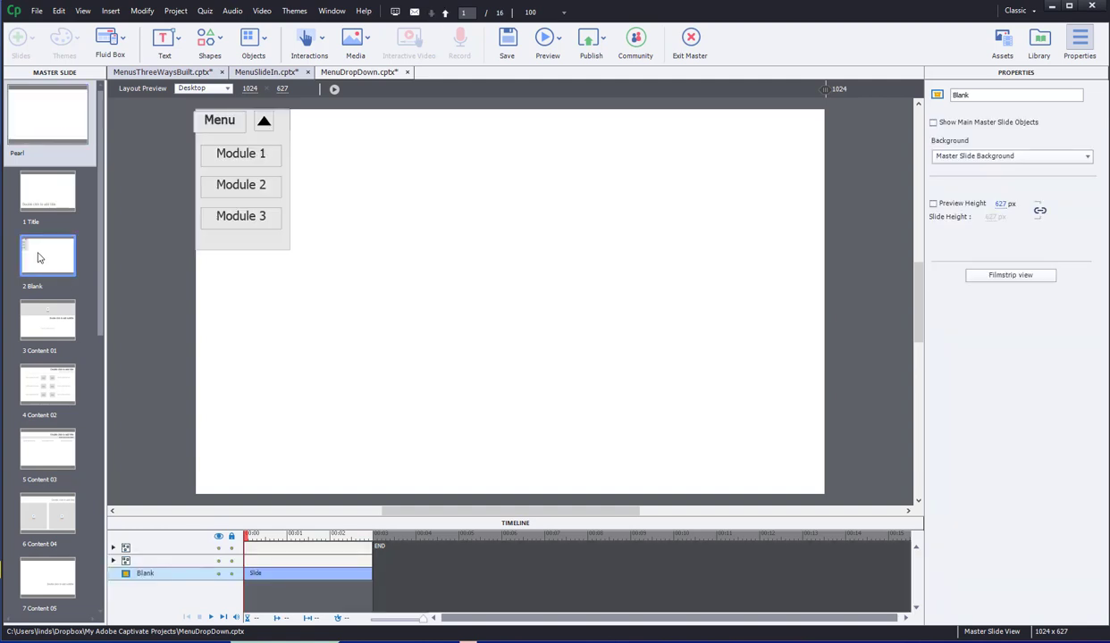
{"action": "left_click", "coordinate": [689, 38]}
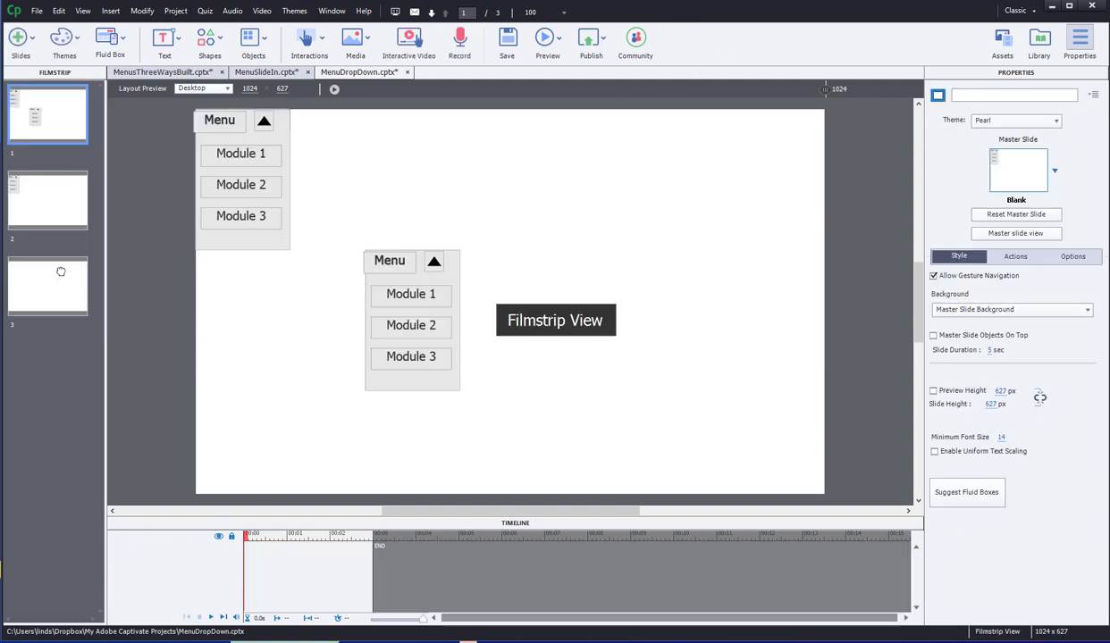
Add a new slide based on the Blank master after slide 3.
{"action": "right_click", "coordinate": [62, 274]}
{"action": "mouse_move", "coordinate": [94, 313]}
{"action": "mouse_move", "coordinate": [285, 310]}
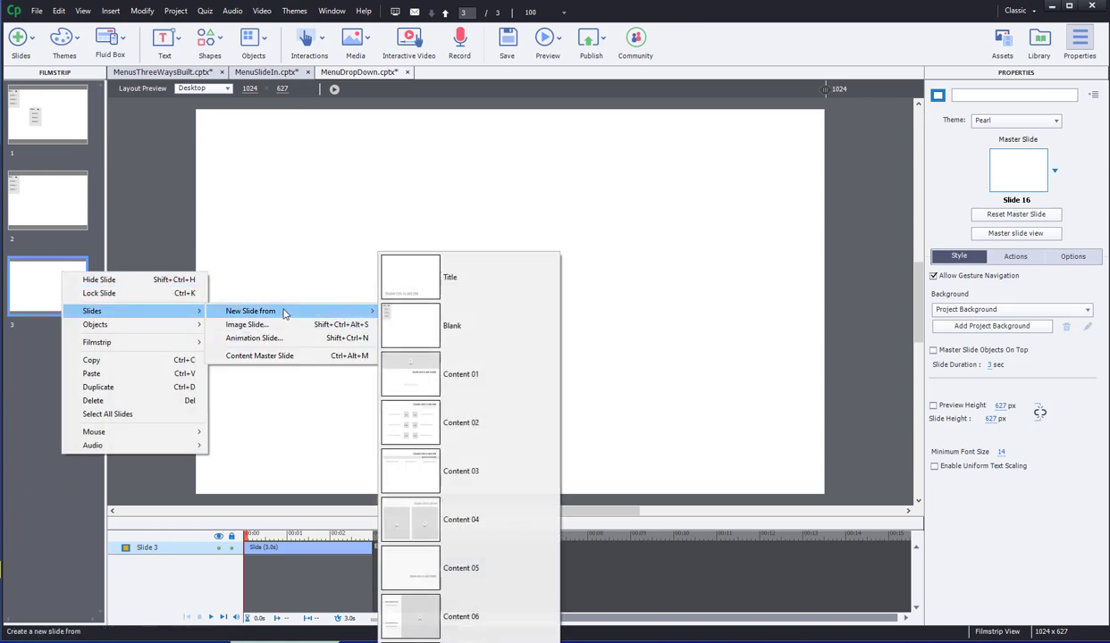
{"action": "left_click", "coordinate": [443, 325]}
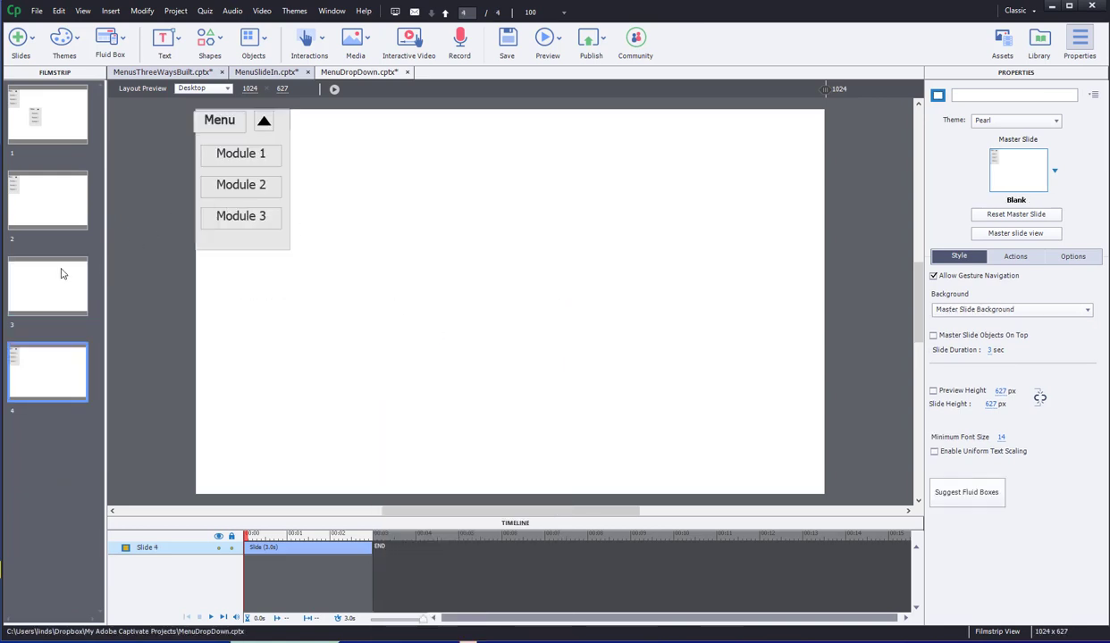
Preview the project in the browser to check the master slide's menu, and close the preview.
{"action": "left_click", "coordinate": [542, 38]}
{"action": "left_click", "coordinate": [567, 109]}
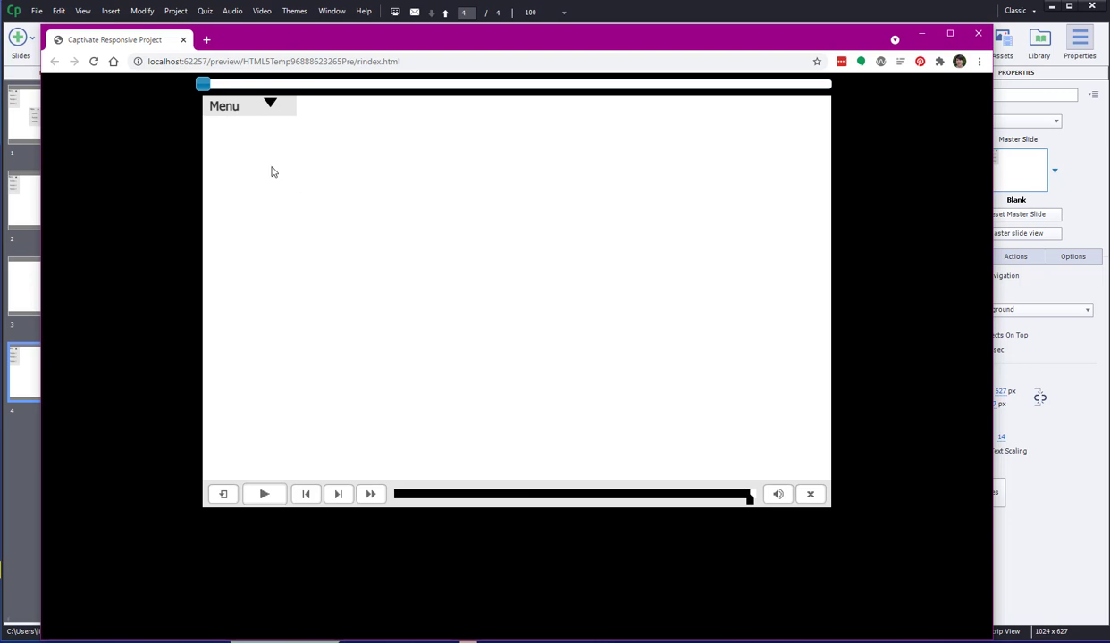
{"action": "left_click", "coordinate": [979, 34]}
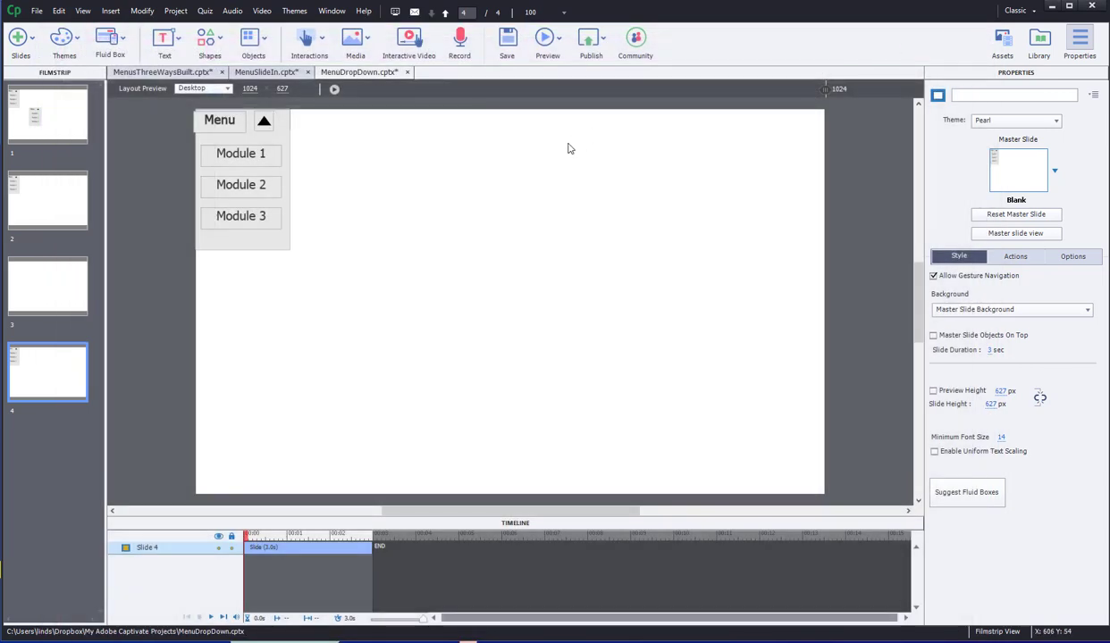